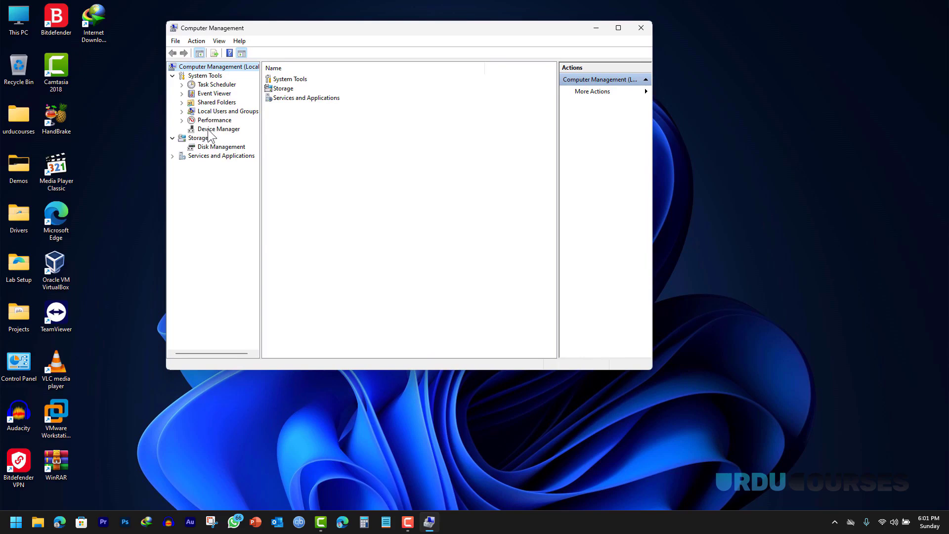
# - Show Device Manager, collapse Human Interface Devices, and expand then collapse Network adapters
pyautogui.click(209, 130)
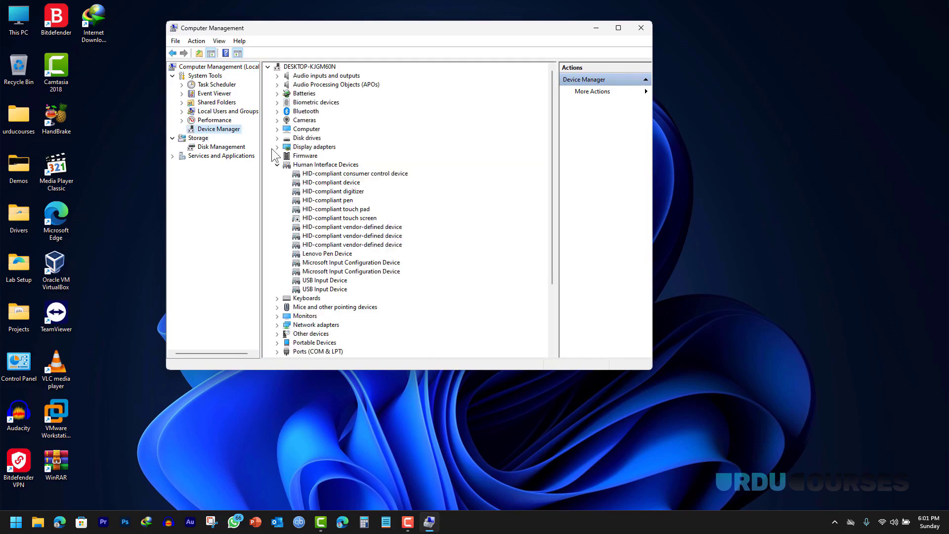
pyautogui.click(278, 165)
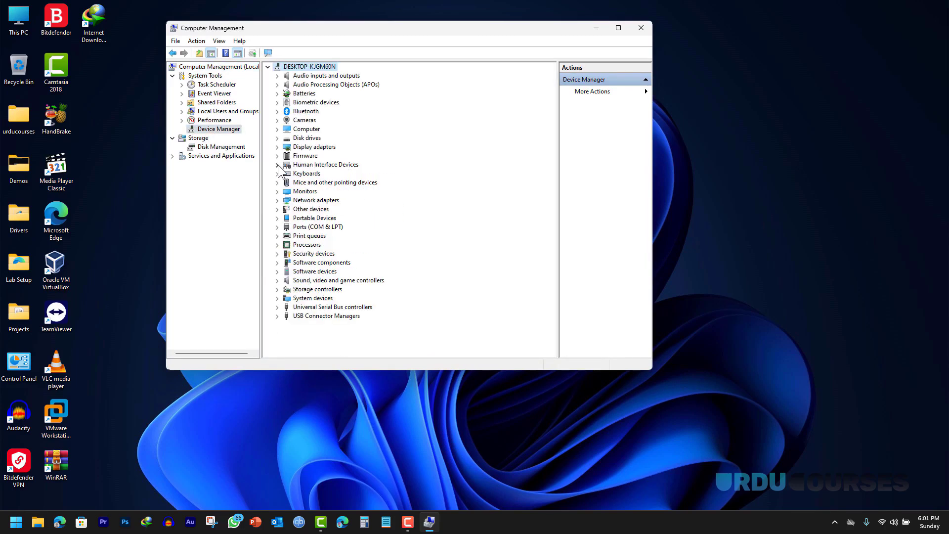
pyautogui.click(277, 201)
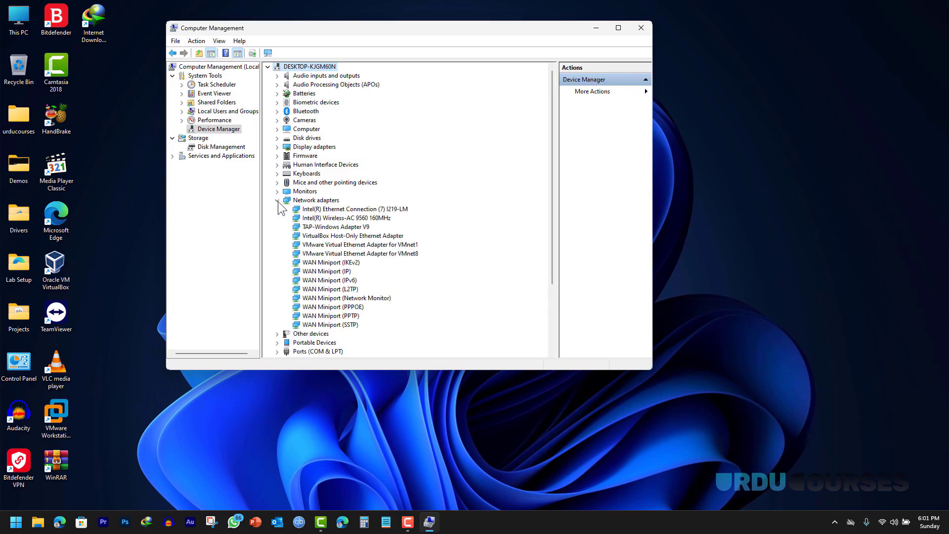
pyautogui.click(278, 200)
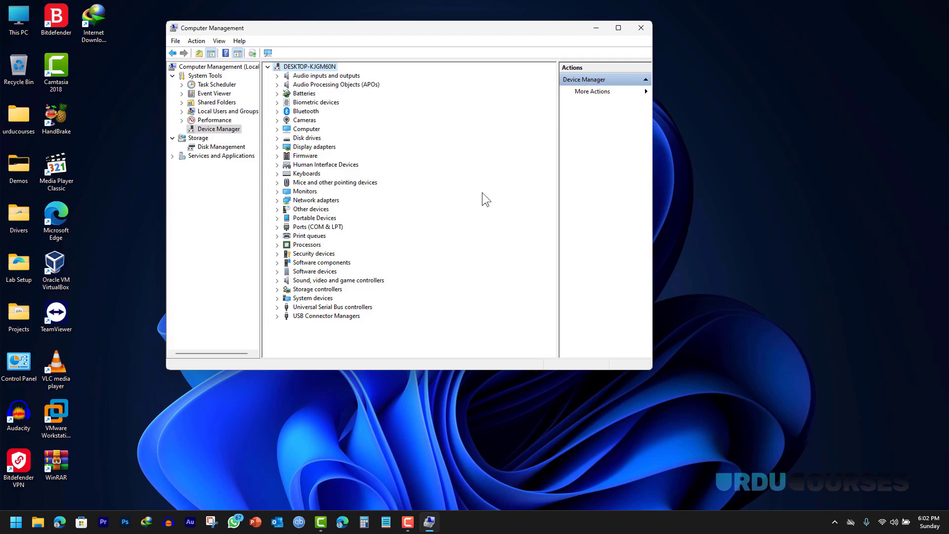
# - Close Computer Management and launch dxdiag from Start to view the system information
pyautogui.click(640, 28)
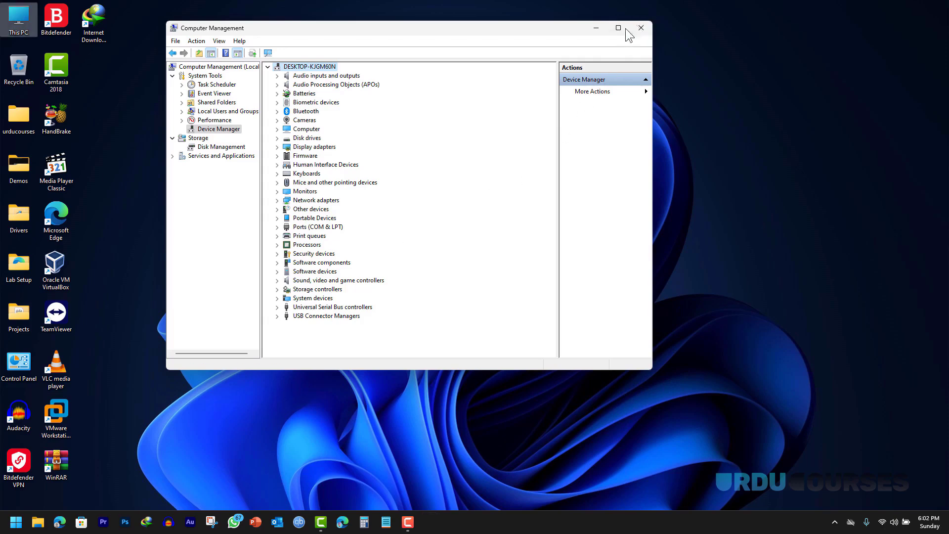
pyautogui.click(14, 527)
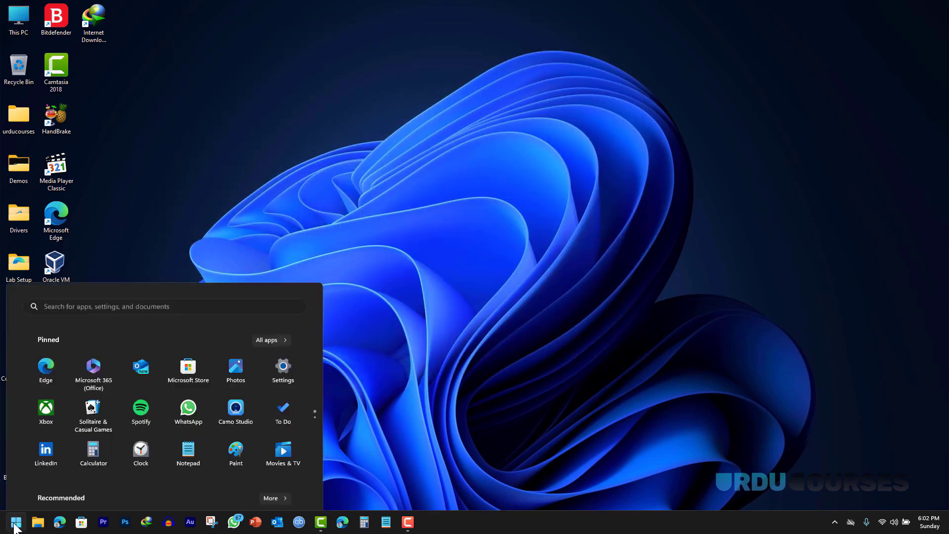
pyautogui.write('dx')
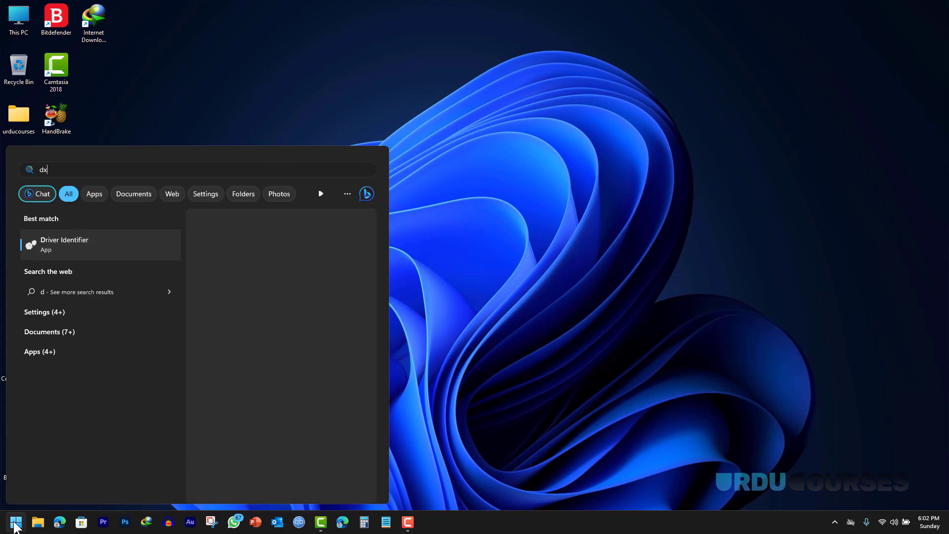
pyautogui.write('di')
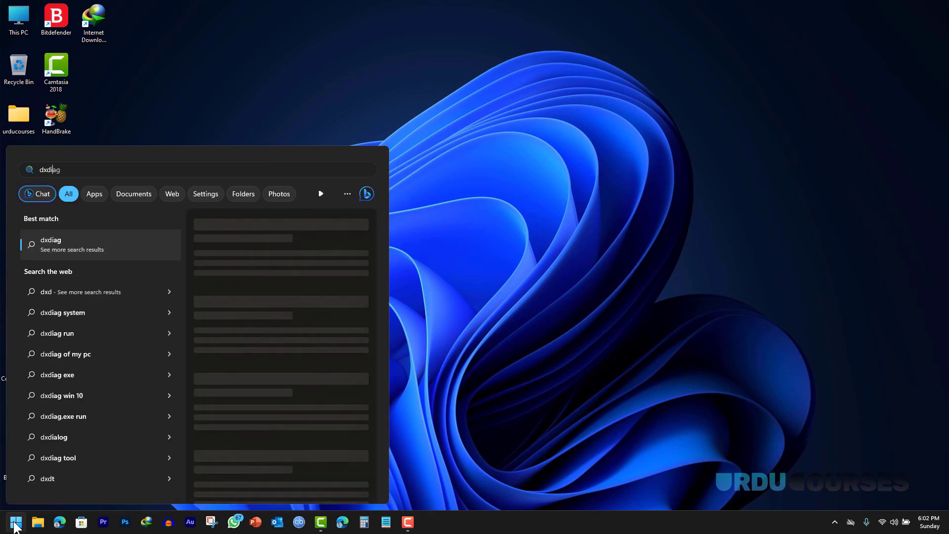
pyautogui.write('ag')
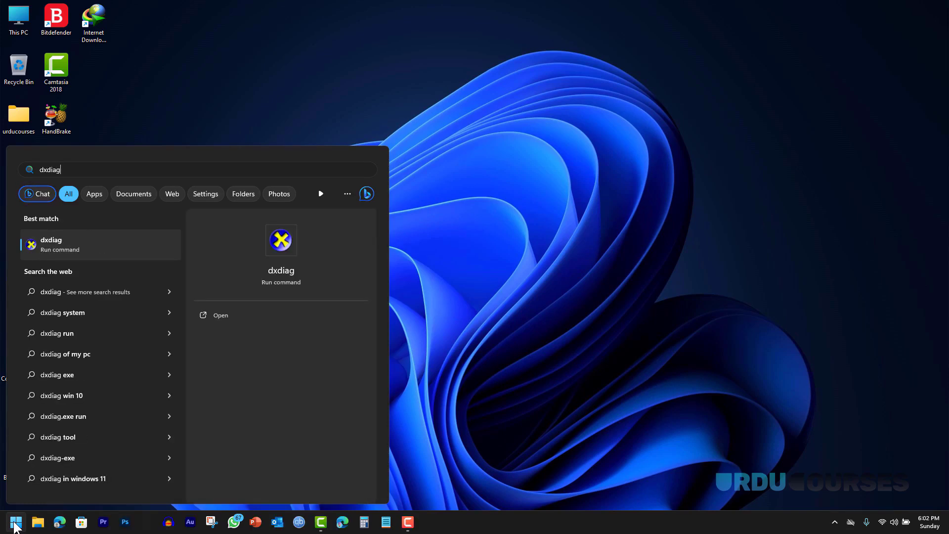
pyautogui.press('Return')
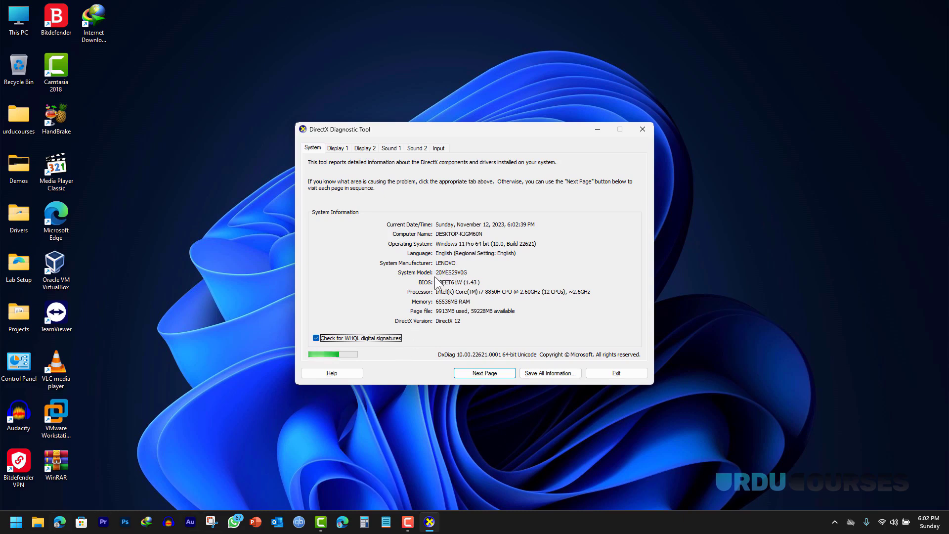
# - Search the web for 'lenovo drivers' in Edge and open the Lenovo Support result
pyautogui.click(342, 524)
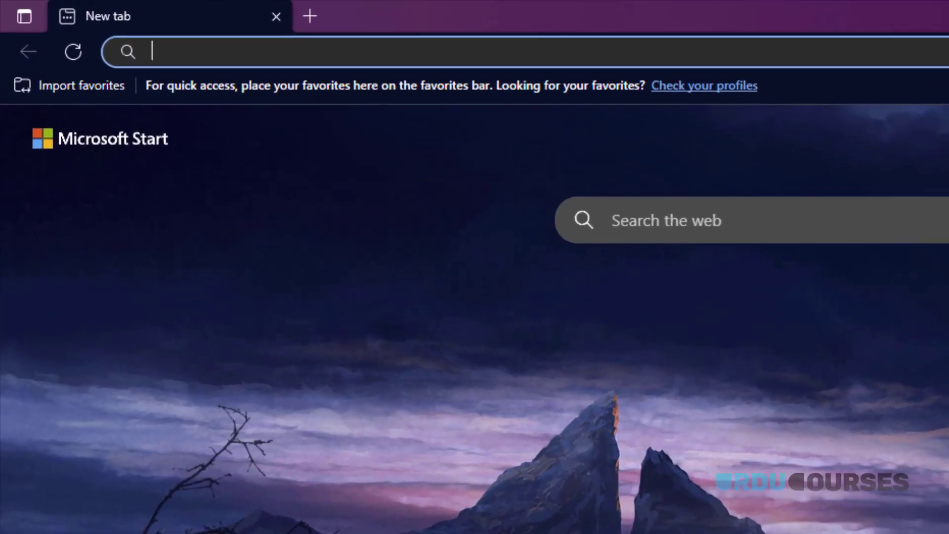
pyautogui.write('lenovo driver')
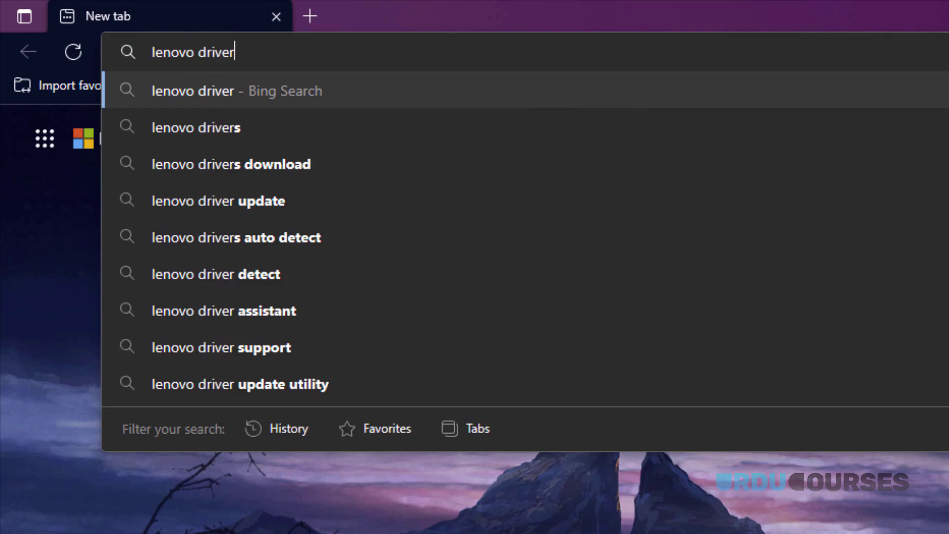
pyautogui.write('s')
pyautogui.press('Return')
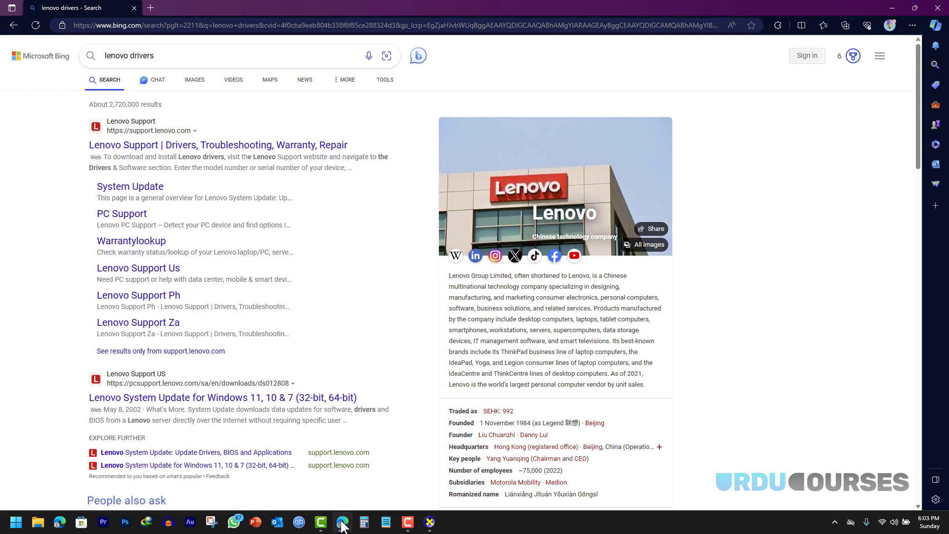
pyautogui.click(162, 146)
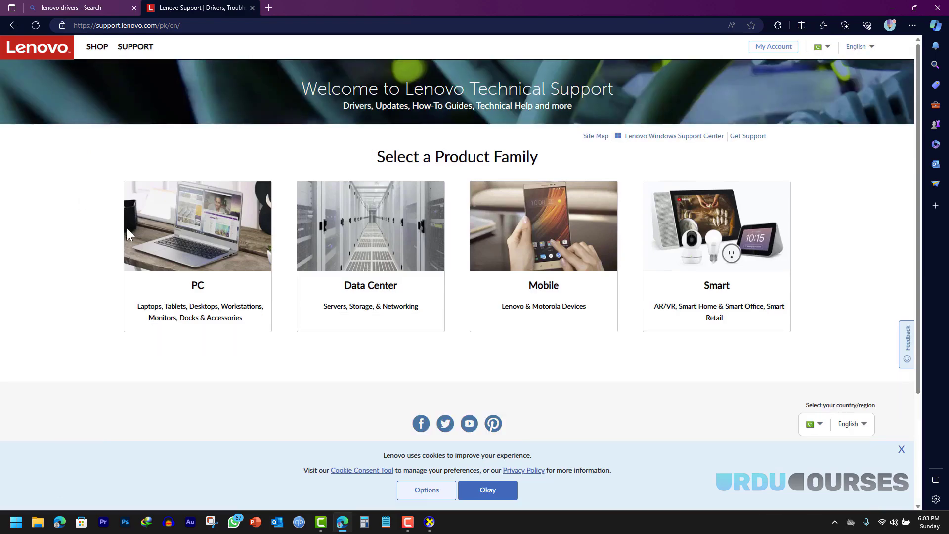
pyautogui.moveTo(201, 291)
pyautogui.click(195, 246)
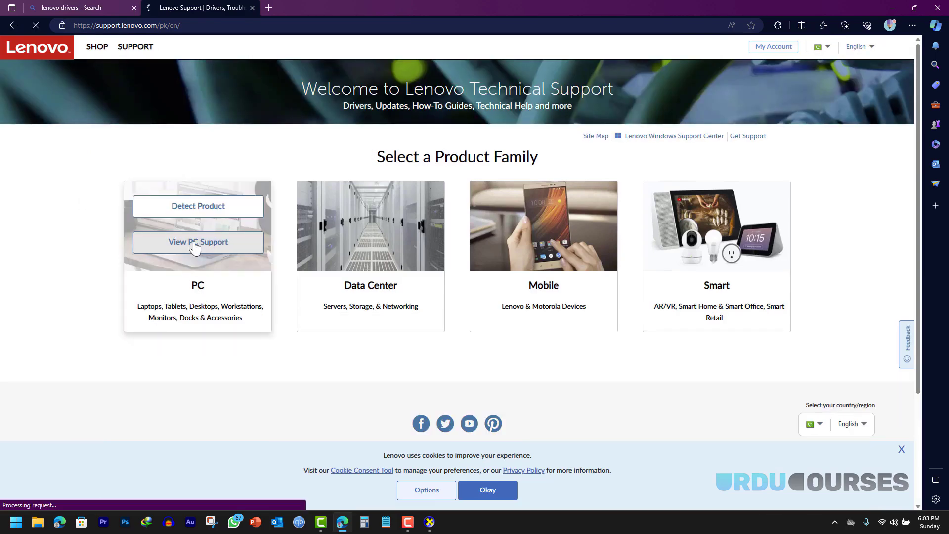
pyautogui.click(333, 194)
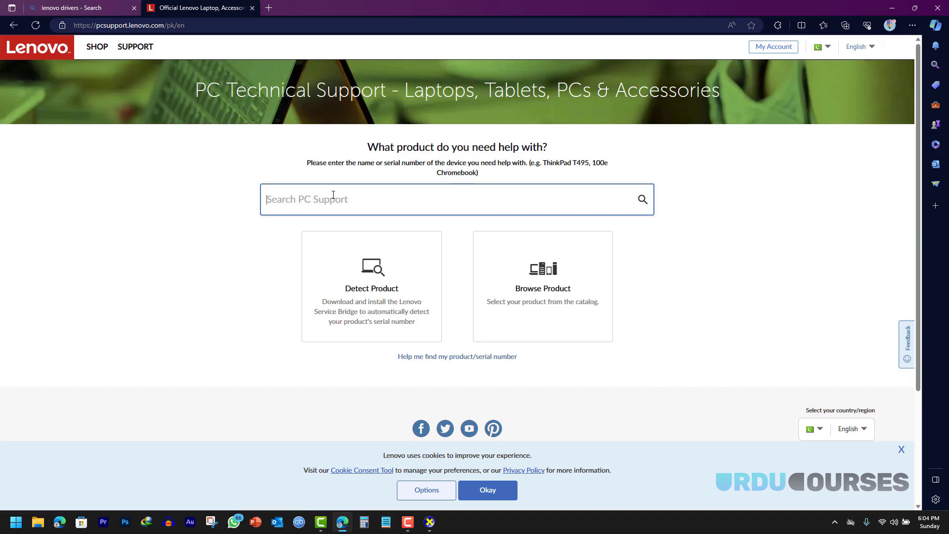
pyautogui.click(429, 522)
pyautogui.moveTo(415, 132); pyautogui.dragTo(553, 131)
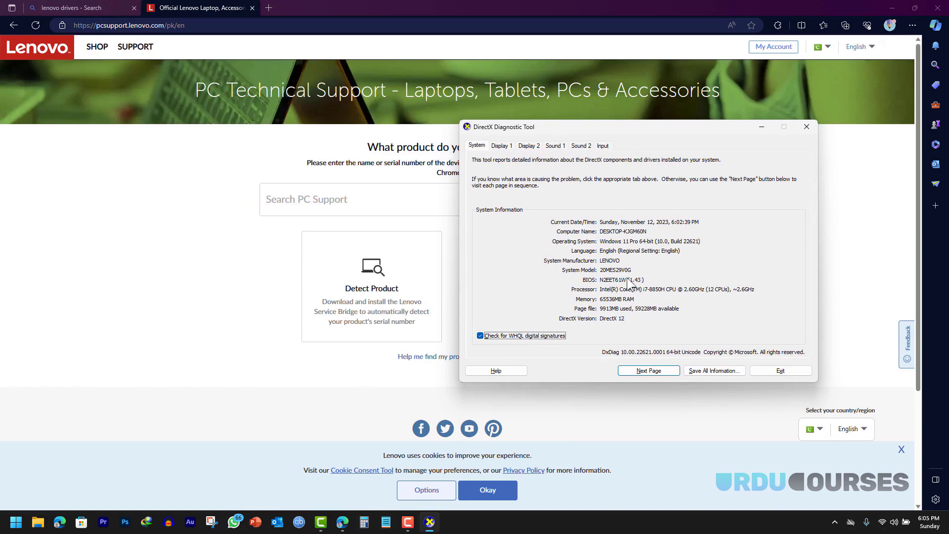
# - Search PC Support for model 20MES29V0G and open its P1 Gen 1 product page
pyautogui.click(322, 199)
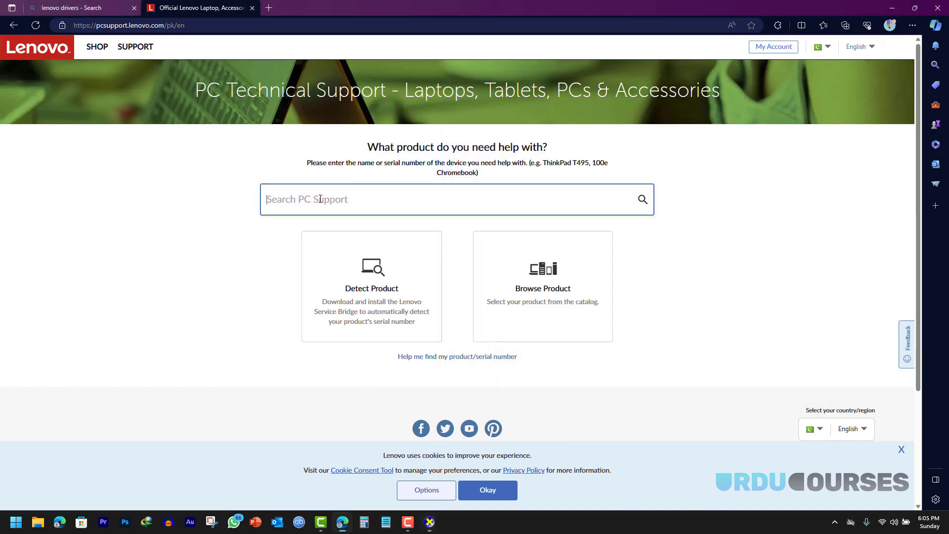
pyautogui.write('20')
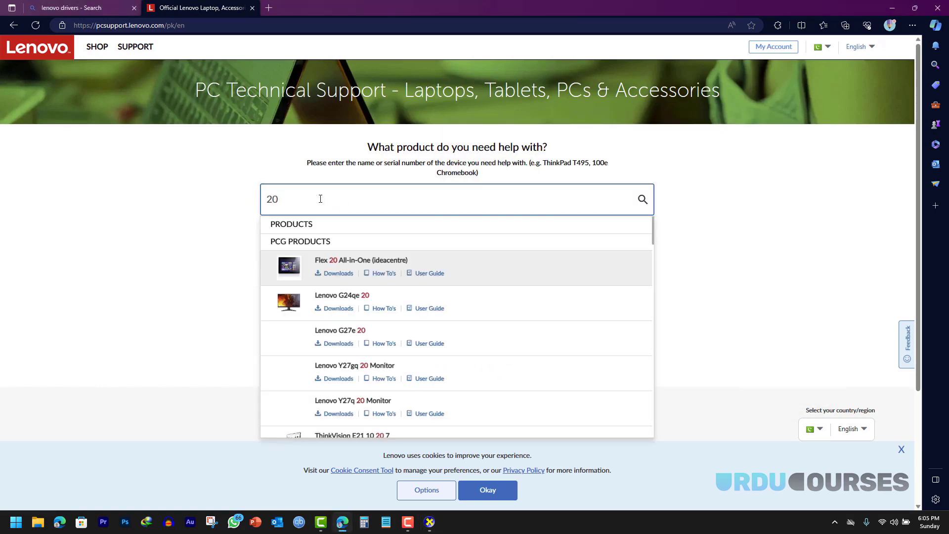
pyautogui.write('me')
pyautogui.hotkey('alt', 'Tab')
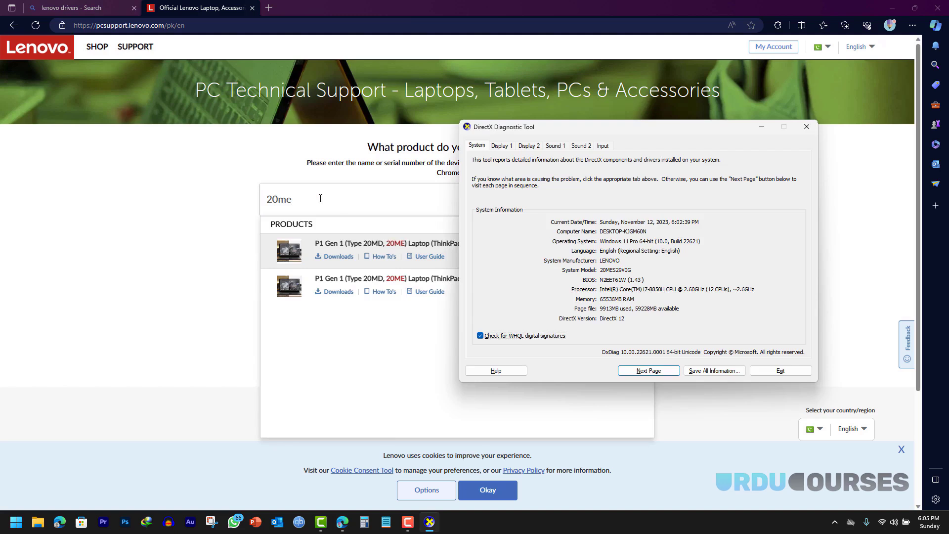
pyautogui.hotkey('alt', 'Tab')
pyautogui.write('s29')
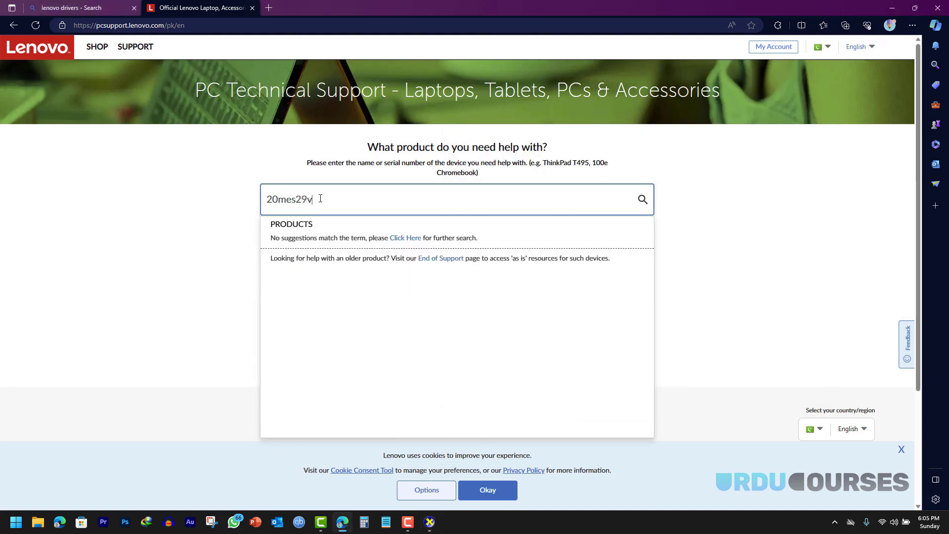
pyautogui.click(496, 245)
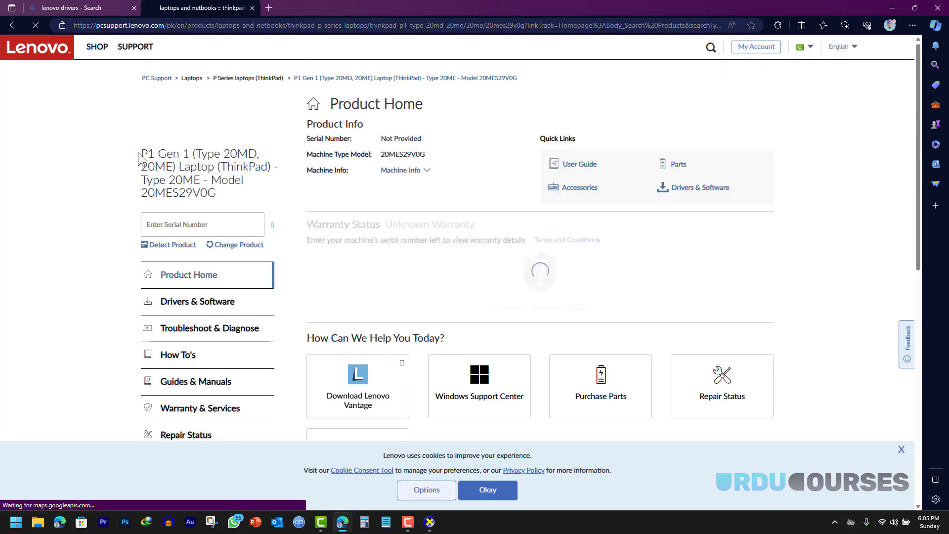
# - Open the P1 Gen 1's Drivers & Software and list drivers manually, scrolling the categories
pyautogui.moveTo(141, 159); pyautogui.dragTo(189, 159)
pyautogui.click(188, 168)
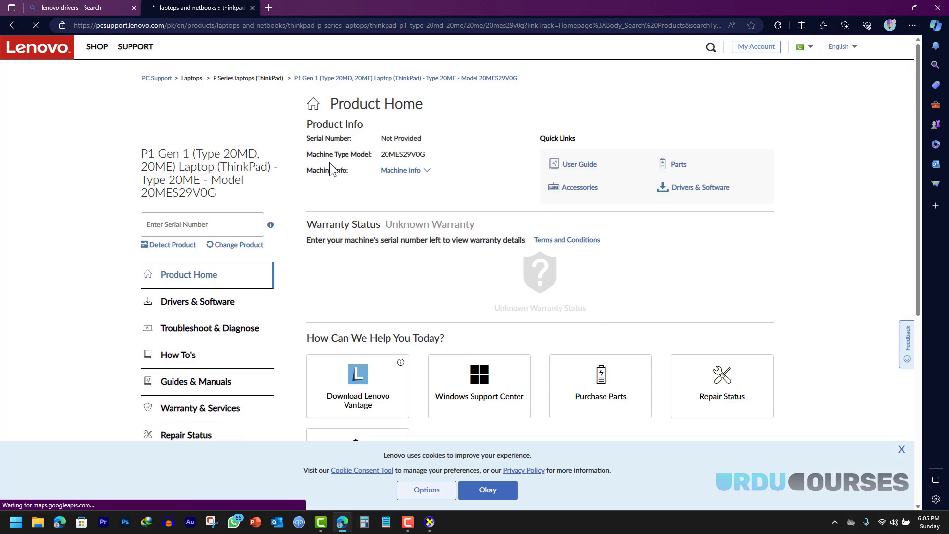
pyautogui.click(184, 308)
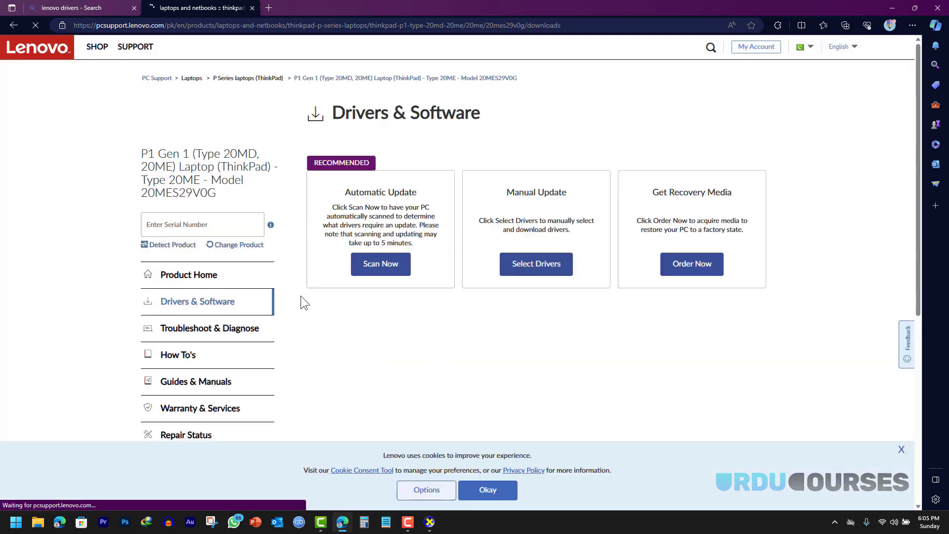
pyautogui.click(532, 267)
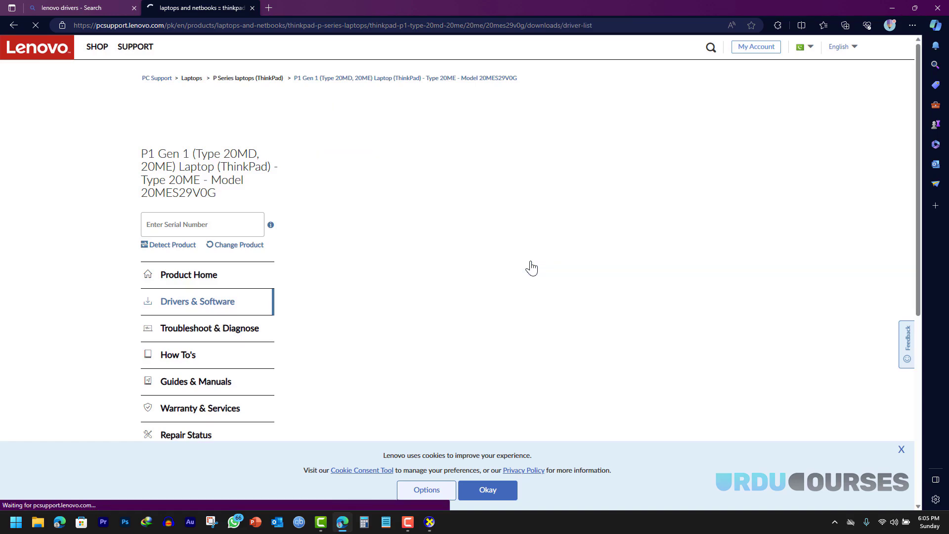
pyautogui.scroll(-7, 539, 267)
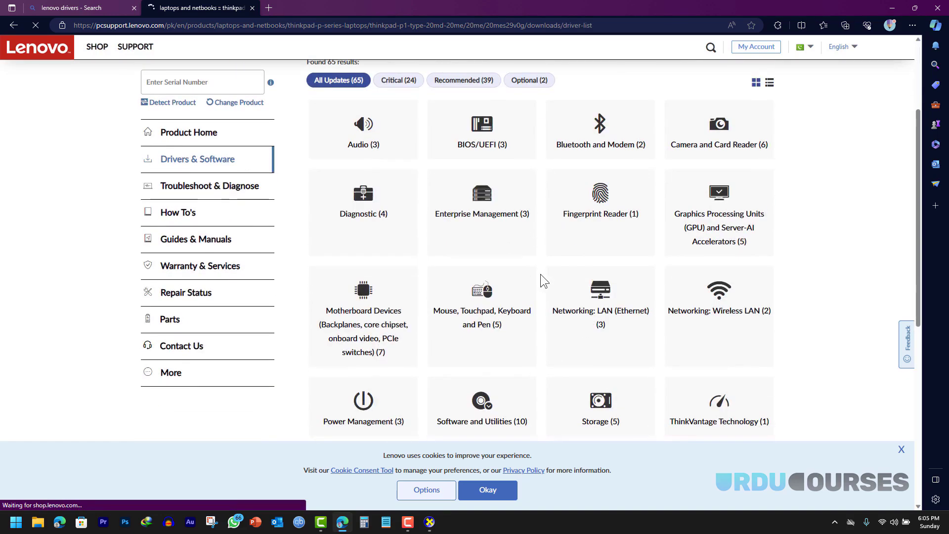
pyautogui.scroll(7, 534, 277)
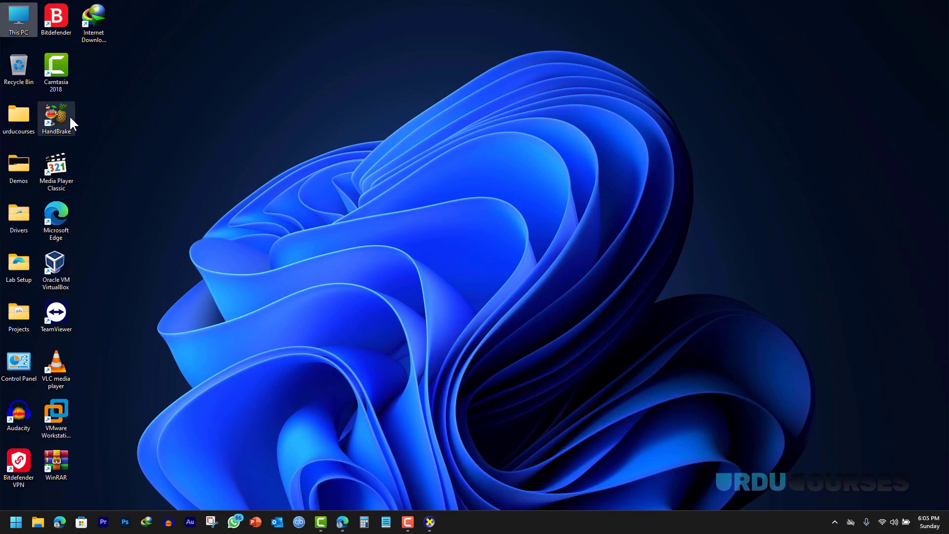
# - Reopen Computer Management from This PC and expand Display adapters in Device Manager
pyautogui.rightClick(29, 20)
pyautogui.click(71, 143)
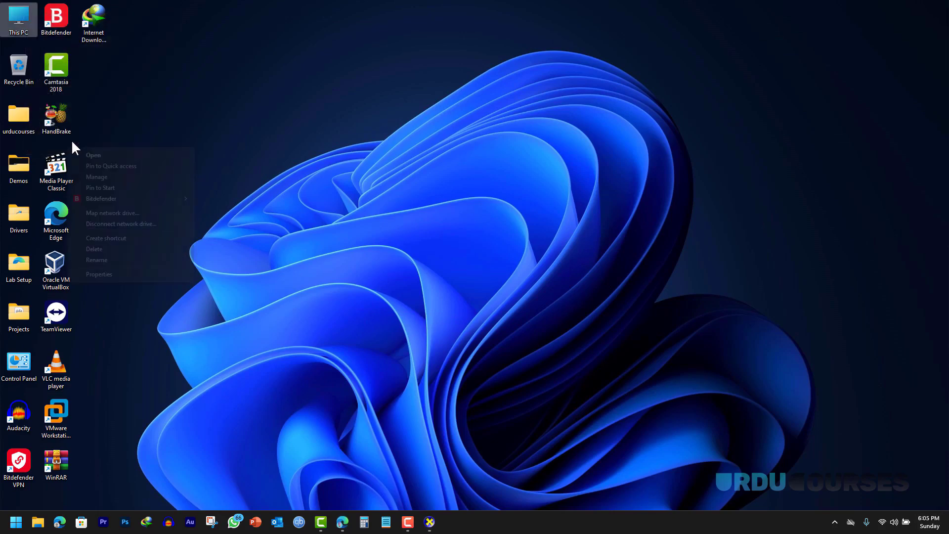
pyautogui.click(117, 177)
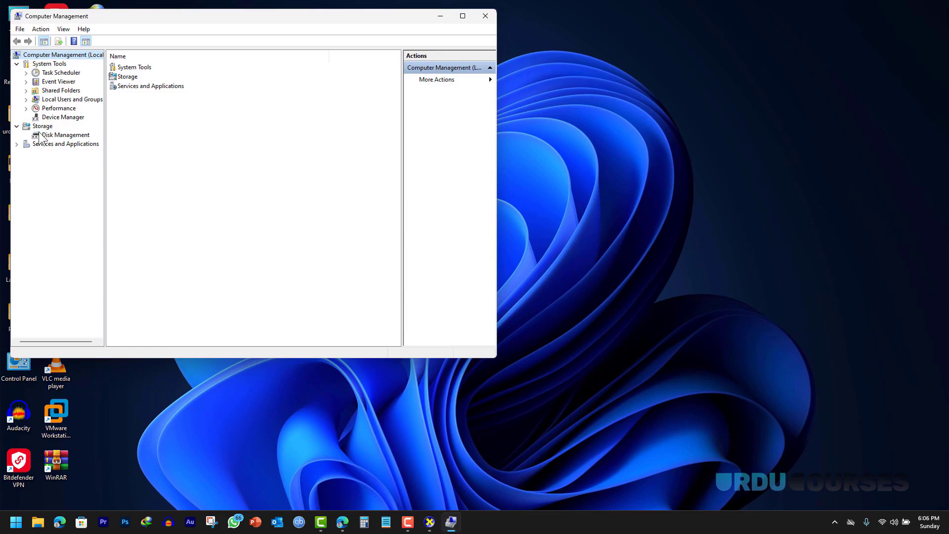
pyautogui.click(59, 118)
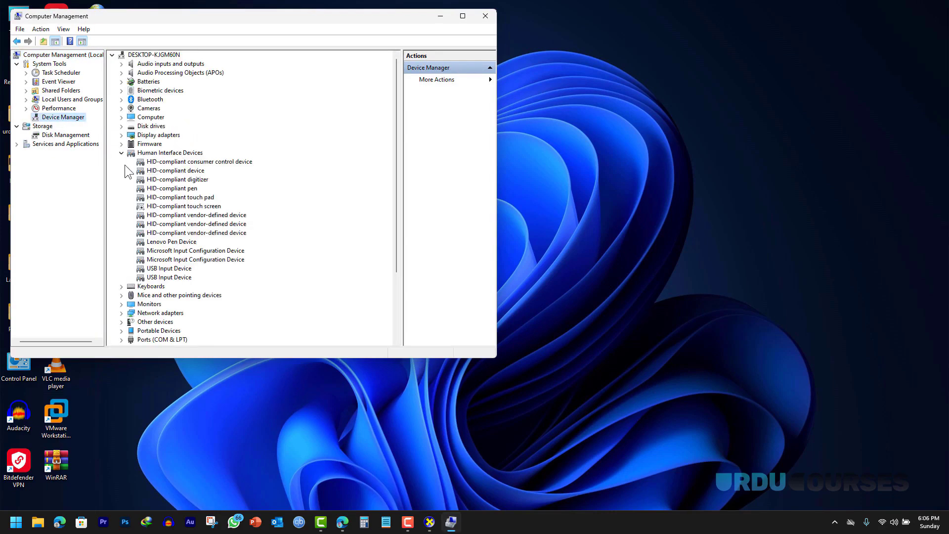
pyautogui.click(121, 153)
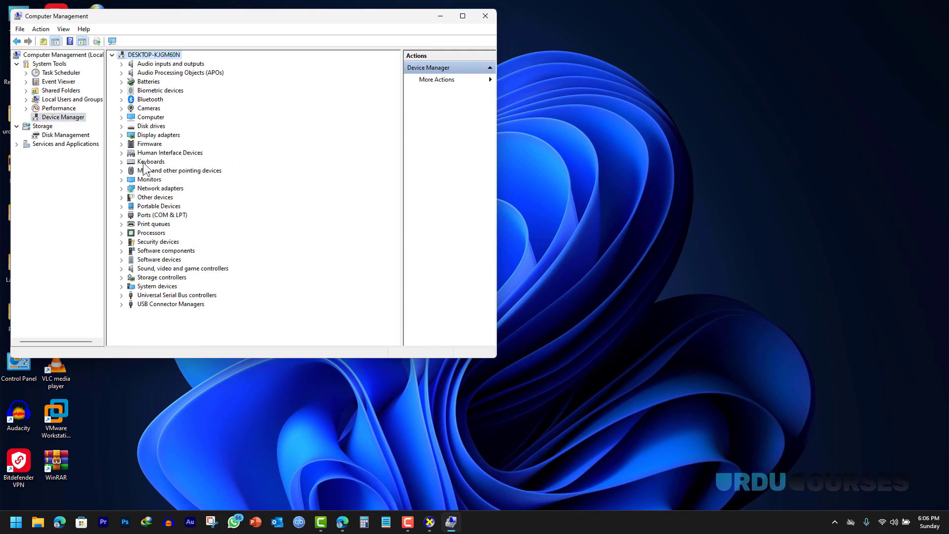
pyautogui.click(121, 135)
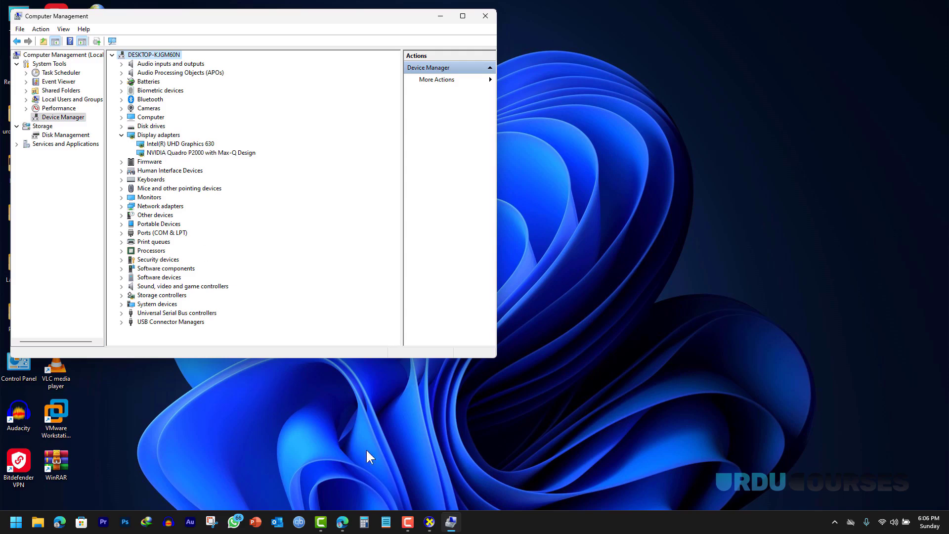
# - Return to the Lenovo driver page and open the Graphics Processing Units (GPU) category
pyautogui.click(342, 522)
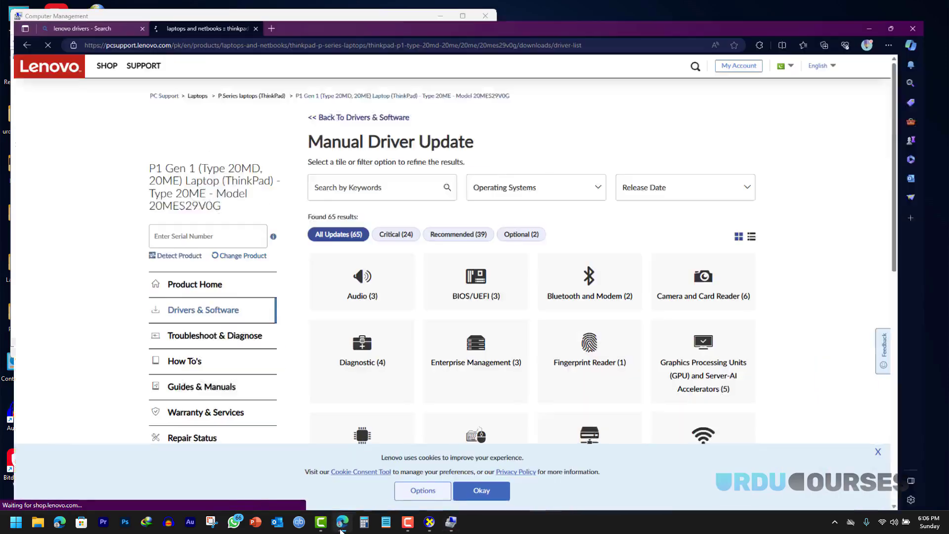
pyautogui.scroll(-4, 518, 321)
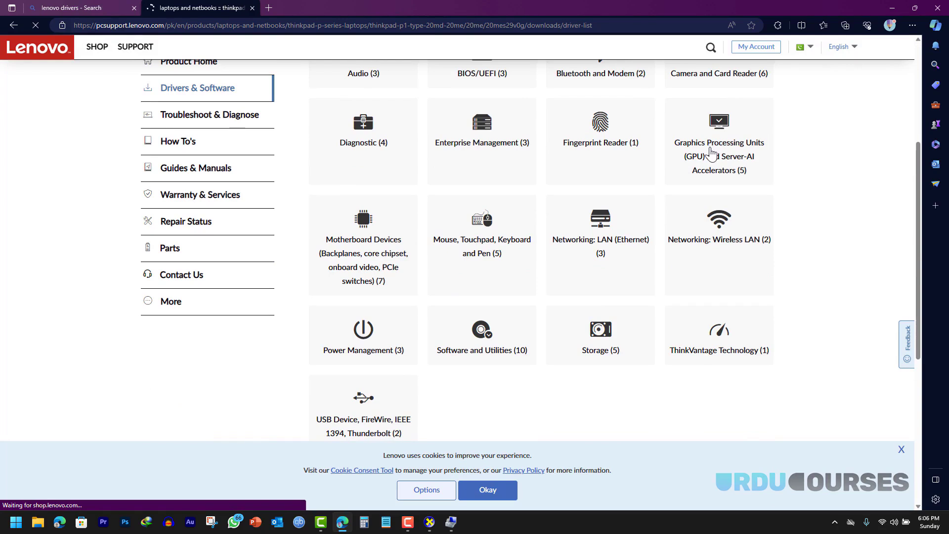
pyautogui.scroll(1, 710, 152)
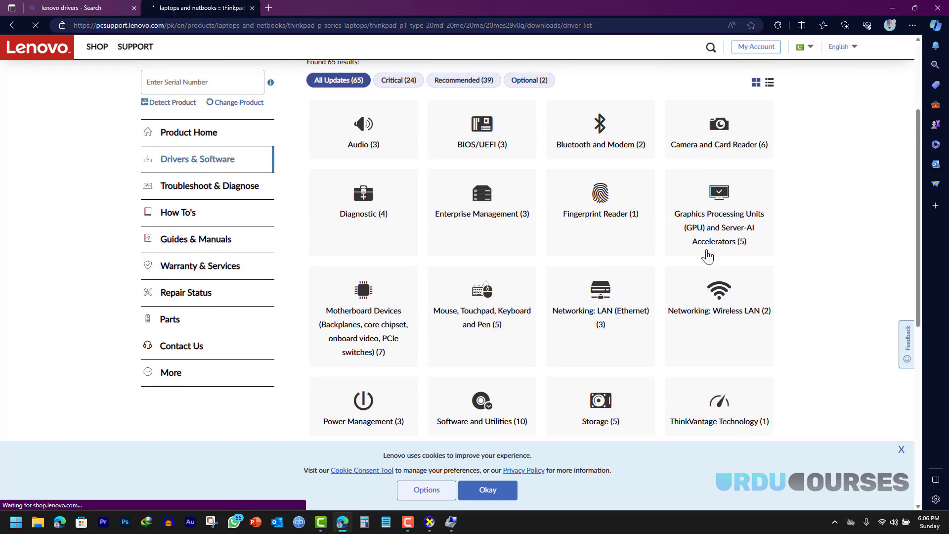
pyautogui.click(700, 205)
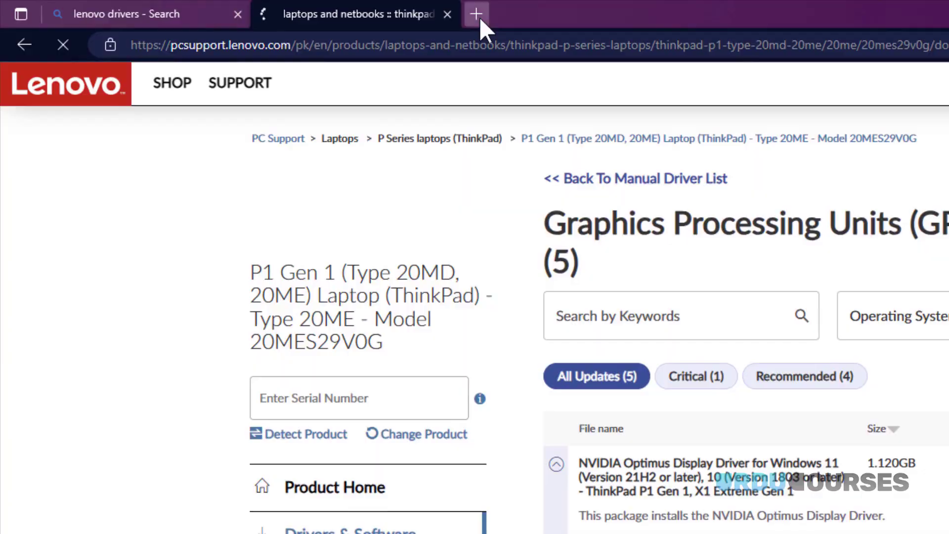
# - Search Bing for 'driver identifier' in a new Edge tab
pyautogui.click(477, 15)
pyautogui.write('driV')
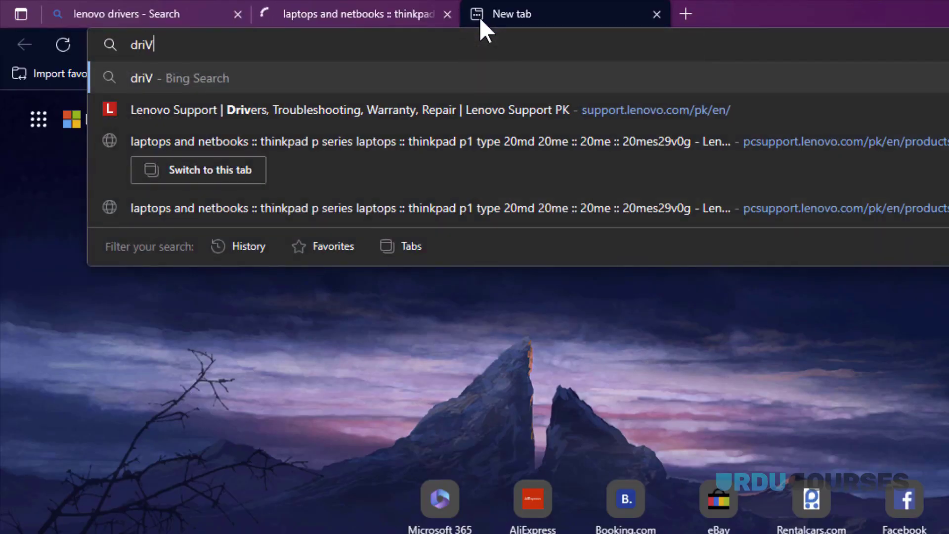
pyautogui.write('e')
pyautogui.press('BackSpace')
pyautogui.press('BackSpace')
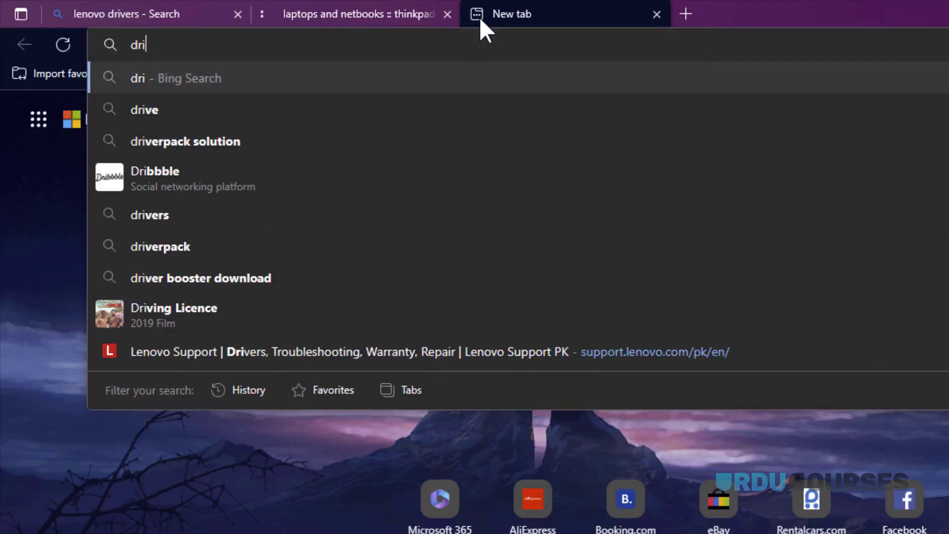
pyautogui.write('ver idn')
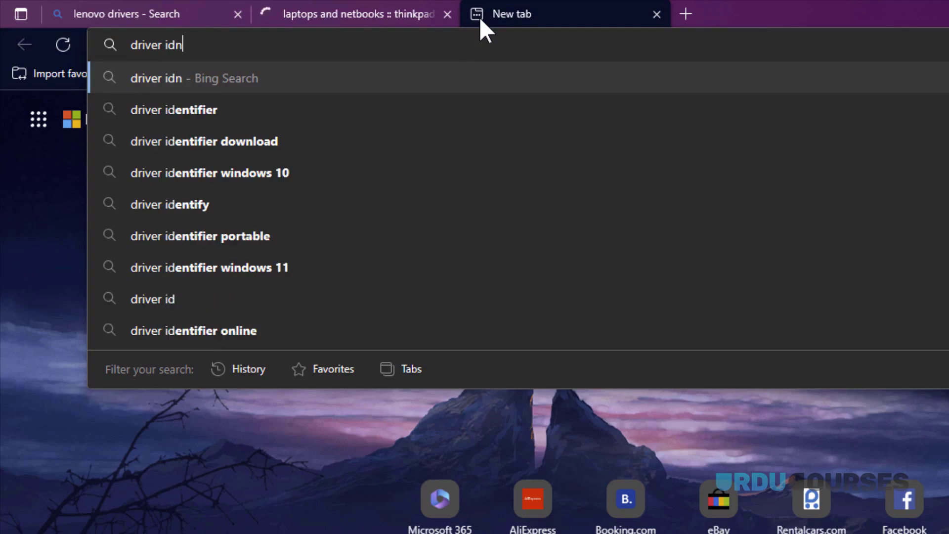
pyautogui.press('BackSpace')
pyautogui.write('entifier')
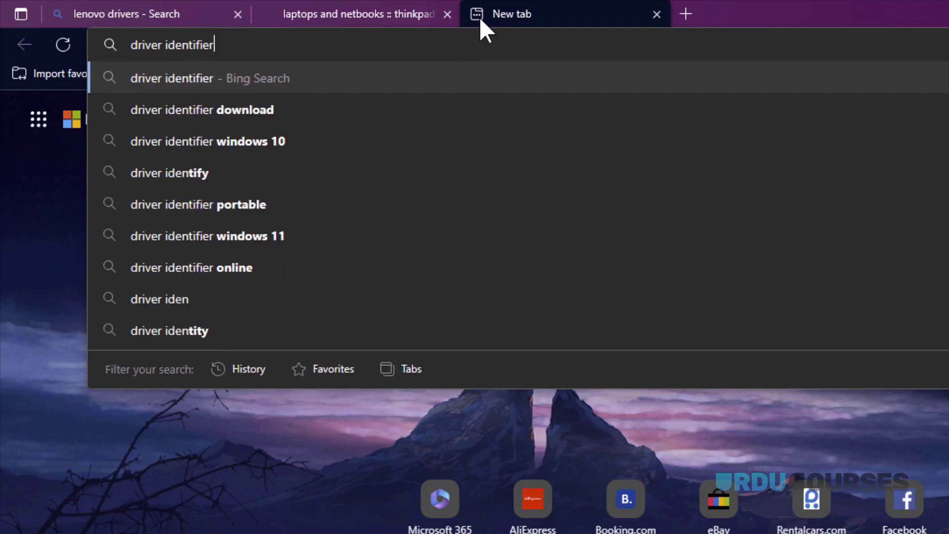
pyautogui.press('Return')
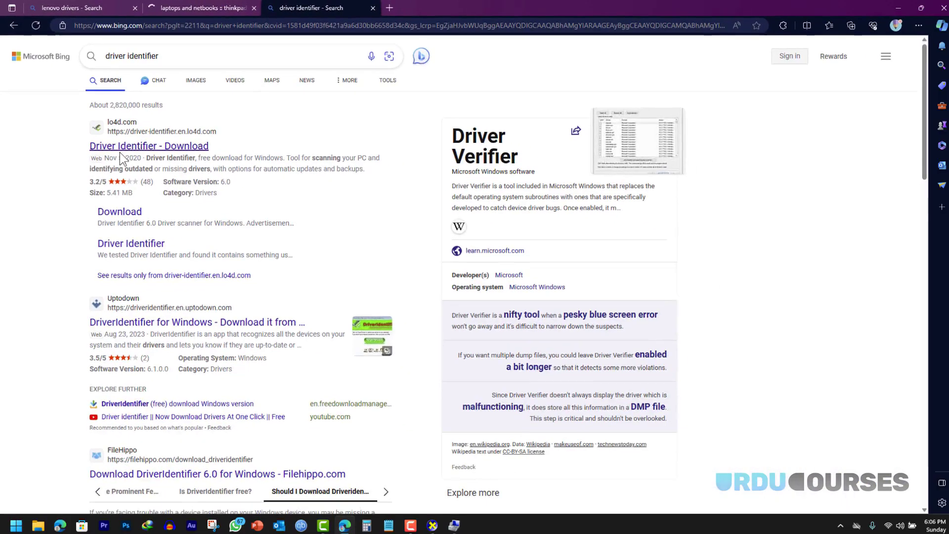
# - Download the Driver Identifier installer from LO4D via US Mirror #1 to Downloads
pyautogui.click(121, 147)
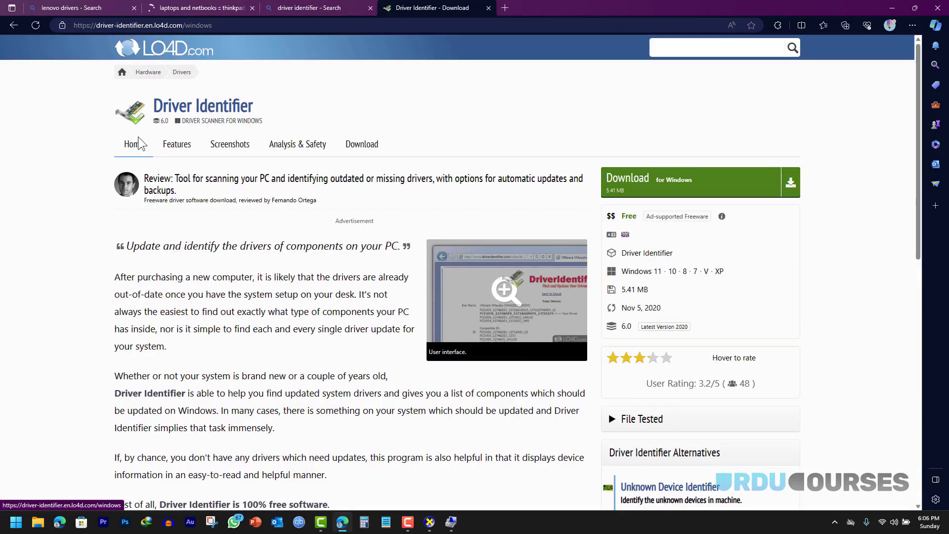
pyautogui.click(644, 186)
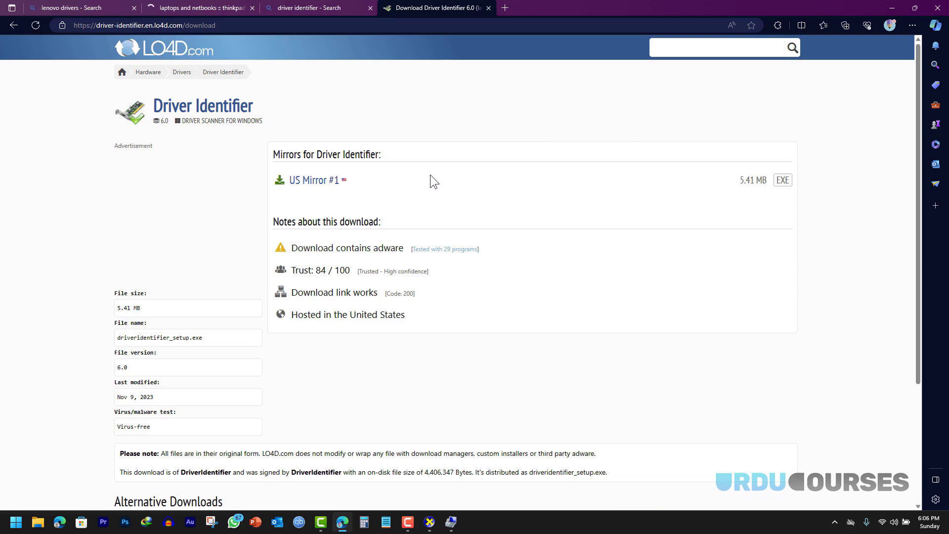
pyautogui.click(302, 181)
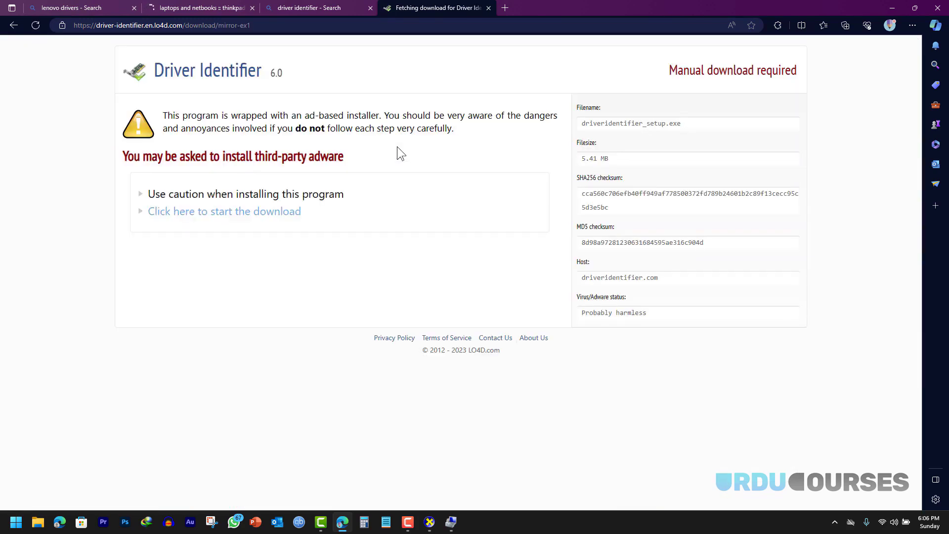
pyautogui.click(215, 214)
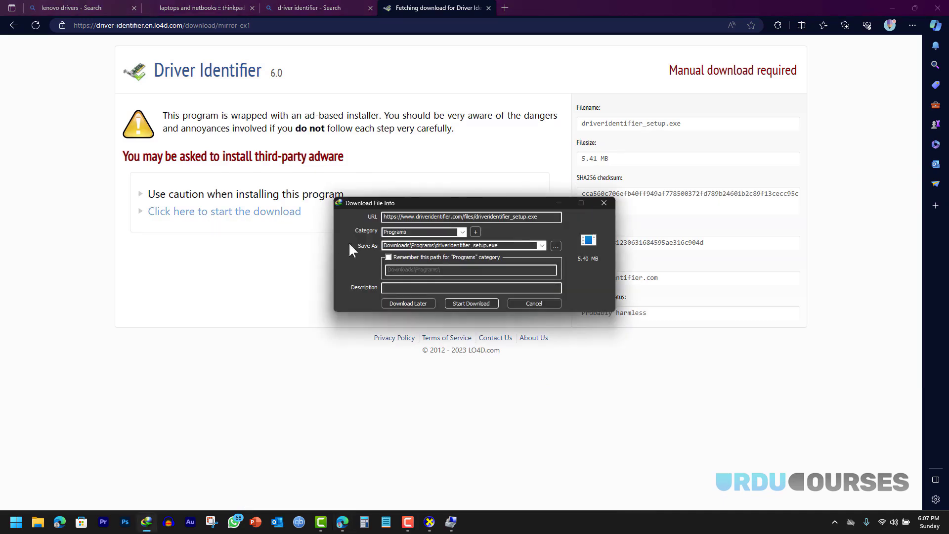
pyautogui.click(467, 303)
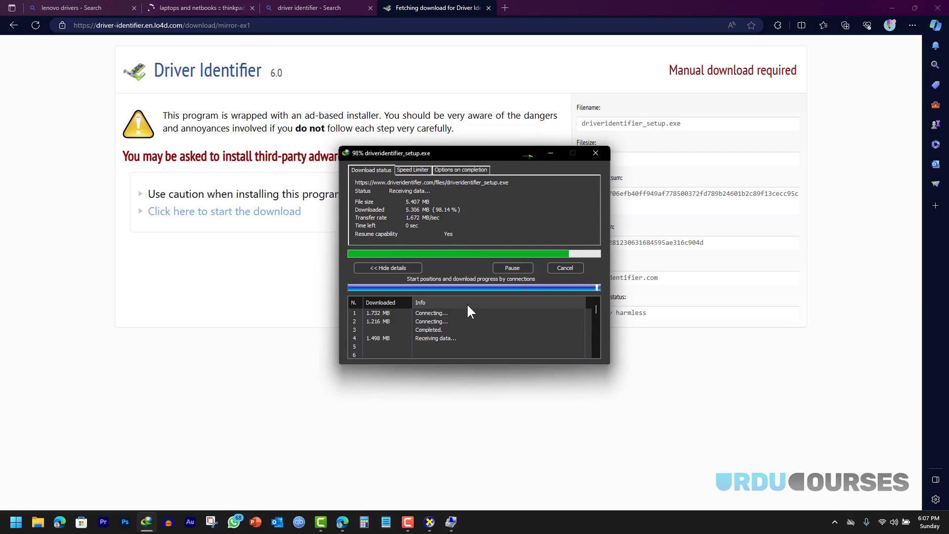
# - Run the DriverIdentifier setup, accept the license, and decline the Opera browser offer
pyautogui.click(390, 291)
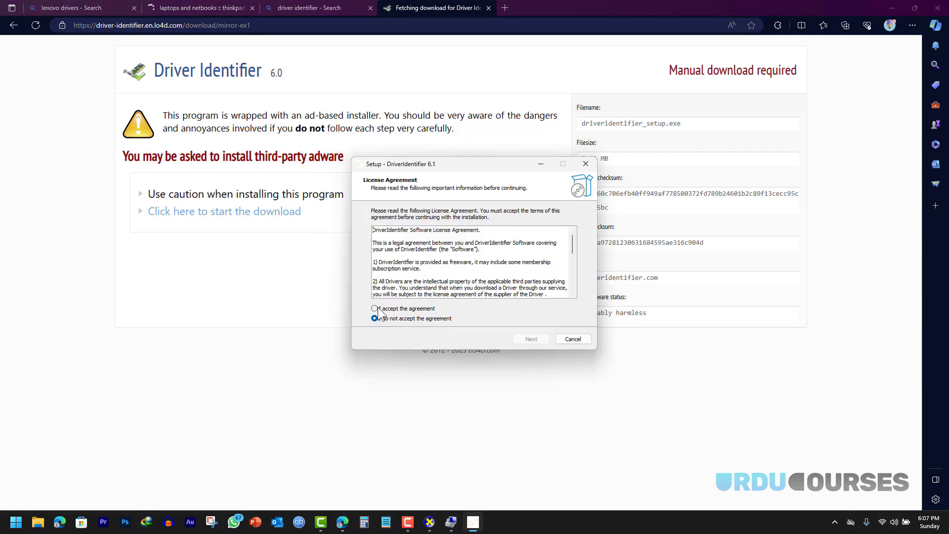
pyautogui.click(374, 308)
pyautogui.click(531, 339)
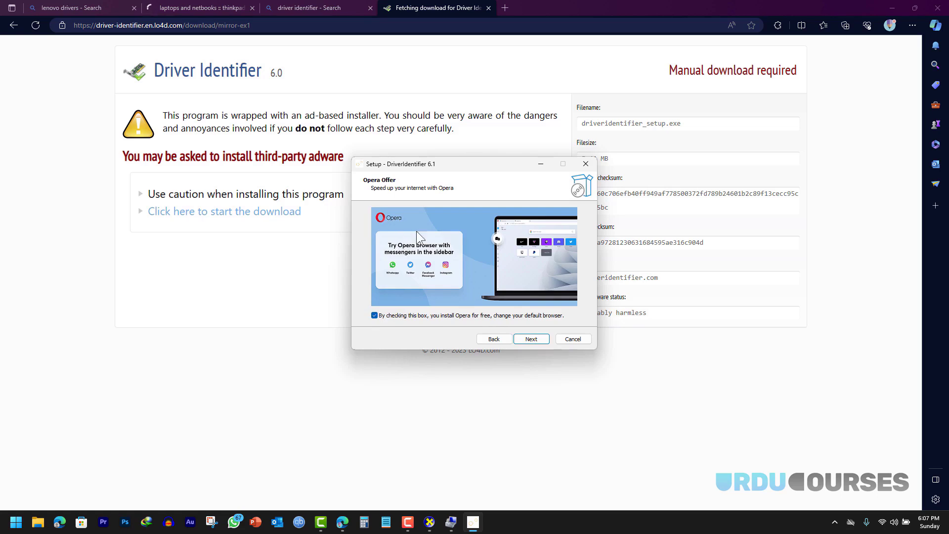
pyautogui.click(379, 318)
# - Complete the DriverIdentifier install, scan the PC's drivers, and scroll through the outdated-driver report
pyautogui.click(533, 341)
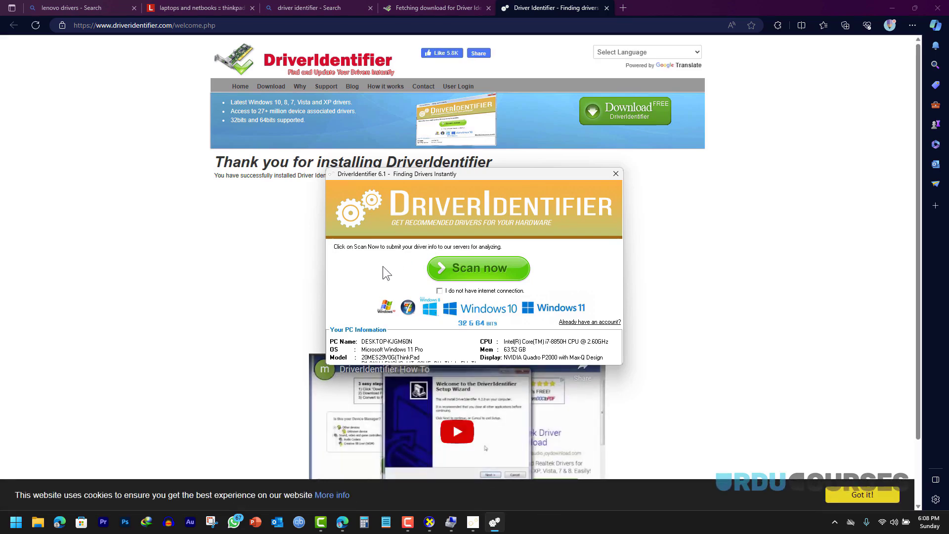
pyautogui.click(469, 270)
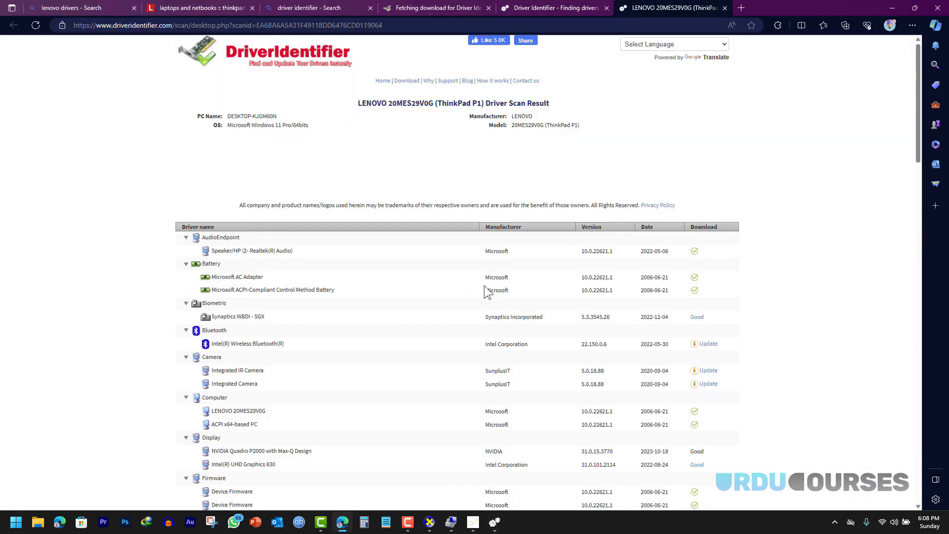
pyautogui.scroll(-5, 459, 274)
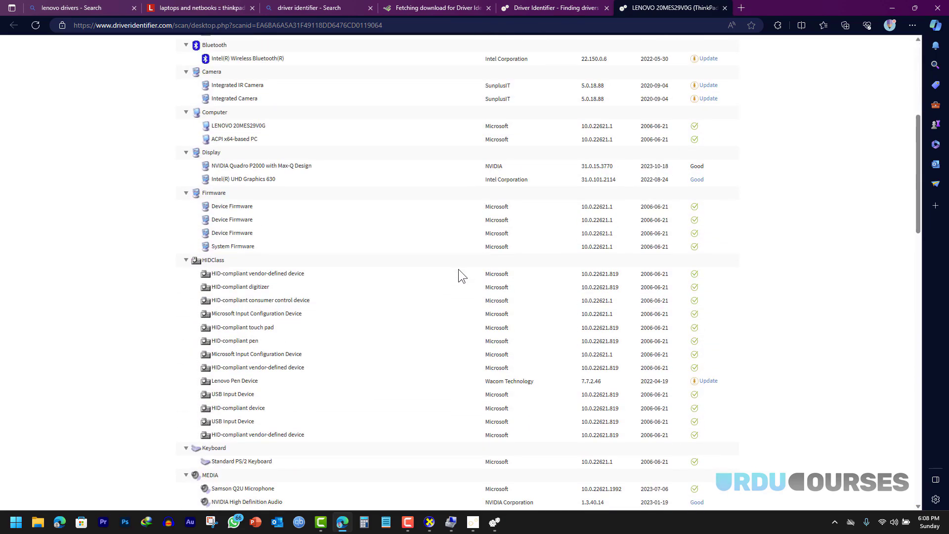
pyautogui.scroll(-4, 459, 269)
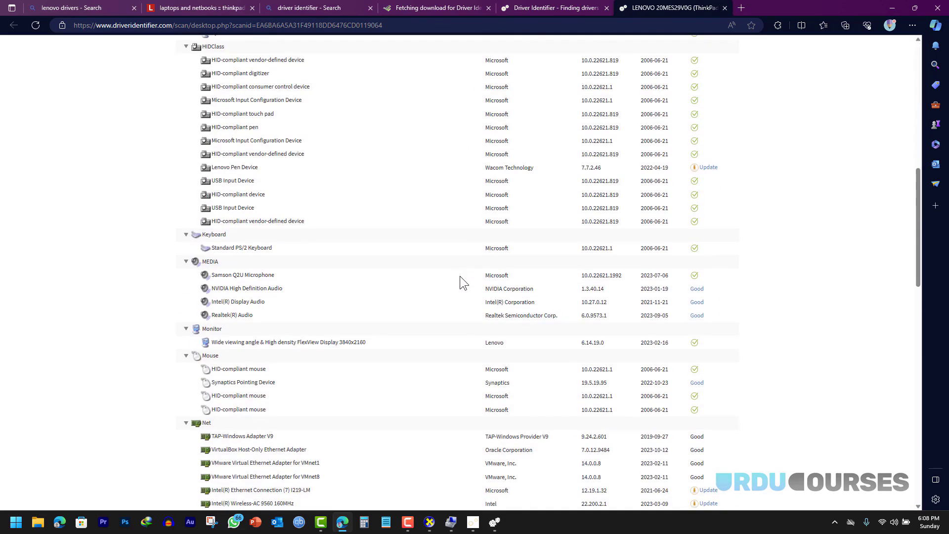
pyautogui.scroll(8, 460, 277)
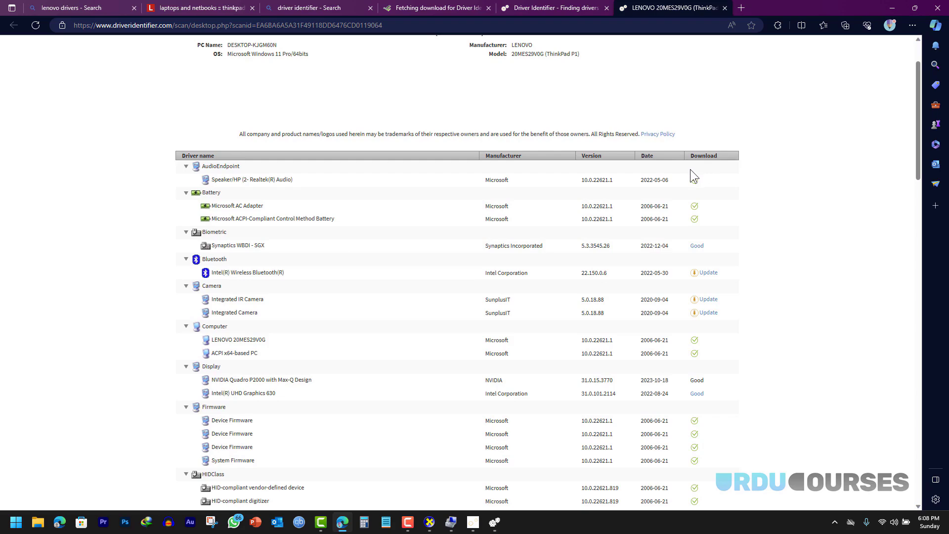
pyautogui.scroll(-4, 691, 170)
pyautogui.scroll(-4, 695, 242)
pyautogui.scroll(-3, 695, 243)
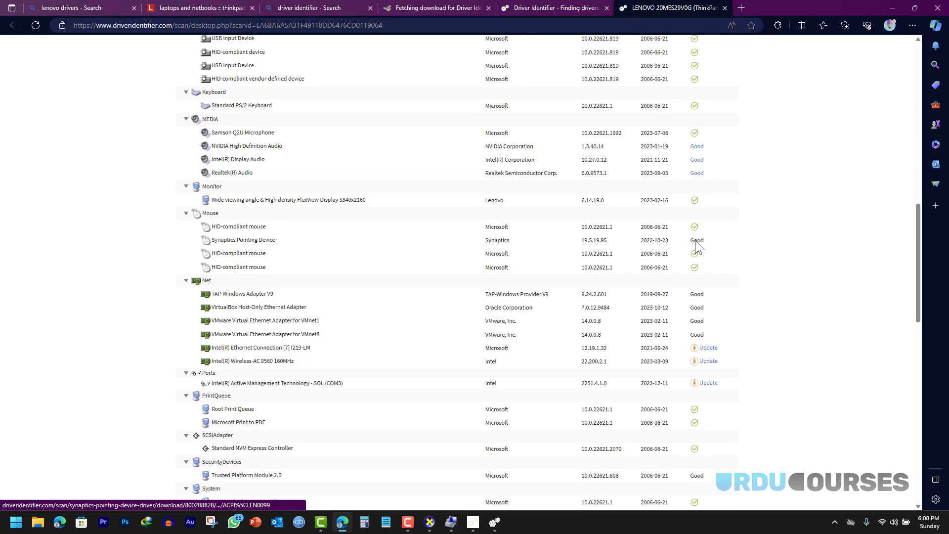
pyautogui.scroll(-3, 696, 242)
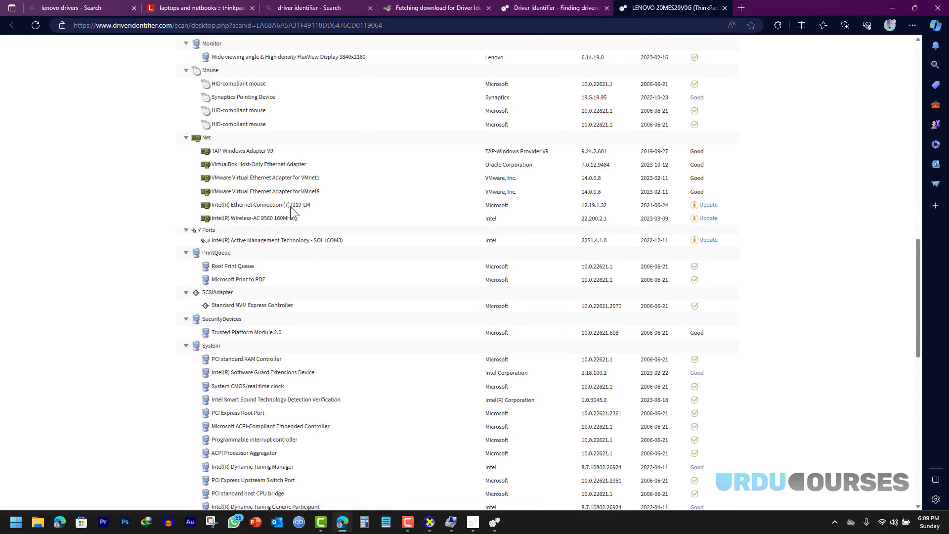
# - Open the Intel Ethernet I219-LM update and reach the download page for Lenovo n2yrw10w.exe
pyautogui.click(706, 209)
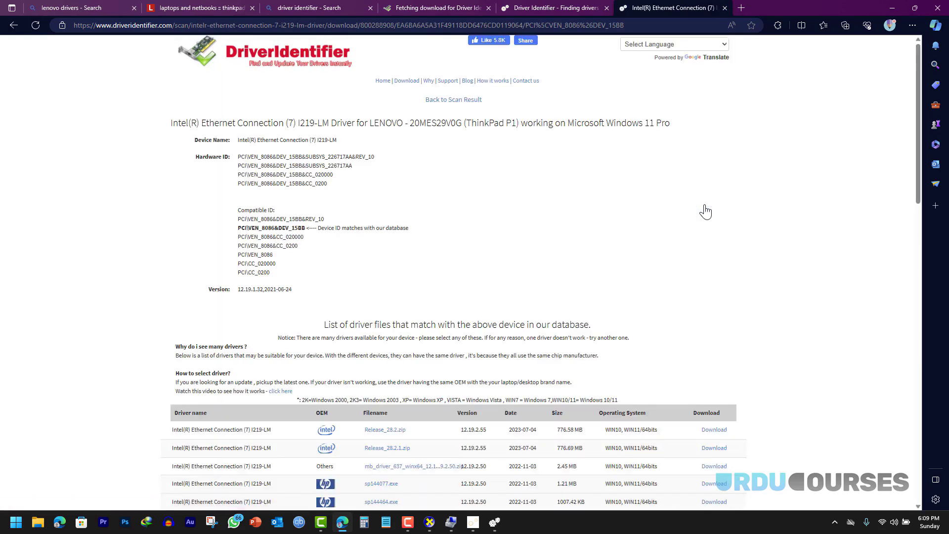
pyautogui.scroll(-4, 427, 191)
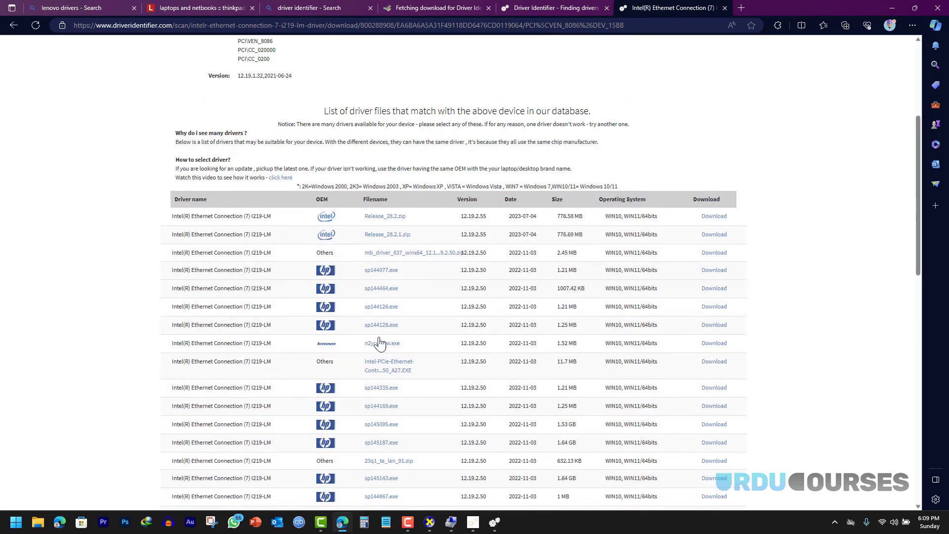
pyautogui.scroll(-2, 378, 382)
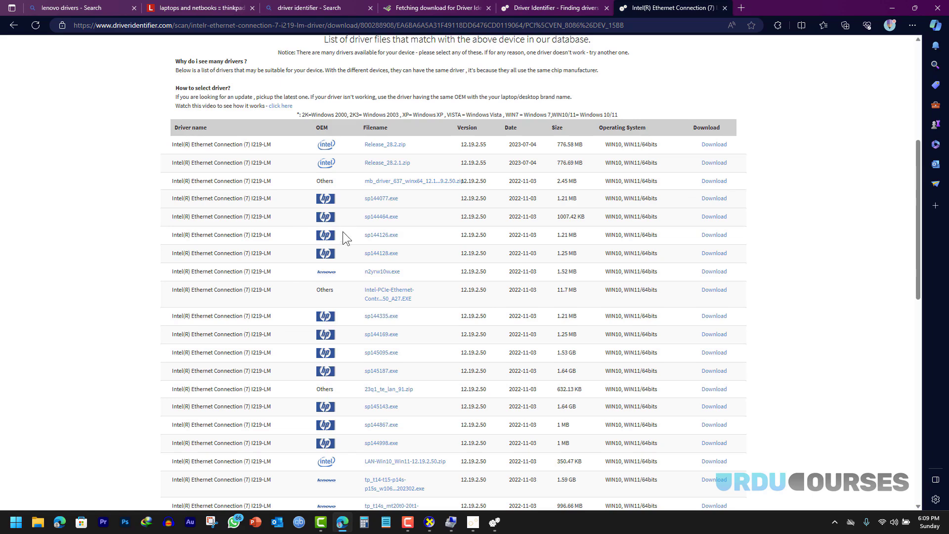
pyautogui.scroll(-6, 325, 222)
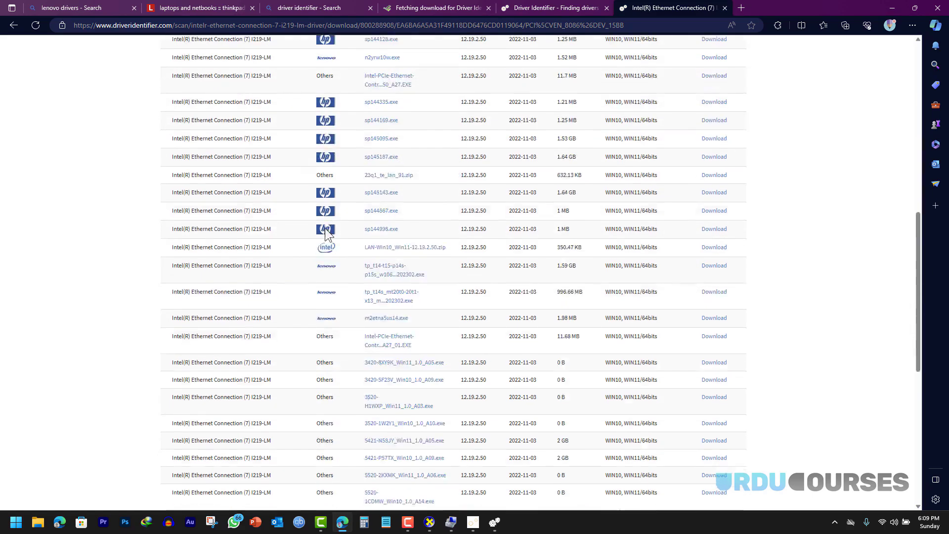
pyautogui.scroll(9, 328, 393)
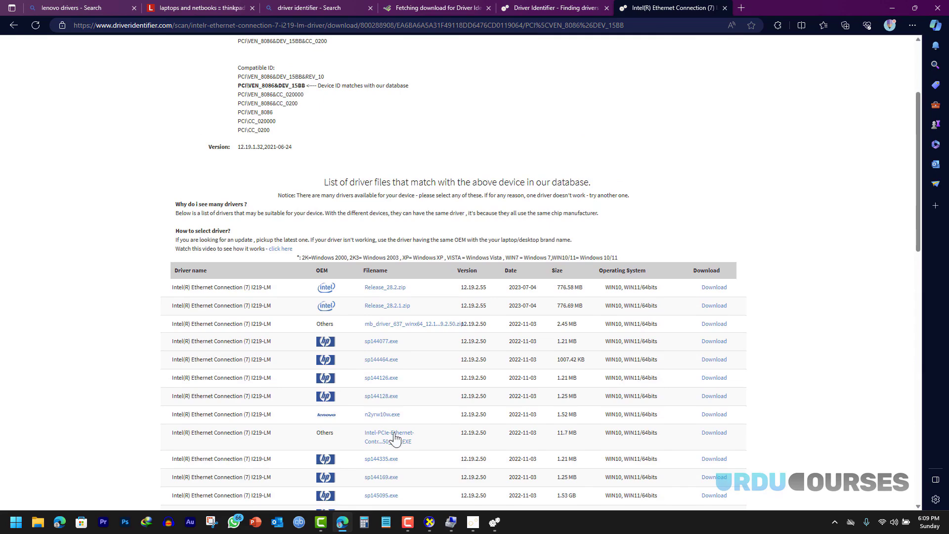
pyautogui.scroll(-2, 386, 418)
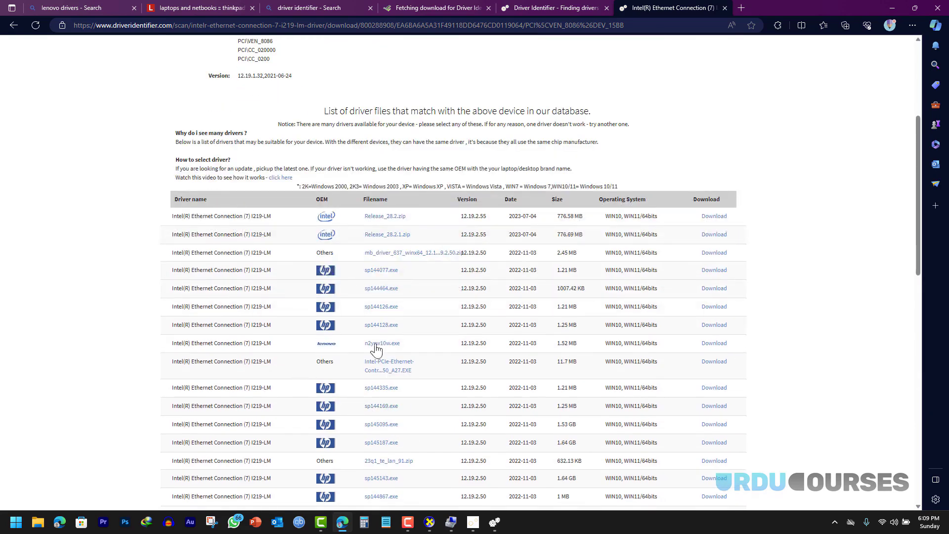
pyautogui.click(714, 344)
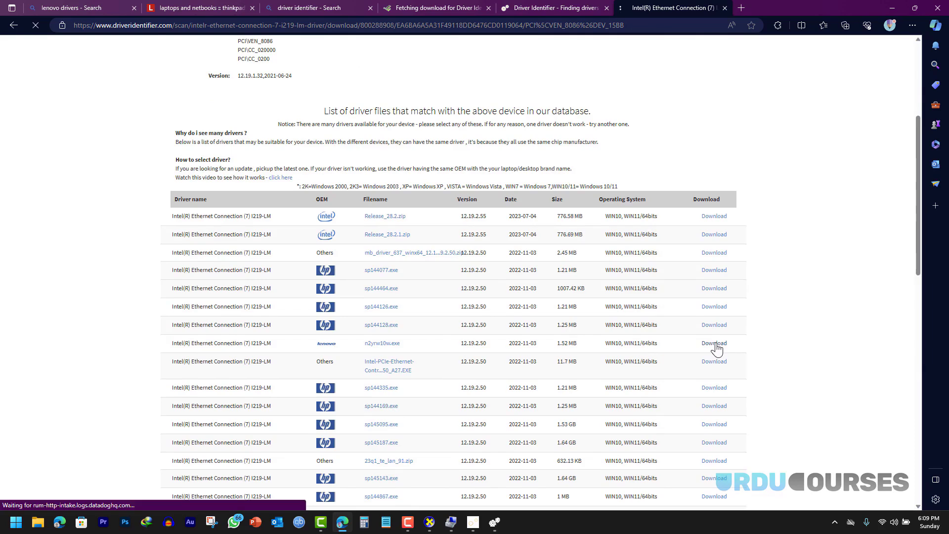
pyautogui.click(458, 215)
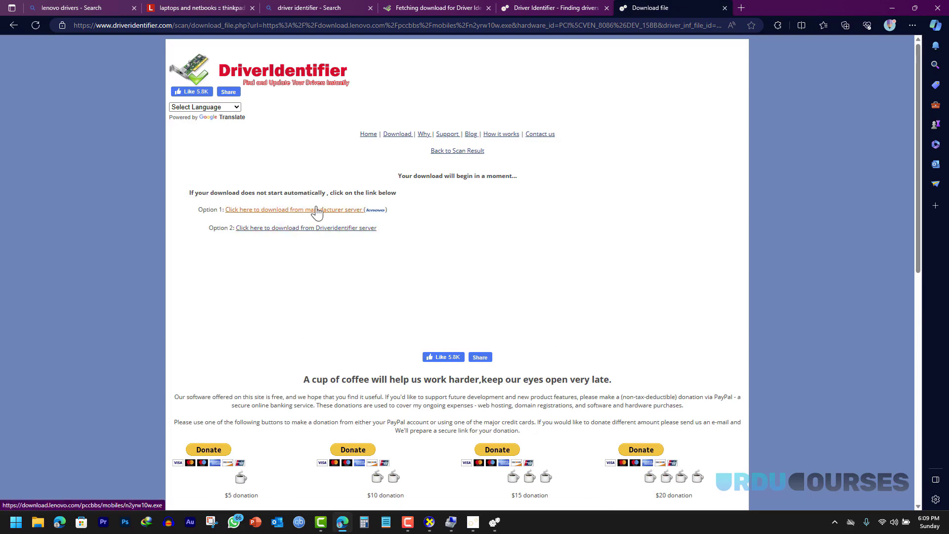
# - Start the manufacturer's driver download, cancel it in IDM, and go back two pages
pyautogui.click(278, 214)
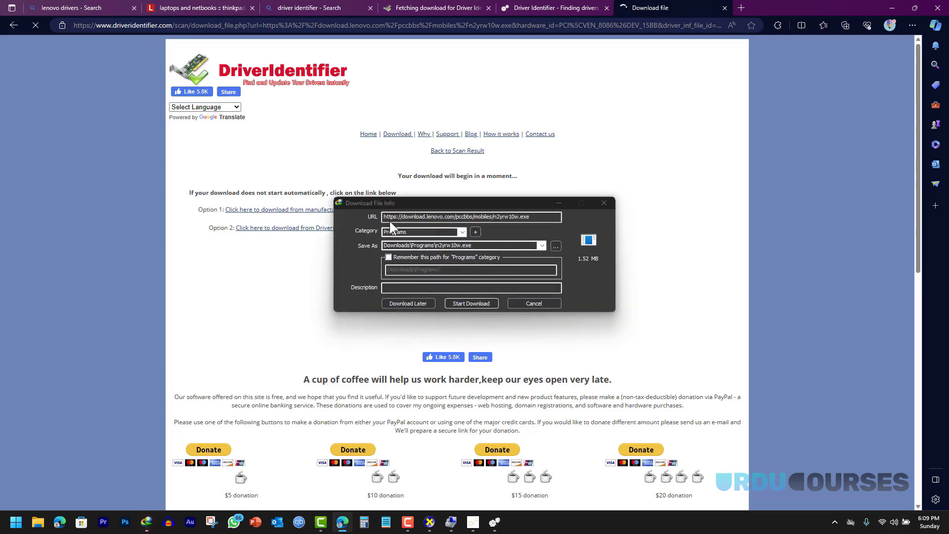
pyautogui.click(537, 303)
pyautogui.click(502, 303)
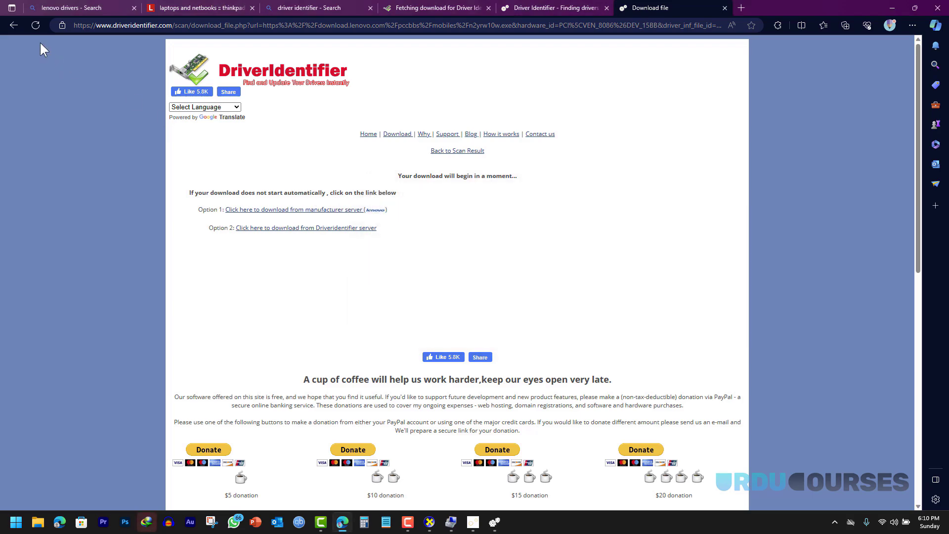
pyautogui.click(10, 28)
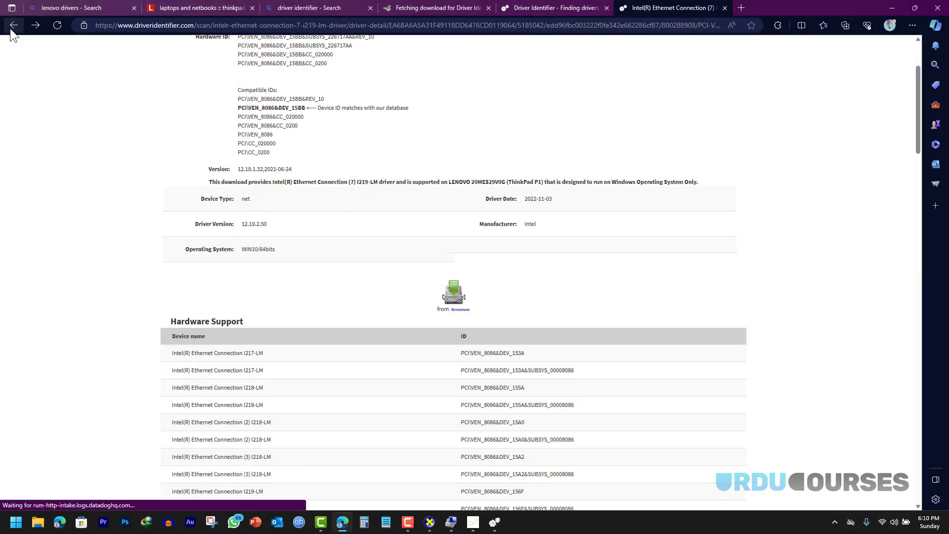
pyautogui.click(10, 29)
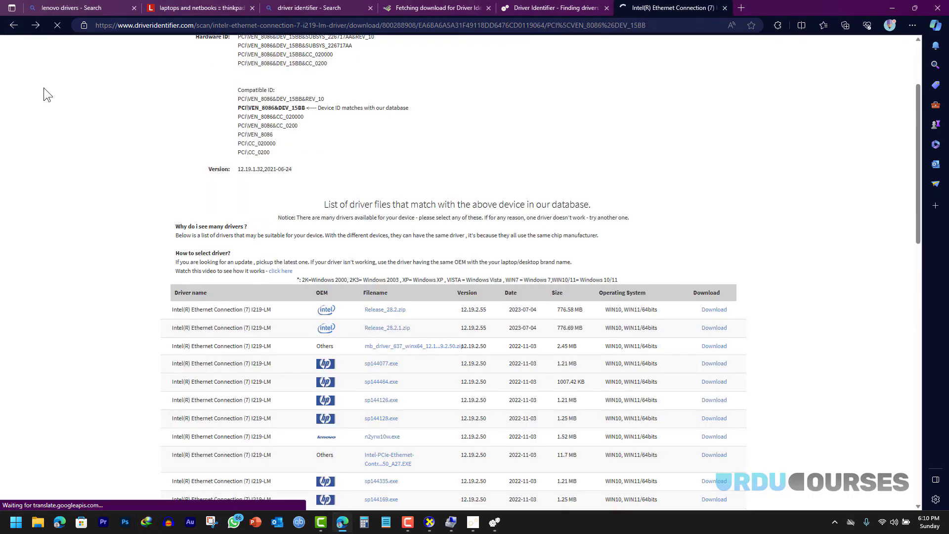
# - Review the driver files list, highlighting the Lenovo file name and first driver's version
pyautogui.scroll(-3, 80, 116)
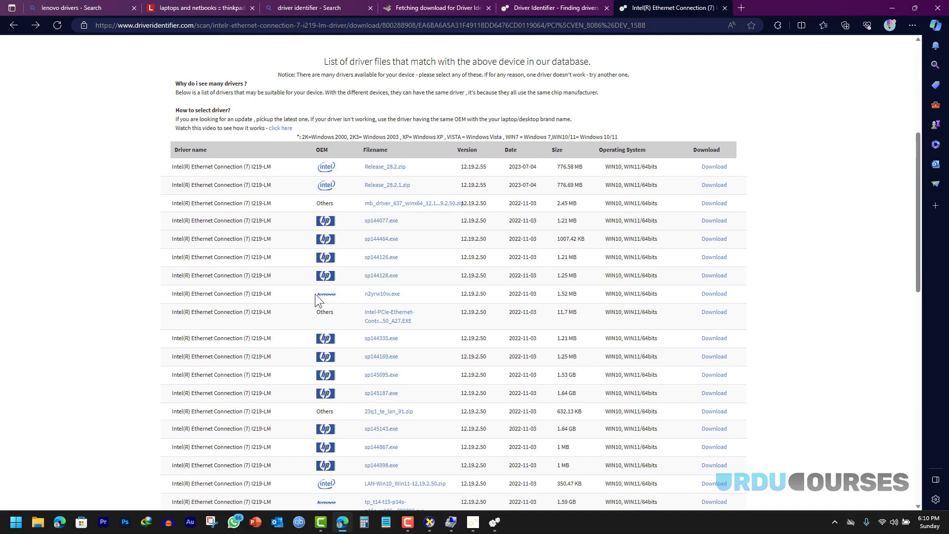
pyautogui.moveTo(340, 294); pyautogui.dragTo(375, 295)
pyautogui.click(464, 300)
pyautogui.moveTo(485, 167); pyautogui.dragTo(474, 167)
pyautogui.click(487, 178)
pyautogui.scroll(5, 488, 178)
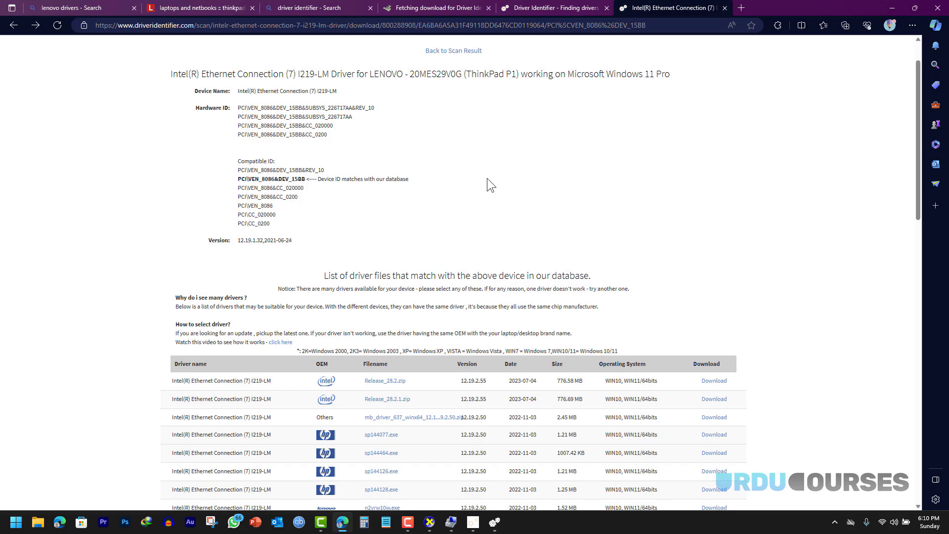
# - Close the lenovo drivers tab and all tabs to its right, keeping a blank tab
pyautogui.click(89, 7)
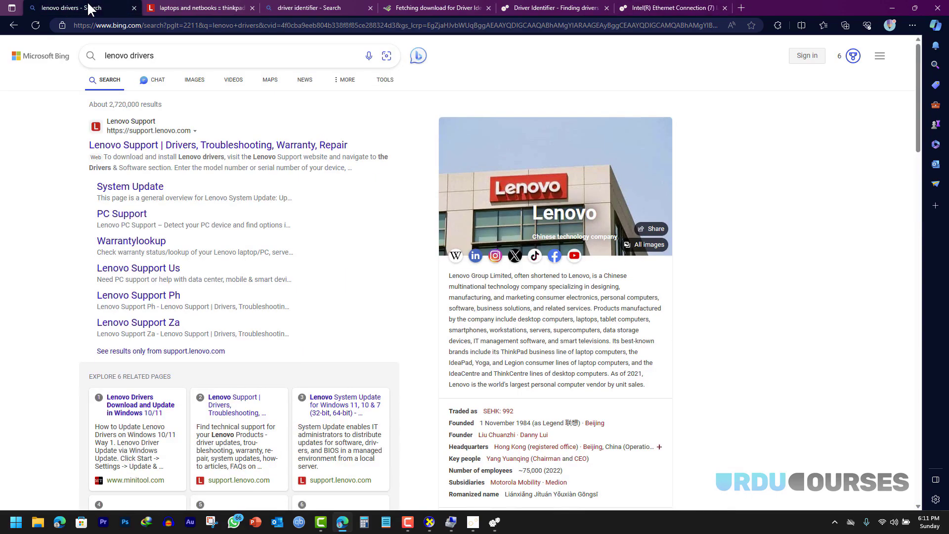
pyautogui.rightClick(89, 6)
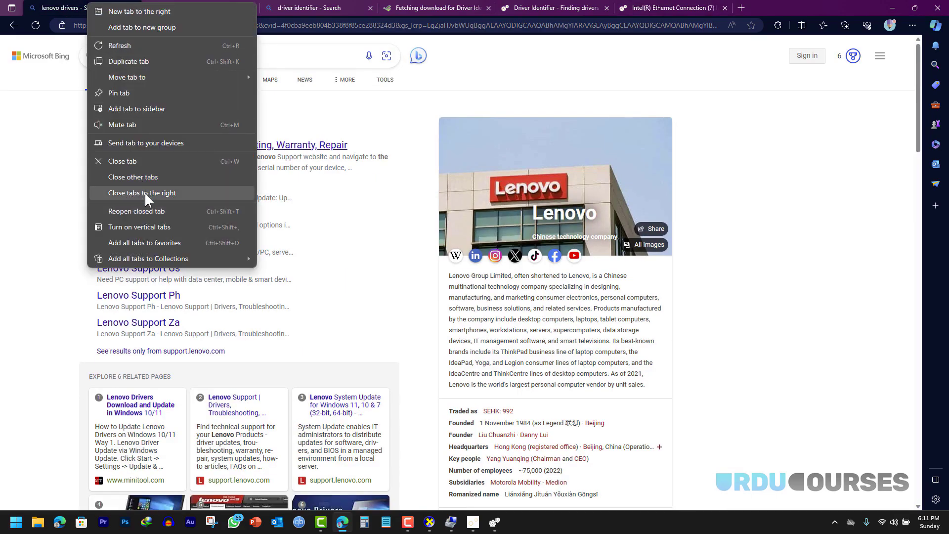
pyautogui.click(145, 192)
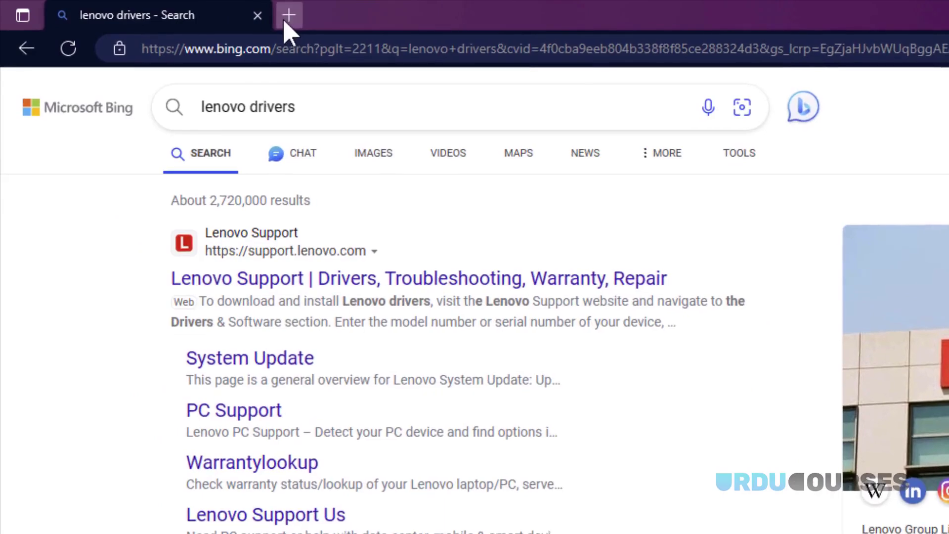
pyautogui.click(288, 17)
pyautogui.click(258, 16)
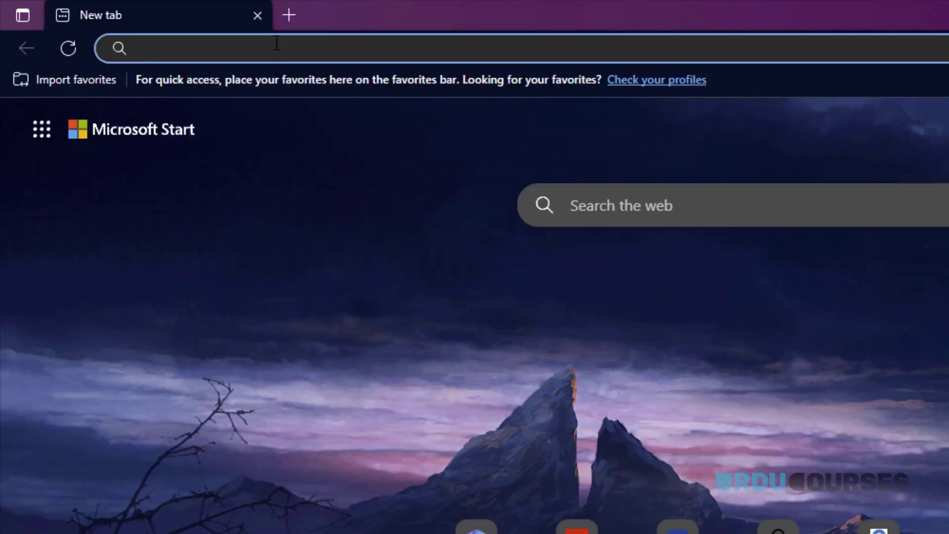
# - Search for 'idm', open the Internet Download Manager site and start the 30-day trial download
pyautogui.write('idm')
pyautogui.press('Return')
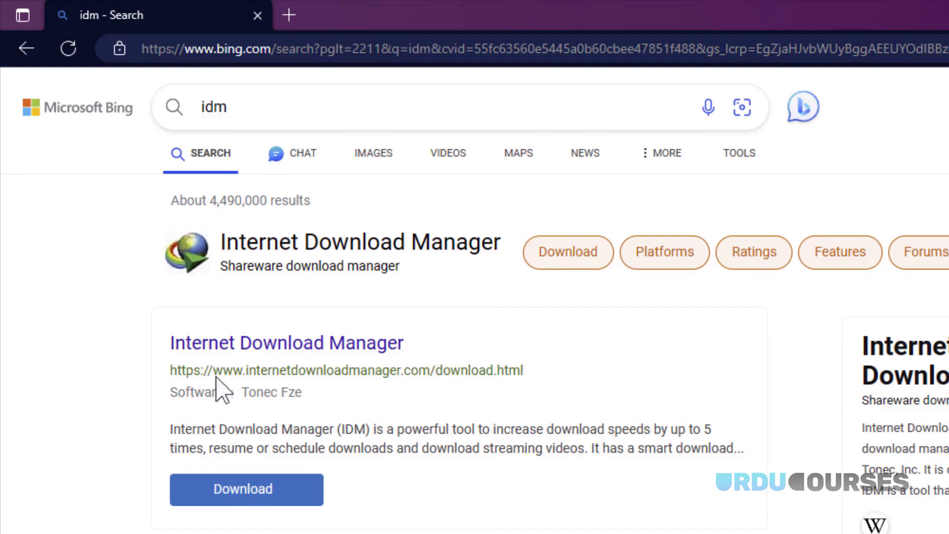
pyautogui.scroll(-5, 144, 349)
pyautogui.click(132, 246)
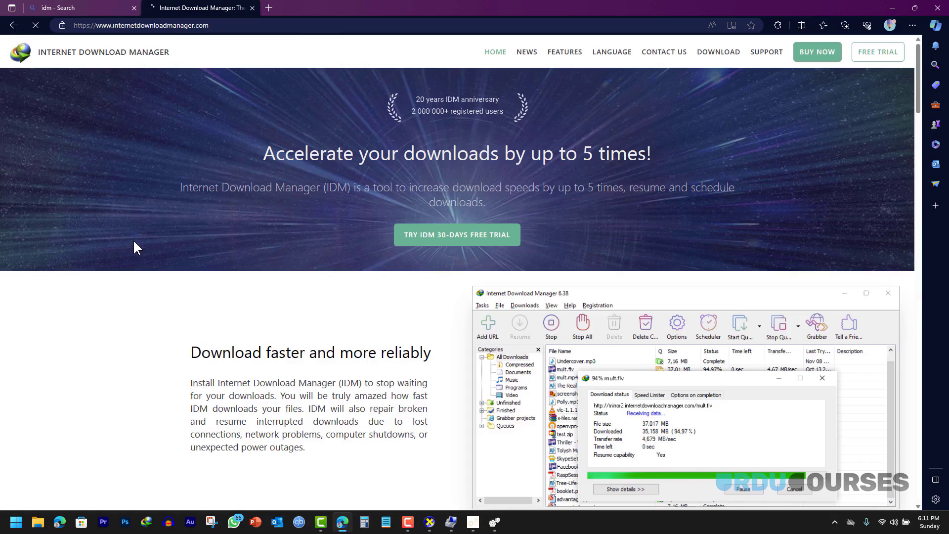
pyautogui.scroll(-10, 134, 247)
pyautogui.scroll(10, 133, 247)
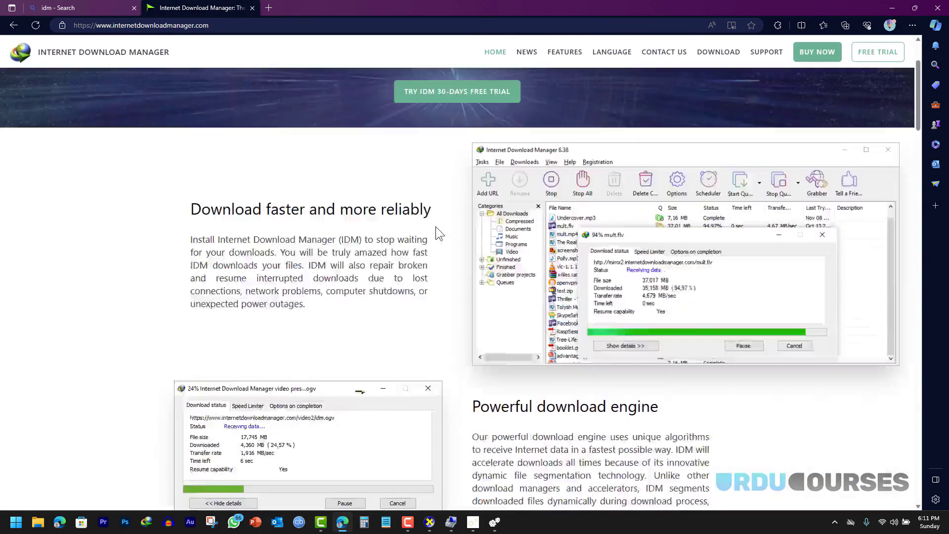
pyautogui.click(468, 236)
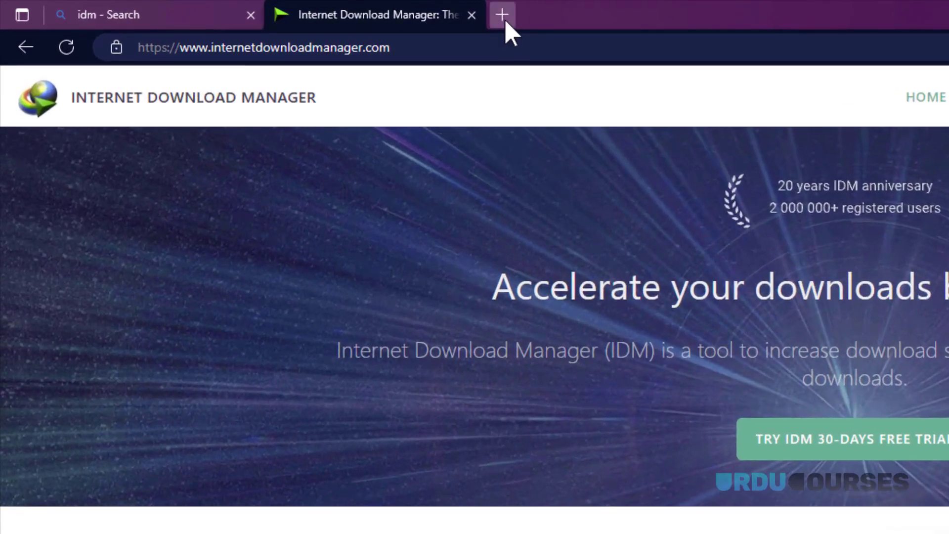
pyautogui.click(506, 20)
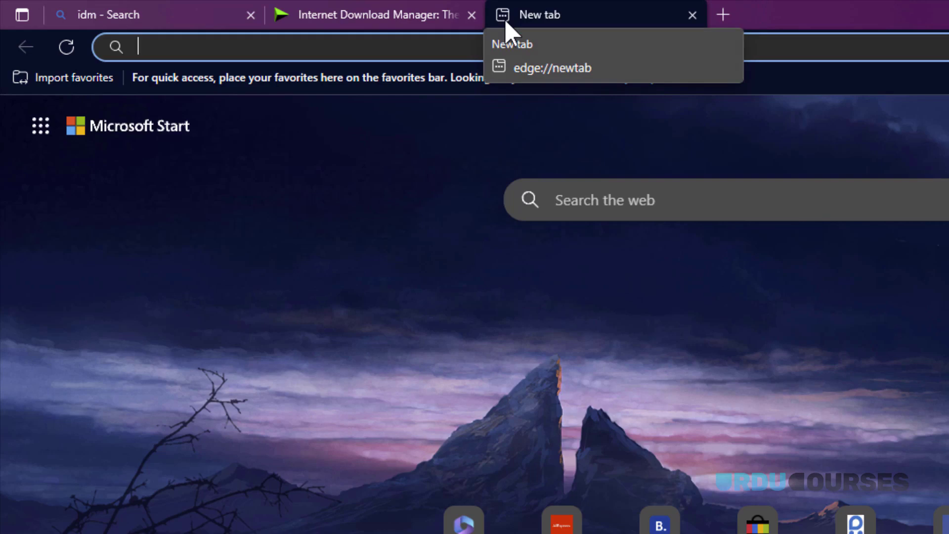
# - Search Bing for 'ninite' and open the first Ninite result
pyautogui.write('ninit')
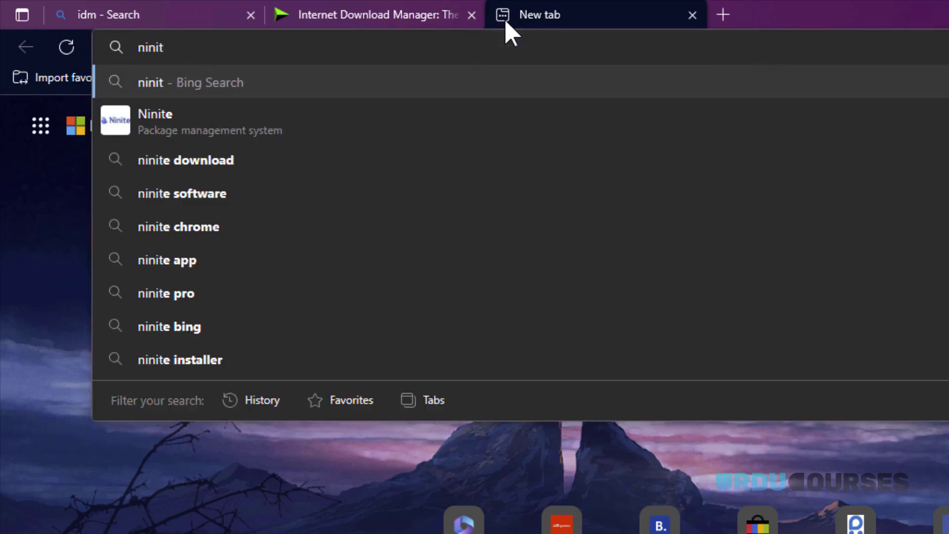
pyautogui.write('e')
pyautogui.press('Return')
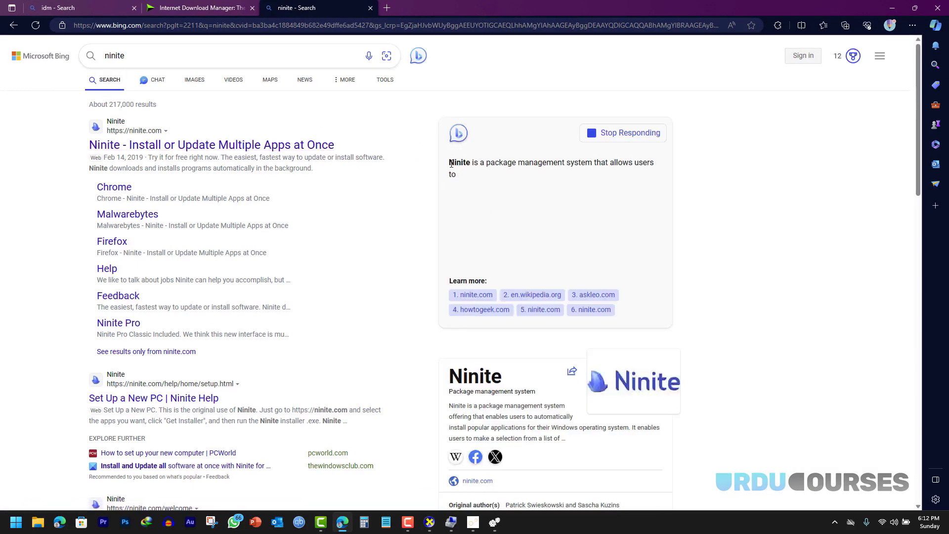
pyautogui.scroll(-4, 445, 173)
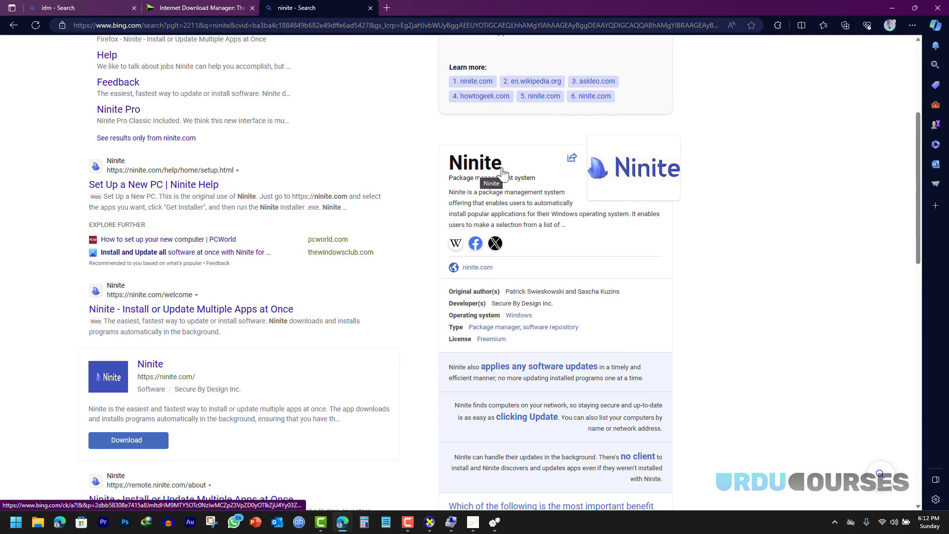
pyautogui.scroll(4, 306, 145)
pyautogui.click(133, 145)
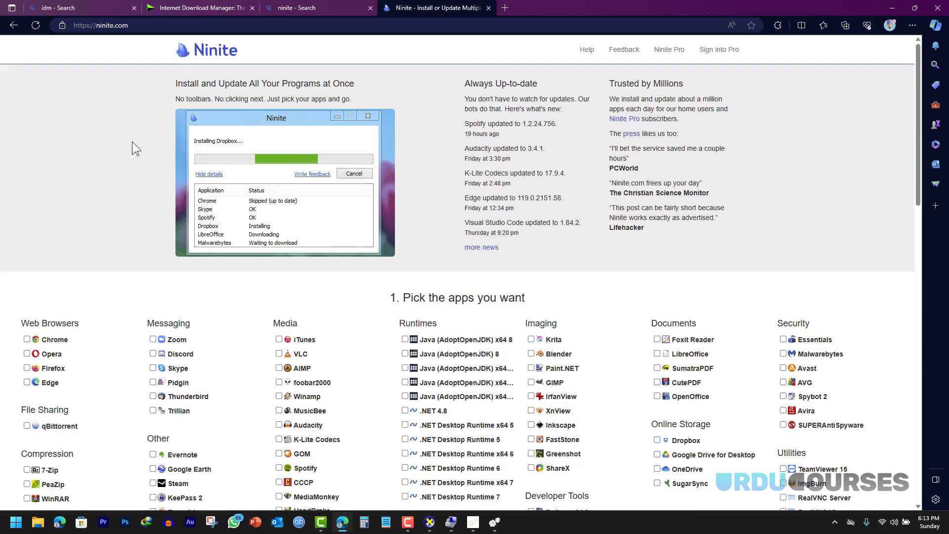
# - Tick all five Java (AdoptOpenJDK) runtimes, .NET 4.8, and .NET Desktop Runtime 5, 6, 7 (x64 and x86)
pyautogui.scroll(-3, 130, 142)
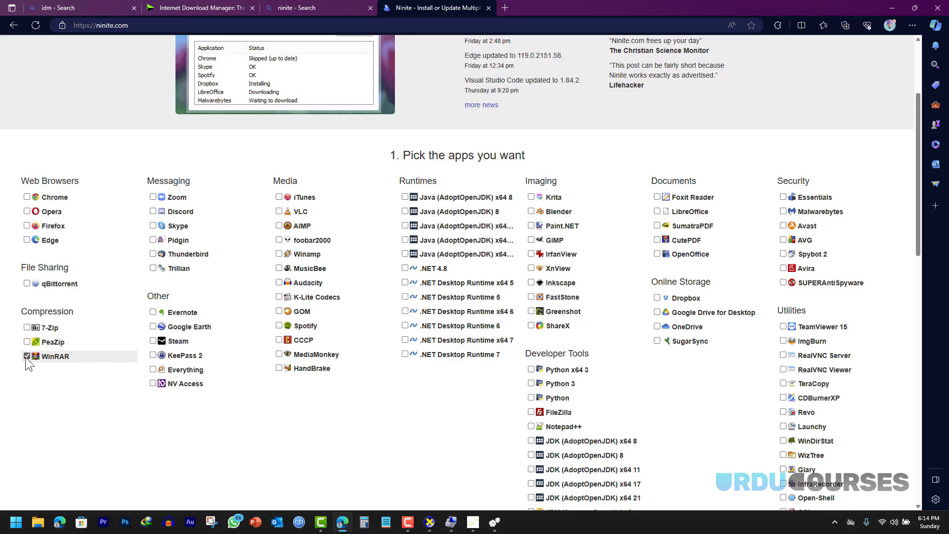
pyautogui.click(405, 197)
pyautogui.click(405, 211)
pyautogui.click(405, 226)
pyautogui.click(406, 240)
pyautogui.click(405, 254)
pyautogui.click(405, 268)
pyautogui.click(406, 283)
pyautogui.click(406, 296)
pyautogui.click(406, 311)
pyautogui.click(406, 326)
pyautogui.click(406, 341)
pyautogui.click(406, 354)
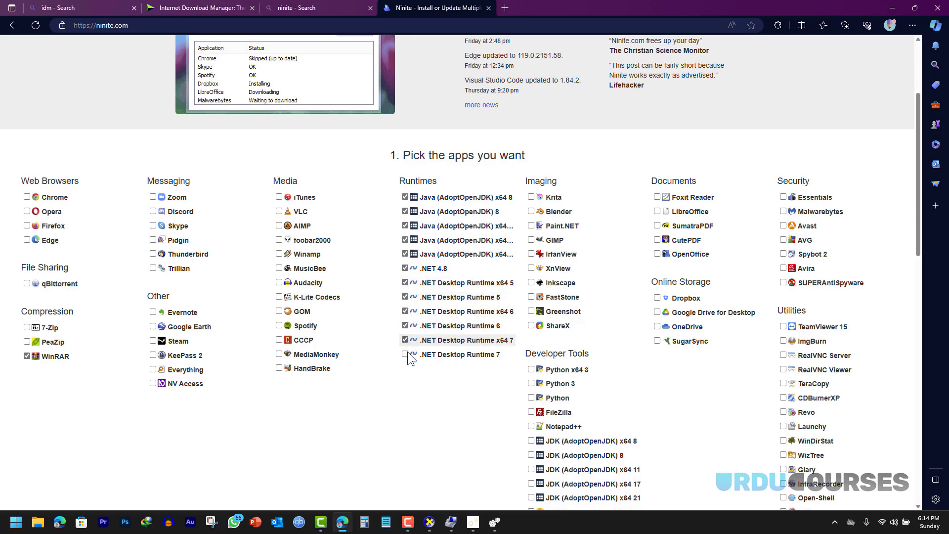
# - Tick Python x64 3, Python 3, Python, and every AdoptOpenJDK and Amazon Corretto JDK
pyautogui.scroll(-4, 613, 277)
pyautogui.click(531, 156)
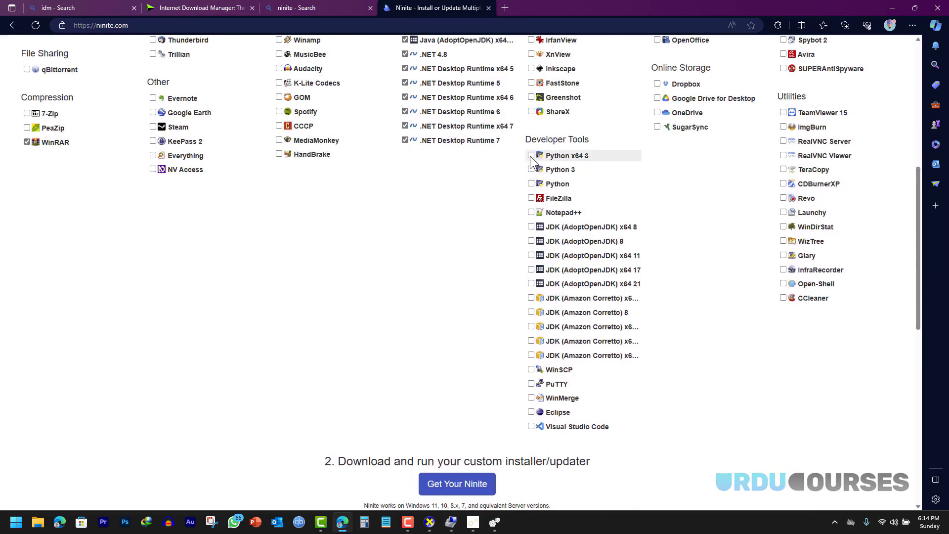
pyautogui.click(532, 170)
pyautogui.click(532, 184)
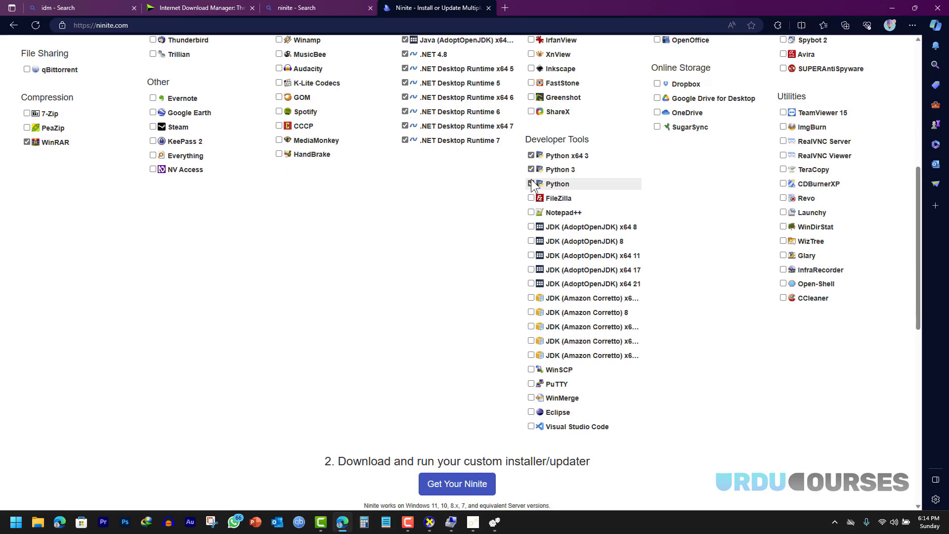
pyautogui.click(531, 227)
pyautogui.click(531, 241)
pyautogui.click(531, 255)
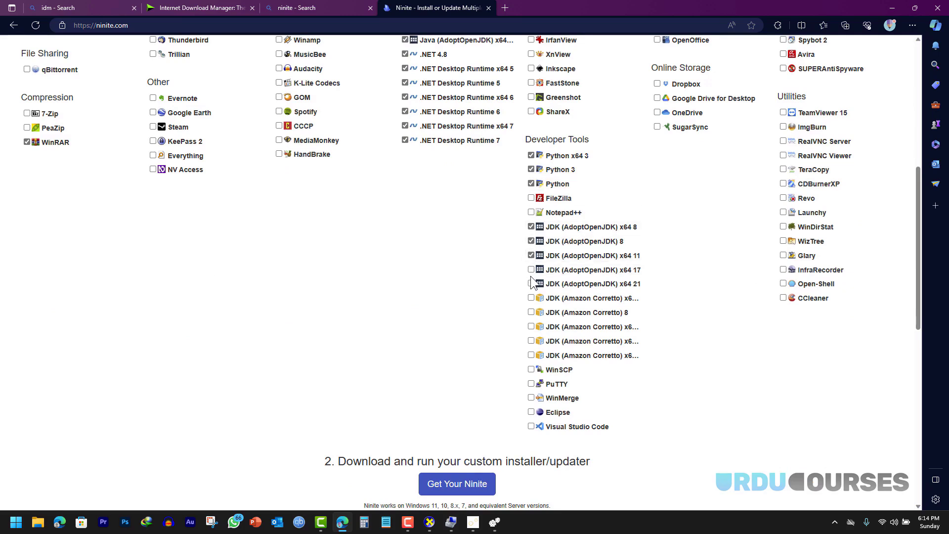
pyautogui.click(531, 270)
pyautogui.click(531, 284)
pyautogui.click(532, 298)
pyautogui.click(532, 312)
pyautogui.click(532, 326)
pyautogui.click(532, 341)
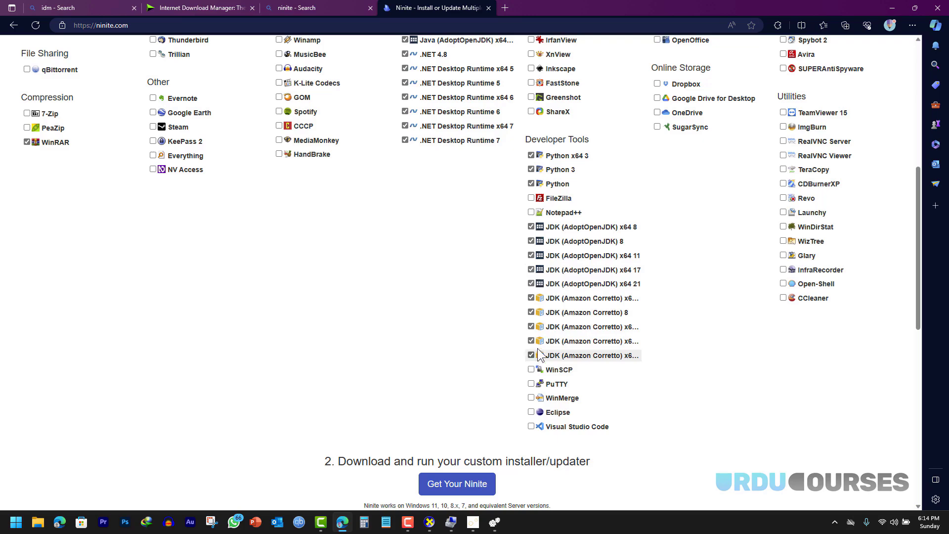
pyautogui.scroll(5, 665, 320)
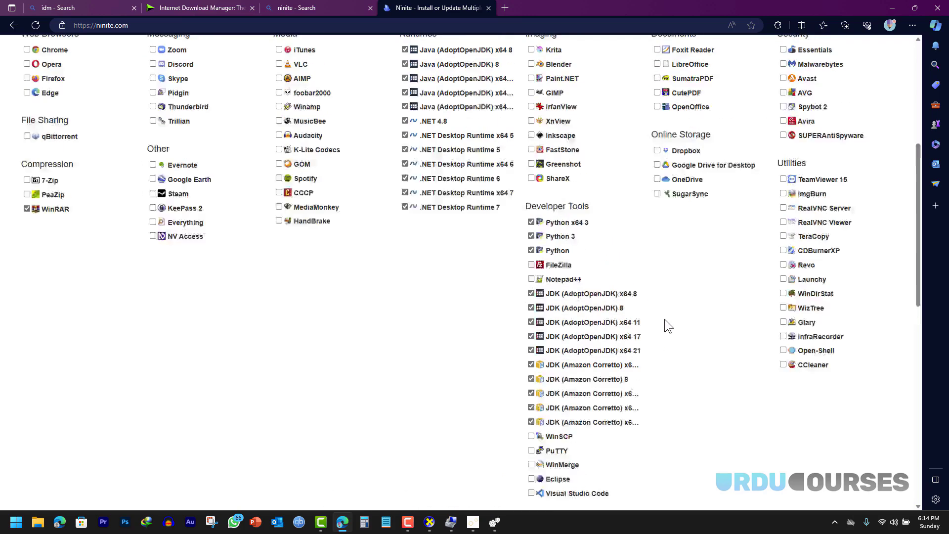
pyautogui.scroll(-1, 644, 292)
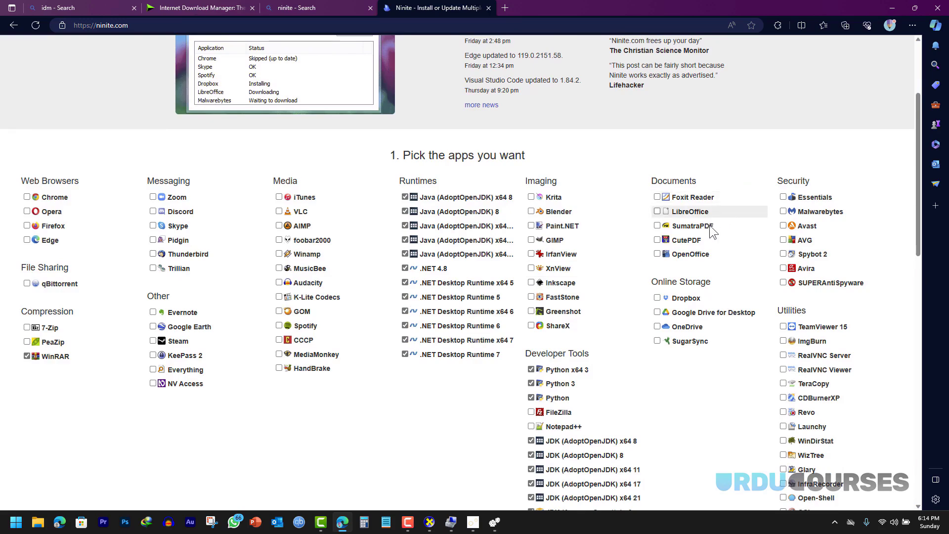
pyautogui.scroll(-2, 709, 254)
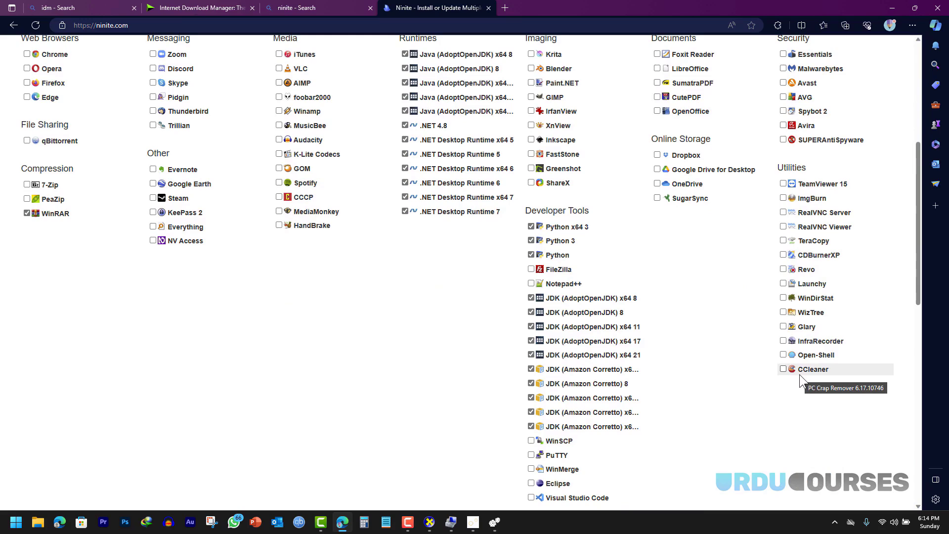
pyautogui.scroll(-4, 692, 338)
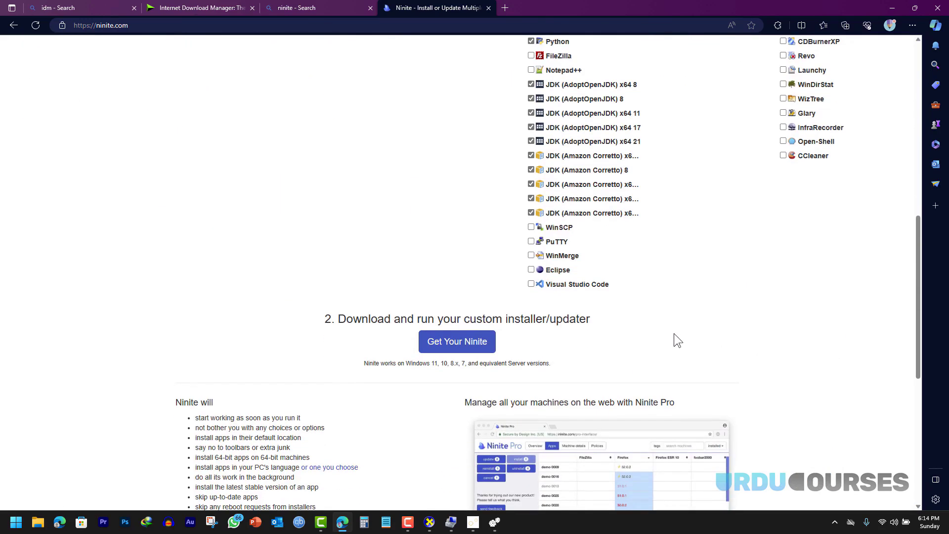
pyautogui.scroll(8, 403, 304)
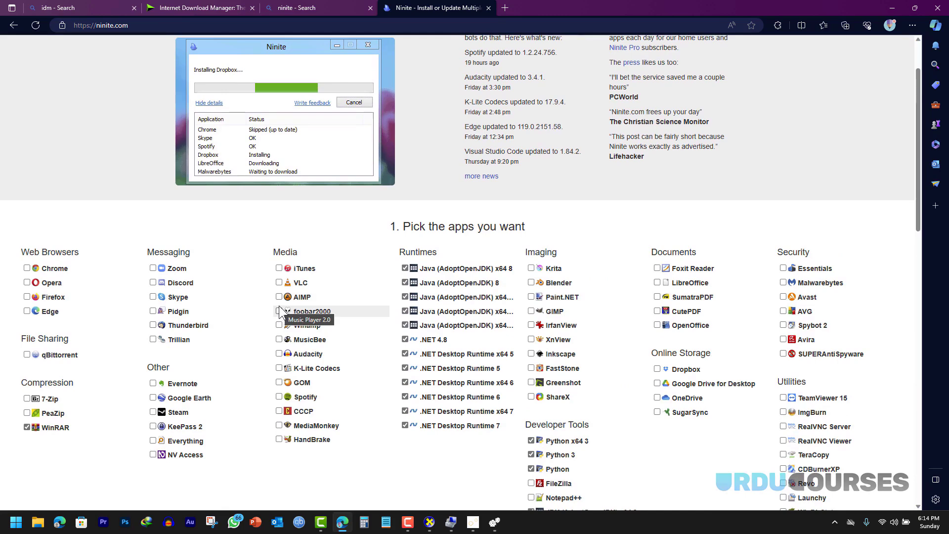
pyautogui.scroll(-11, 408, 311)
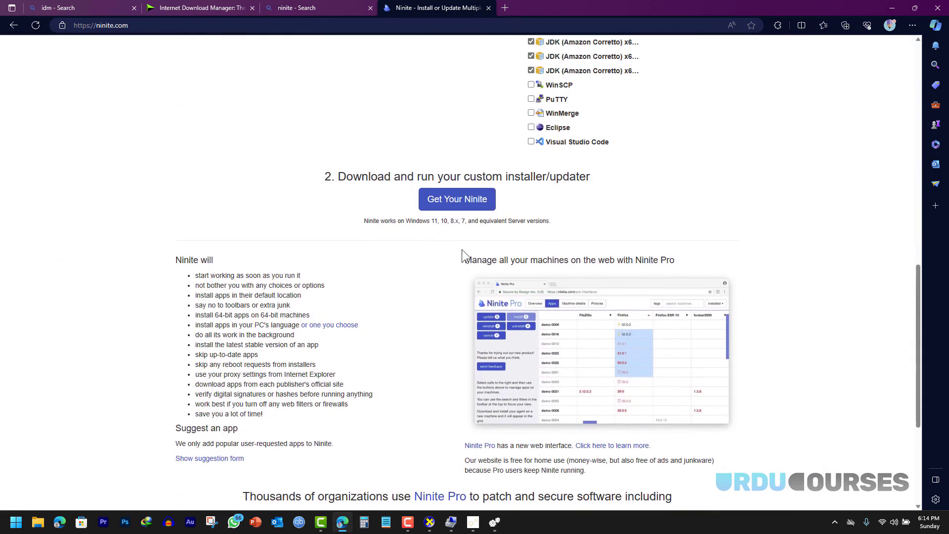
# - Download and run the custom Ninite installer, then scroll through its finished status list
pyautogui.click(451, 204)
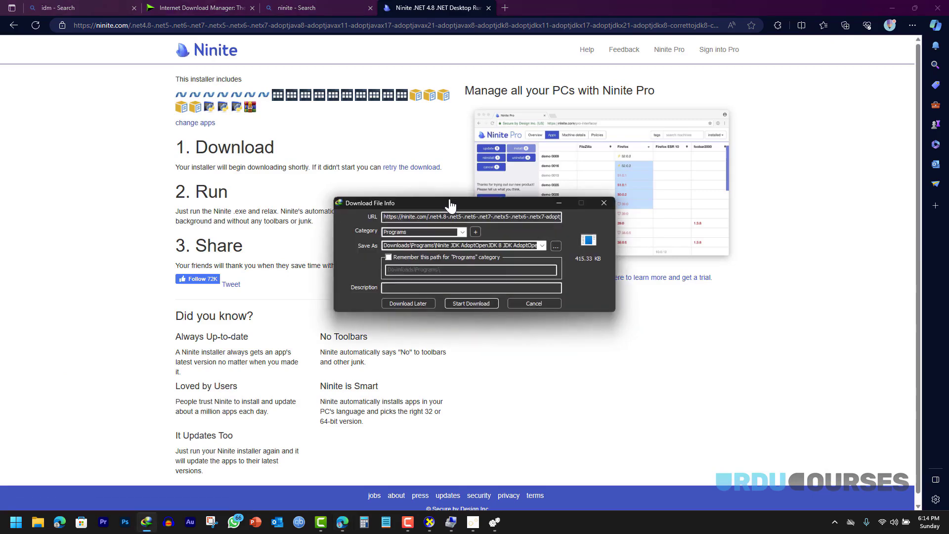
pyautogui.click(467, 303)
pyautogui.click(396, 290)
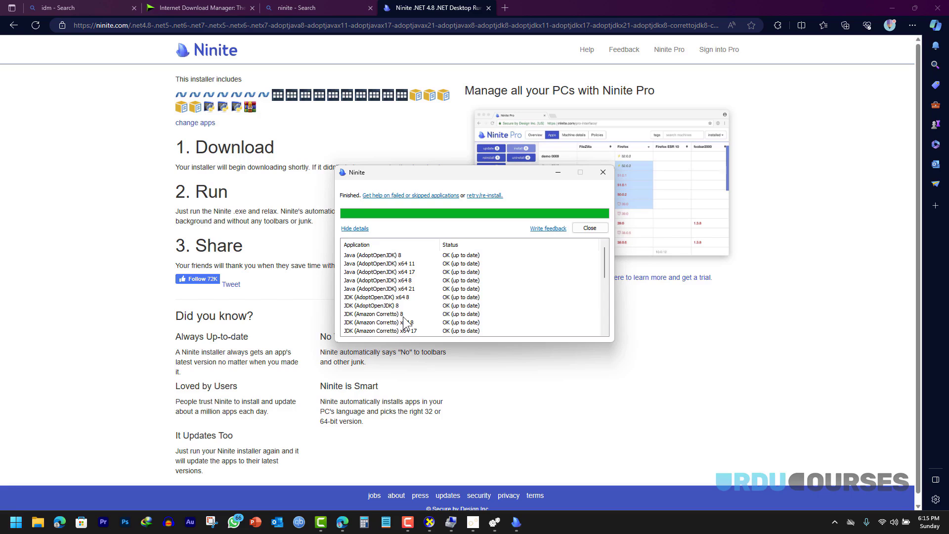
pyautogui.scroll(-5, 405, 292)
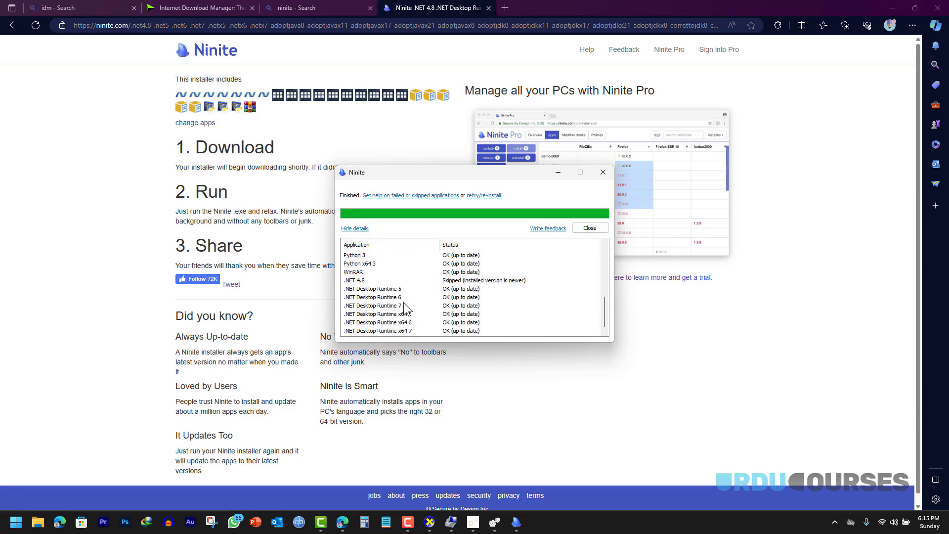
pyautogui.scroll(5, 404, 304)
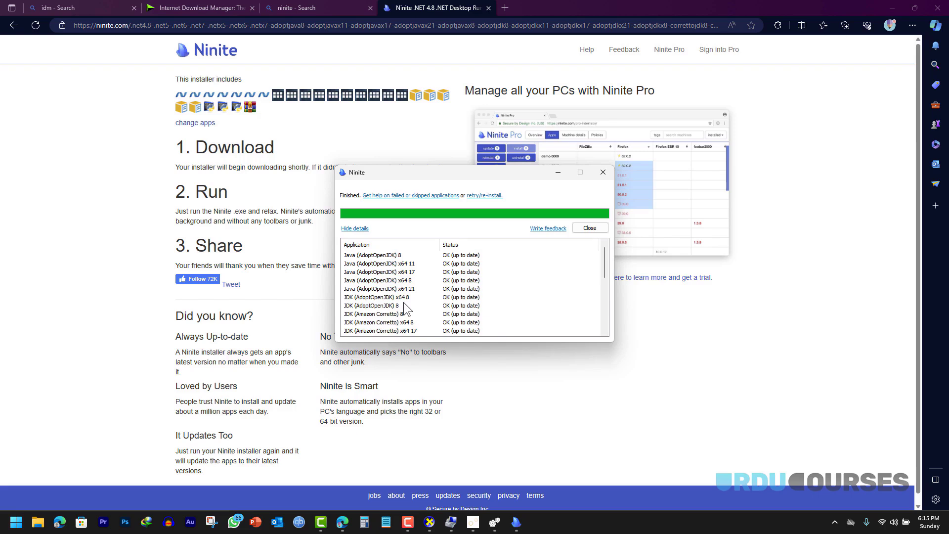
pyautogui.scroll(-5, 404, 304)
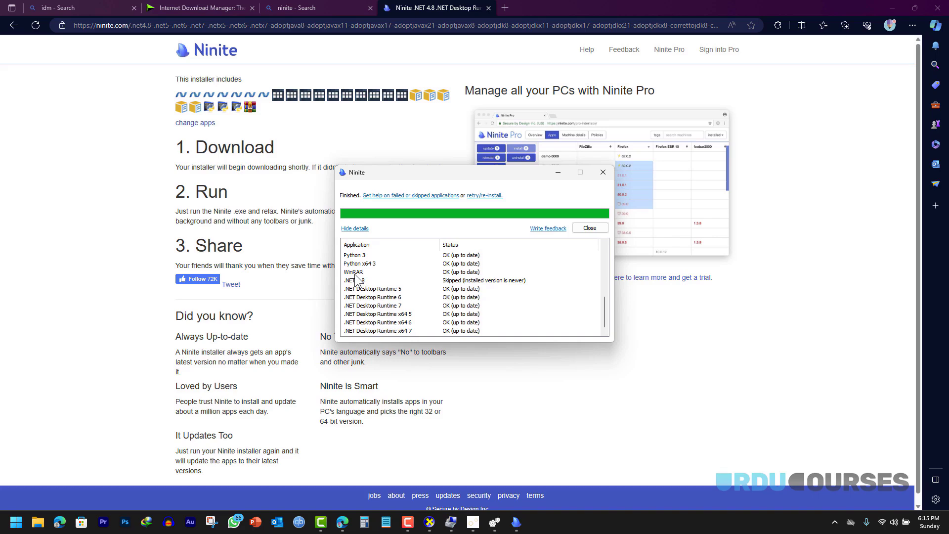
# - Close the Ninite results window and search Bing for 'c++ redistributable 2019'
pyautogui.click(576, 230)
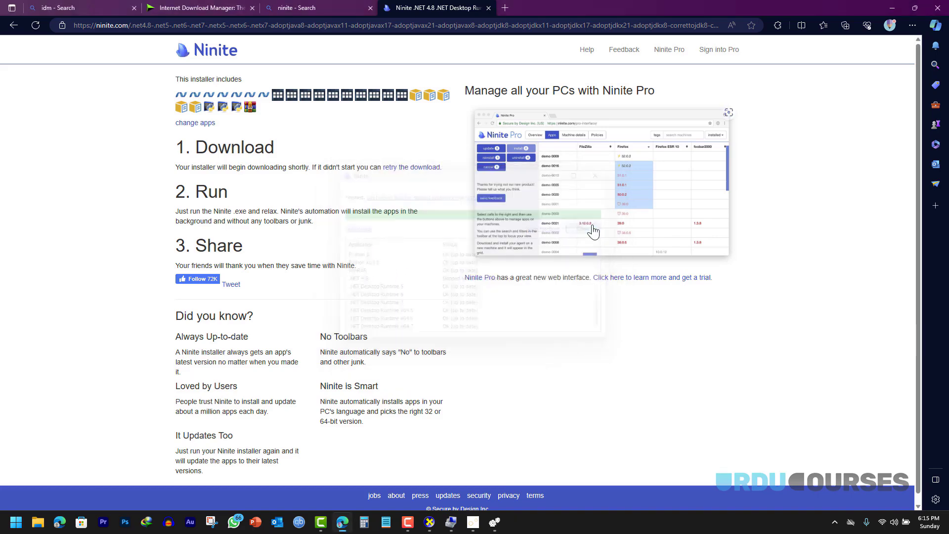
pyautogui.click(114, 8)
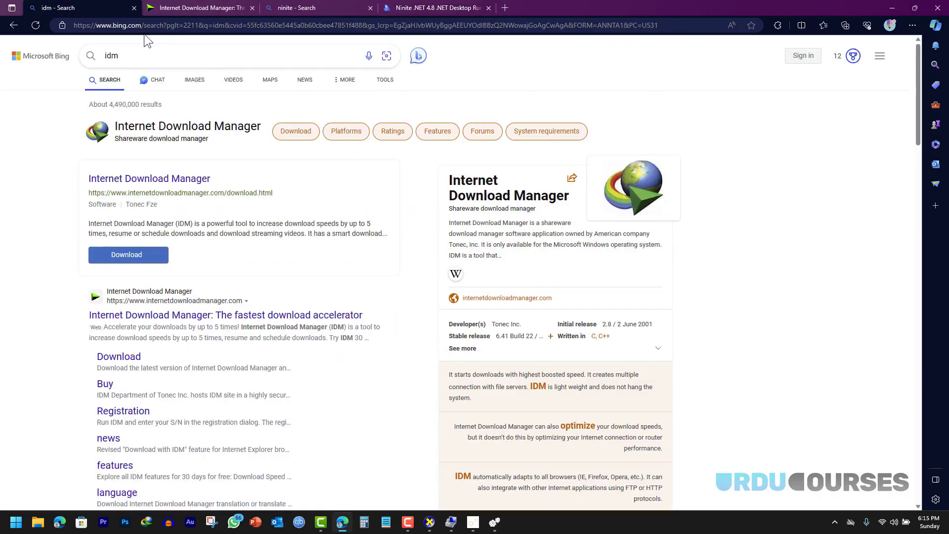
pyautogui.moveTo(142, 52); pyautogui.dragTo(83, 59)
pyautogui.write('c++')
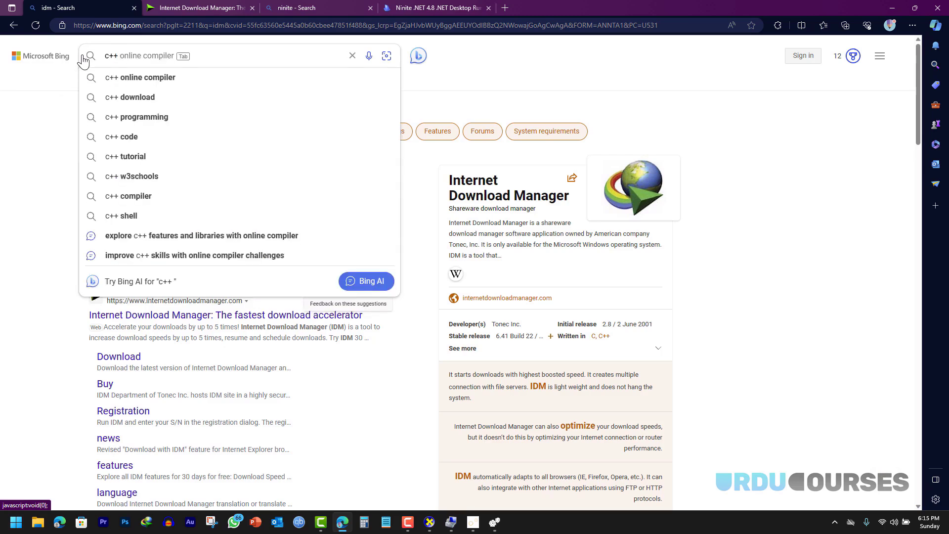
pyautogui.write(' redis')
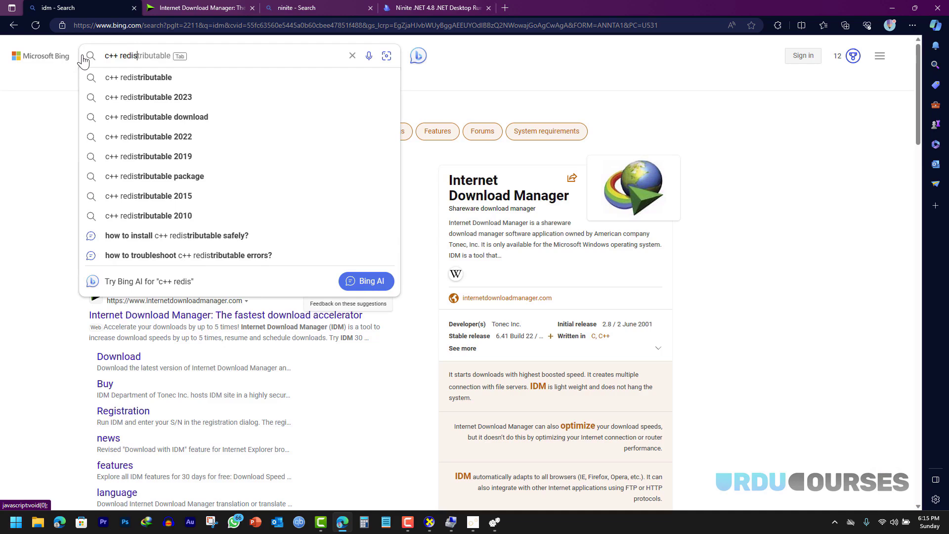
pyautogui.press('Tab')
pyautogui.write('2019')
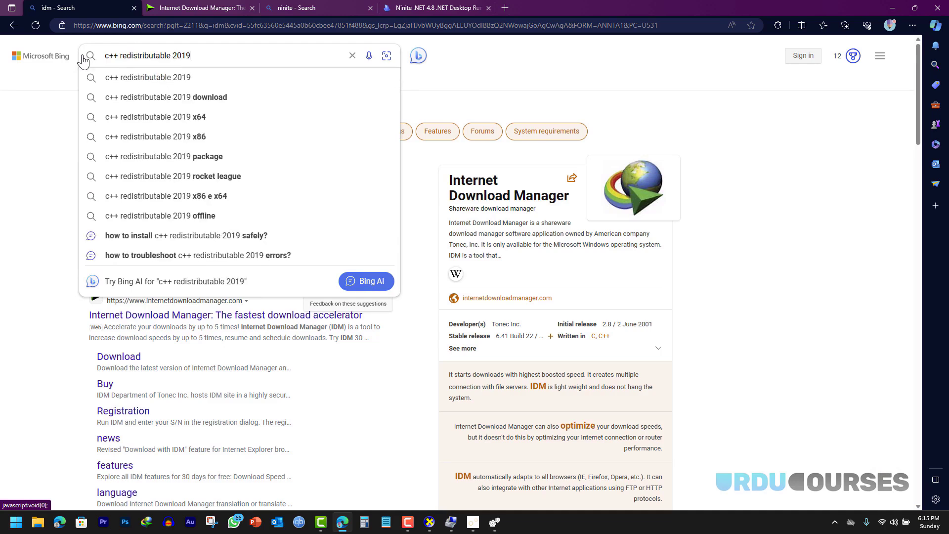
pyautogui.click(151, 79)
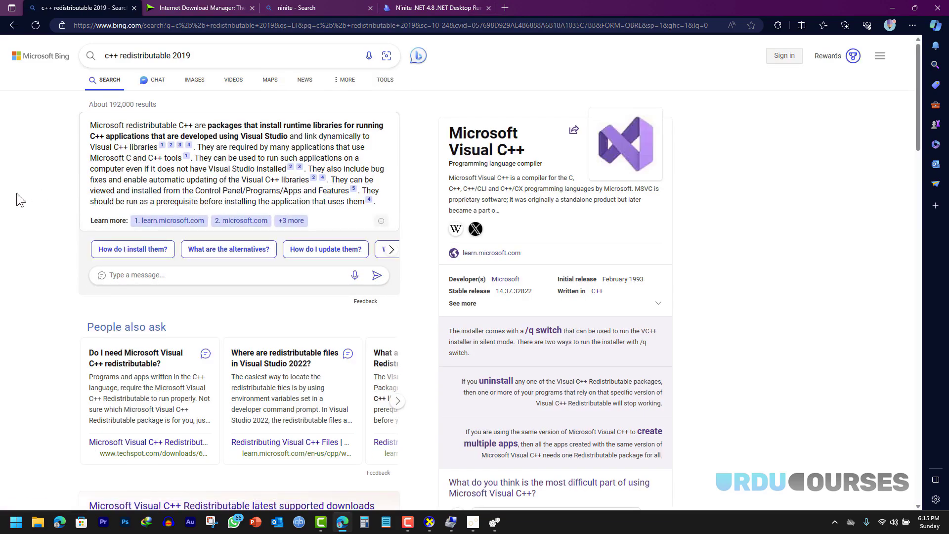
# - Scroll the results and open Microsoft Learn's latest supported Visual C++ Redistributable page
pyautogui.scroll(-5, 43, 182)
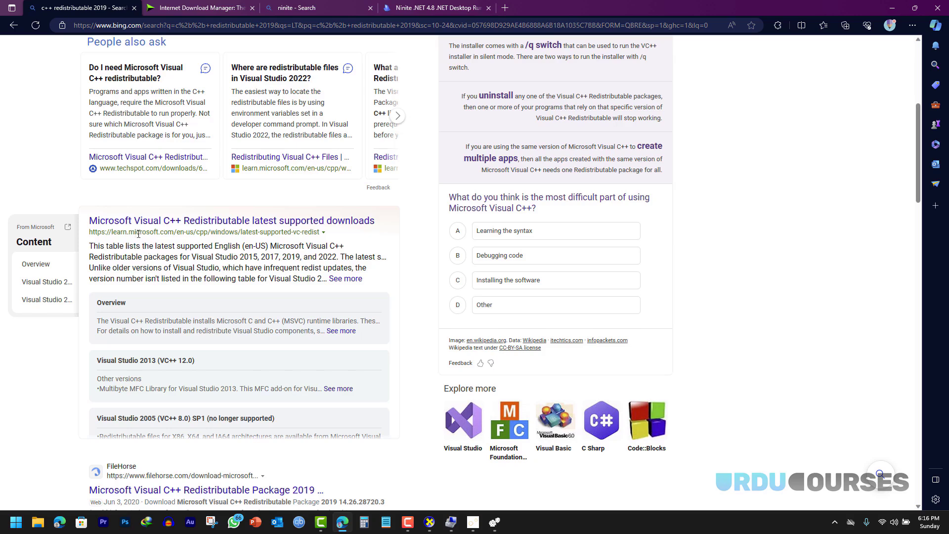
pyautogui.moveTo(129, 234); pyautogui.dragTo(162, 236)
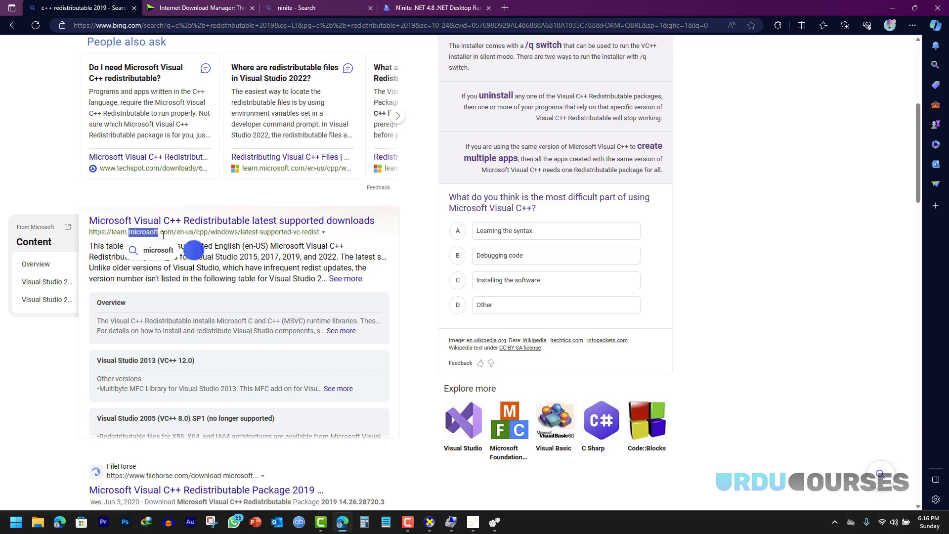
pyautogui.scroll(-3, 168, 236)
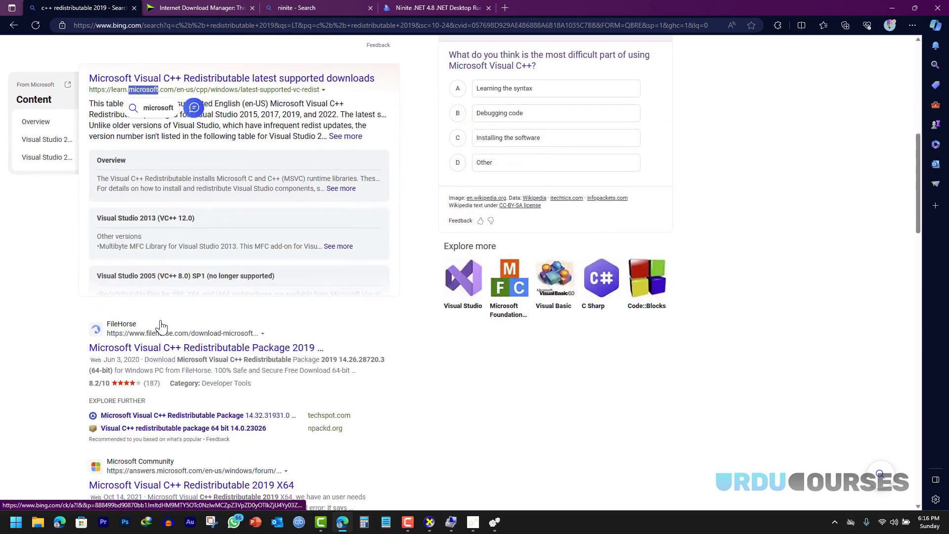
pyautogui.scroll(-1, 116, 336)
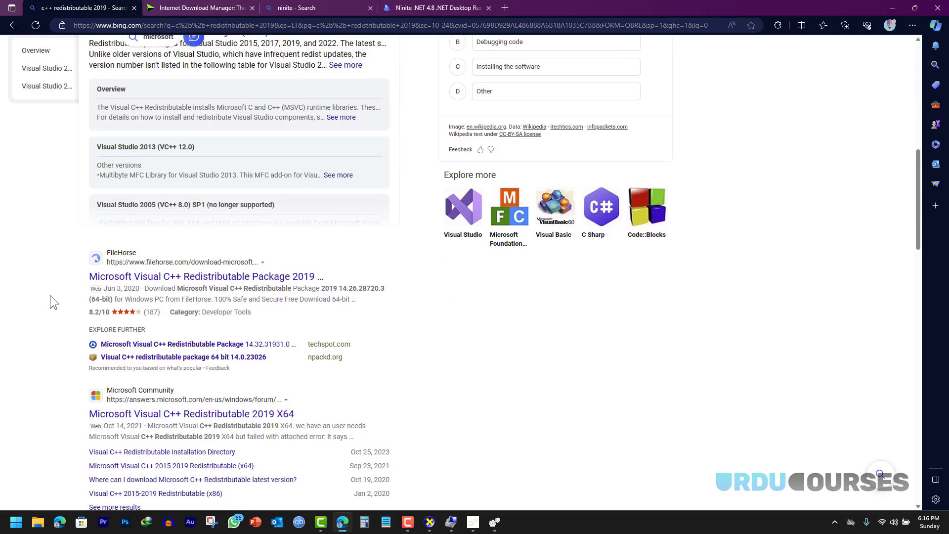
pyautogui.scroll(3, 155, 301)
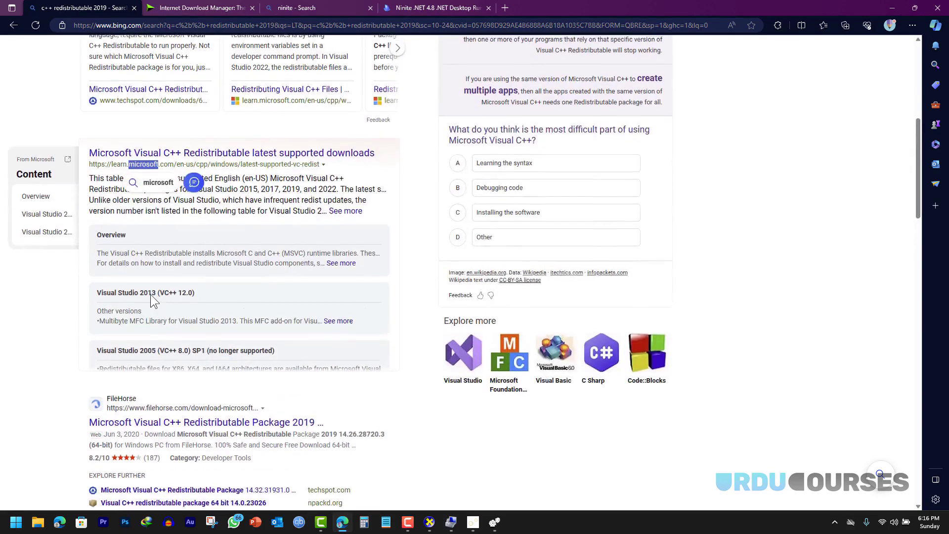
pyautogui.click(155, 218)
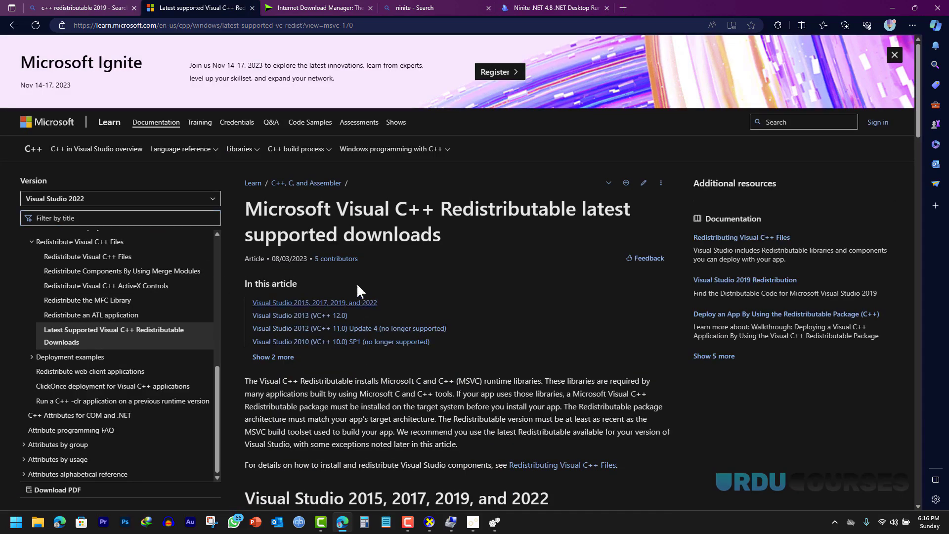
# - Jump to the 'Visual Studio 2015, 2017, 2019, and 2022' section and highlight the X64 row
pyautogui.scroll(-1, 361, 290)
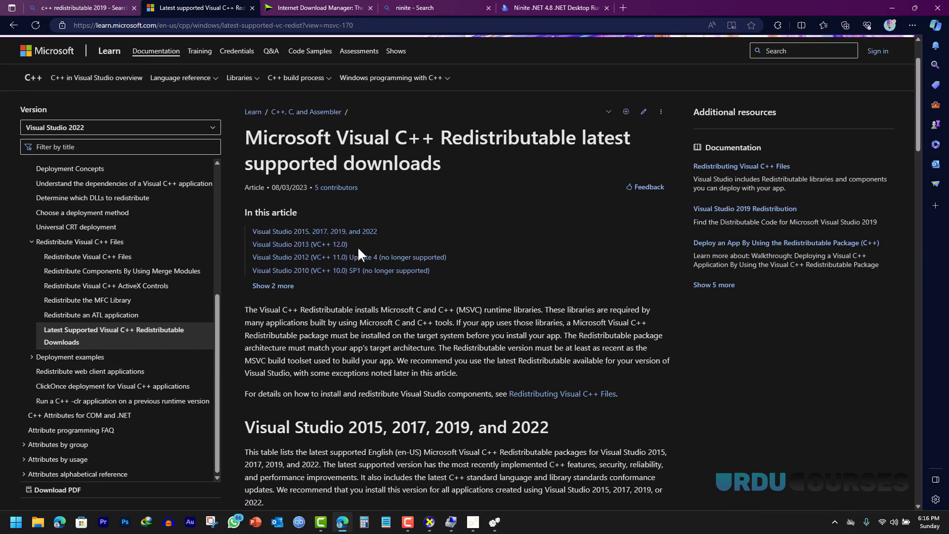
pyautogui.click(280, 233)
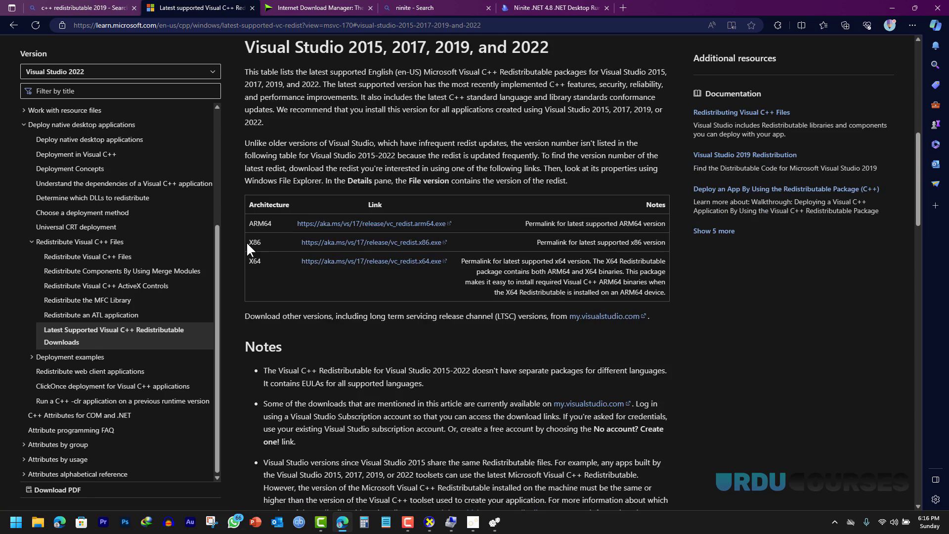
pyautogui.moveTo(248, 260); pyautogui.dragTo(265, 260)
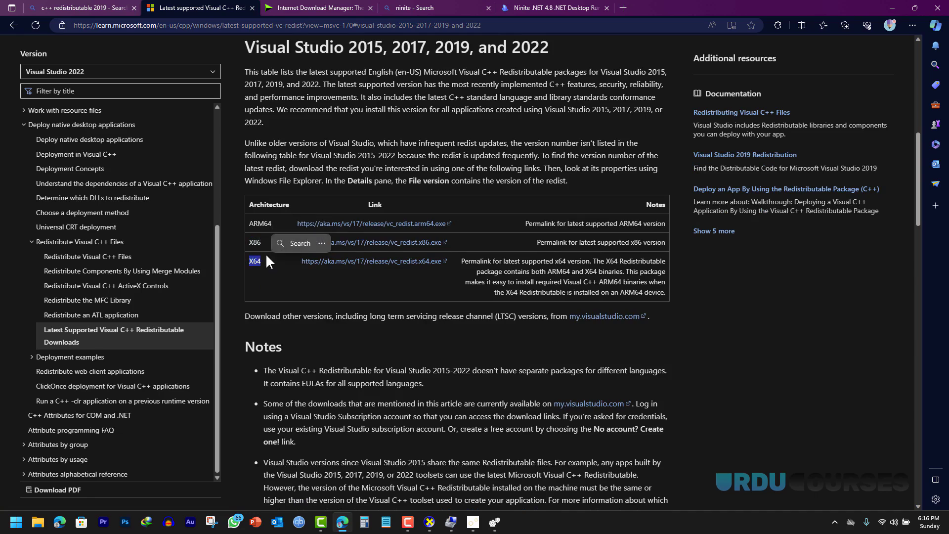
# - Minimize Edge and Computer Management and finish the DriverIdentifier setup wizard
pyautogui.click(891, 9)
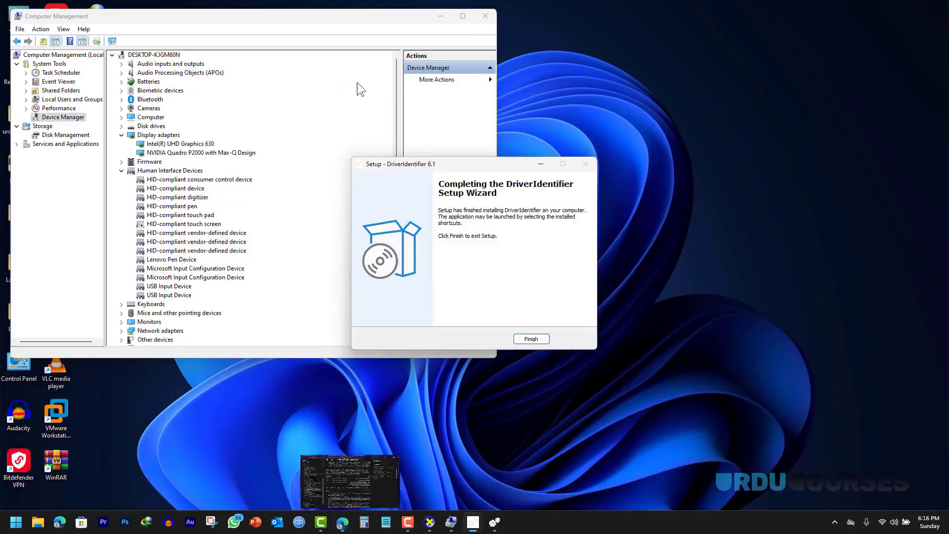
pyautogui.click(540, 339)
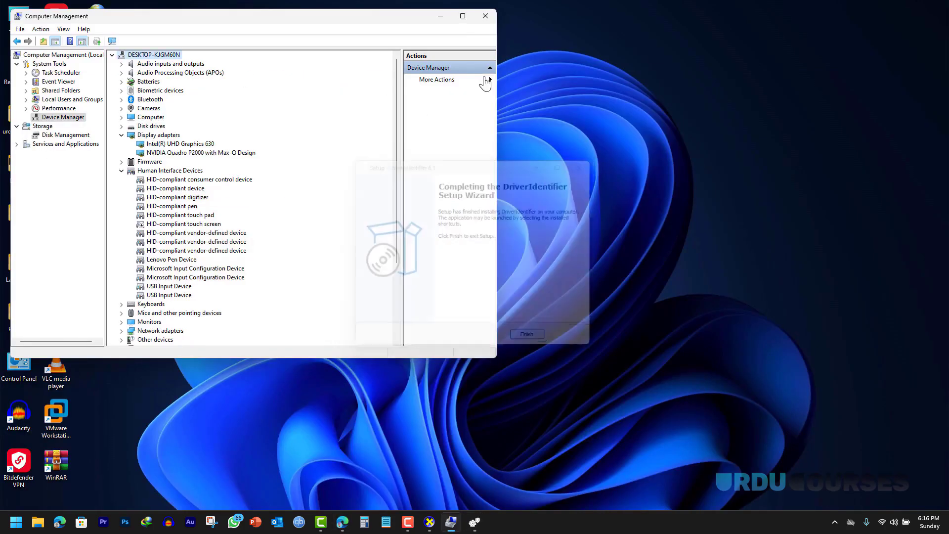
pyautogui.click(440, 16)
# - Open This PC's properties, confirm the x64-based system type, and close Settings
pyautogui.rightClick(21, 25)
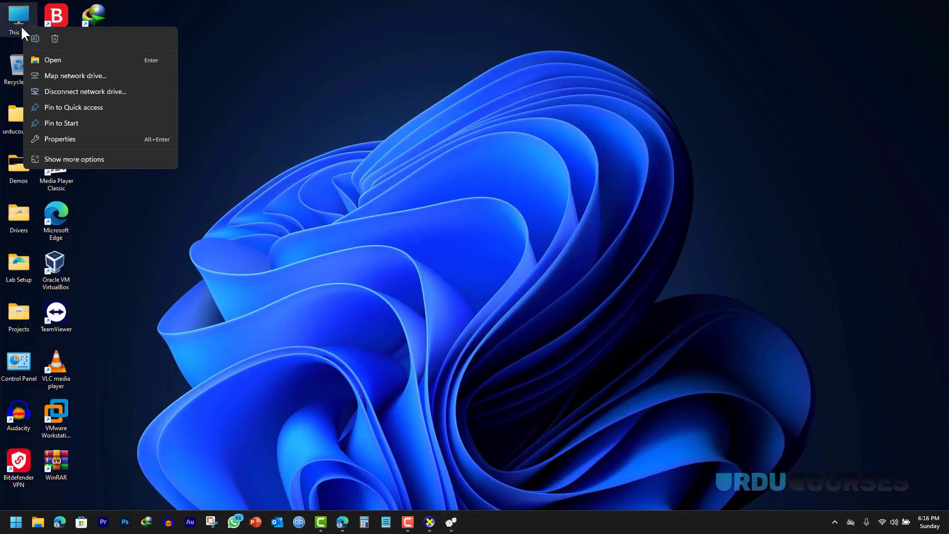
pyautogui.click(63, 139)
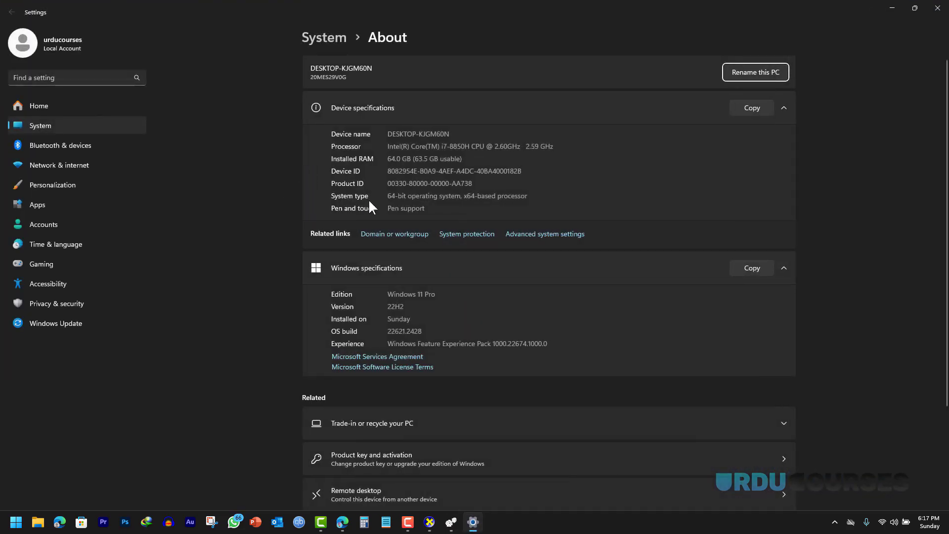
pyautogui.moveTo(462, 197); pyautogui.dragTo(475, 197)
pyautogui.click(938, 12)
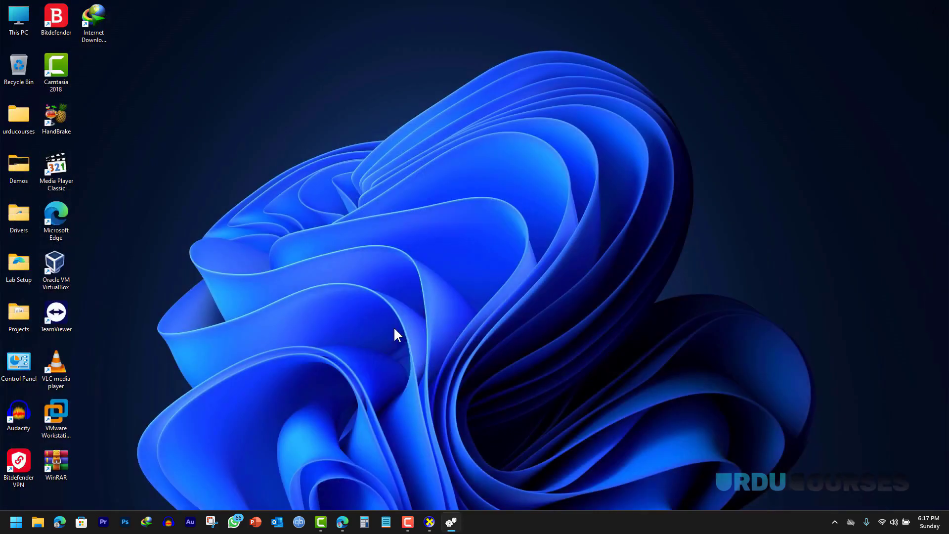
# - Download vc_redist.x64 through IDM, run it, and repair Visual C++ 2015-2022 (x64) until success
pyautogui.click(340, 522)
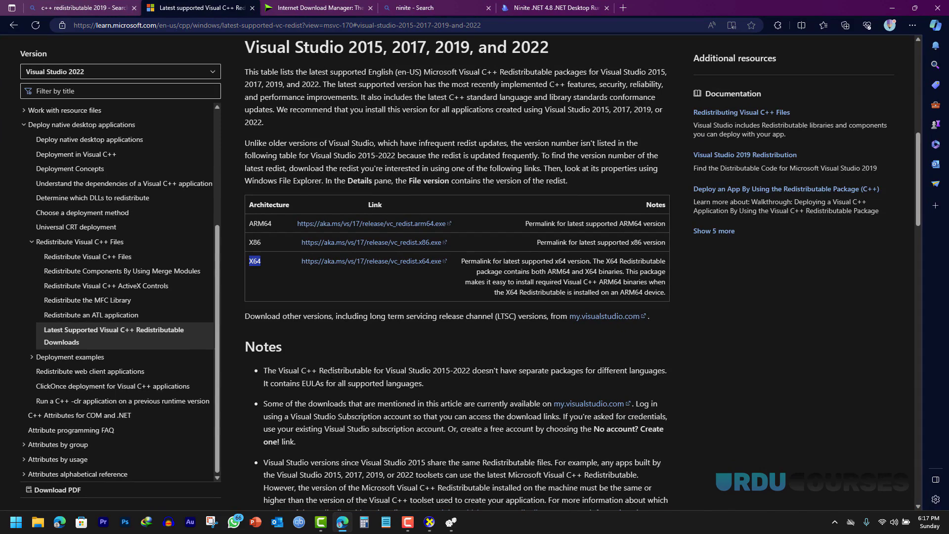
pyautogui.click(323, 262)
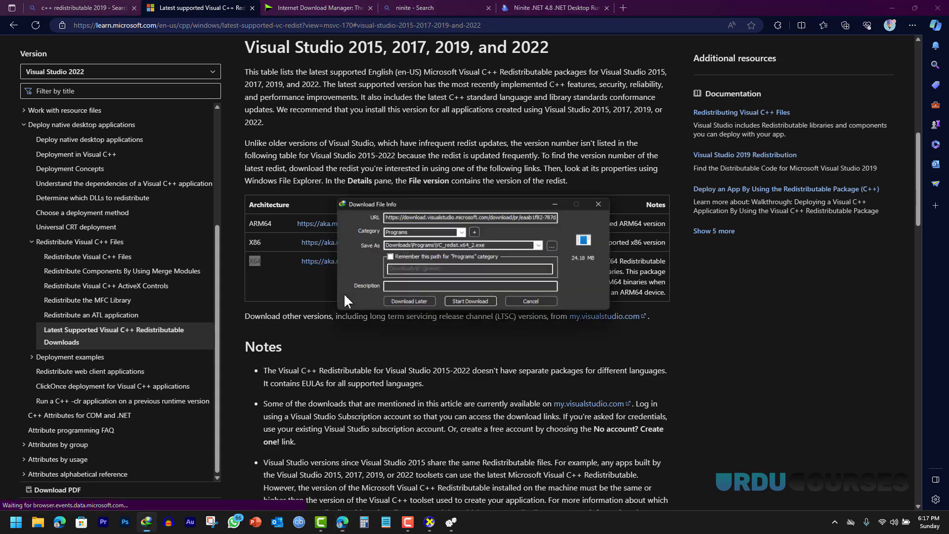
pyautogui.click(476, 303)
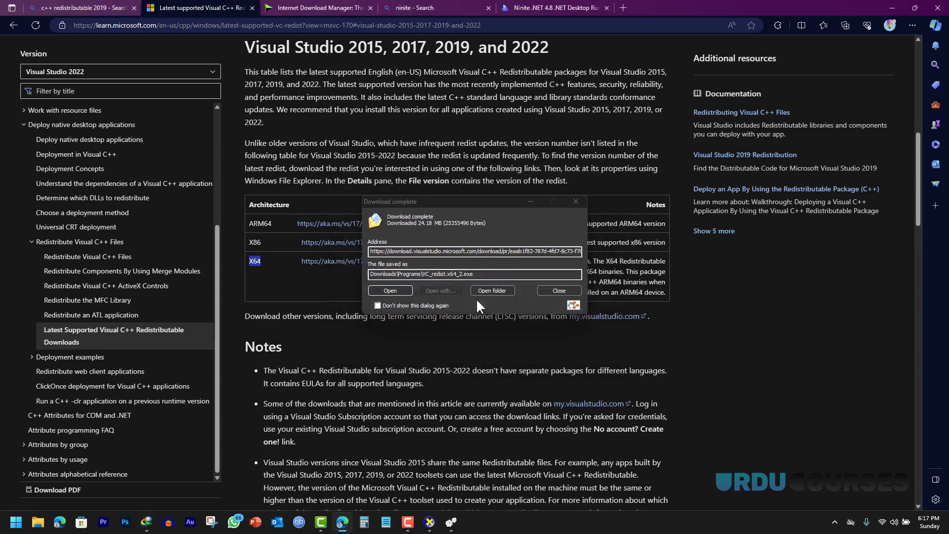
pyautogui.click(389, 289)
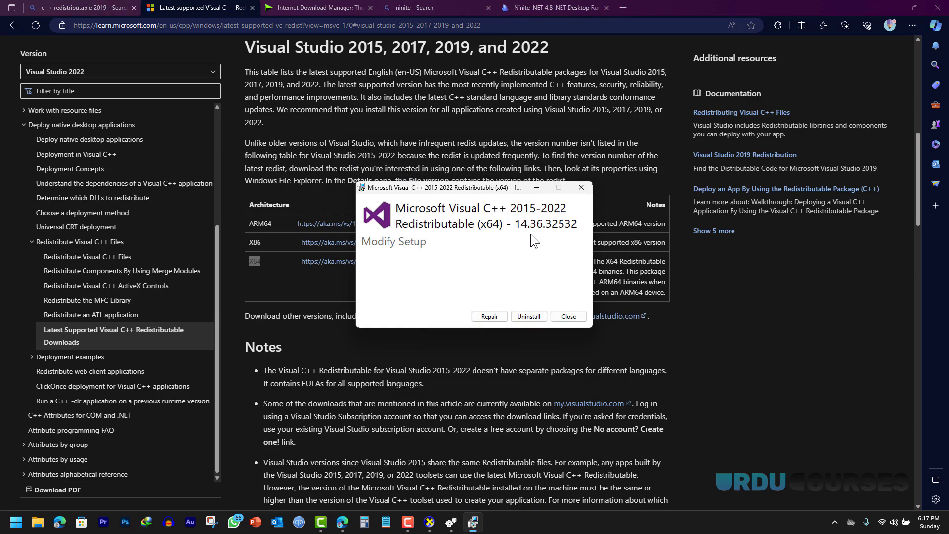
pyautogui.click(485, 317)
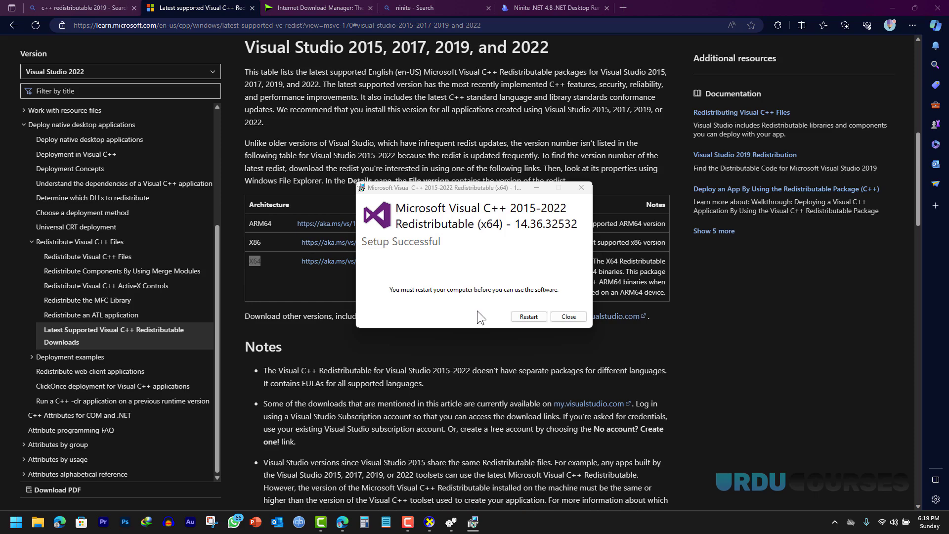
pyautogui.click(568, 317)
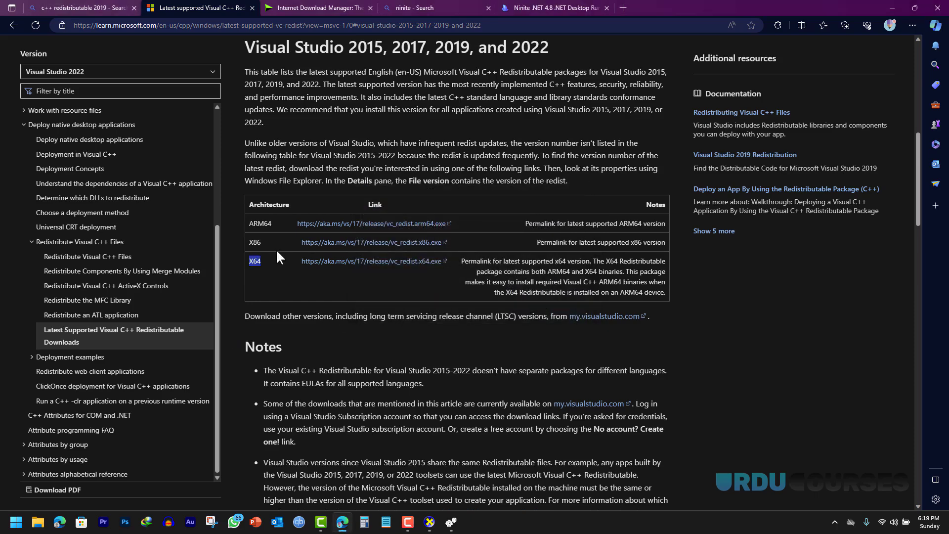
# - Close the tabs after the Bing results tab and search Bing for 'vbox'
pyautogui.click(87, 5)
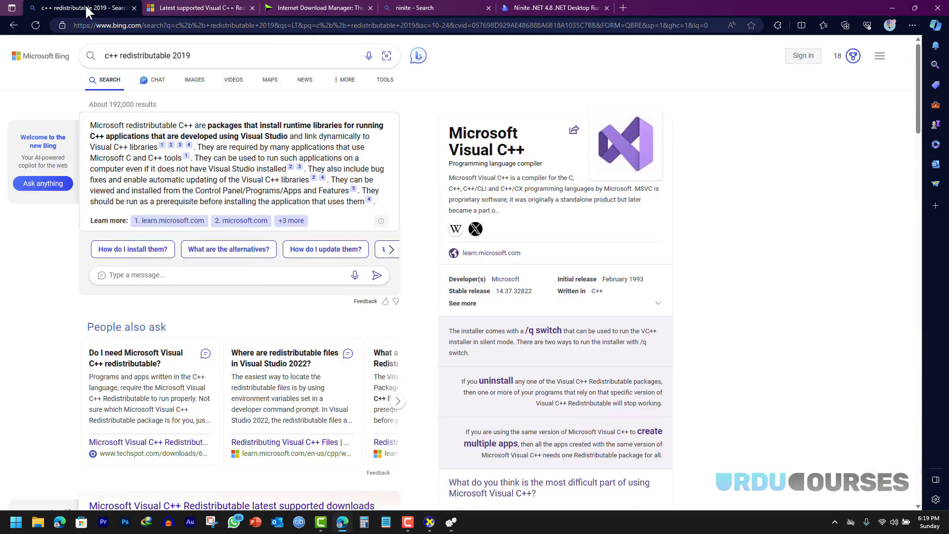
pyautogui.rightClick(85, 5)
pyautogui.click(150, 197)
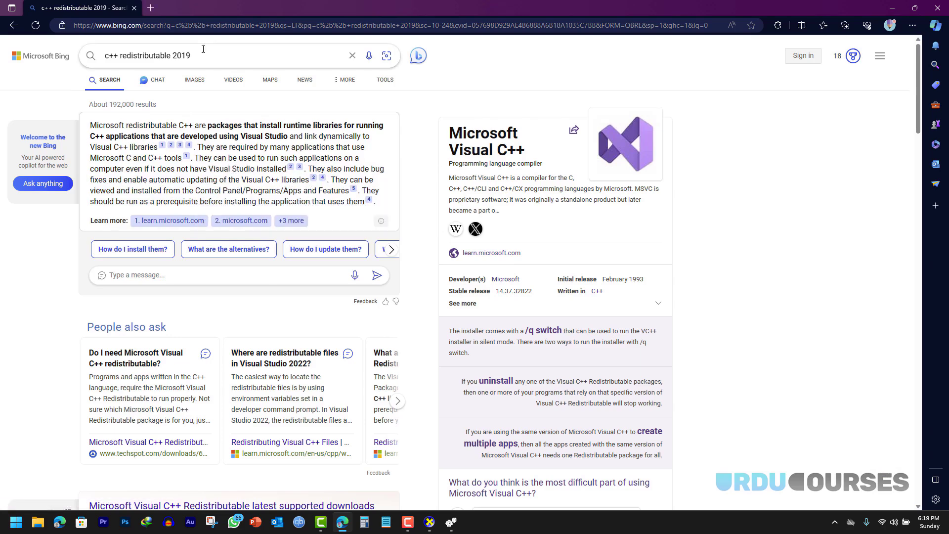
pyautogui.moveTo(208, 54); pyautogui.dragTo(69, 55)
pyautogui.write('v')
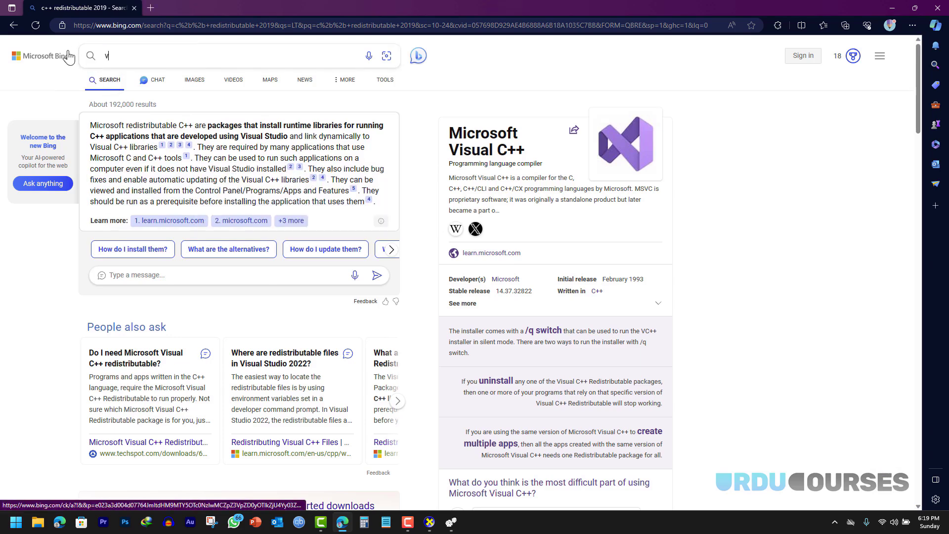
pyautogui.write('box')
pyautogui.press('Return')
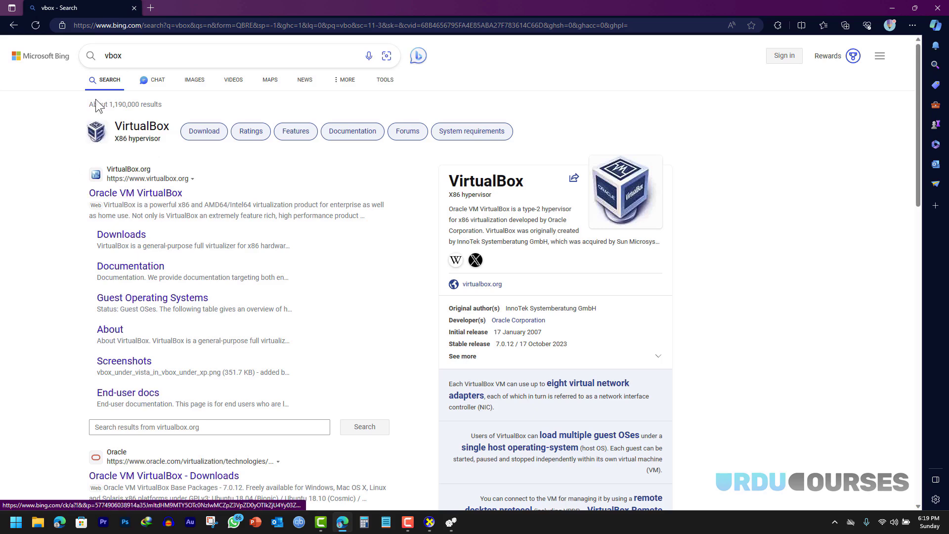
# - Open virtualbox.org and download the VirtualBox 7.0 installer for Windows hosts
pyautogui.click(139, 194)
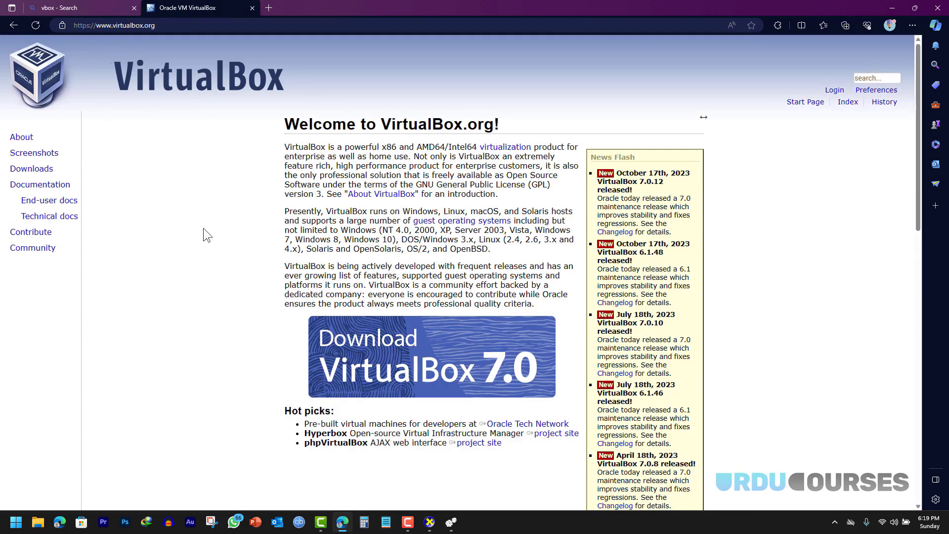
pyautogui.click(396, 355)
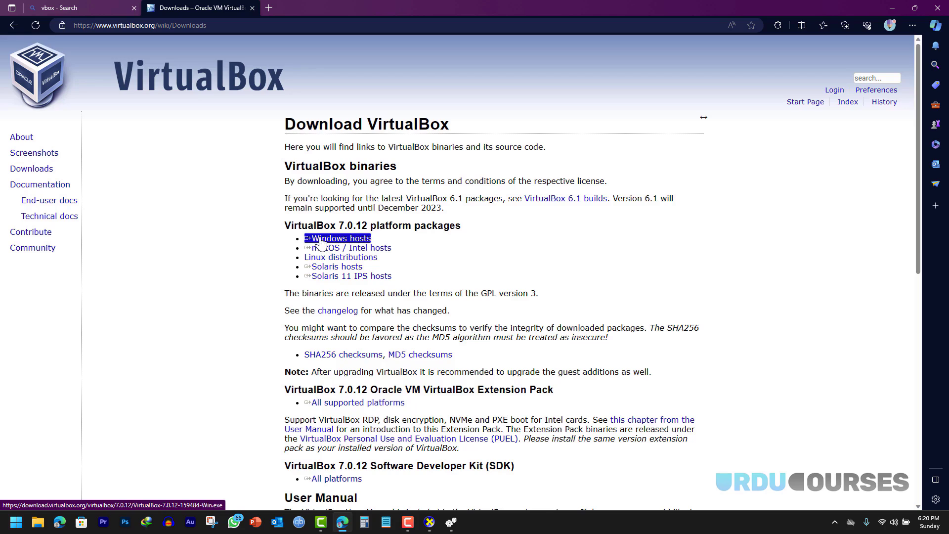
pyautogui.click(322, 243)
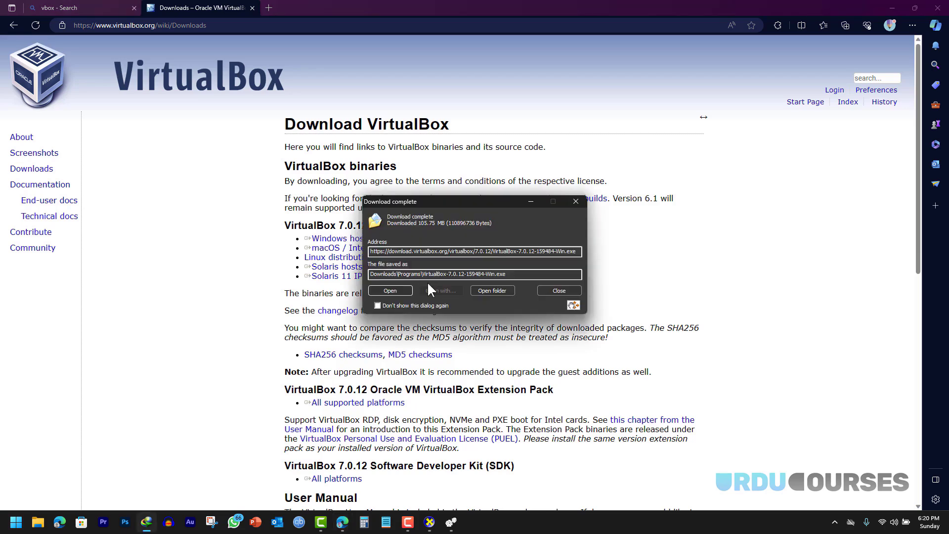
# - Run the VirtualBox 7.0.12 installer in Repair mode, then dismiss the 'Fatal error during installation' messages
pyautogui.click(390, 291)
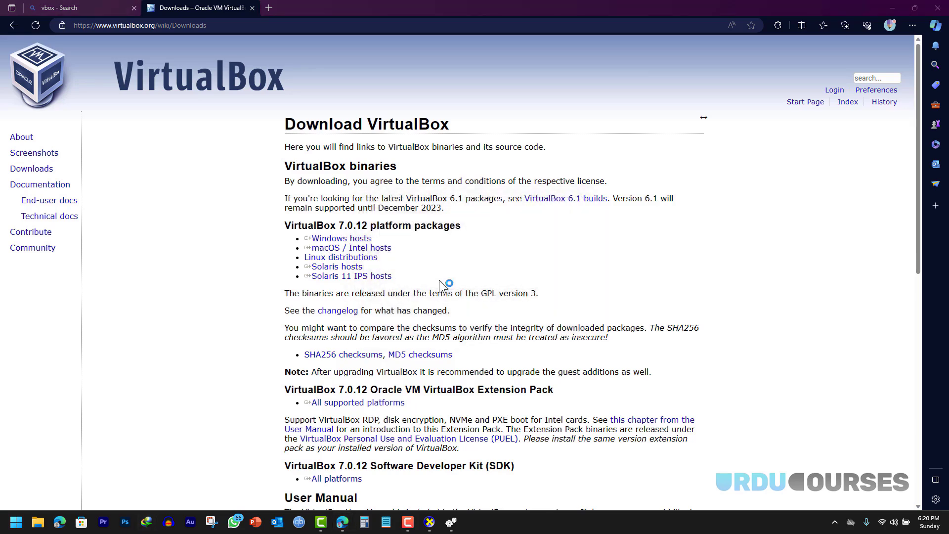
pyautogui.click(524, 337)
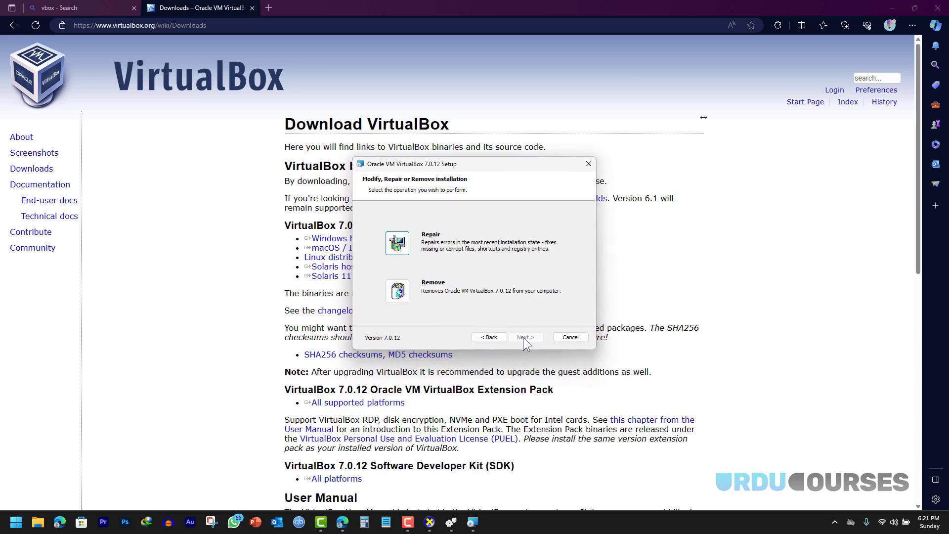
pyautogui.click(397, 242)
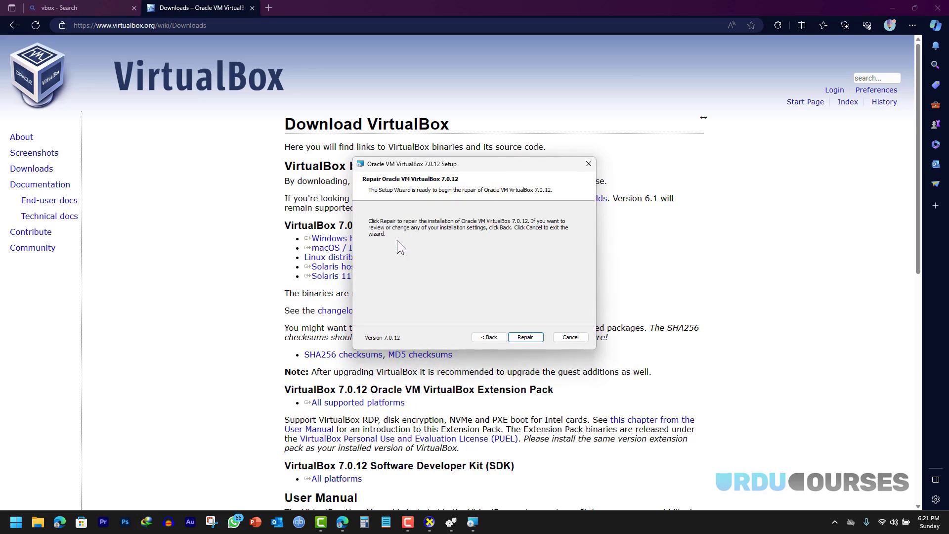
pyautogui.click(523, 336)
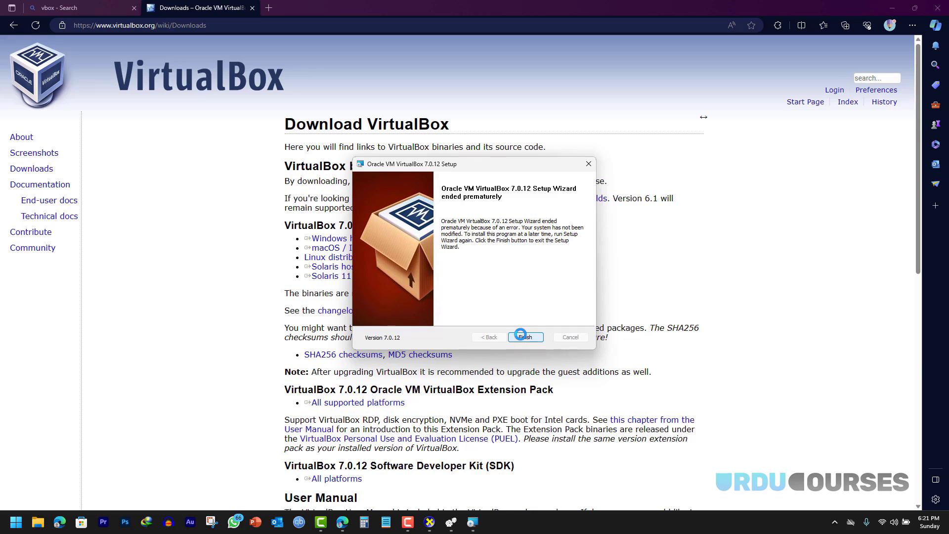
pyautogui.click(524, 337)
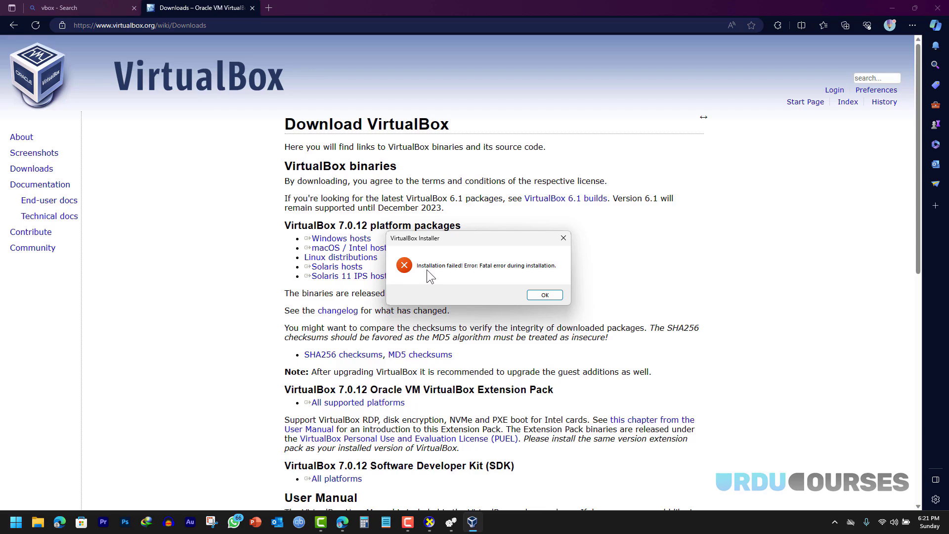
pyautogui.click(543, 296)
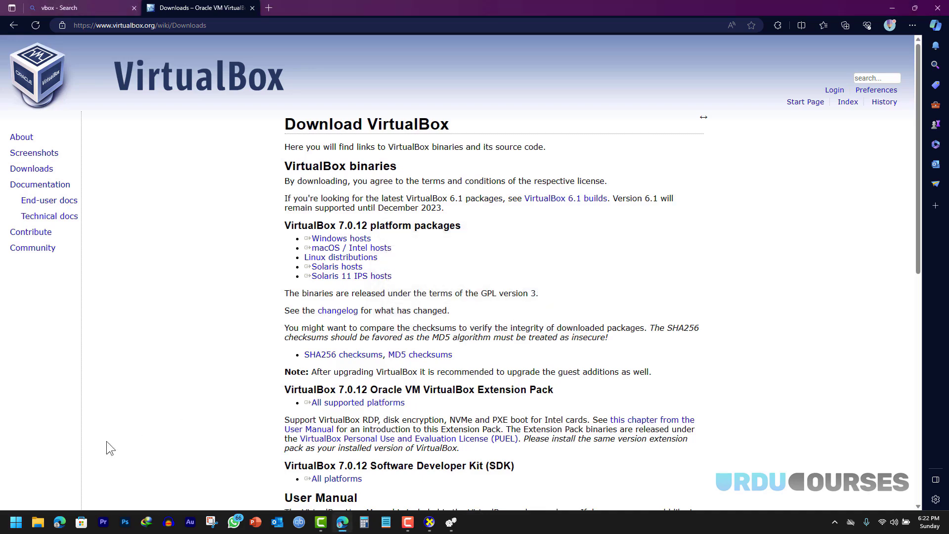
# - Launch Oracle VM VirtualBox from a 'vir' search, close it, and minimize Edge to the desktop
pyautogui.click(12, 523)
pyautogui.write('vir')
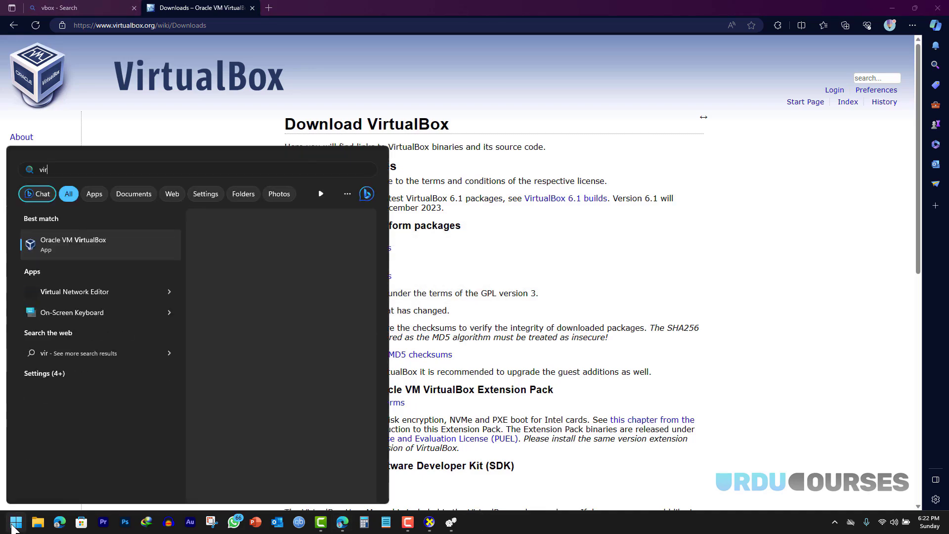
pyautogui.click(61, 244)
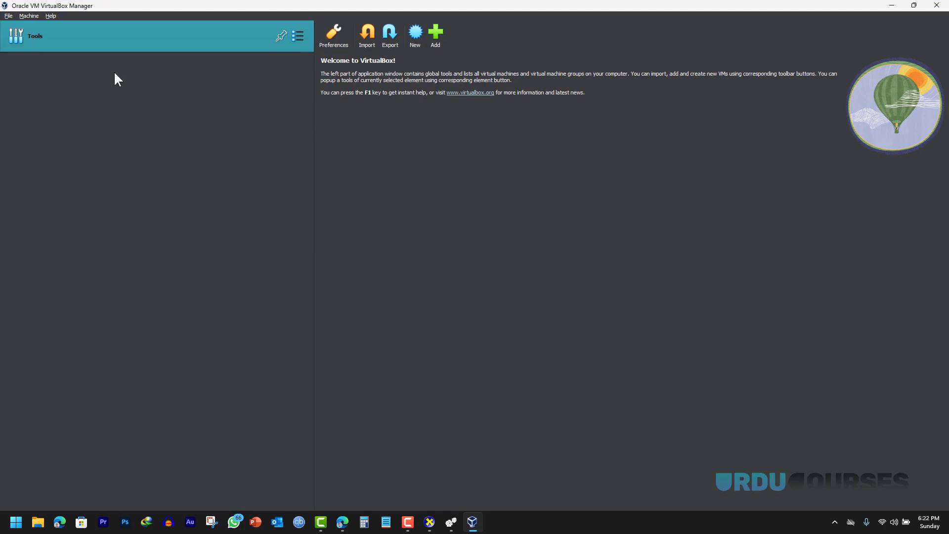
pyautogui.click(936, 8)
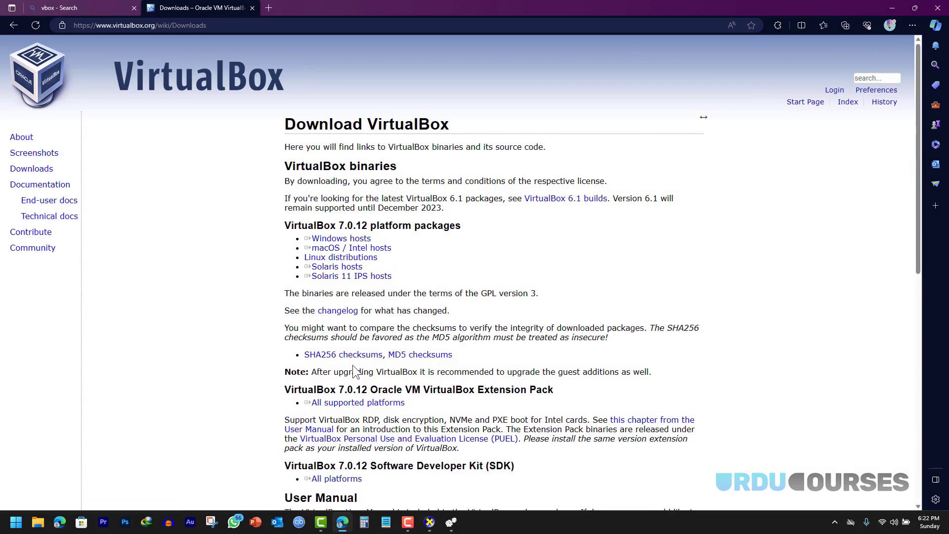
pyautogui.click(891, 11)
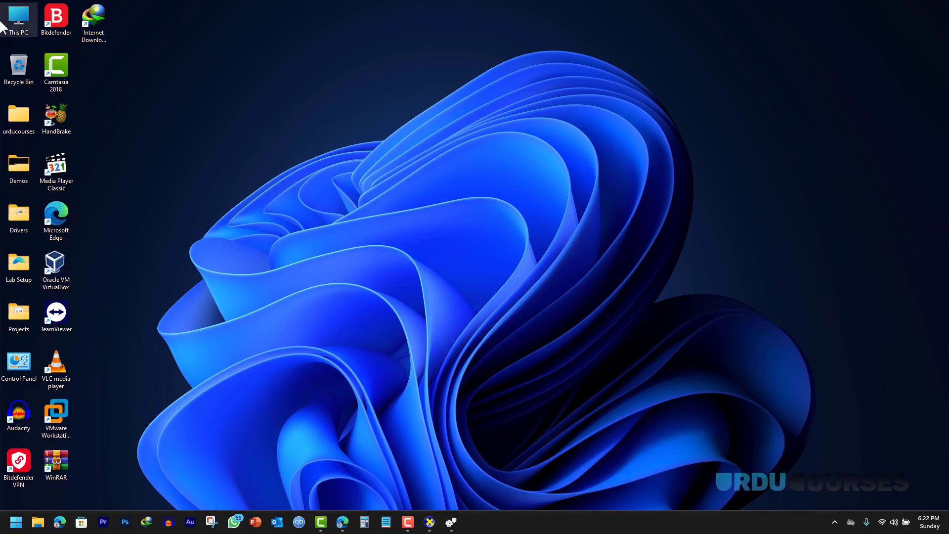
# - Open Computer Management for This PC and view the hardware in Device Manager
pyautogui.rightClick(18, 16)
pyautogui.click(74, 143)
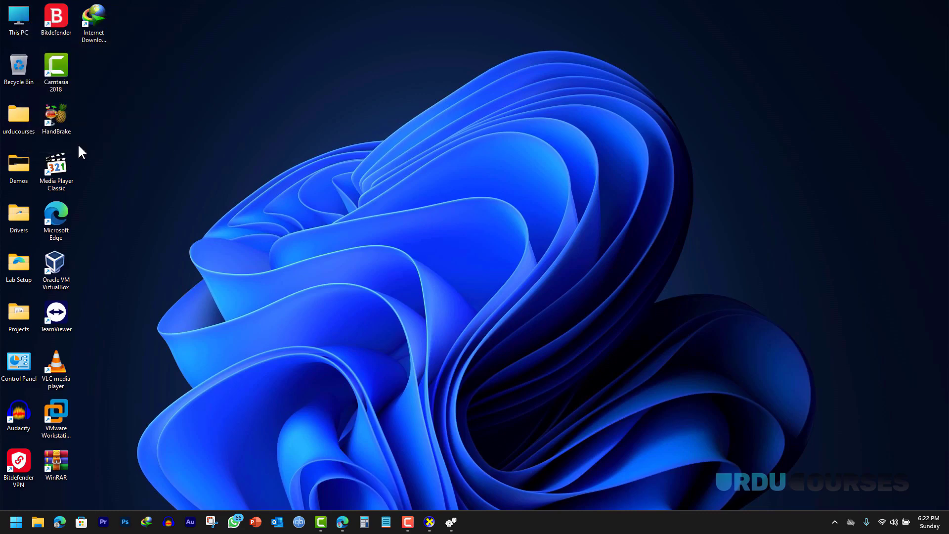
pyautogui.click(101, 172)
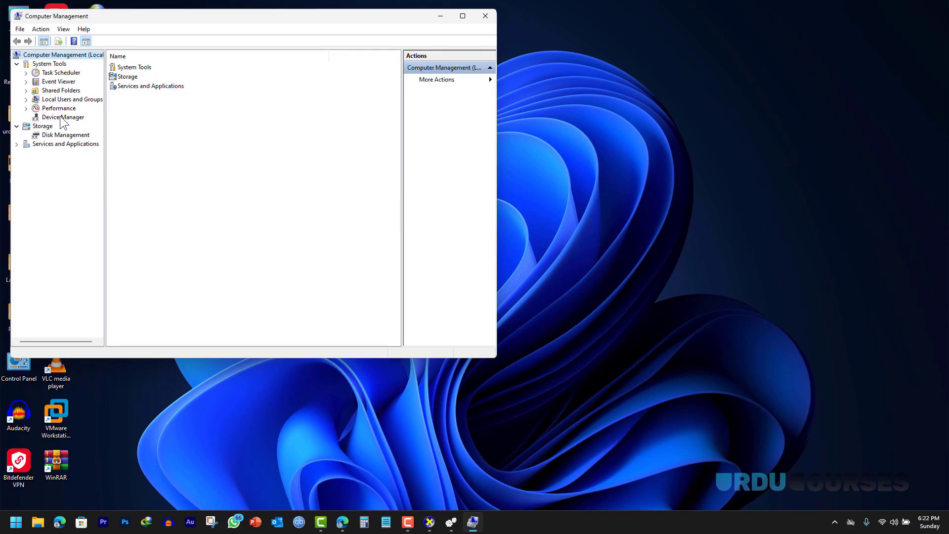
pyautogui.click(62, 119)
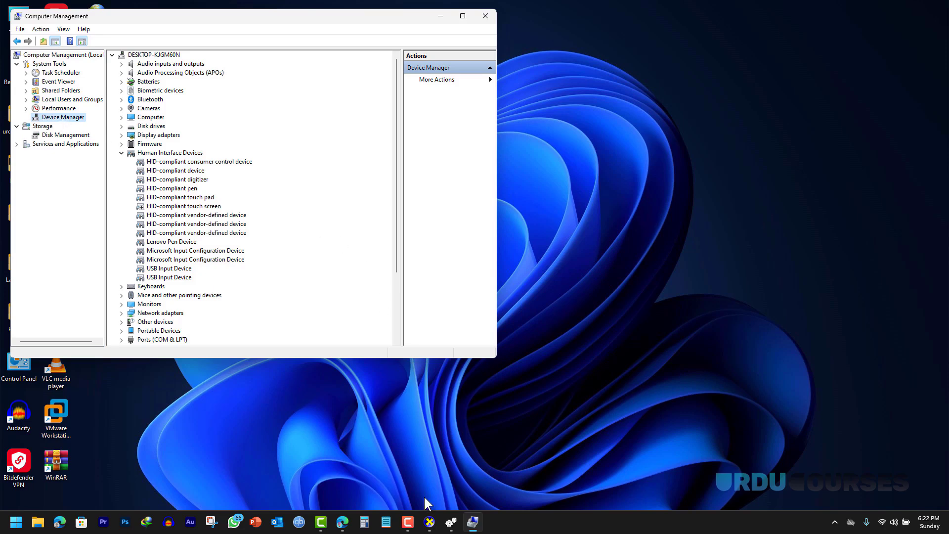
# - Return to the VirtualBox downloads page in Edge without launching anything from search
pyautogui.click(13, 527)
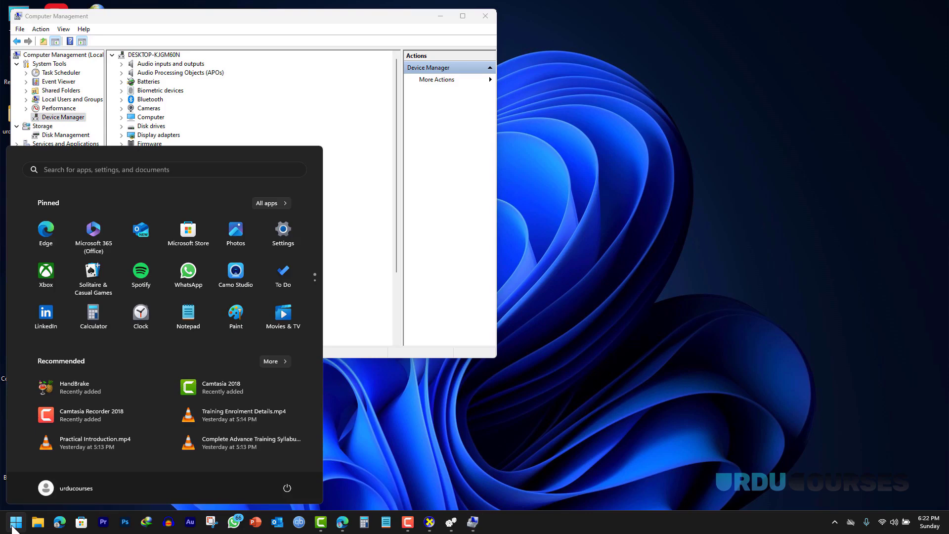
pyautogui.write('virtu')
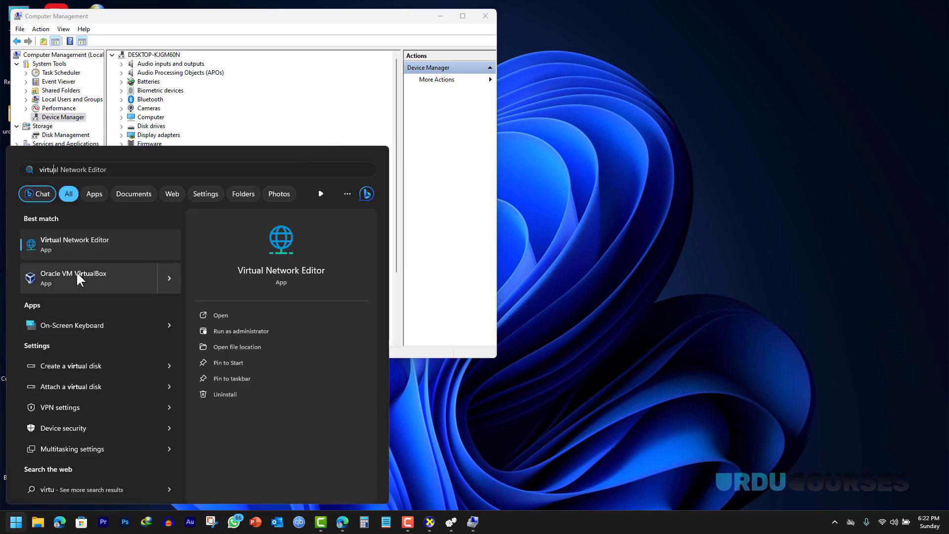
pyautogui.press('Escape')
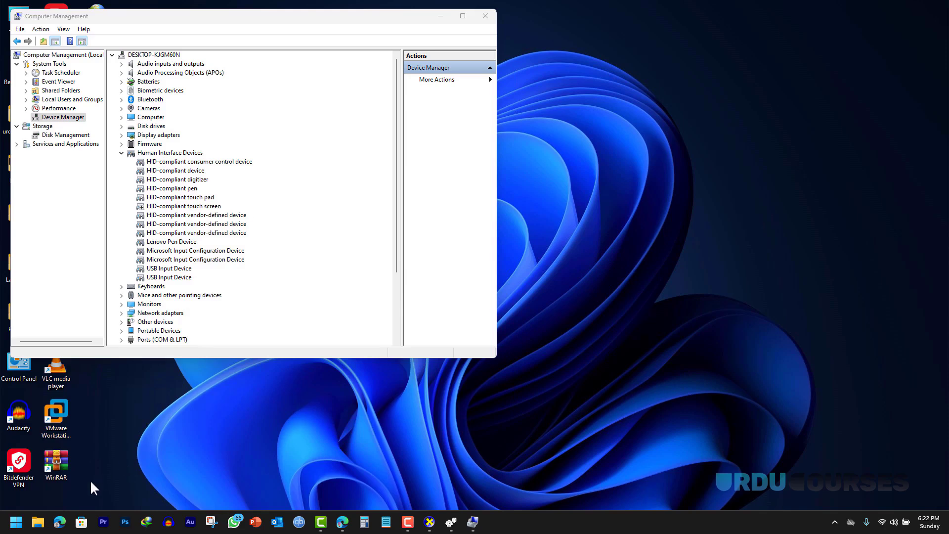
pyautogui.click(342, 522)
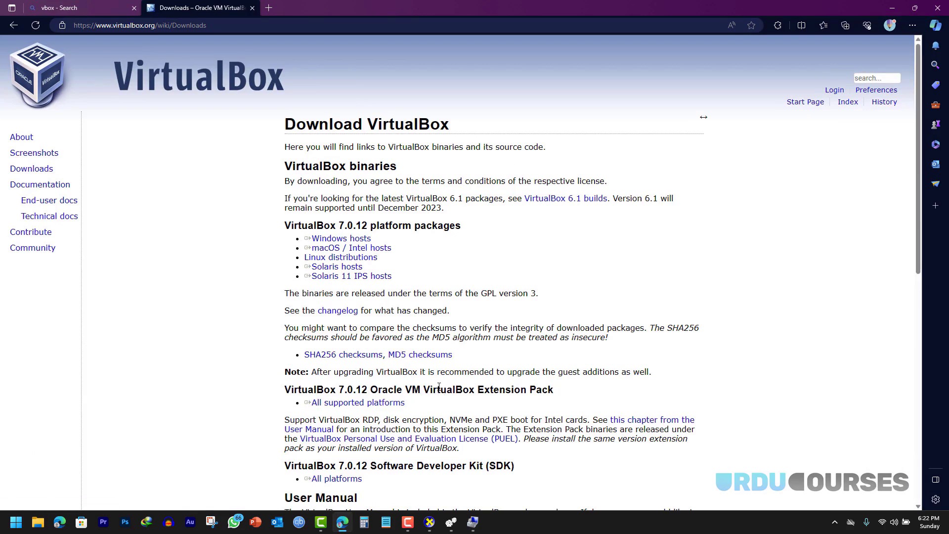
# - Download the VirtualBox 7.0.12 Extension Pack for all platforms, then launch VirtualBox Manager via 'vir'
pyautogui.moveTo(417, 403); pyautogui.dragTo(341, 408)
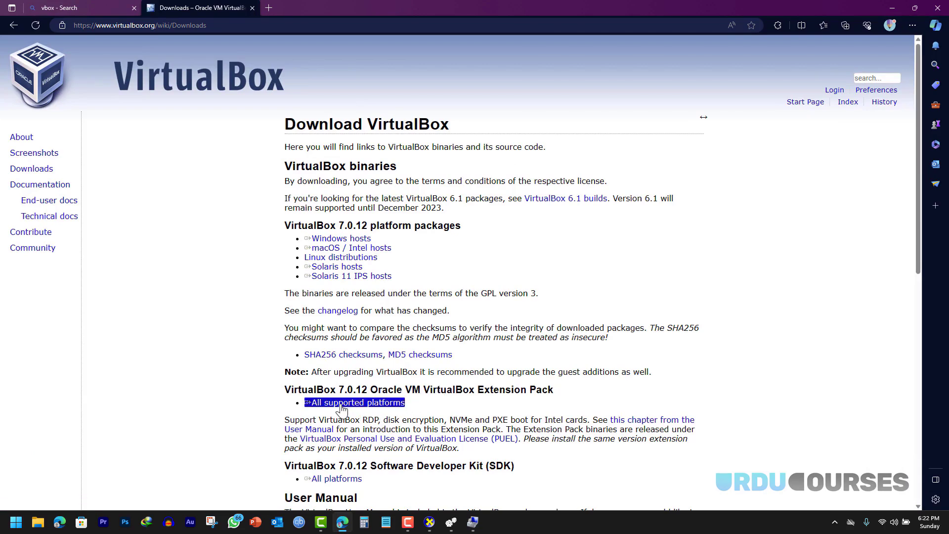
pyautogui.click(341, 409)
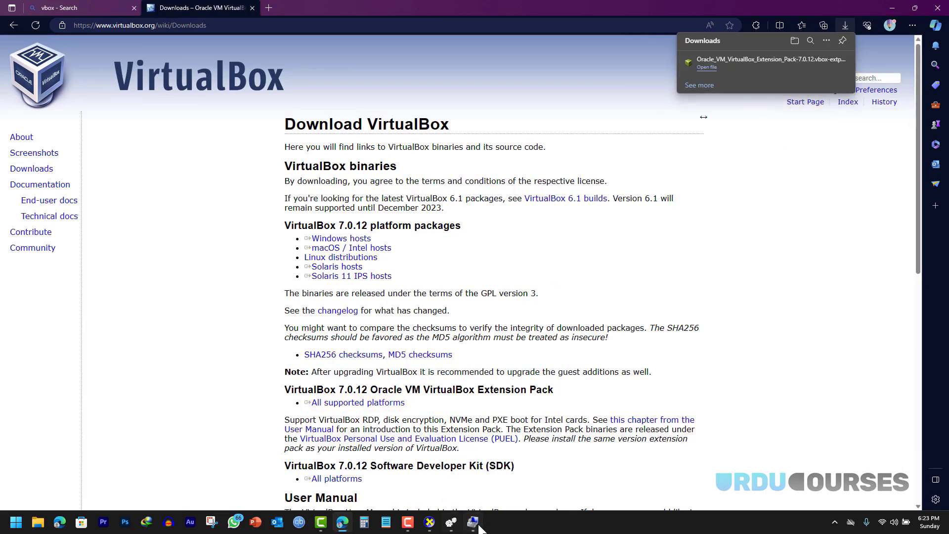
pyautogui.moveTo(479, 527)
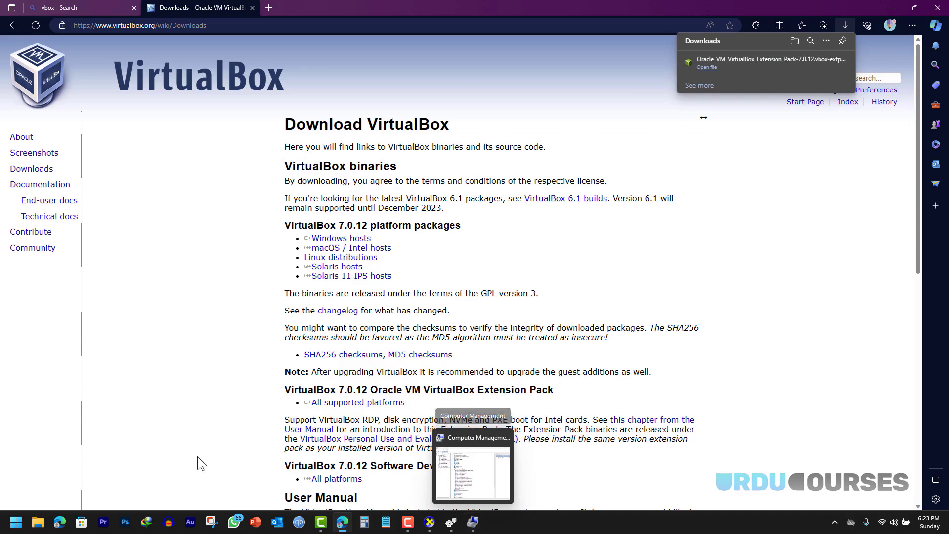
pyautogui.click(16, 524)
pyautogui.write('vir')
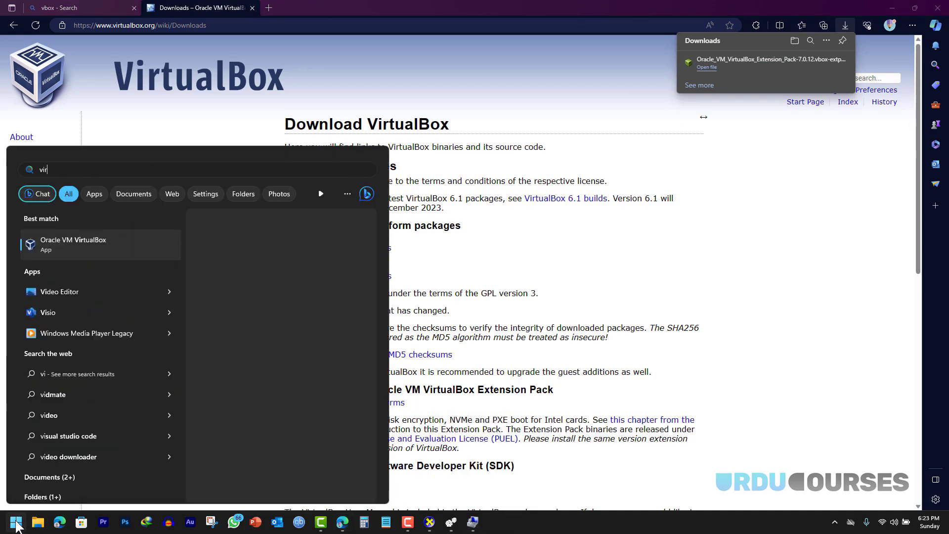
pyautogui.click(93, 243)
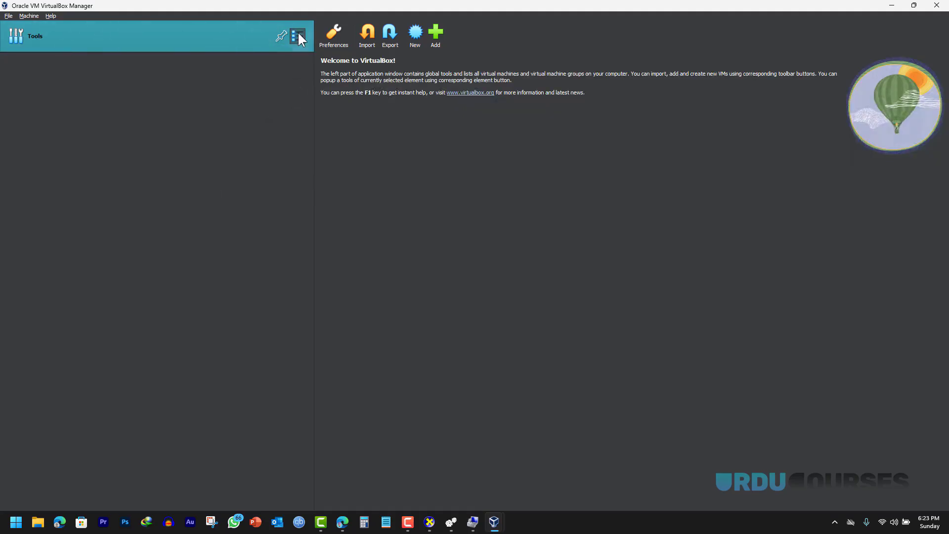
pyautogui.click(299, 37)
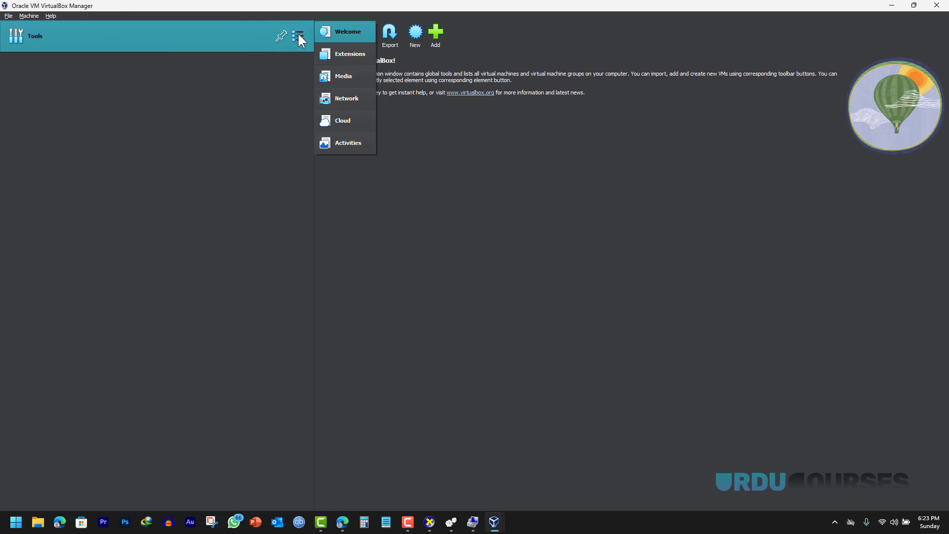
# - Try installing the downloaded .vbox-extpack from Tools > Extensions, then cancel the reinstall since 7.0.12 is active
pyautogui.click(345, 53)
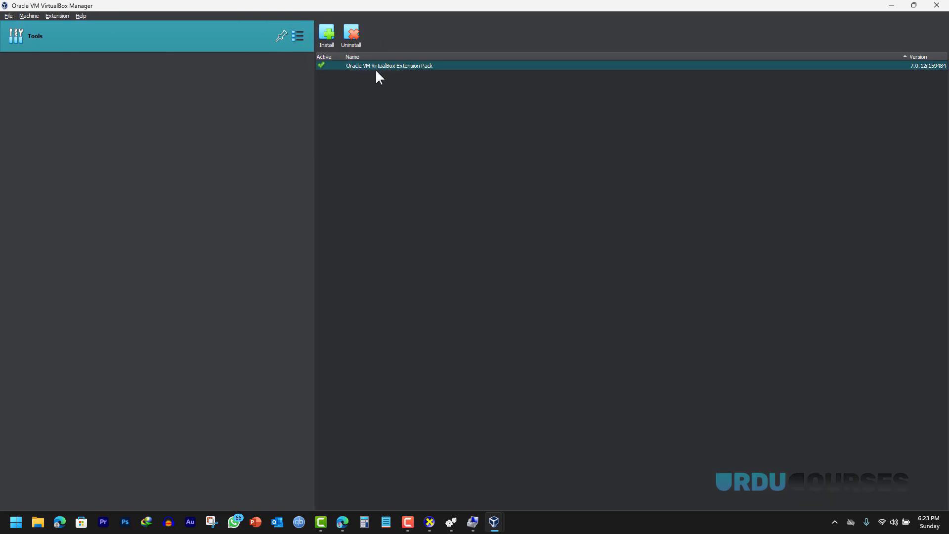
pyautogui.click(328, 33)
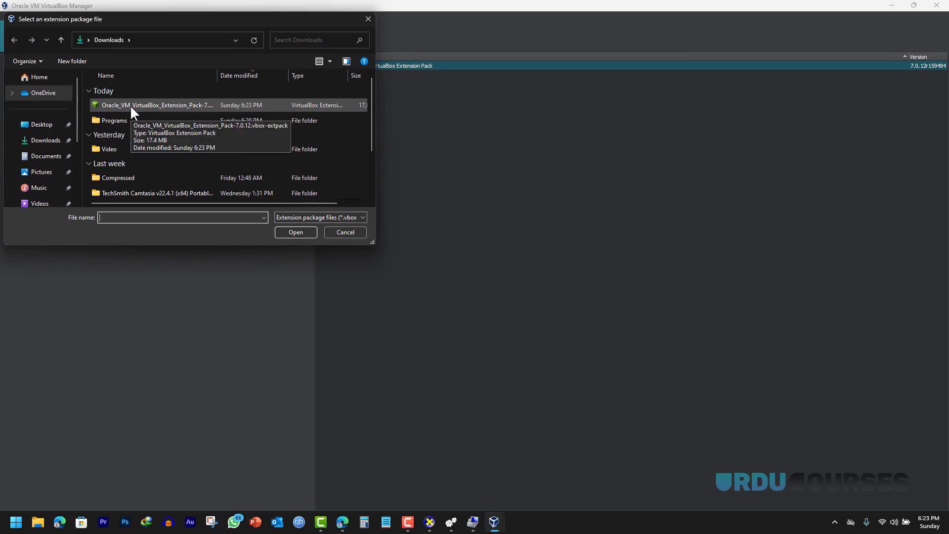
pyautogui.click(130, 105)
pyautogui.click(291, 231)
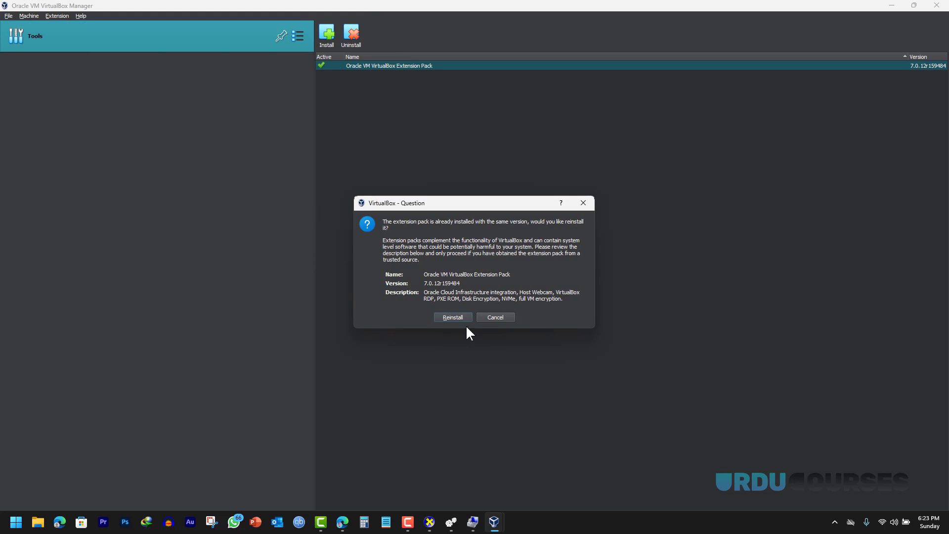
pyautogui.click(492, 319)
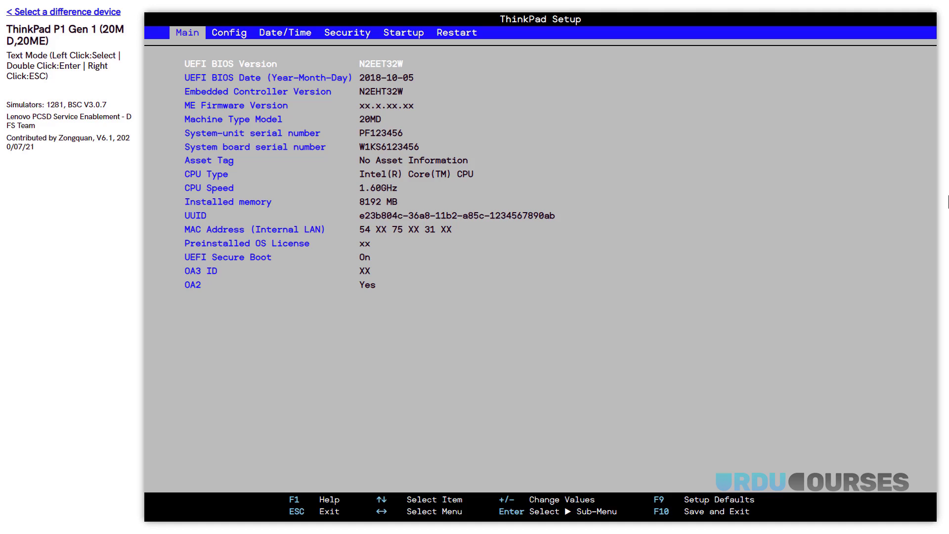
# - Navigate to the Security > Virtualization settings in the BIOS simulator
pyautogui.press('Right')
pyautogui.press('Right')
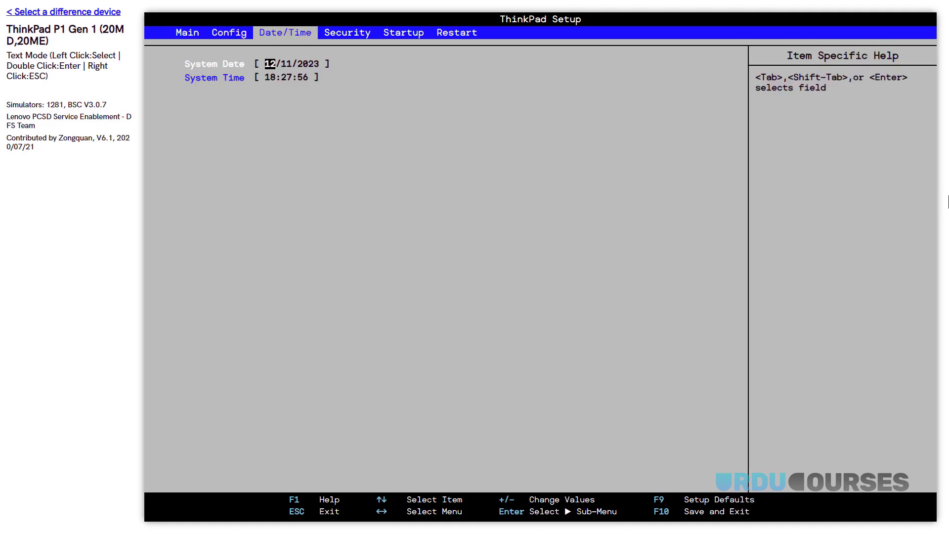
pyautogui.press('Right')
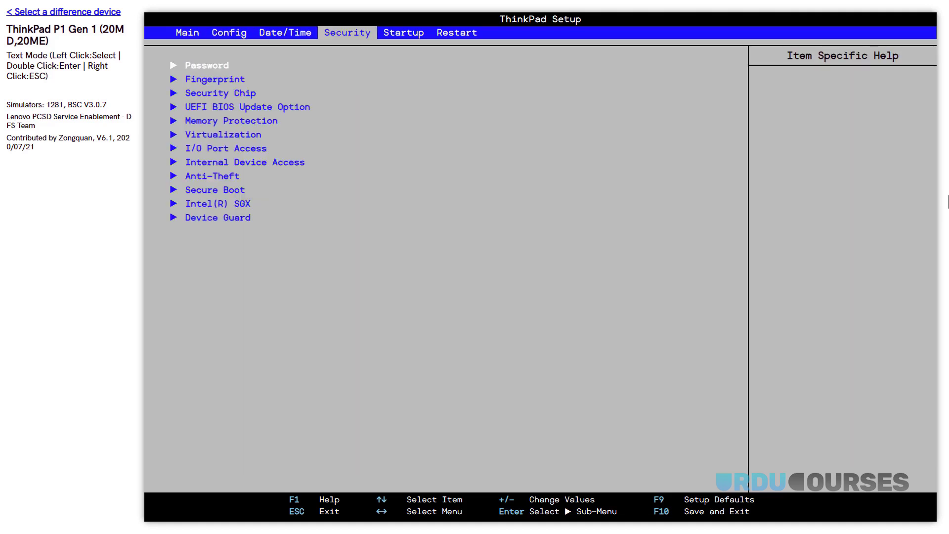
pyautogui.press('Down')
pyautogui.press('Down')
pyautogui.press('Down')
pyautogui.press('Down')
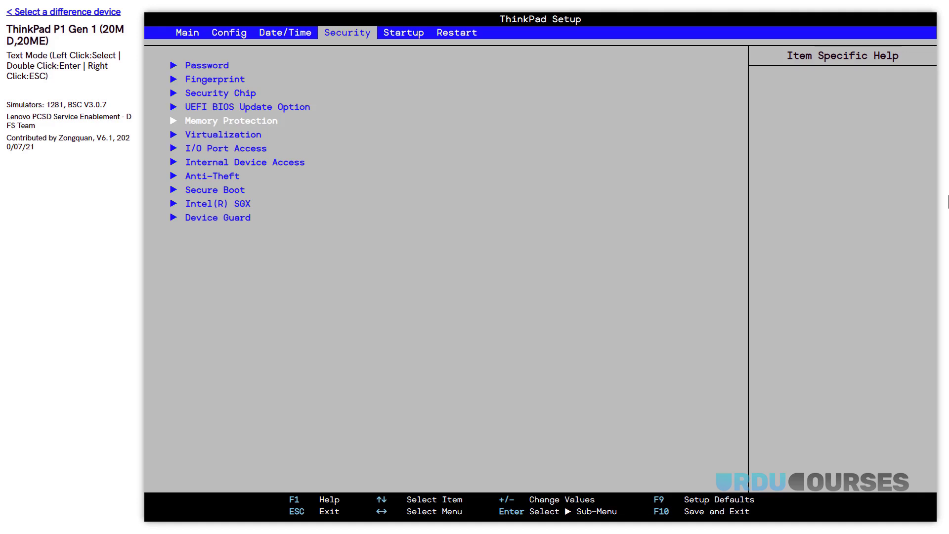
pyautogui.press('Down')
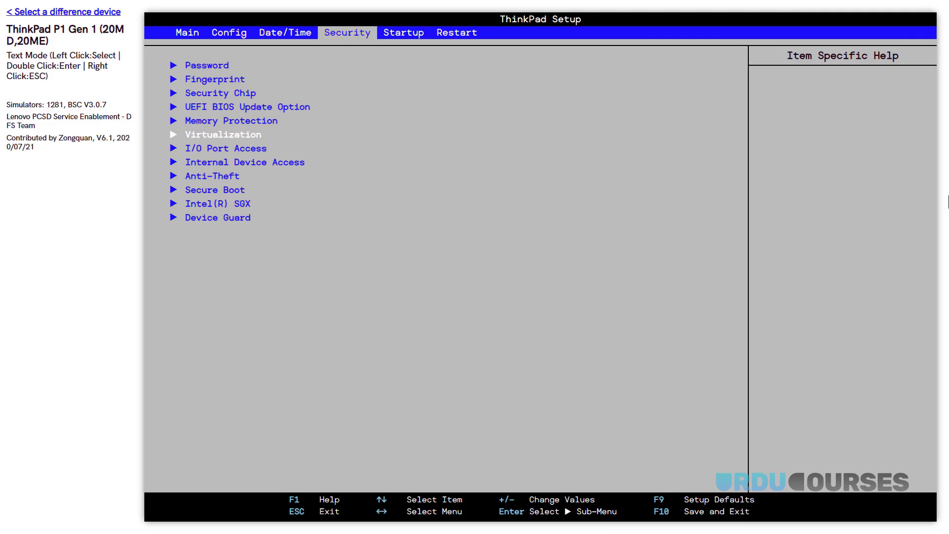
pyautogui.press('Return')
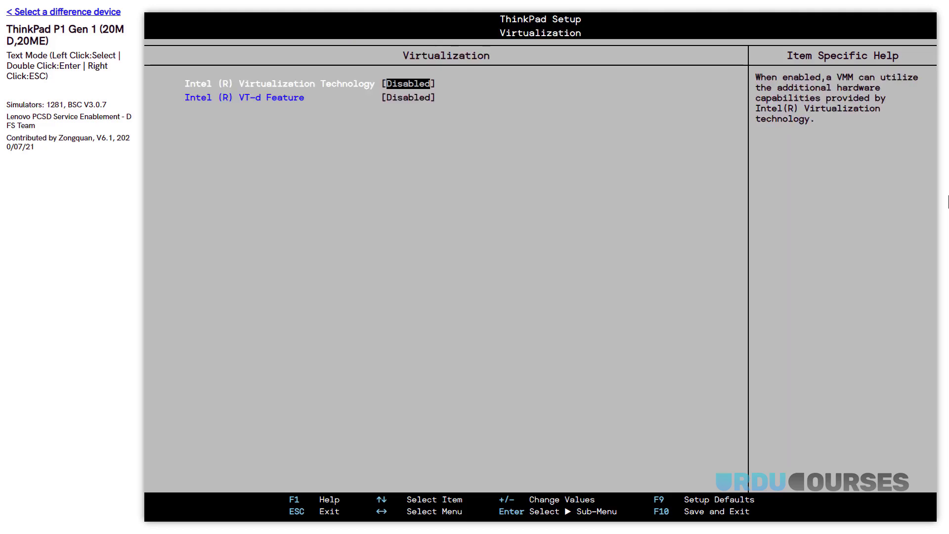
# - Set Intel Virtualization Technology and VT-d Feature both to Enabled
pyautogui.press('Return')
pyautogui.press('Down')
pyautogui.press('Return')
pyautogui.press('Down')
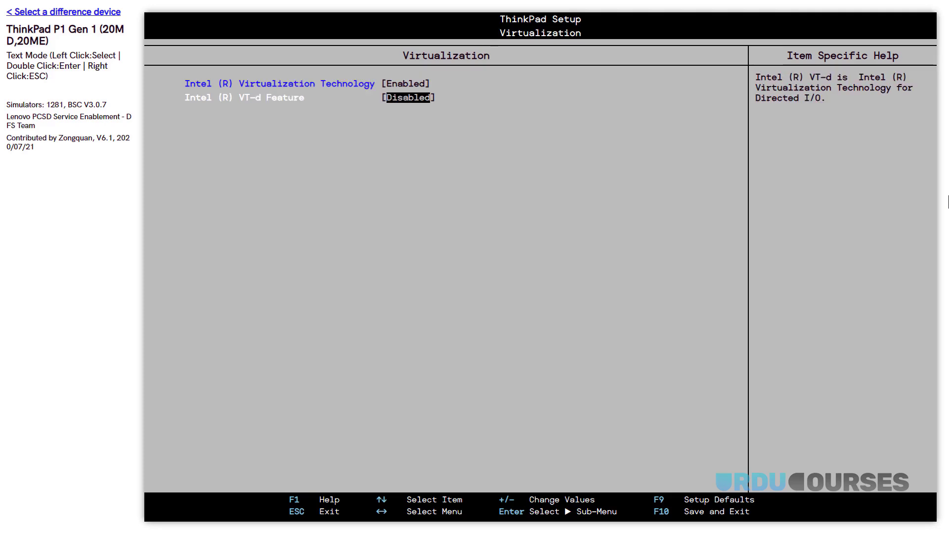
pyautogui.press('Return')
pyautogui.press('Down')
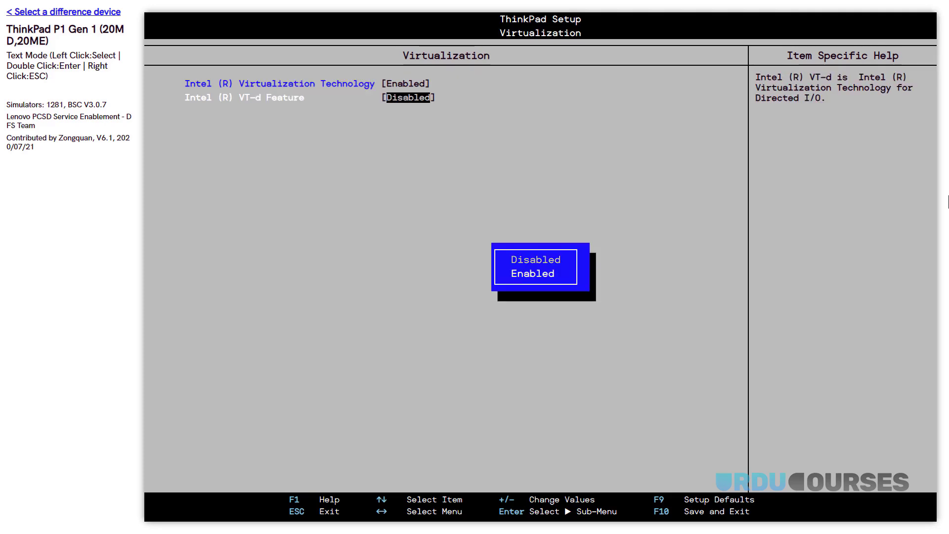
pyautogui.press('Return')
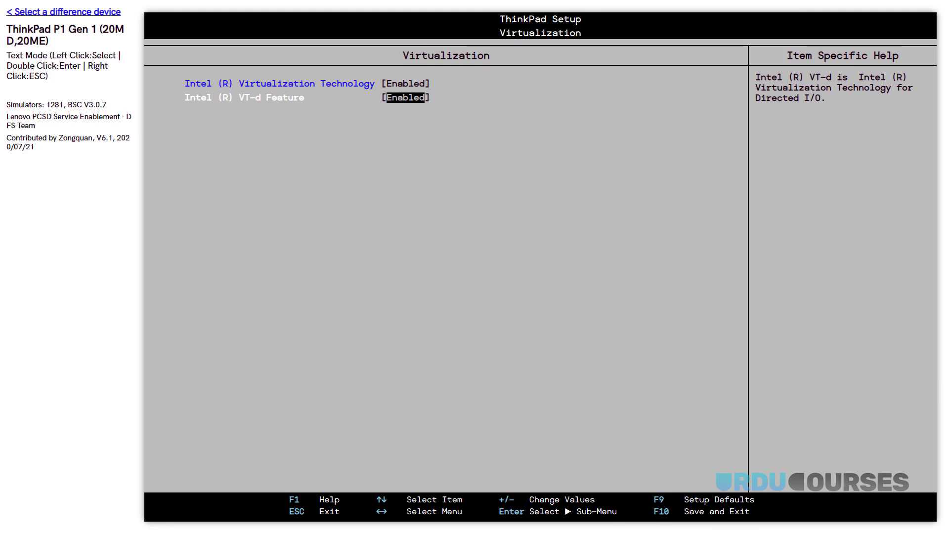
# - Highlight the F10 Save and Exit hint at the bottom of the screen
pyautogui.doubleClick(661, 513)
pyautogui.click(685, 512)
pyautogui.moveTo(684, 510); pyautogui.dragTo(752, 511)
pyautogui.click(752, 512)
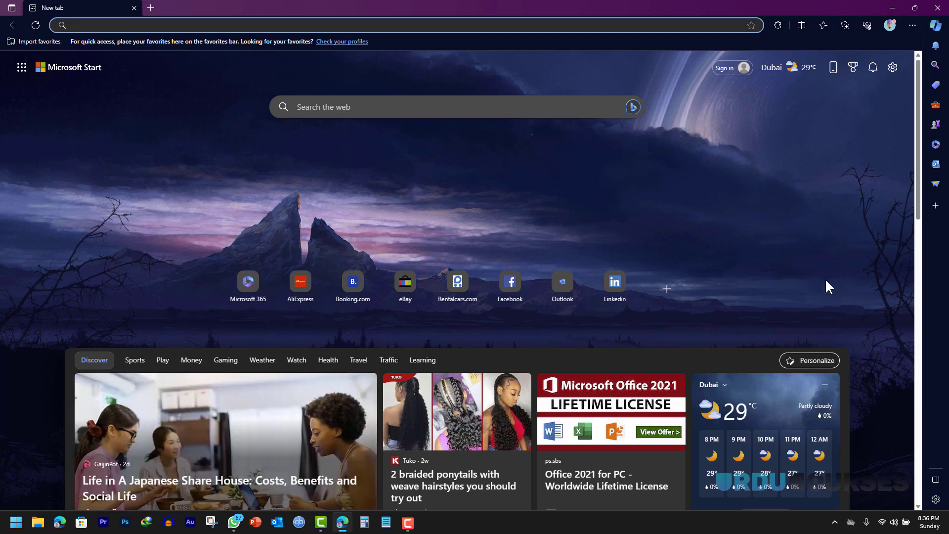
pyautogui.click(892, 7)
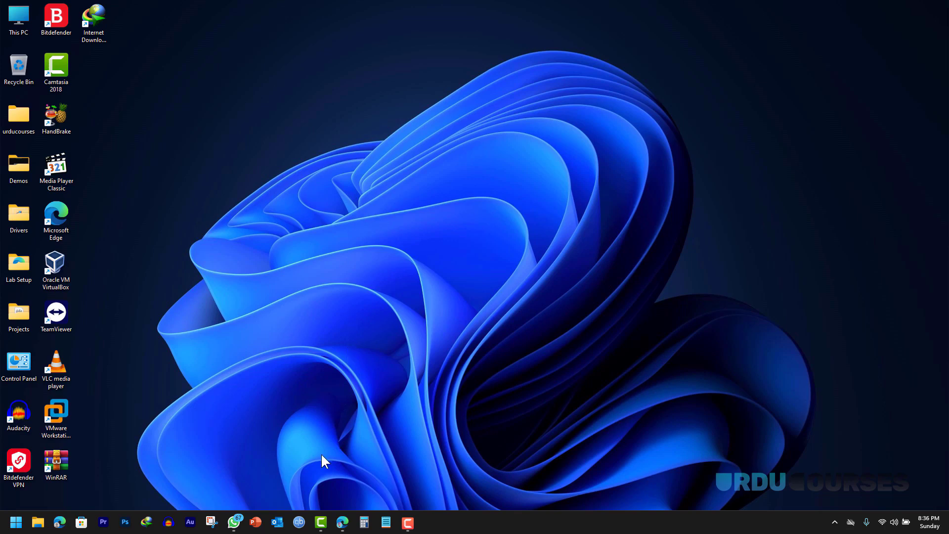
pyautogui.click(343, 522)
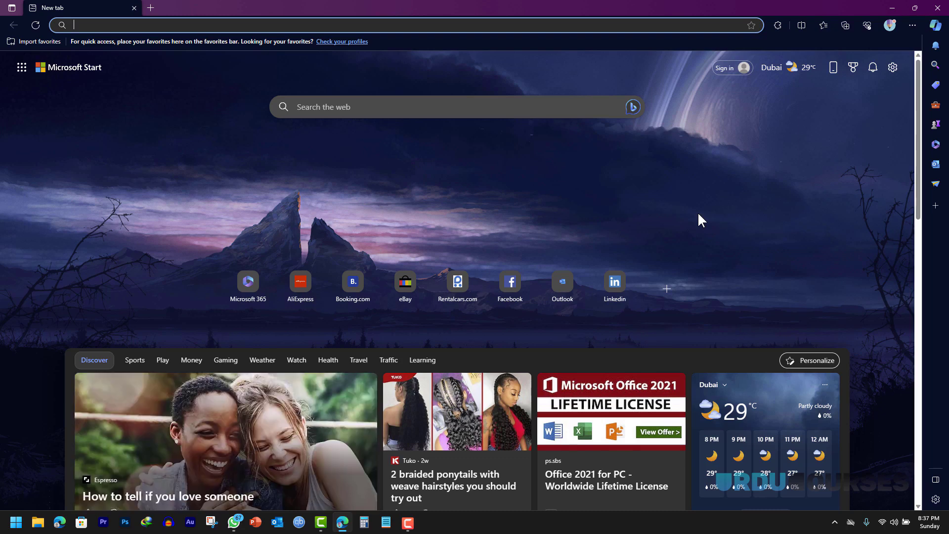
# - Search Bing for 'kali linux' and open the official kali.org result
pyautogui.click(225, 26)
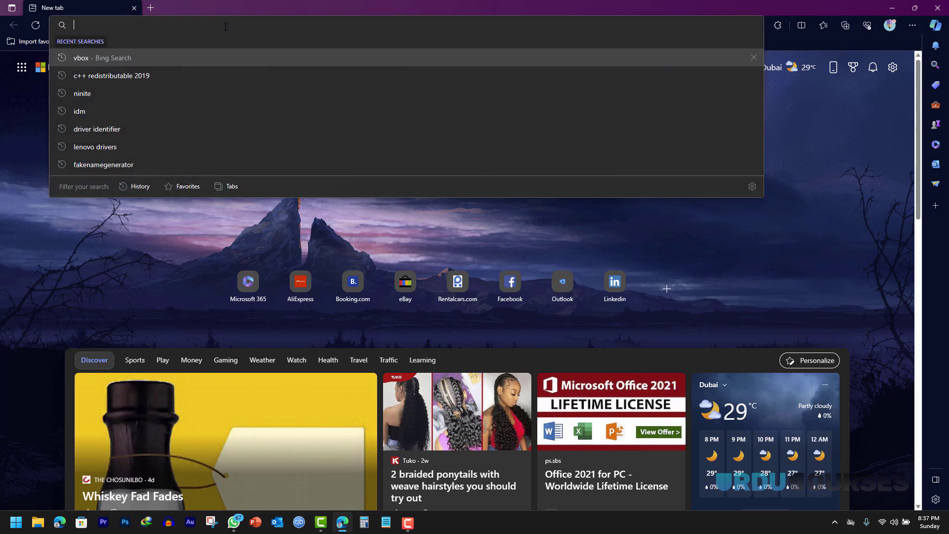
pyautogui.write('kali linux')
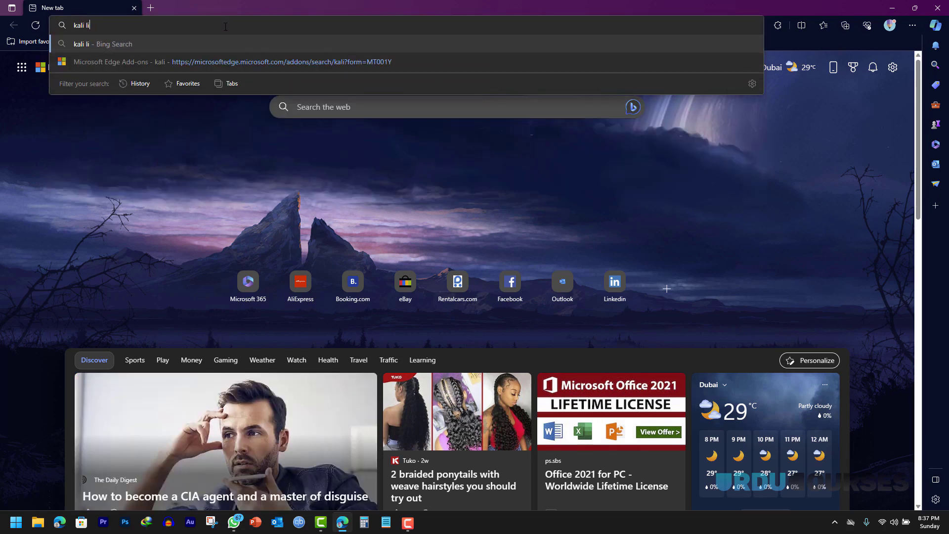
pyautogui.press('Return')
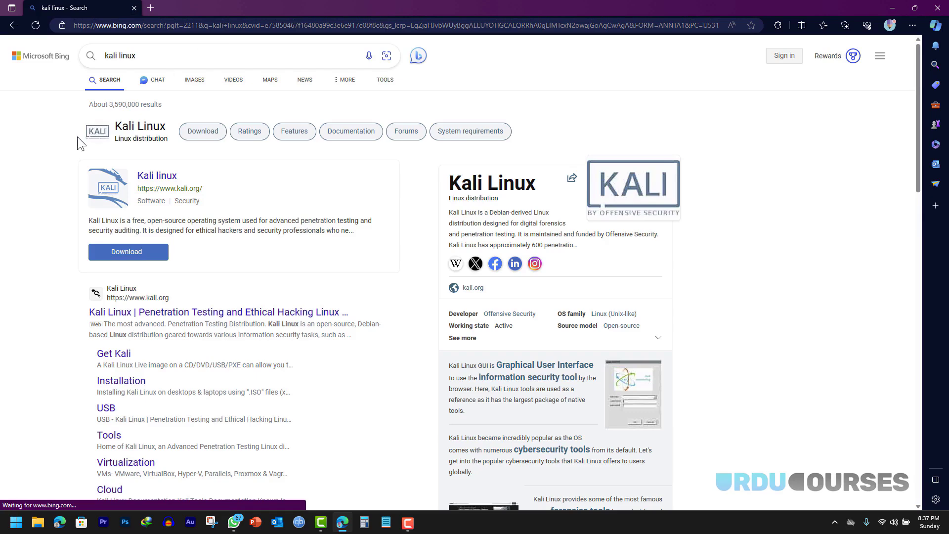
pyautogui.scroll(-3, 64, 150)
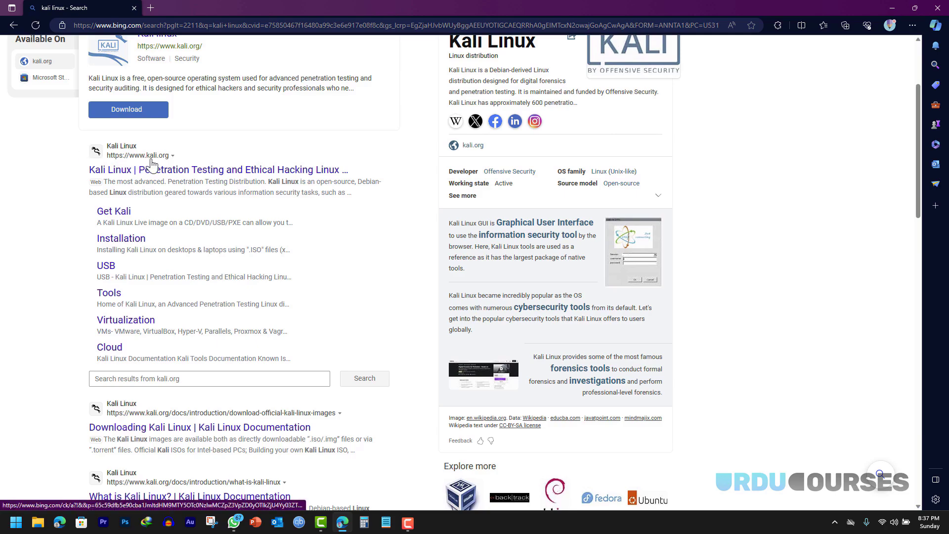
pyautogui.scroll(-9, 72, 159)
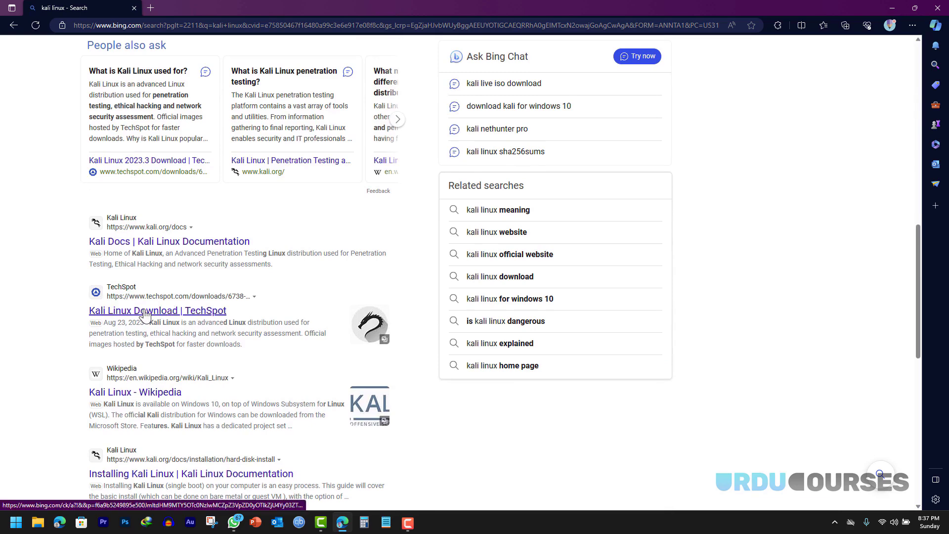
pyautogui.scroll(10, 43, 239)
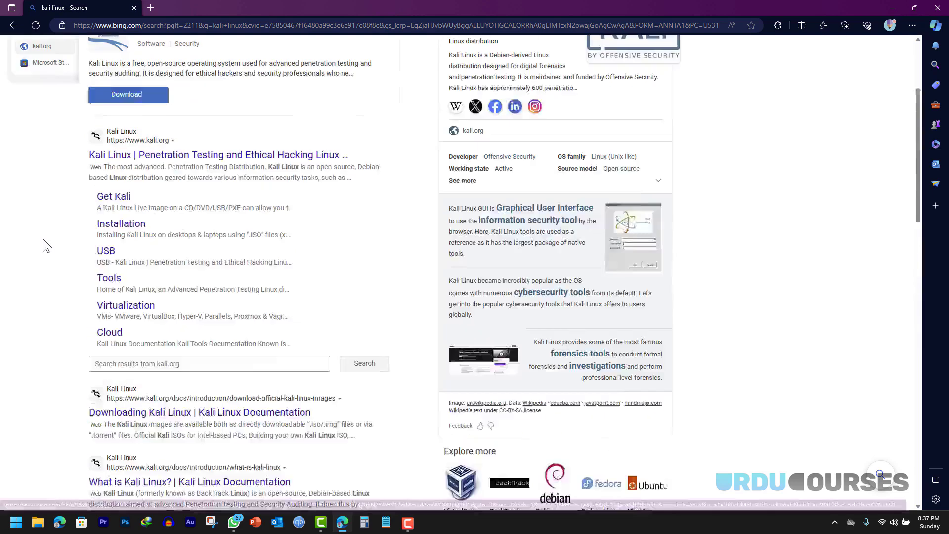
pyautogui.click(142, 241)
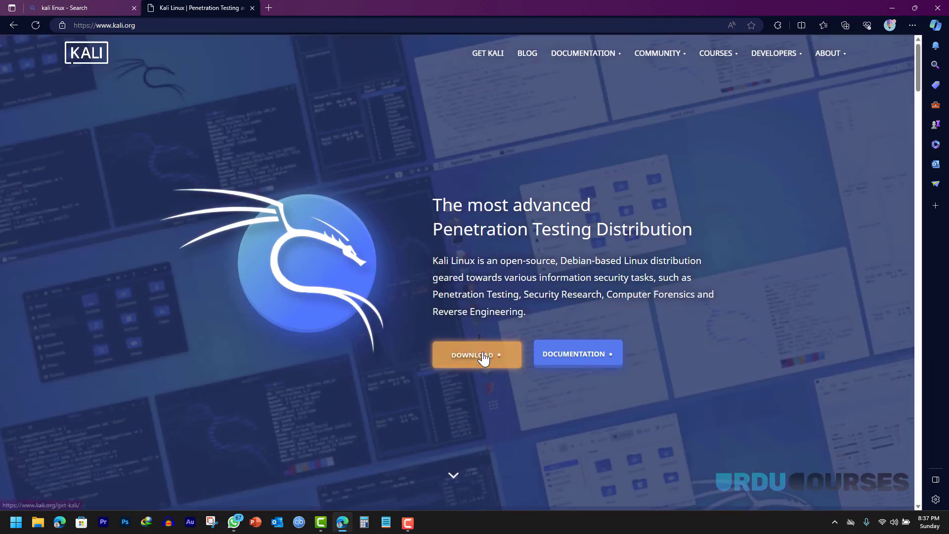
# - Go to Kali's Download page, choose Virtual Machines, and show the 64-bit images
pyautogui.click(483, 356)
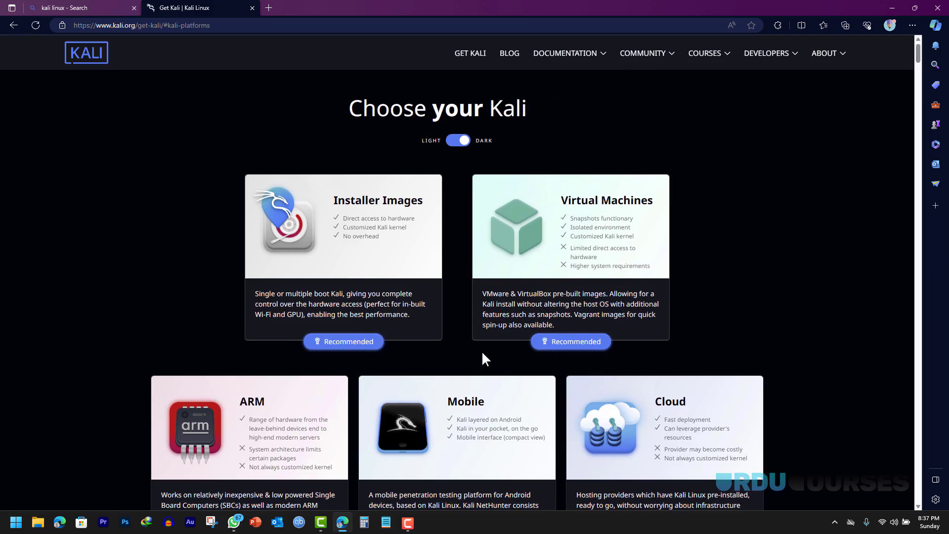
pyautogui.click(568, 342)
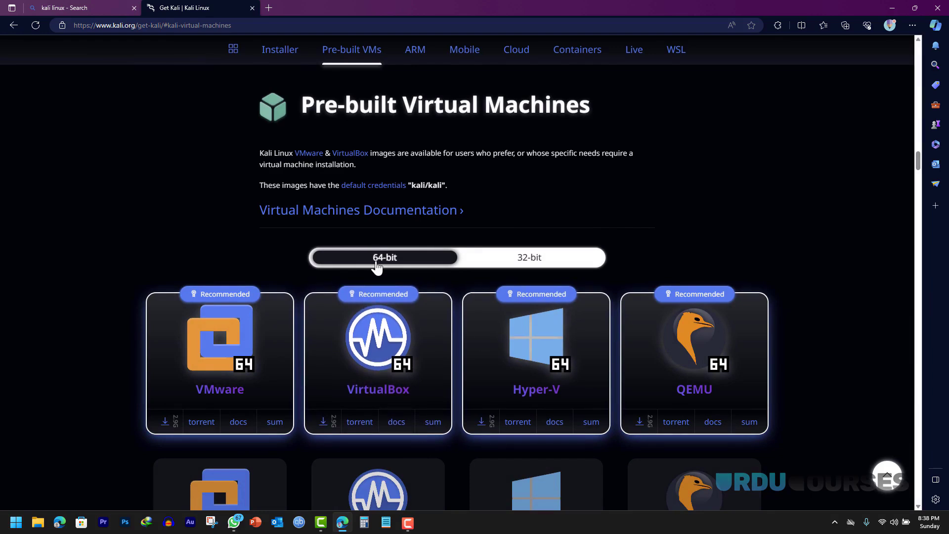
pyautogui.click(521, 261)
pyautogui.click(402, 261)
# - Note the default login credentials and start the 64-bit VirtualBox image download, cancelling the IDM dialog
pyautogui.moveTo(412, 185); pyautogui.dragTo(442, 185)
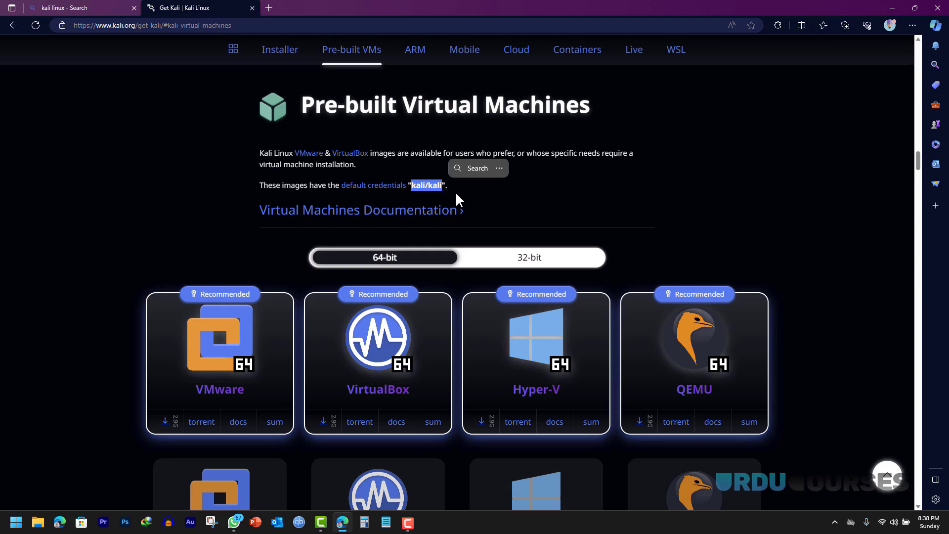
pyautogui.click(412, 198)
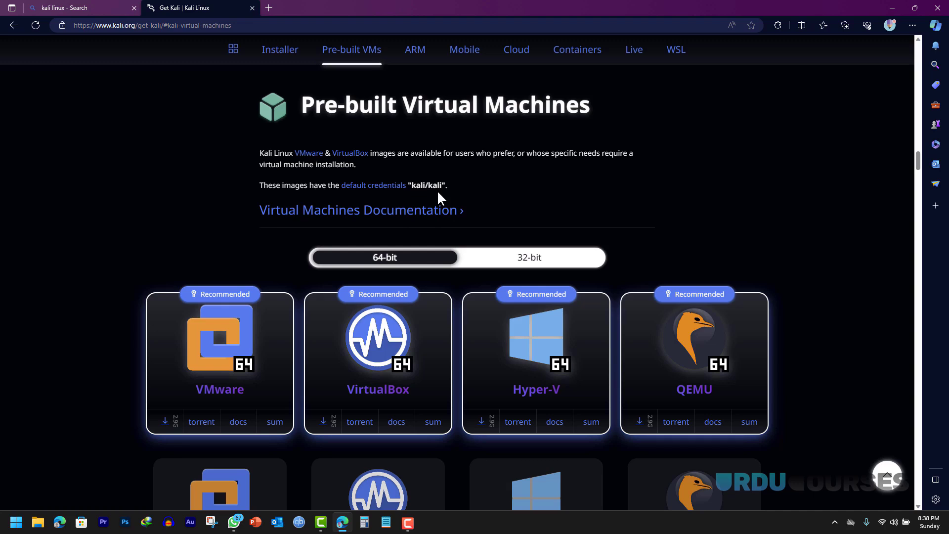
pyautogui.scroll(-3, 490, 190)
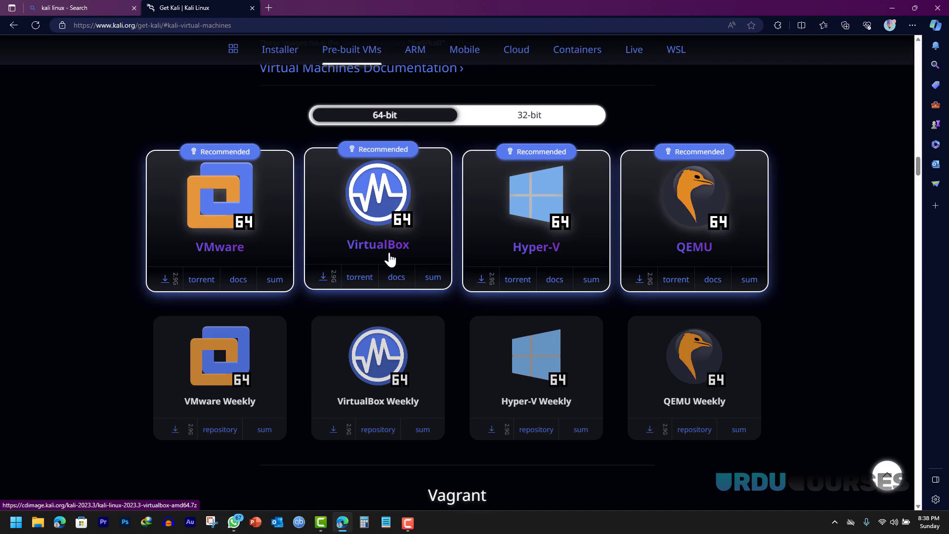
pyautogui.click(324, 284)
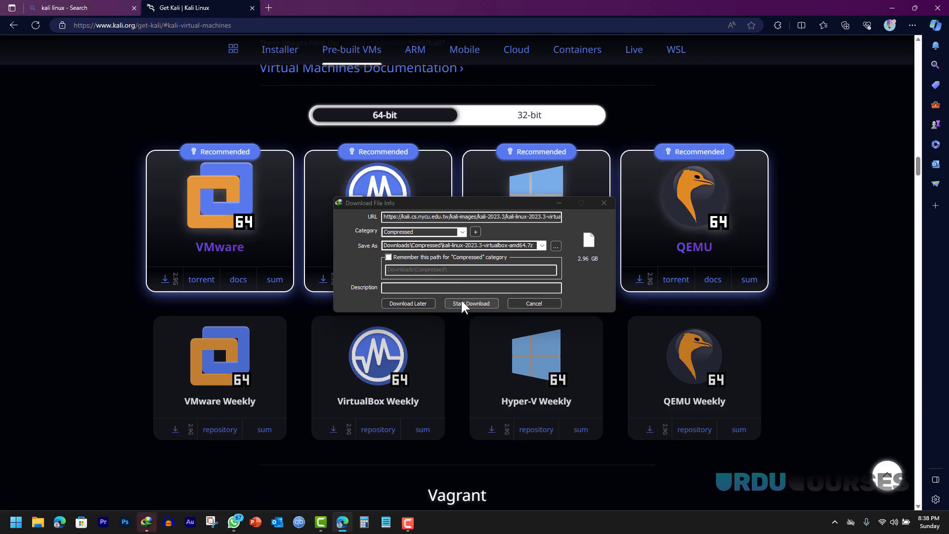
pyautogui.click(529, 304)
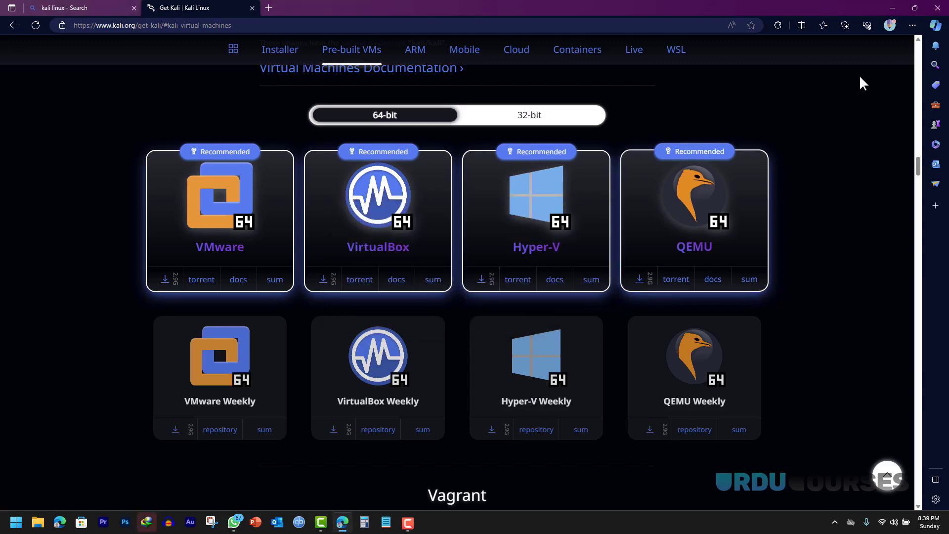
# - Extract kali-linux-2023.3-virtualbox-amd64.7z in Lab Setup with WinRAR into its own folder
pyautogui.click(891, 5)
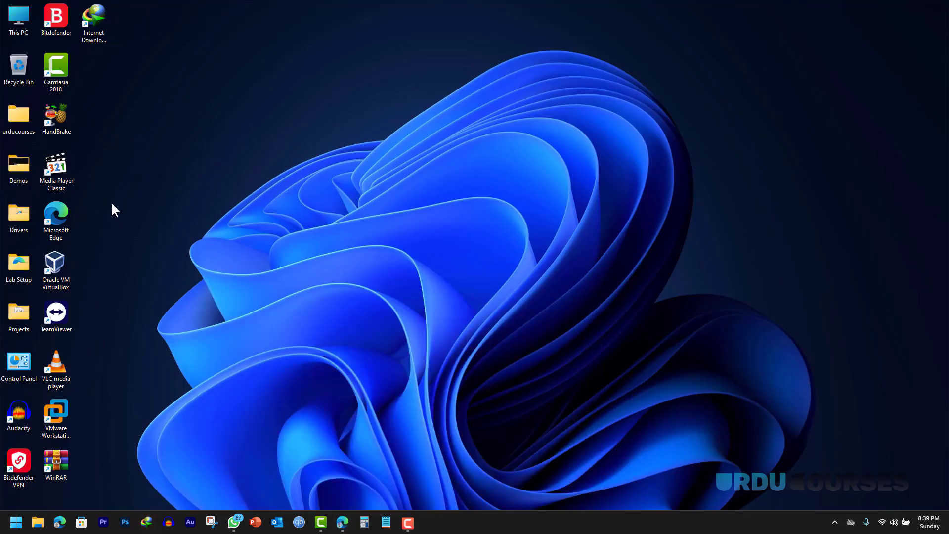
pyautogui.doubleClick(18, 270)
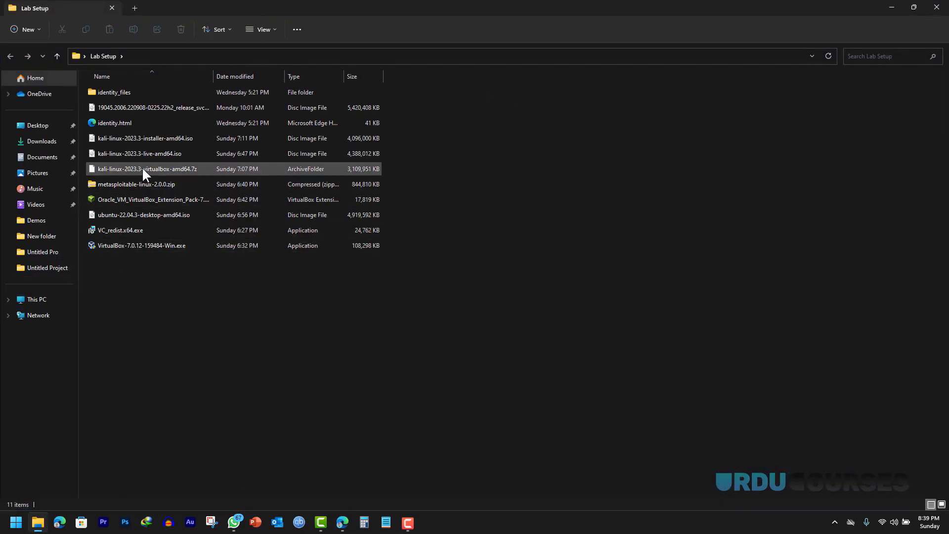
pyautogui.click(137, 167)
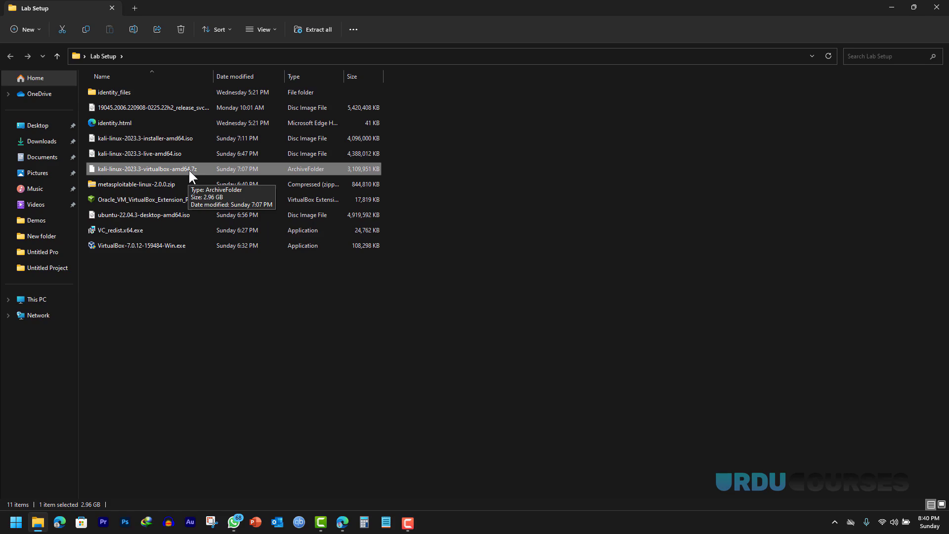
pyautogui.rightClick(190, 170)
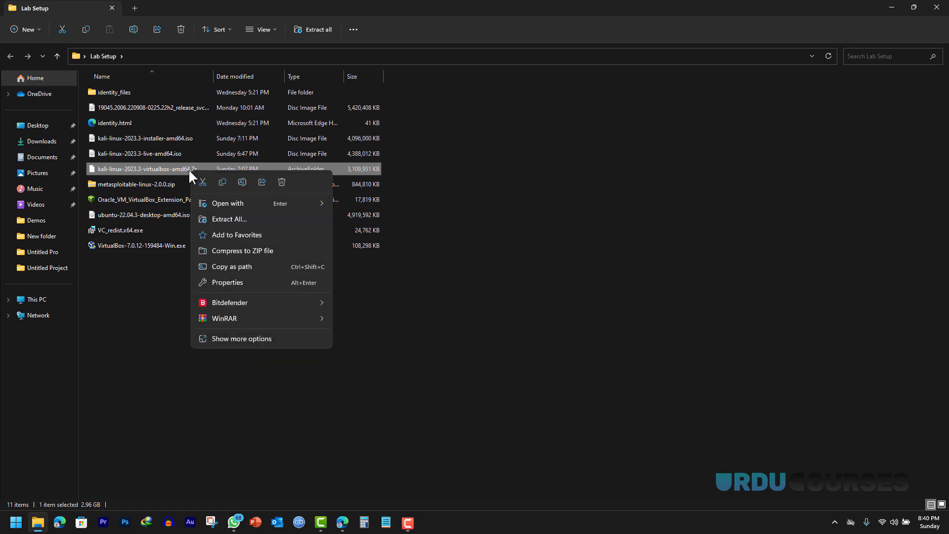
pyautogui.moveTo(241, 319)
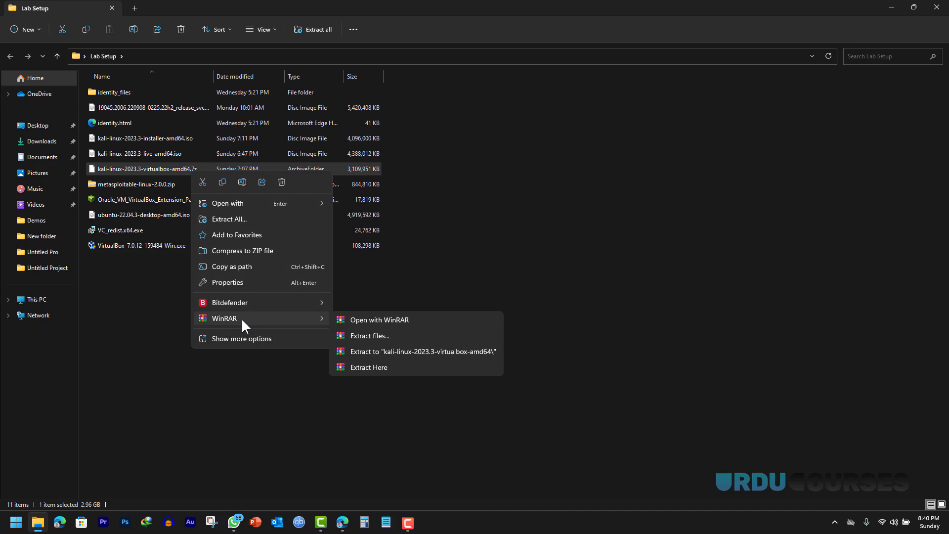
pyautogui.click(384, 352)
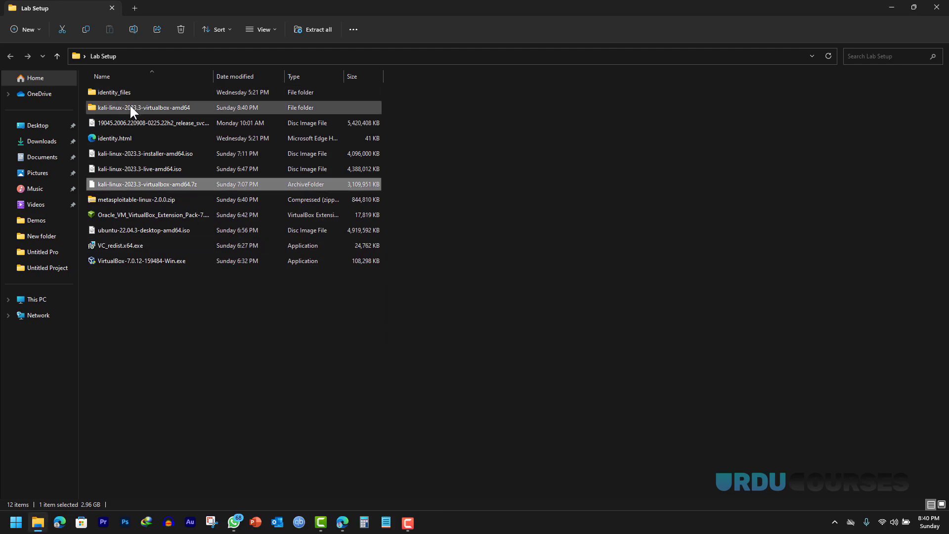
# - Look inside the extracted kali-linux-2023.3-virtualbox-amd64 folder, then go back
pyautogui.doubleClick(130, 105)
pyautogui.doubleClick(124, 92)
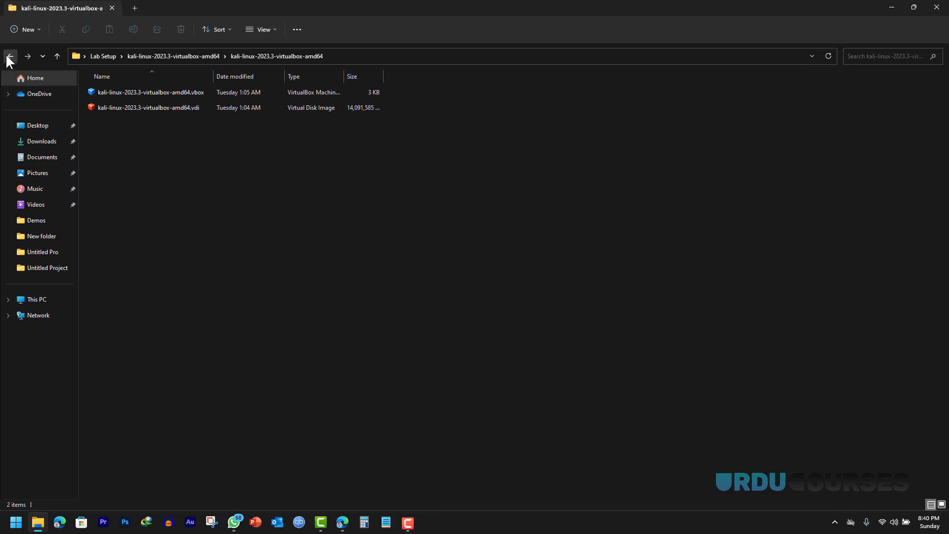
pyautogui.click(10, 55)
# - Cut the kali-linux-2023.3-virtualbox-amd64 folder and paste it onto the desktop
pyautogui.rightClick(127, 92)
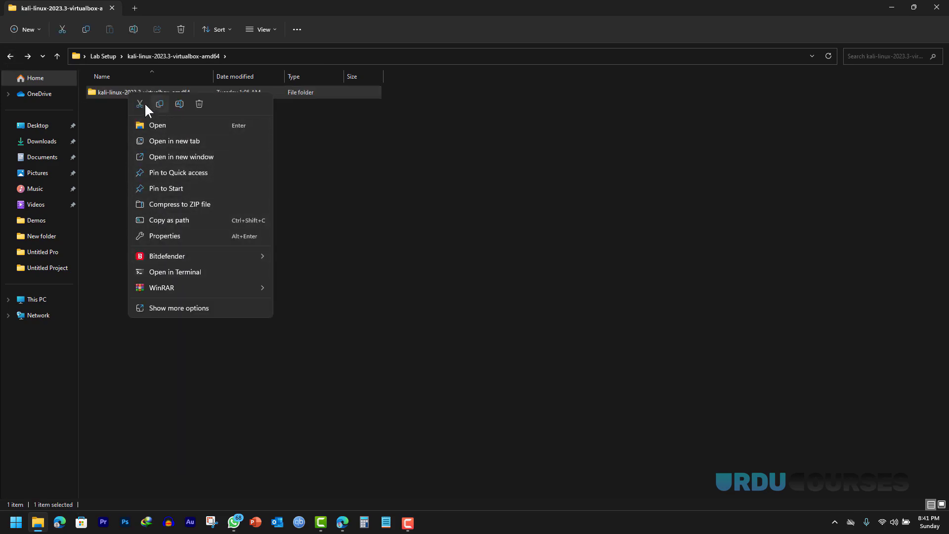
pyautogui.click(141, 101)
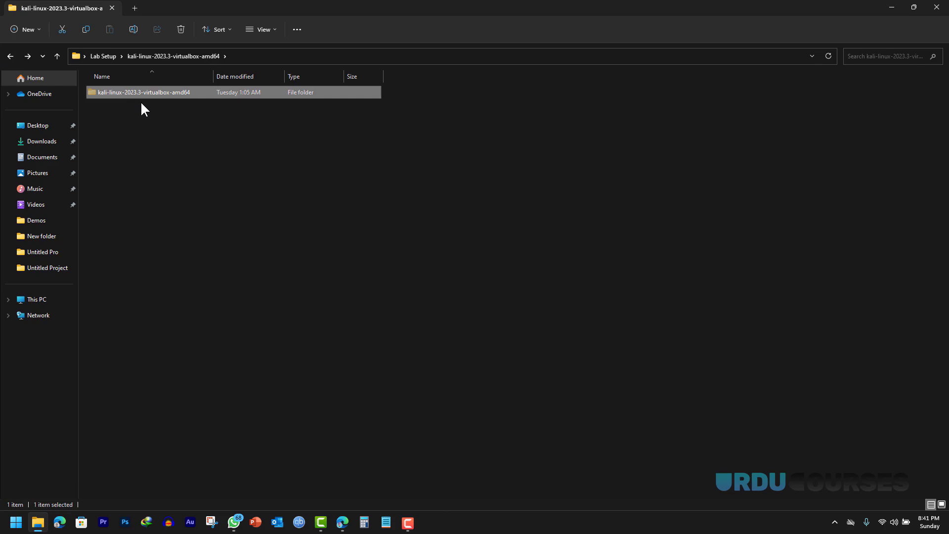
pyautogui.rightClick(137, 95)
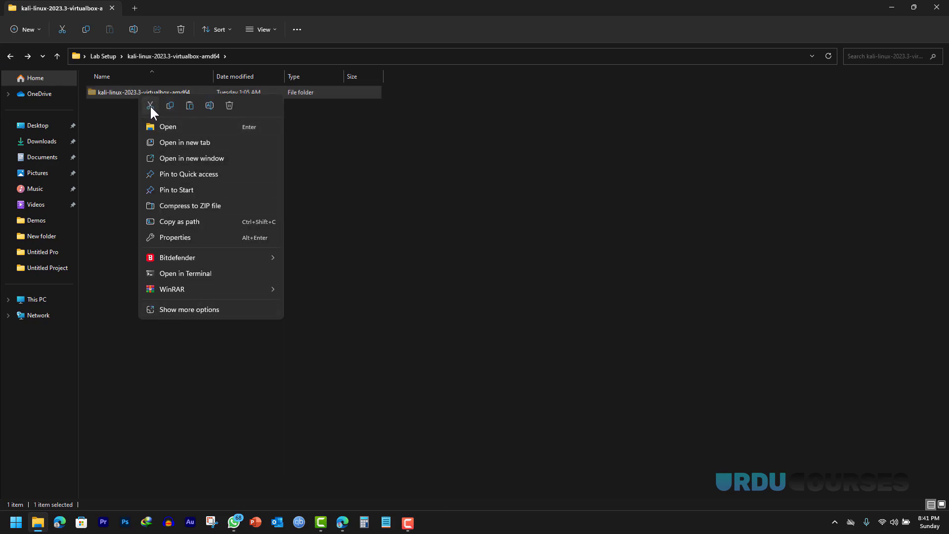
pyautogui.click(149, 104)
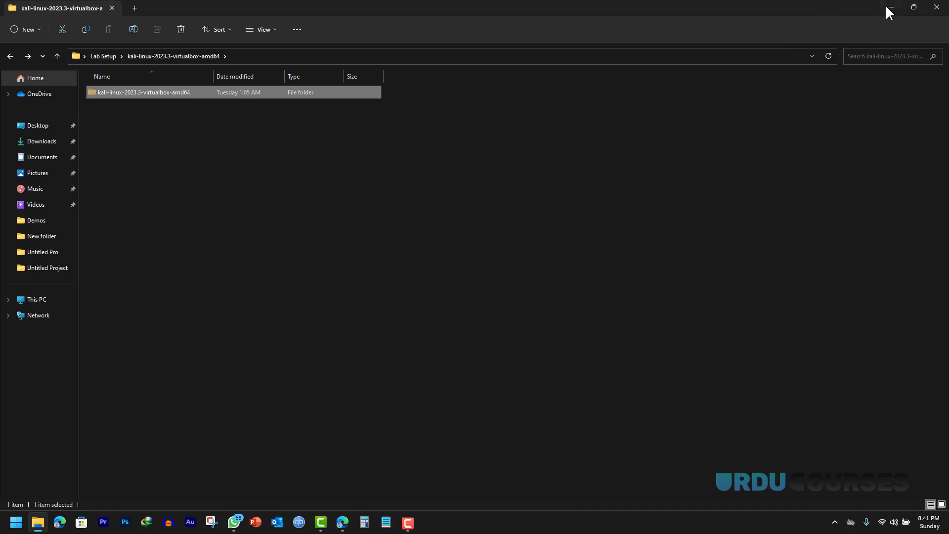
pyautogui.click(890, 8)
pyautogui.rightClick(192, 96)
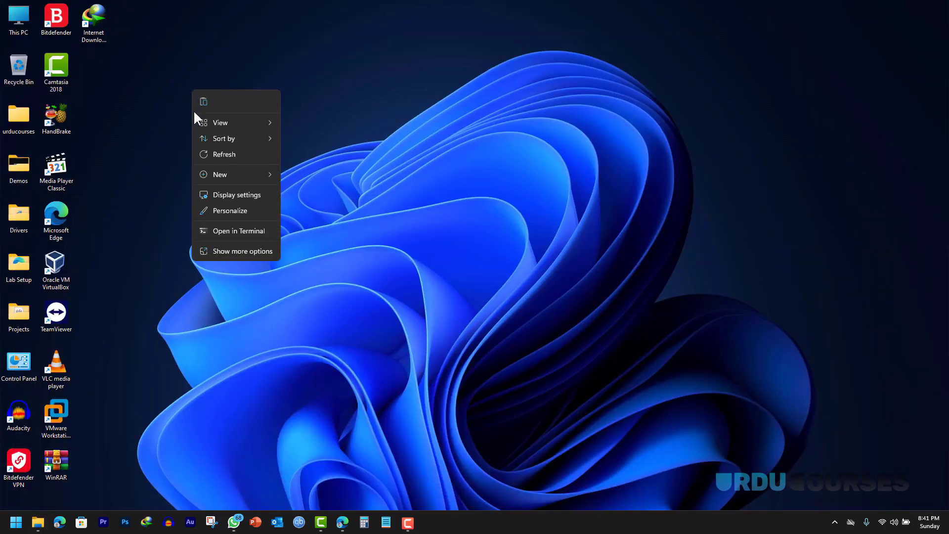
pyautogui.click(204, 100)
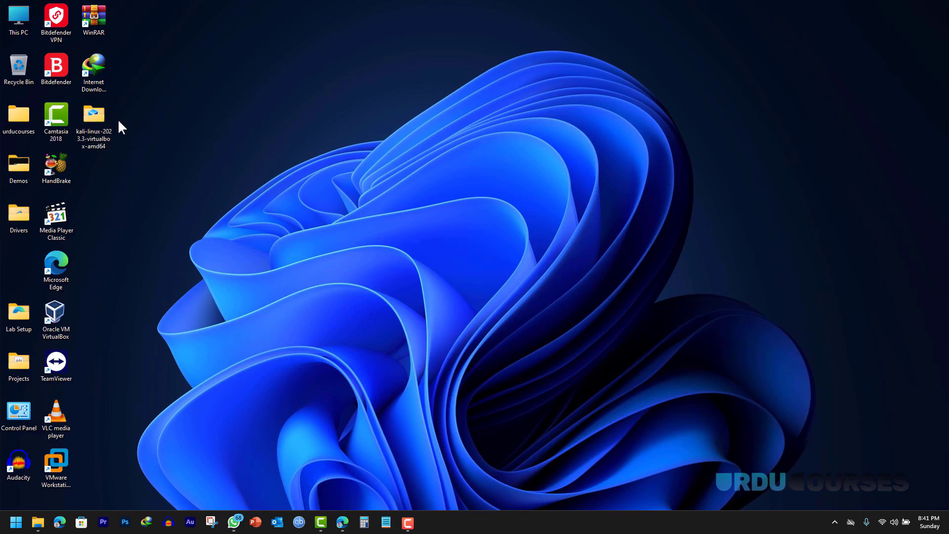
# - Rename the desktop folder to 'kali' and open it to show the .vbox and .vdi files
pyautogui.doubleClick(92, 121)
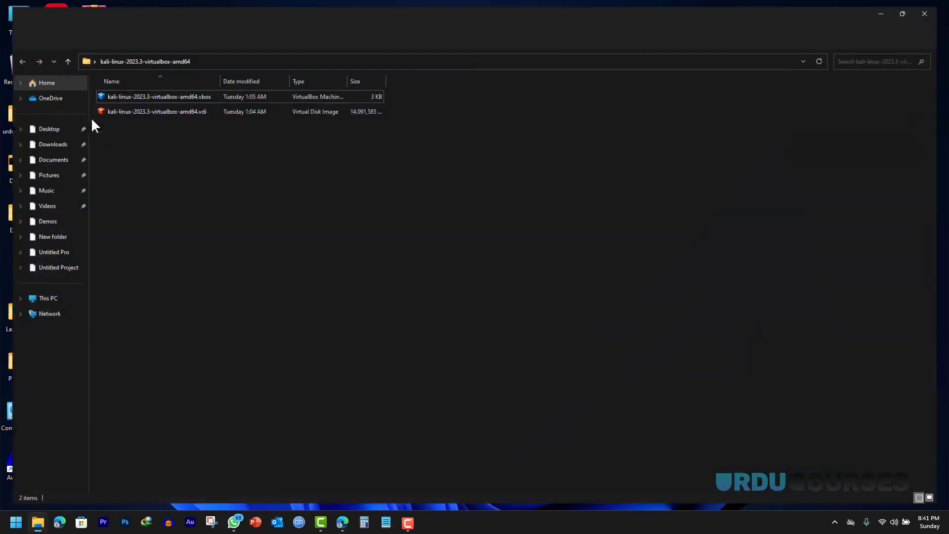
pyautogui.click(937, 7)
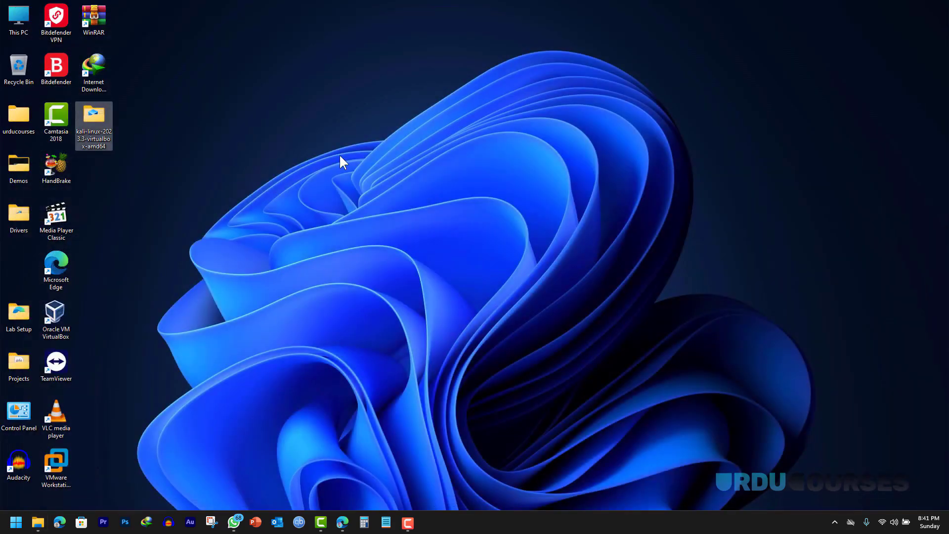
pyautogui.press('F2')
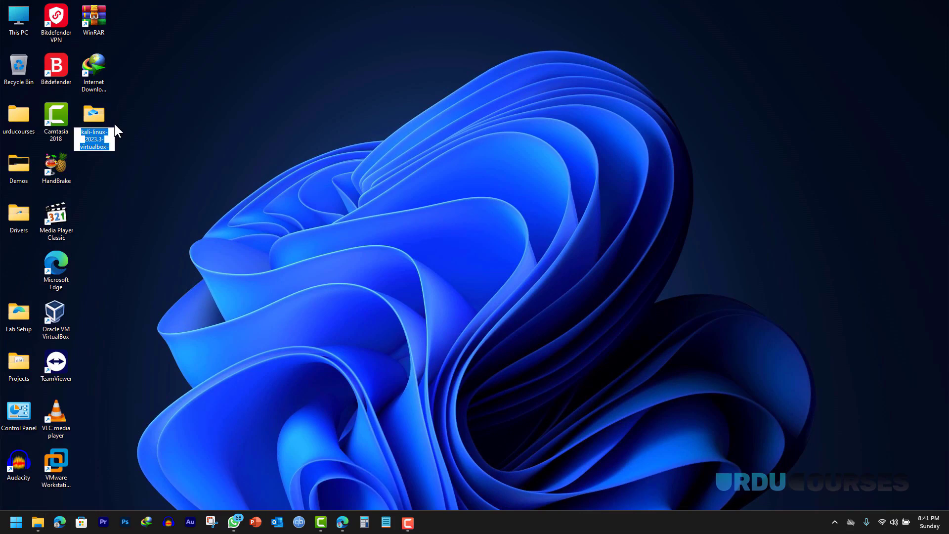
pyautogui.write('kali')
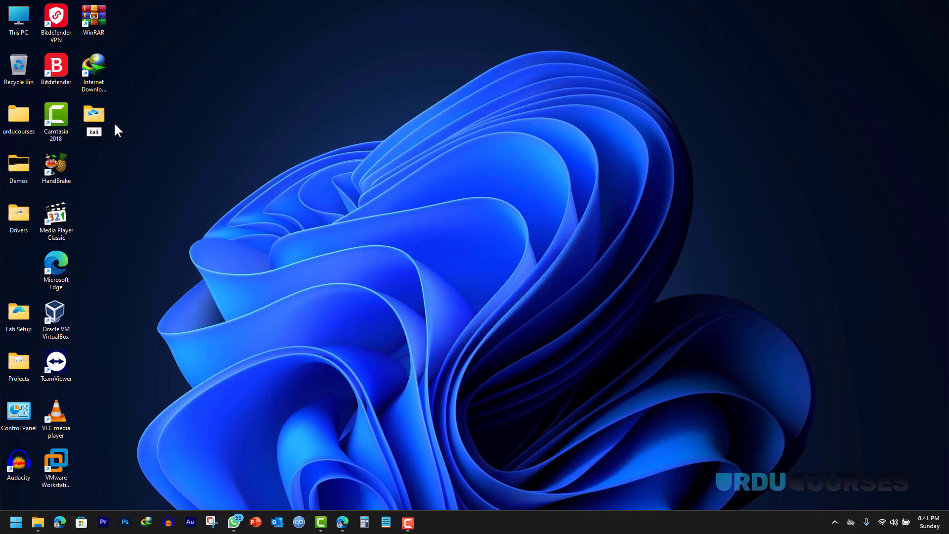
pyautogui.press('Return')
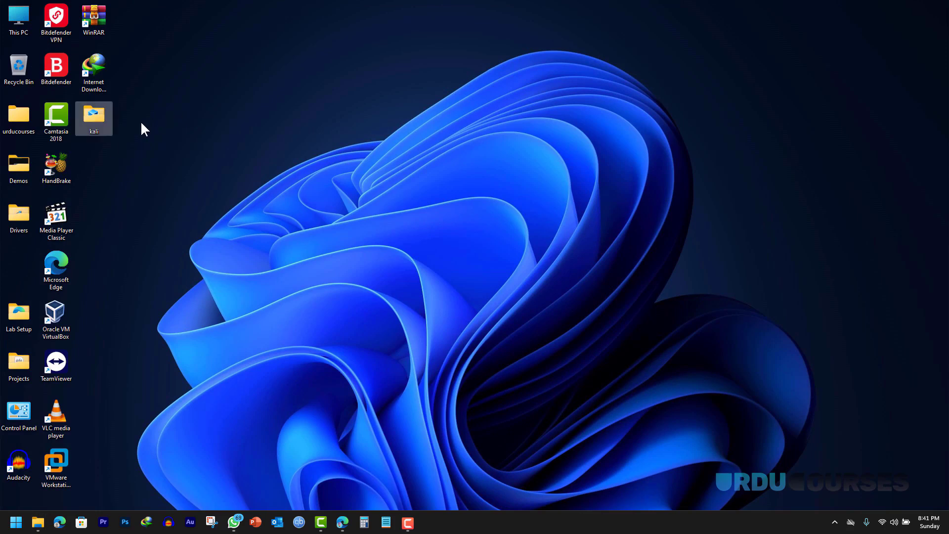
pyautogui.doubleClick(100, 120)
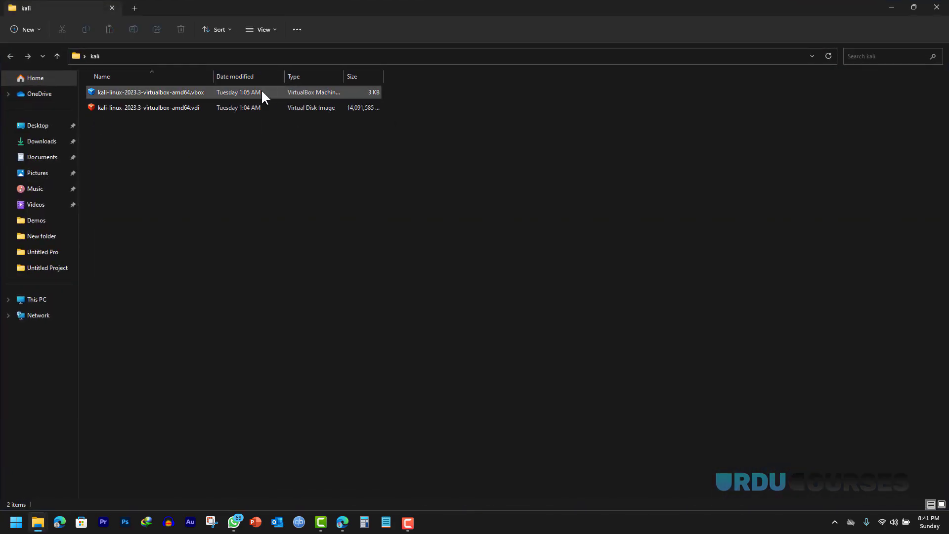
# - Register the kali-linux-2023.3-virtualbox-amd64 machine and review its System and Display pages, with video memory at 128 MB
pyautogui.click(179, 98)
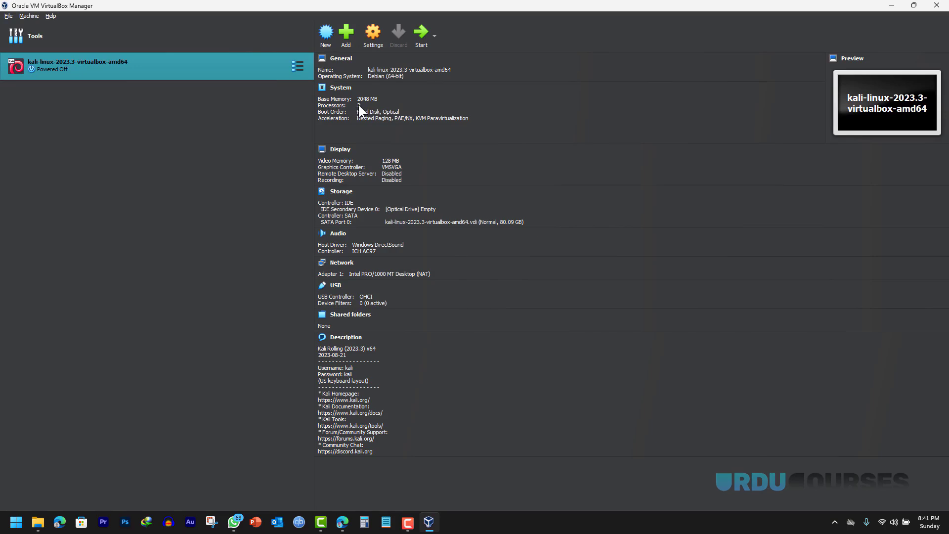
pyautogui.click(359, 144)
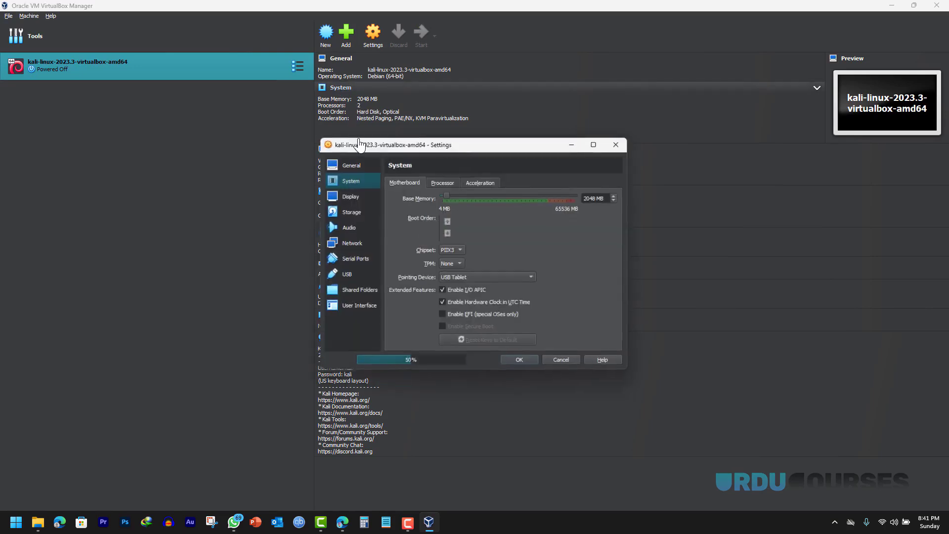
pyautogui.click(444, 181)
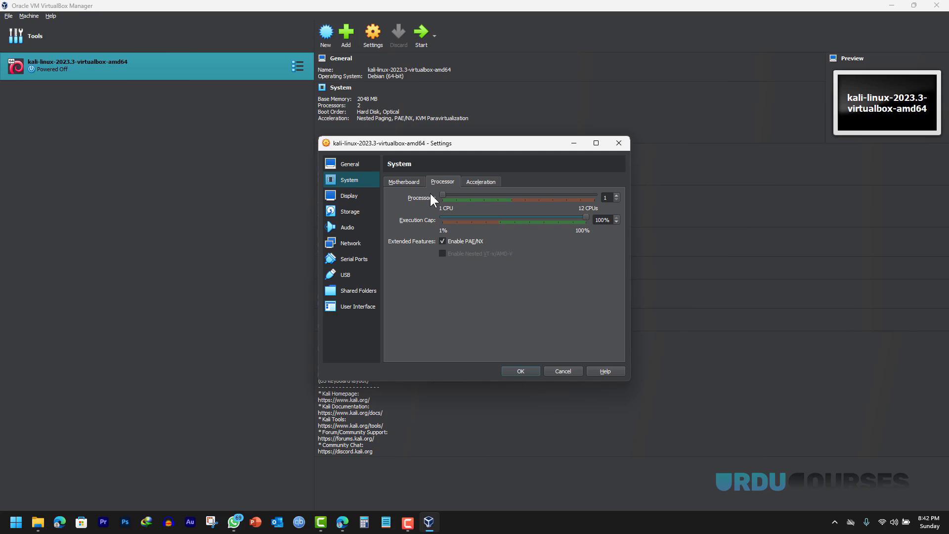
pyautogui.click(404, 182)
pyautogui.click(349, 196)
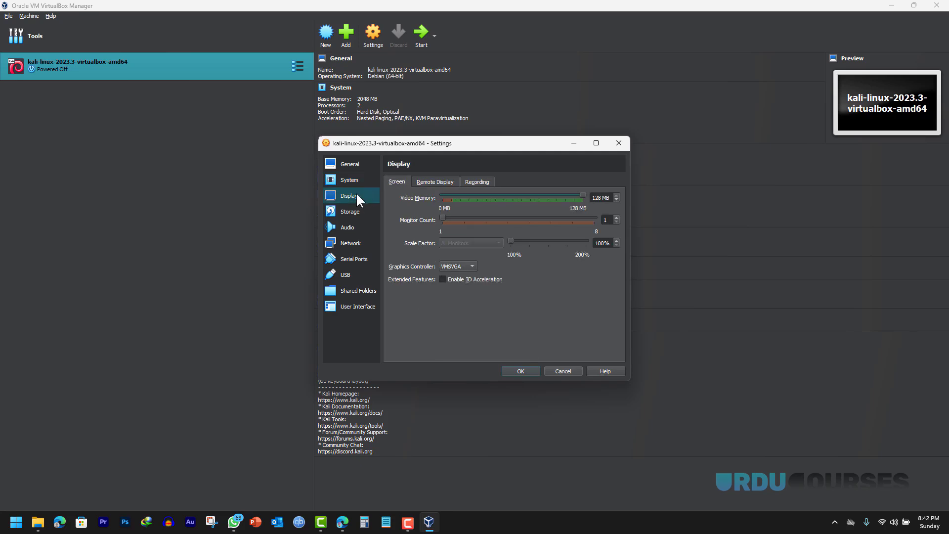
pyautogui.click(564, 196)
pyautogui.moveTo(564, 201); pyautogui.dragTo(590, 201)
# - Review the three network adapters and the General page, then save the settings
pyautogui.click(344, 248)
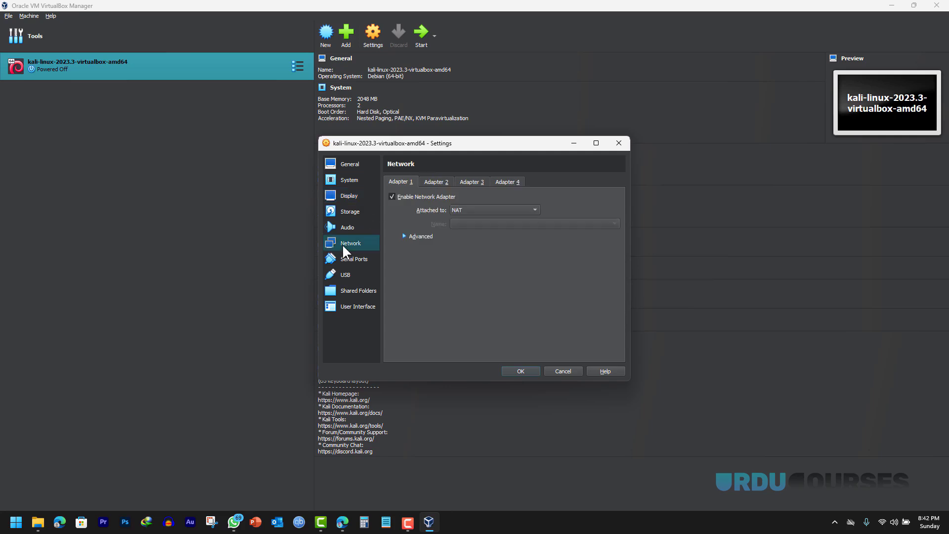
pyautogui.click(431, 183)
pyautogui.click(466, 183)
pyautogui.click(401, 184)
pyautogui.click(355, 165)
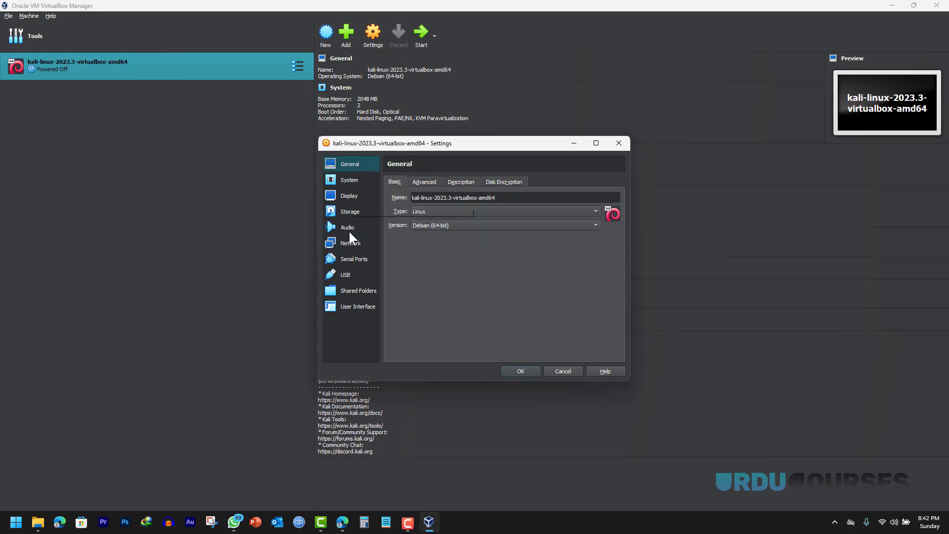
pyautogui.click(517, 372)
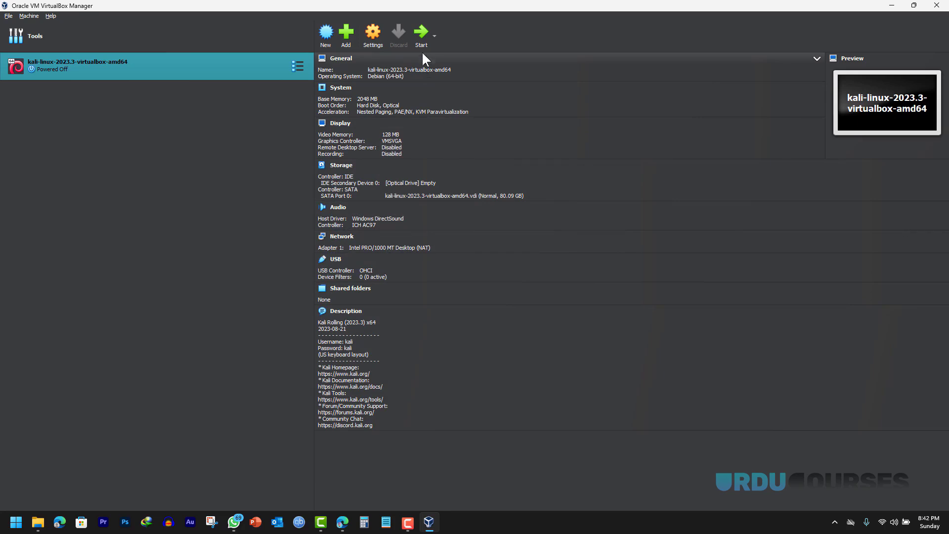
# - Boot the Kali VM and maximize its window
pyautogui.click(420, 35)
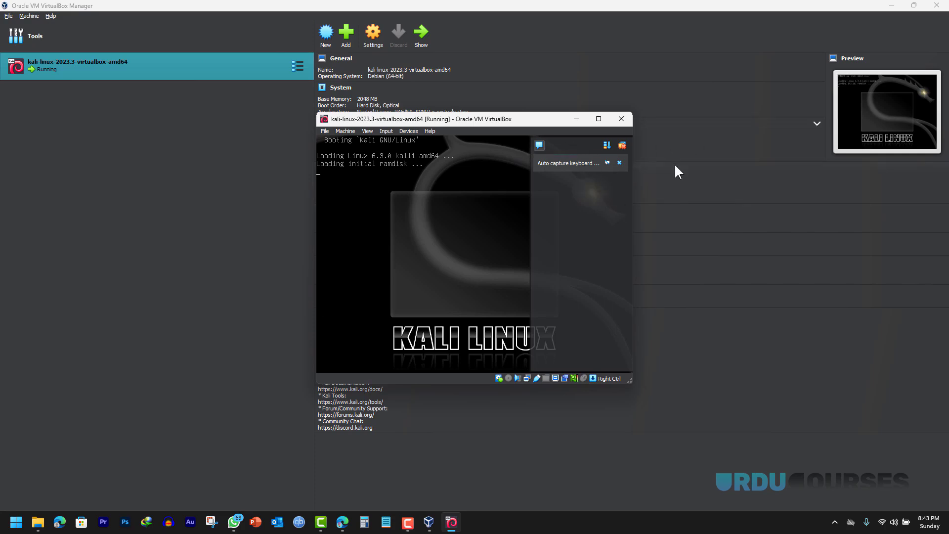
pyautogui.click(622, 146)
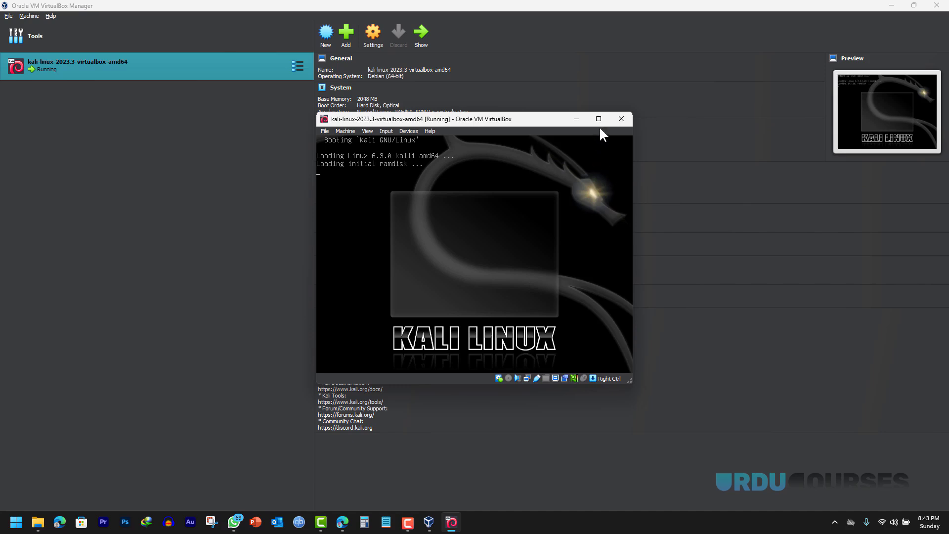
pyautogui.click(599, 119)
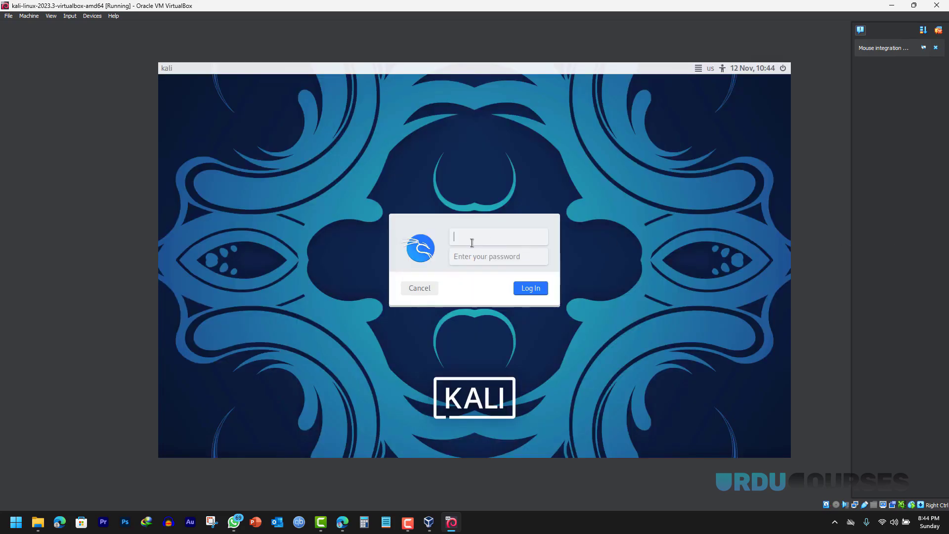
# - Log in with the default username and password to reach the Kali desktop
pyautogui.write('kali')
pyautogui.click(481, 256)
pyautogui.write('kali')
pyautogui.click(536, 291)
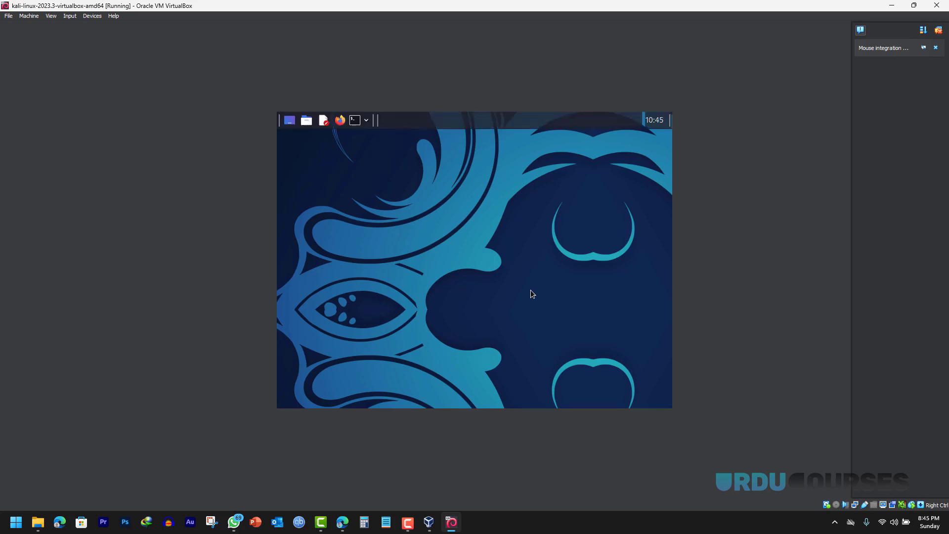
pyautogui.click(938, 31)
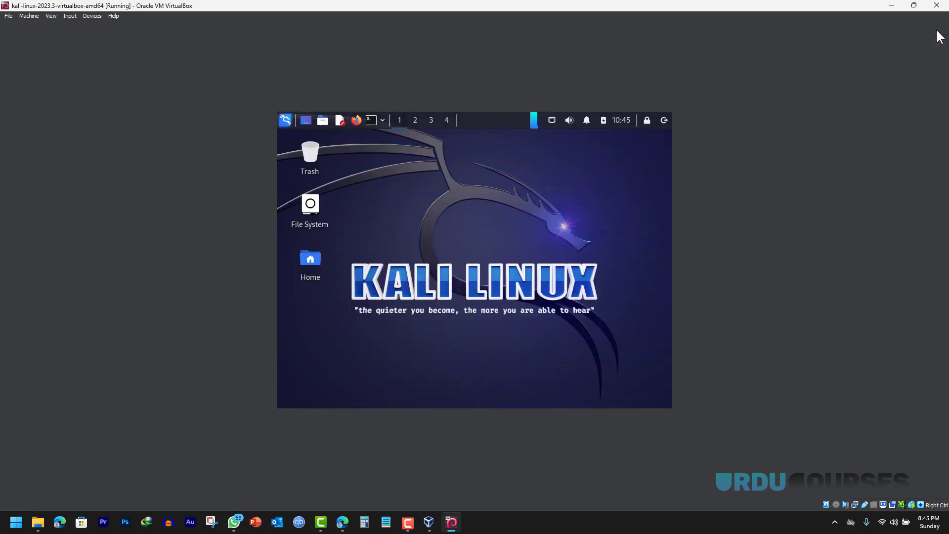
# - Restore and re-maximize the Kali VM window, then power off the machine
pyautogui.click(916, 7)
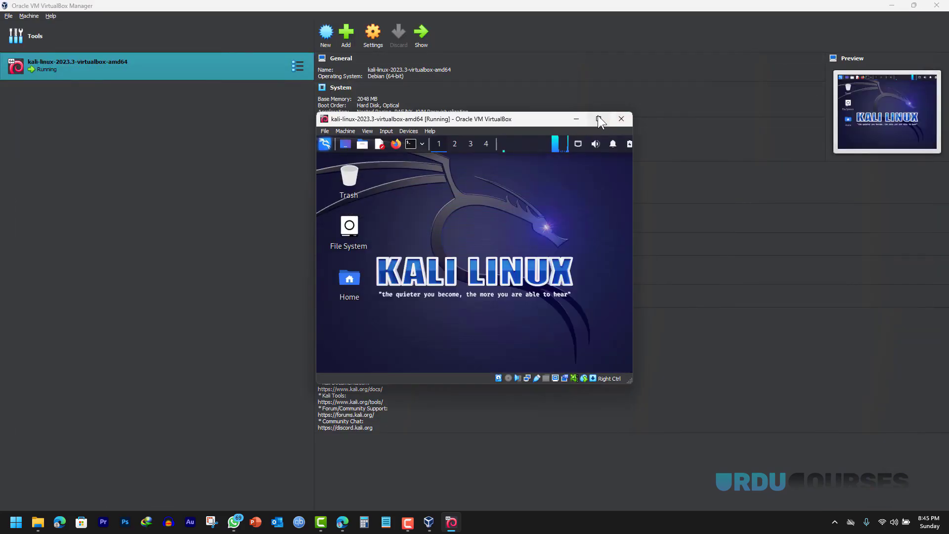
pyautogui.click(599, 118)
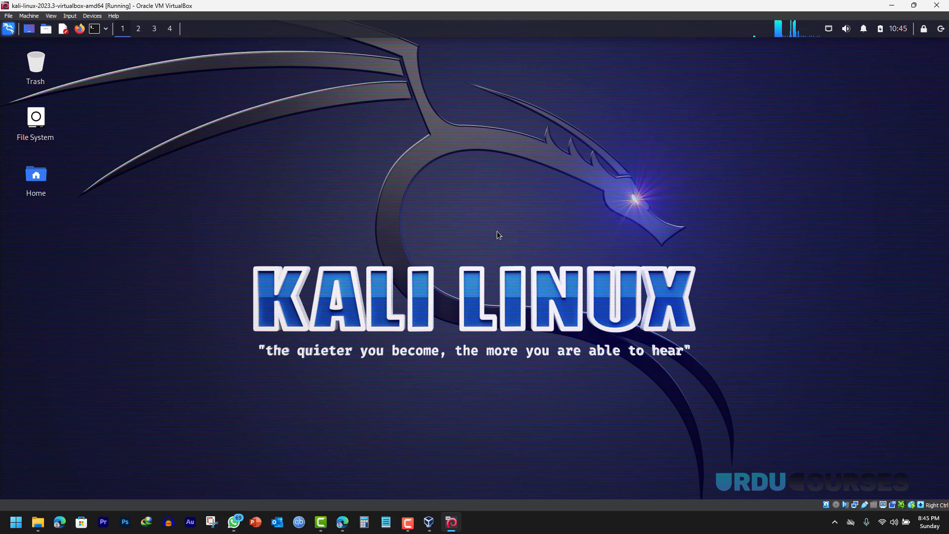
pyautogui.click(937, 6)
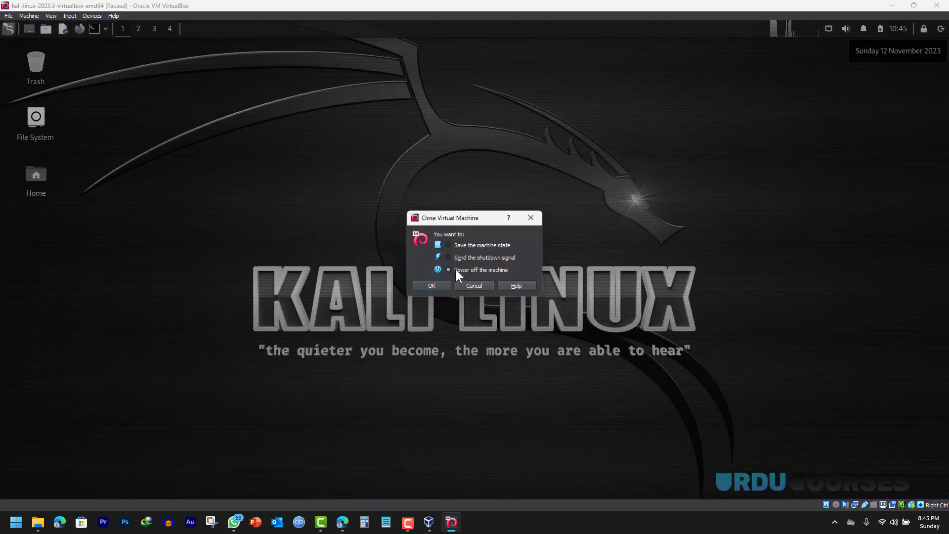
pyautogui.click(429, 285)
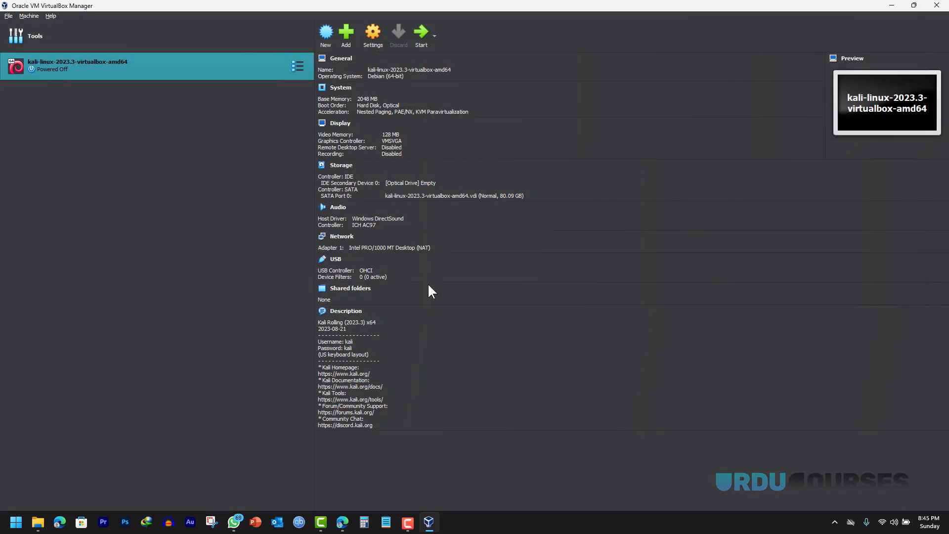
# - Remove the Kali VM from the machine list and switch the manager to its Welcome page
pyautogui.rightClick(132, 62)
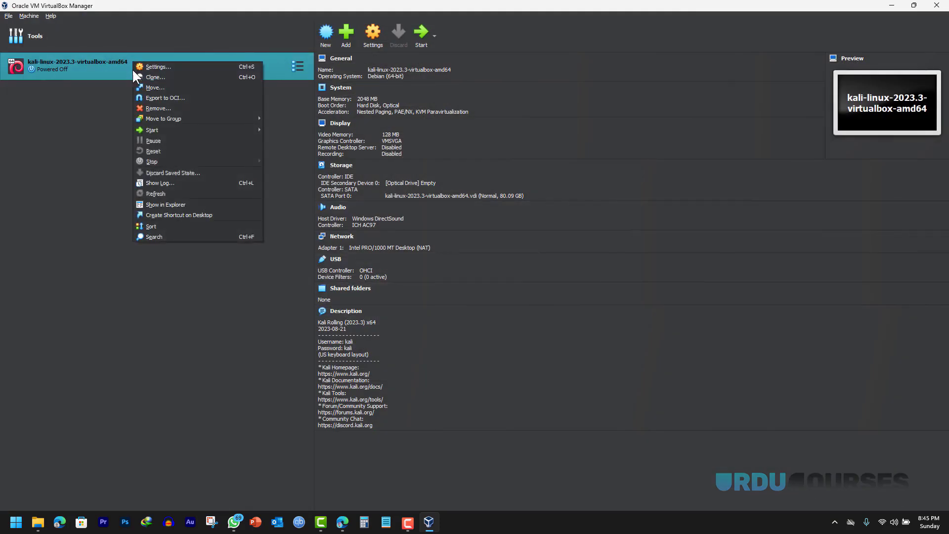
pyautogui.click(156, 108)
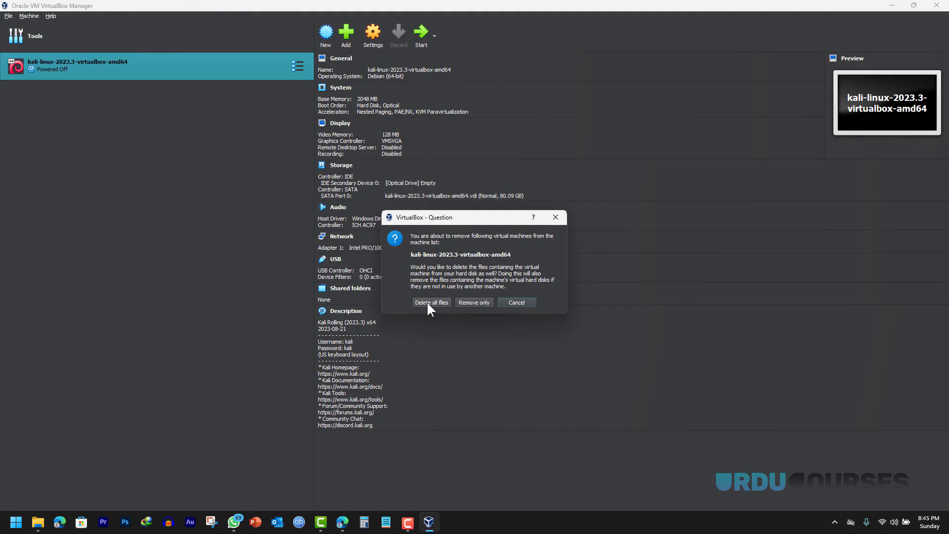
pyautogui.click(475, 302)
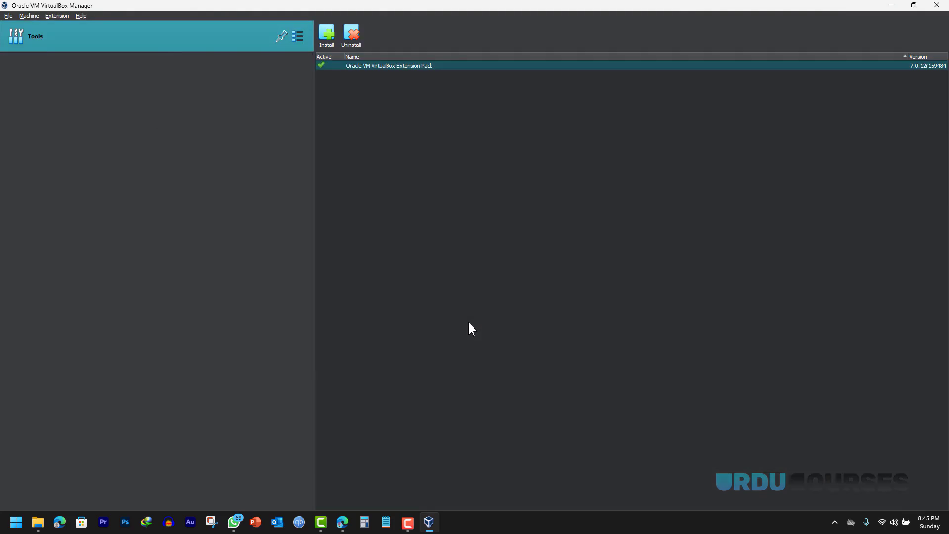
pyautogui.click(297, 36)
pyautogui.click(342, 34)
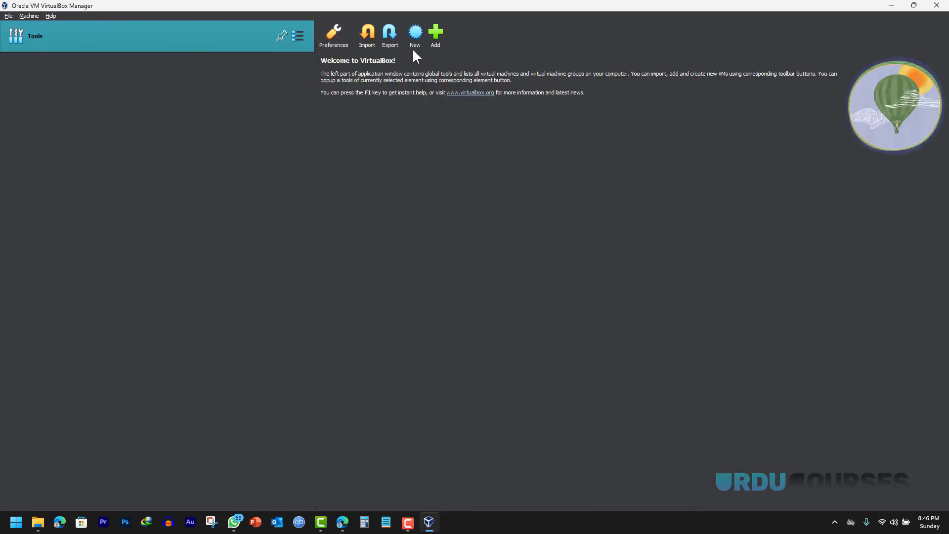
# - Create a new VM named kali with type Linux and version Debian (64-bit)
pyautogui.click(414, 32)
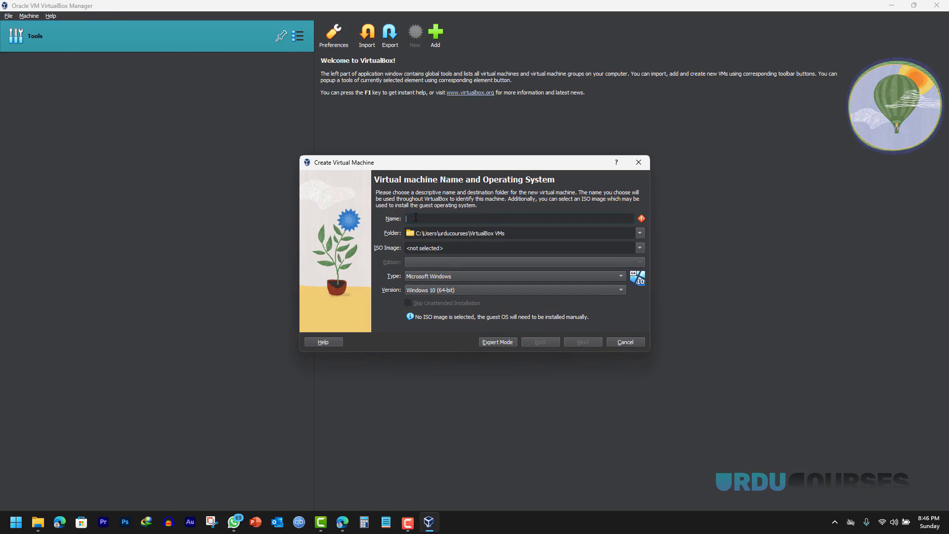
pyautogui.write('kali')
pyautogui.click(421, 277)
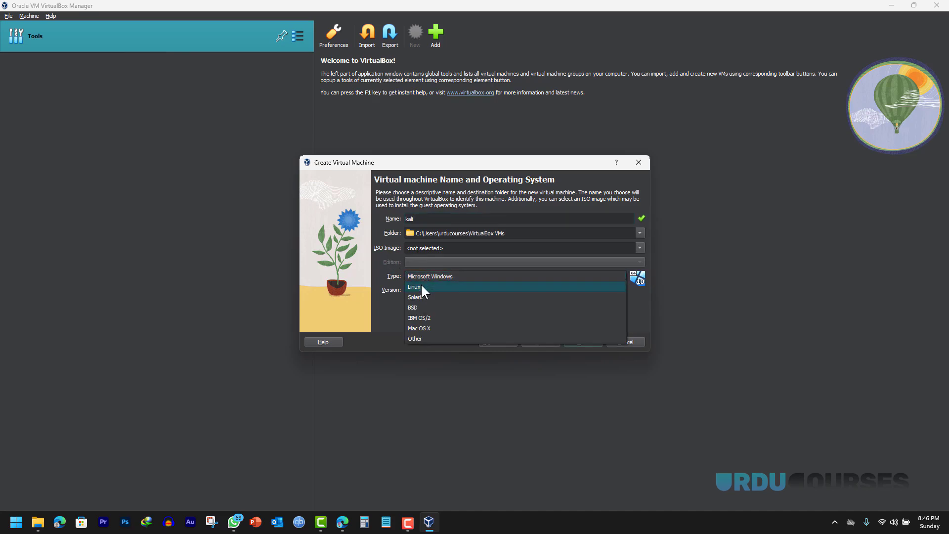
pyautogui.click(421, 287)
pyautogui.click(416, 290)
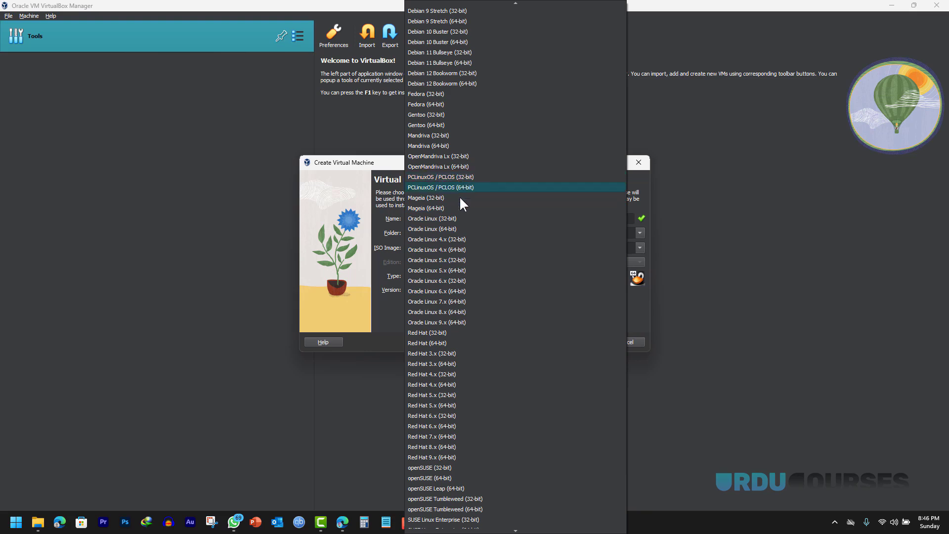
pyautogui.scroll(6, 454, 207)
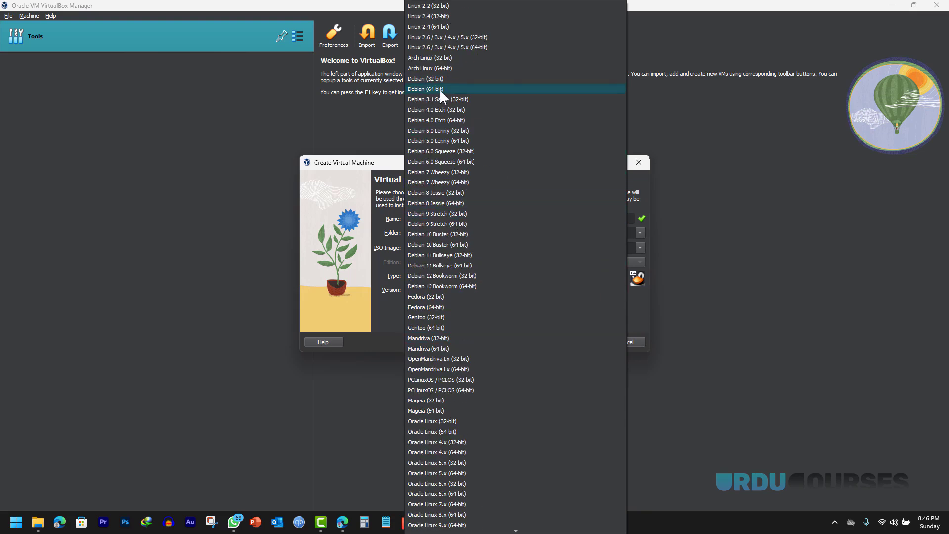
pyautogui.click(440, 90)
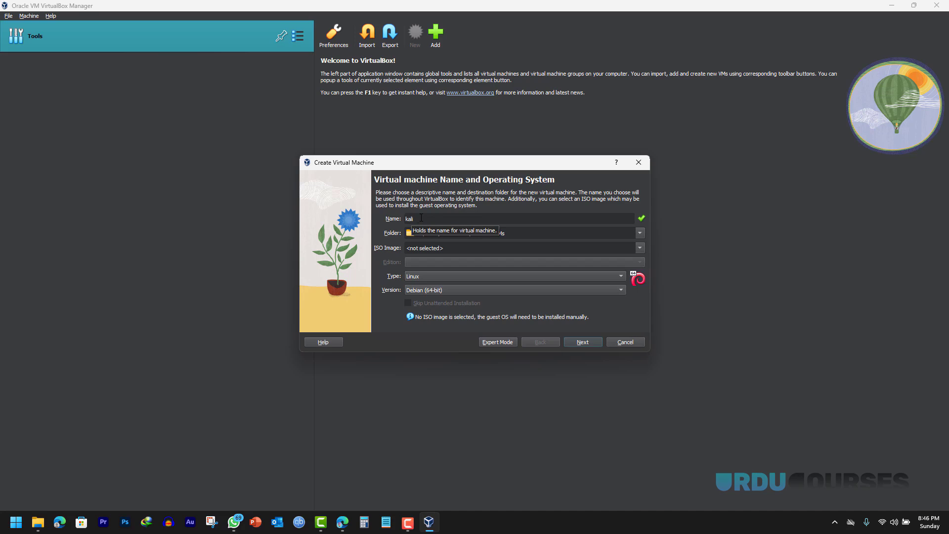
pyautogui.write('ali')
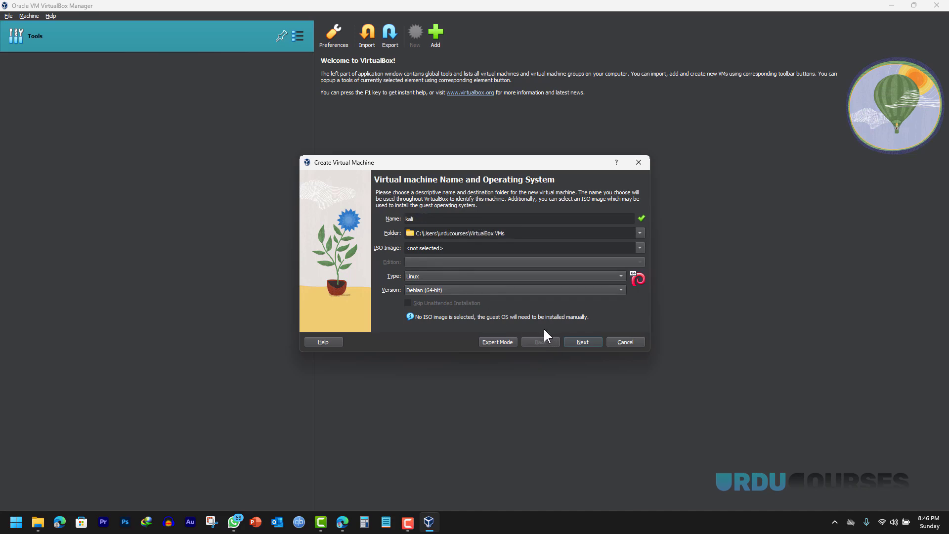
pyautogui.click(583, 340)
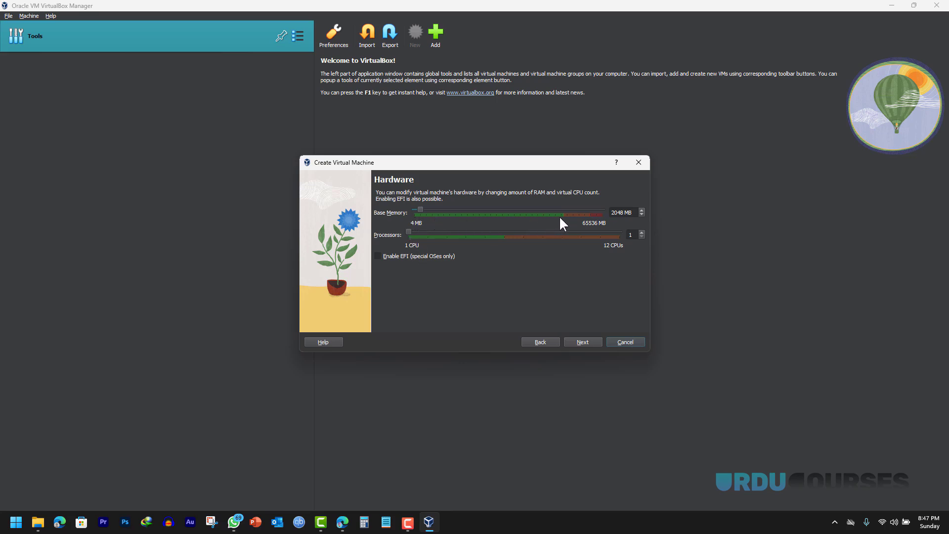
pyautogui.moveTo(419, 209)
pyautogui.mouseDown()
pyautogui.moveTo(566, 223)
pyautogui.moveTo(416, 203)
pyautogui.moveTo(557, 215)
pyautogui.moveTo(435, 210)
pyautogui.mouseUp()
# - Choose 'Use an Existing Virtual Hard Disk File' and check the empty Hard Disk Selector
pyautogui.click(582, 342)
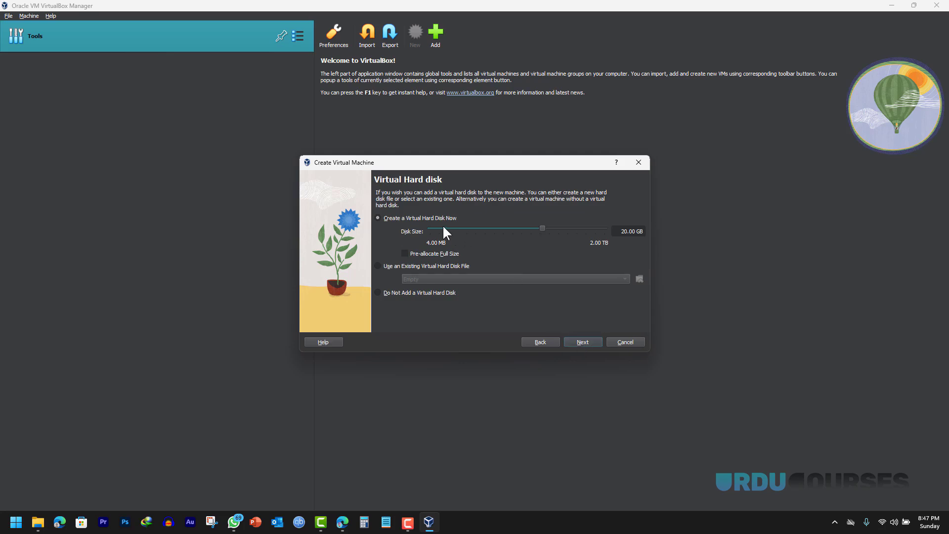
pyautogui.click(379, 265)
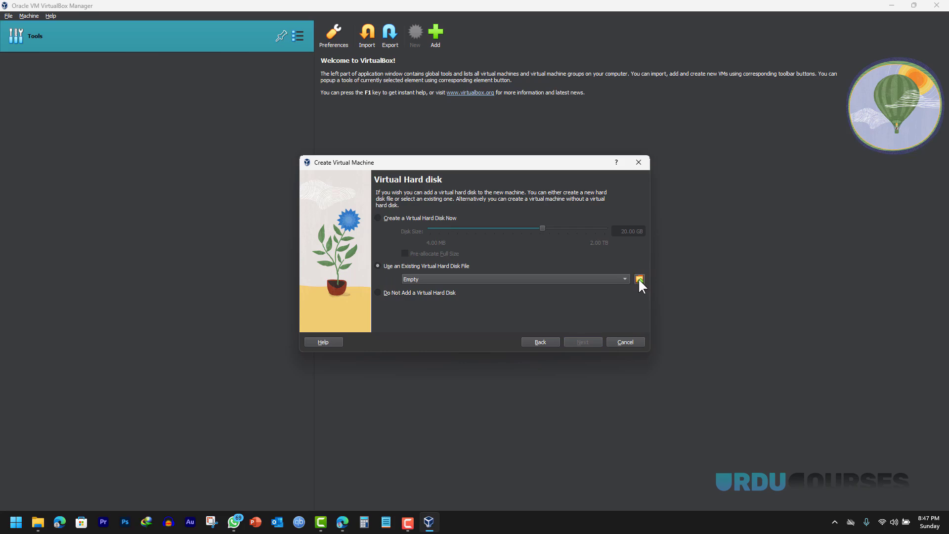
pyautogui.click(638, 280)
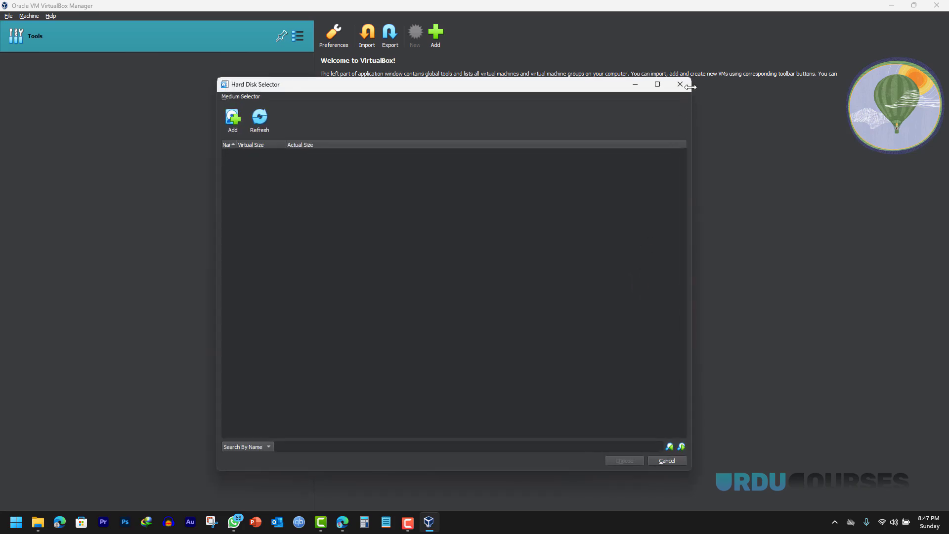
pyautogui.click(681, 84)
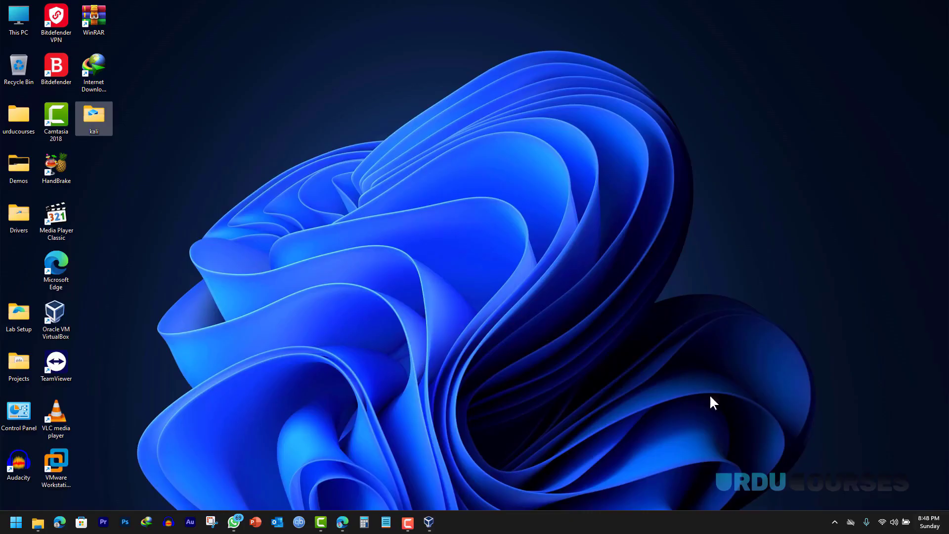
# - Open the desktop kali folder maximized with a wider Name column, then return to VirtualBox
pyautogui.doubleClick(98, 123)
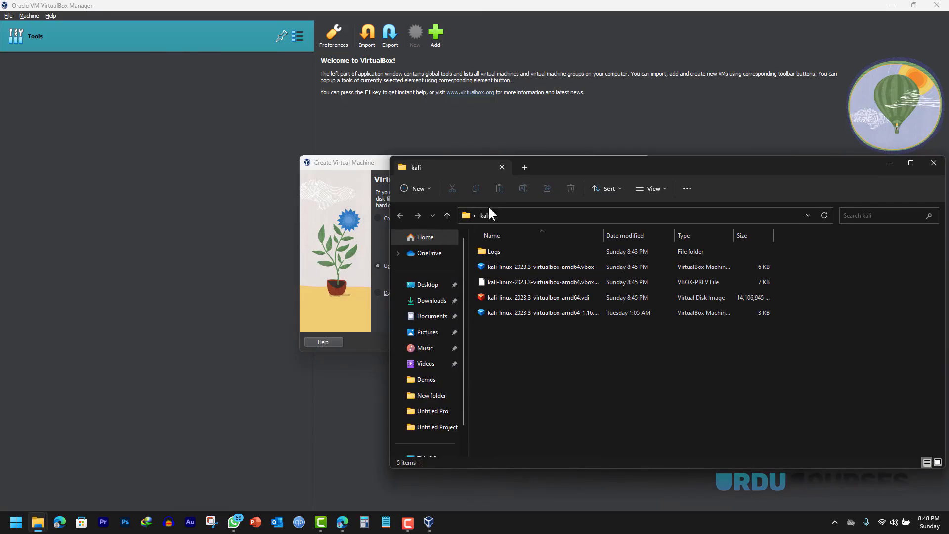
pyautogui.doubleClick(574, 158)
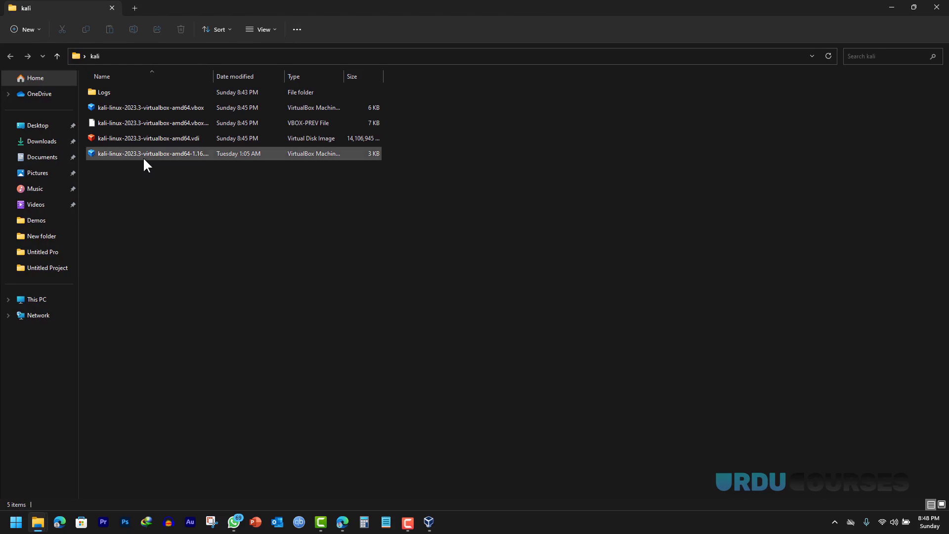
pyautogui.moveTo(214, 77); pyautogui.dragTo(259, 78)
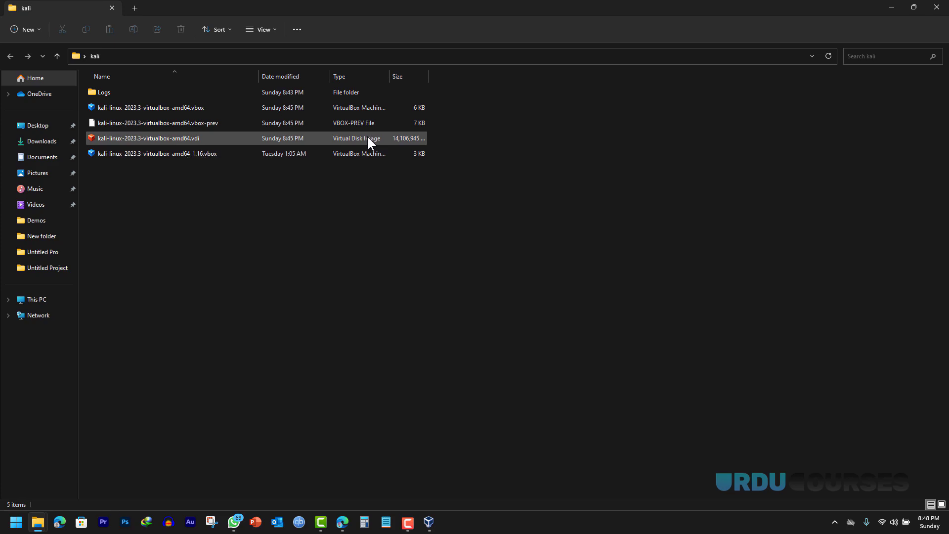
pyautogui.click(429, 522)
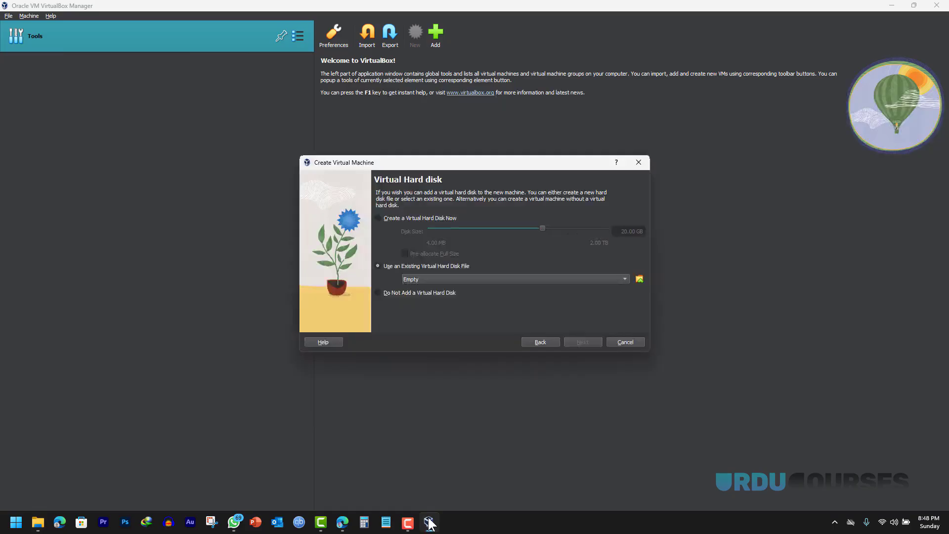
# - Attach kali-linux-2023.3-virtualbox-amd64.vdi from Desktop\kali and finish creating the kali VM
pyautogui.click(638, 279)
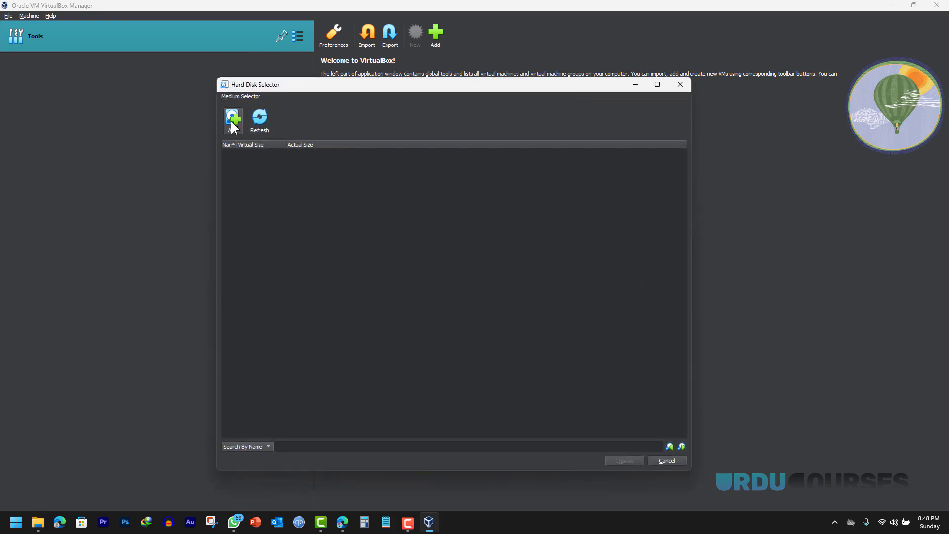
pyautogui.click(231, 123)
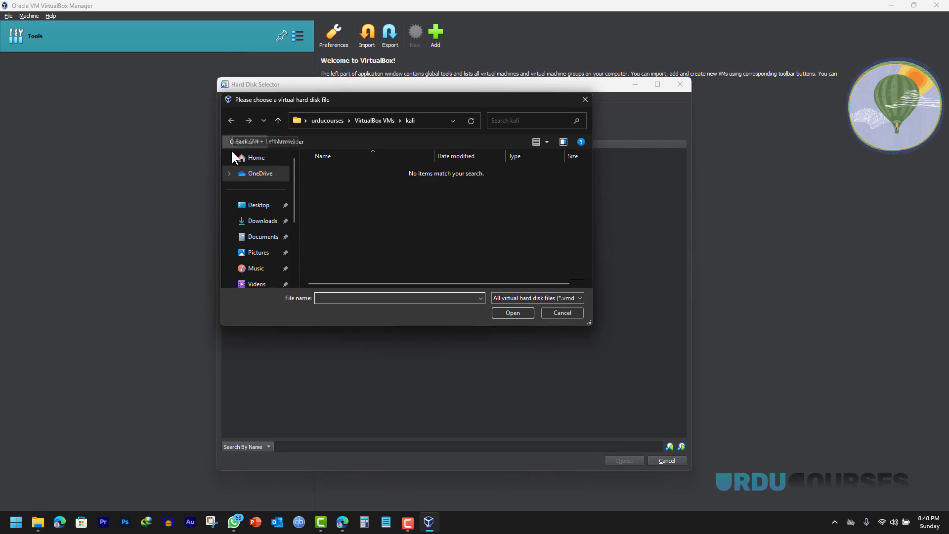
pyautogui.click(250, 210)
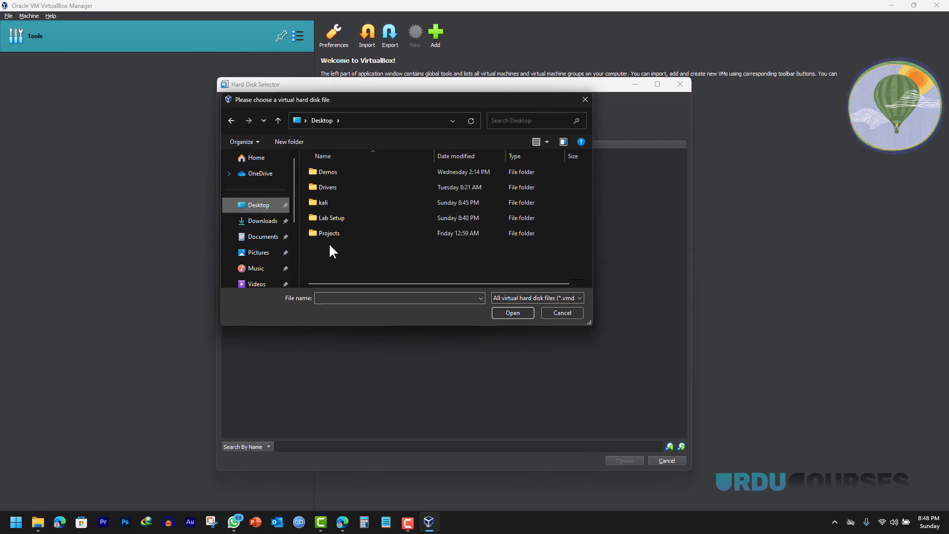
pyautogui.doubleClick(327, 202)
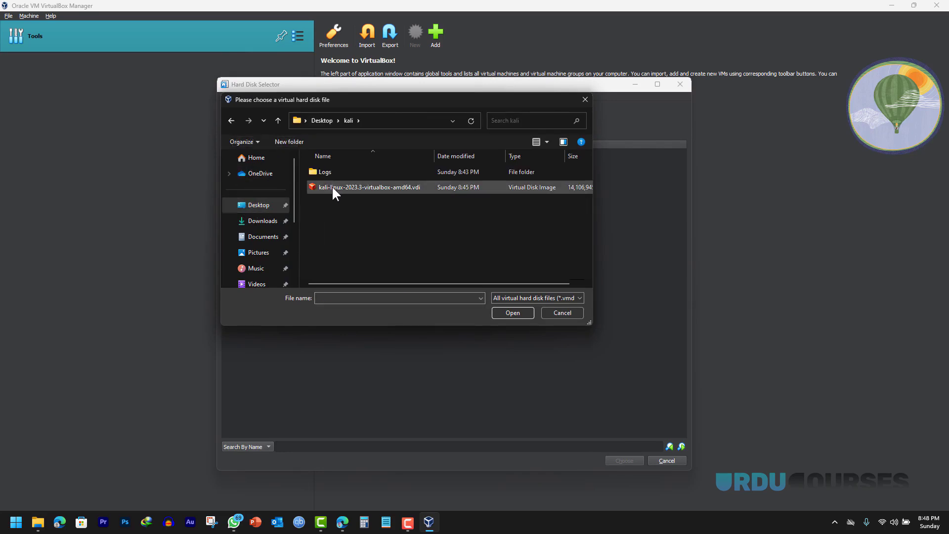
pyautogui.click(332, 187)
pyautogui.click(511, 310)
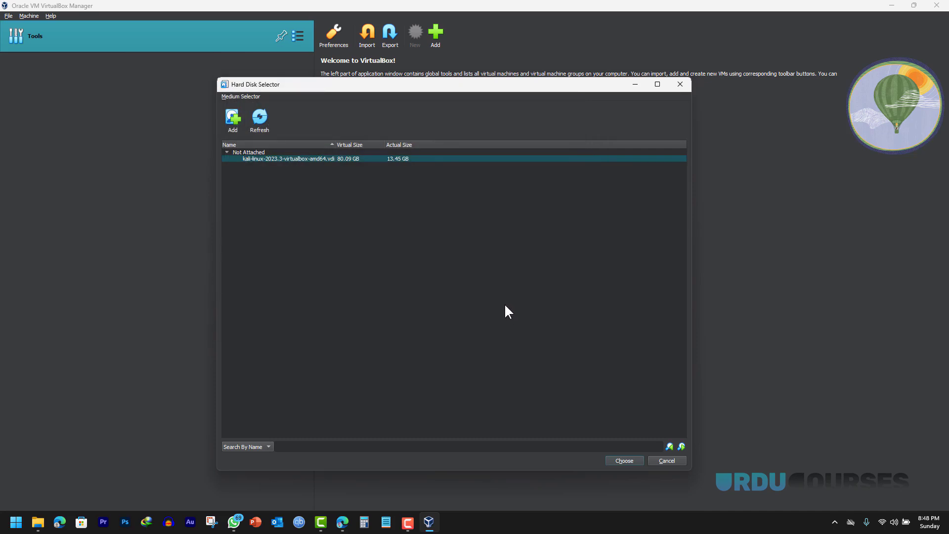
pyautogui.click(618, 462)
pyautogui.click(583, 342)
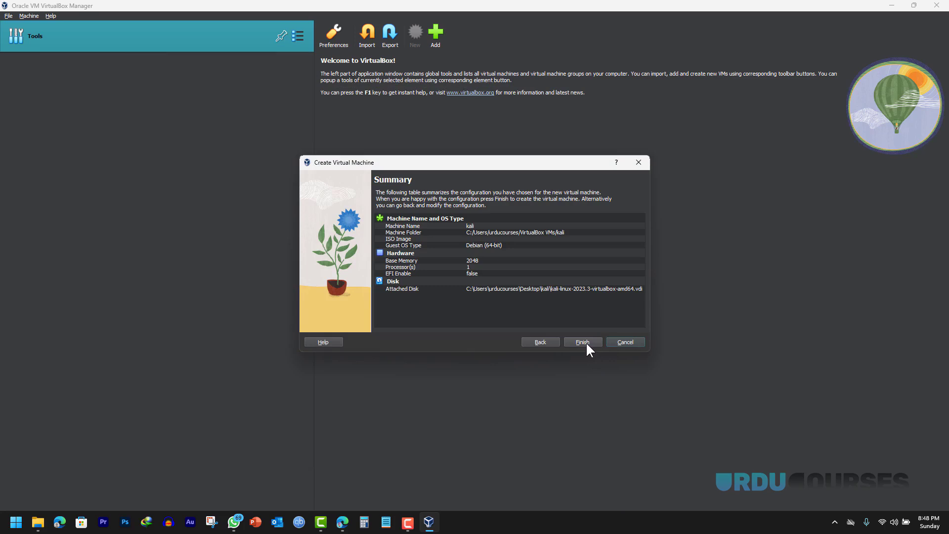
pyautogui.click(584, 341)
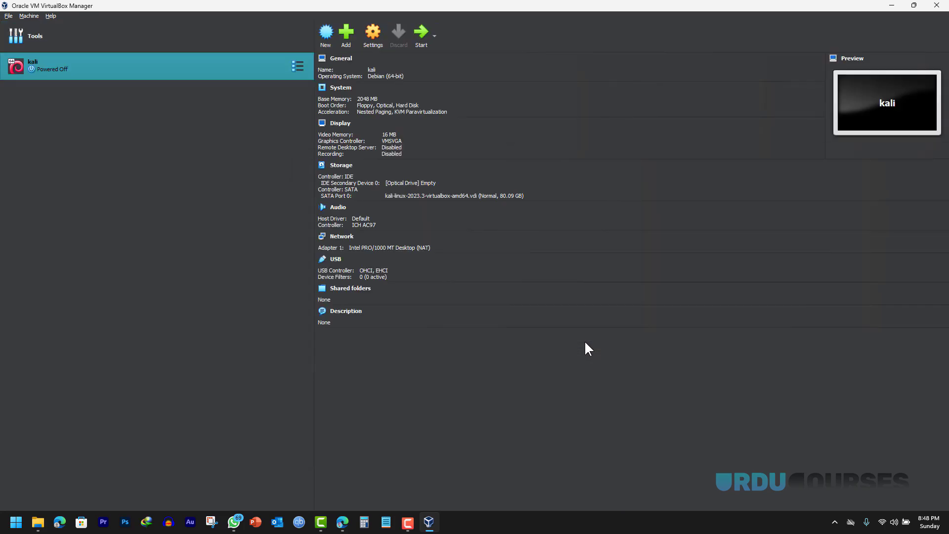
# - Set the kali VM's Display video memory to 128 MB and save
pyautogui.click(338, 126)
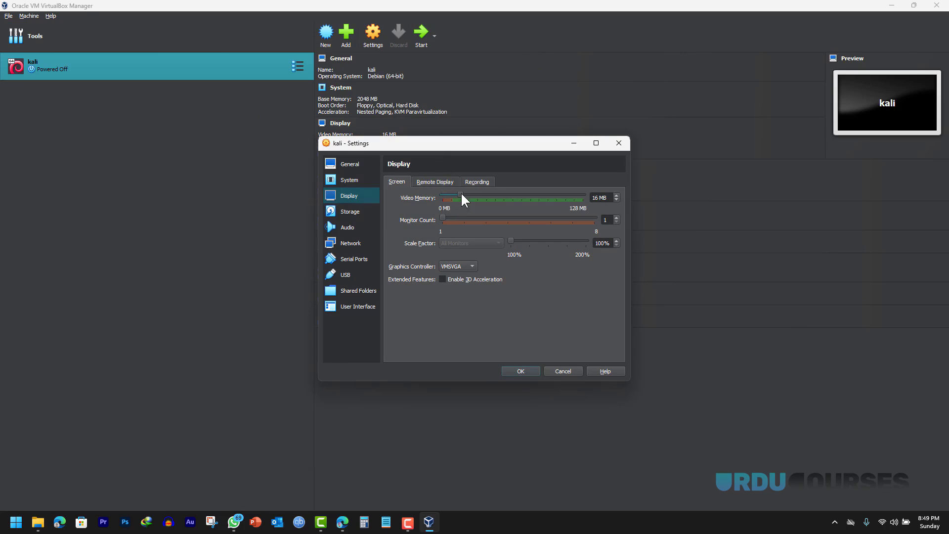
pyautogui.moveTo(461, 195); pyautogui.dragTo(592, 196)
pyautogui.click(522, 372)
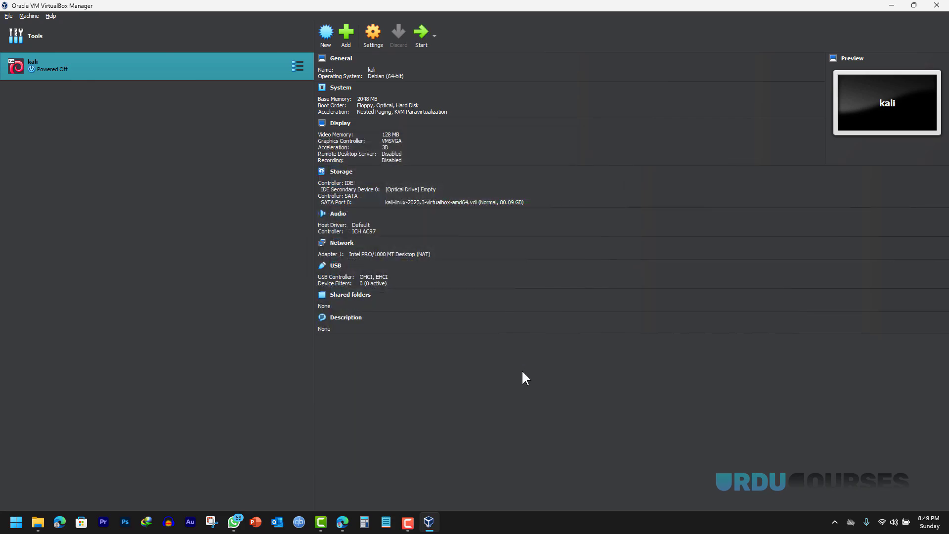
# - Start the kali VM, then move and maximize its window to the login screen
pyautogui.click(421, 33)
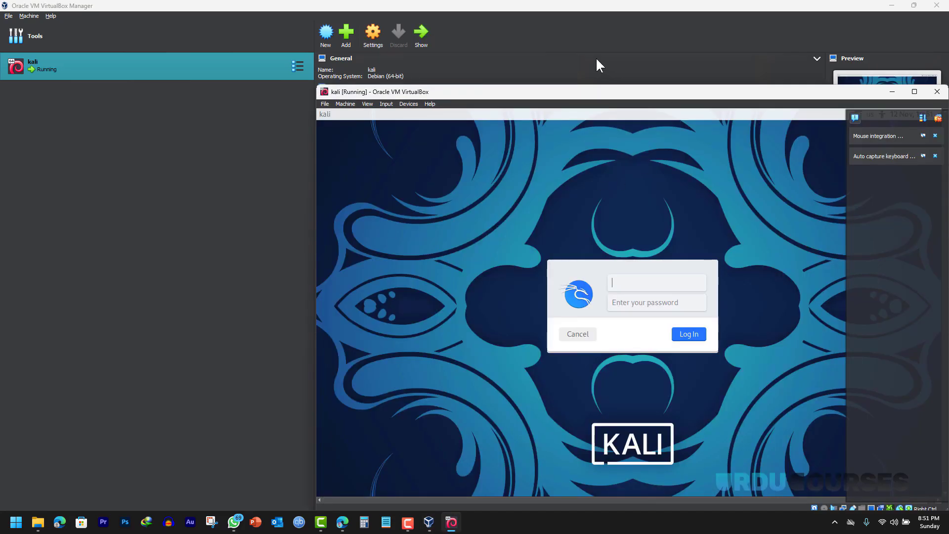
pyautogui.moveTo(588, 94); pyautogui.dragTo(423, 64)
pyautogui.click(749, 63)
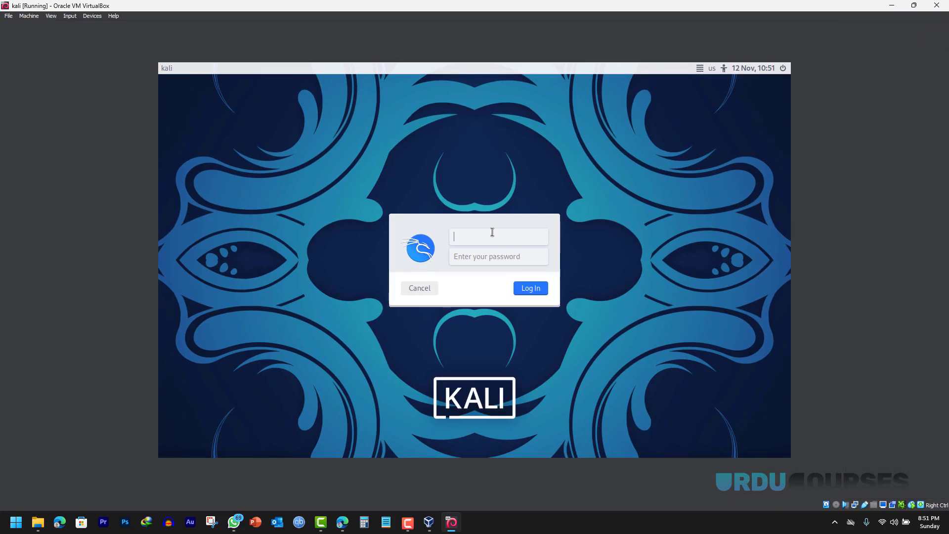
# - Log in to Kali with the default user's username and password
pyautogui.write('kali')
pyautogui.press('Tab')
pyautogui.write('kali')
pyautogui.press('Return')
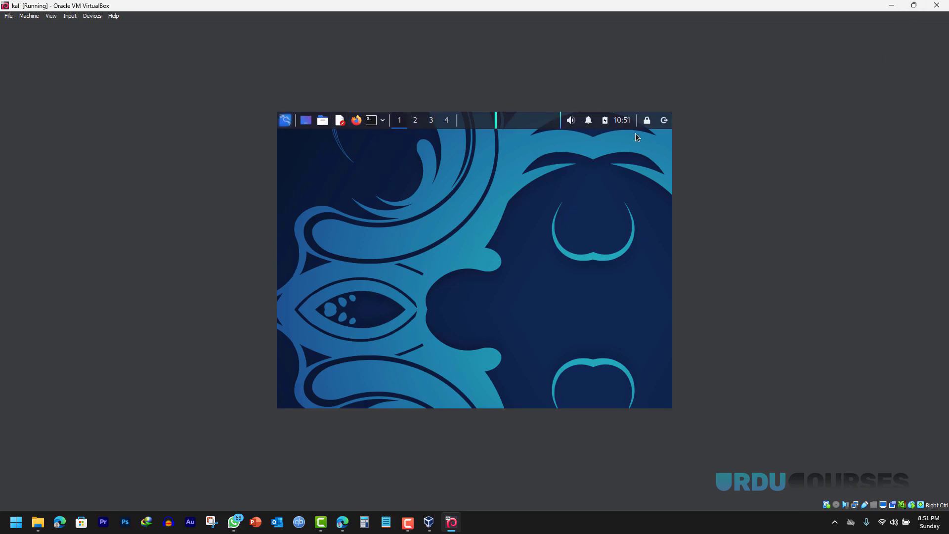
# - Restore and re-maximize the VM window so the Kali desktop fills the screen
pyautogui.click(914, 5)
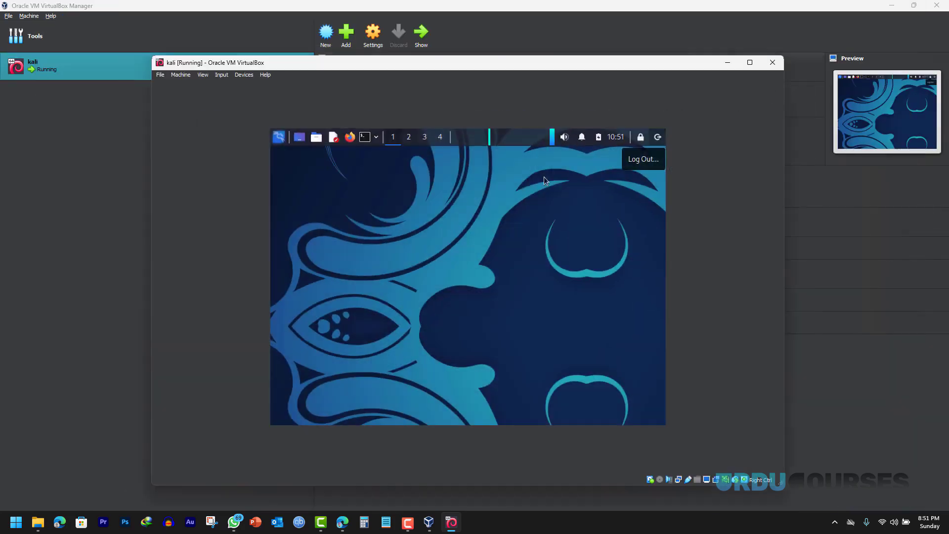
pyautogui.click(750, 62)
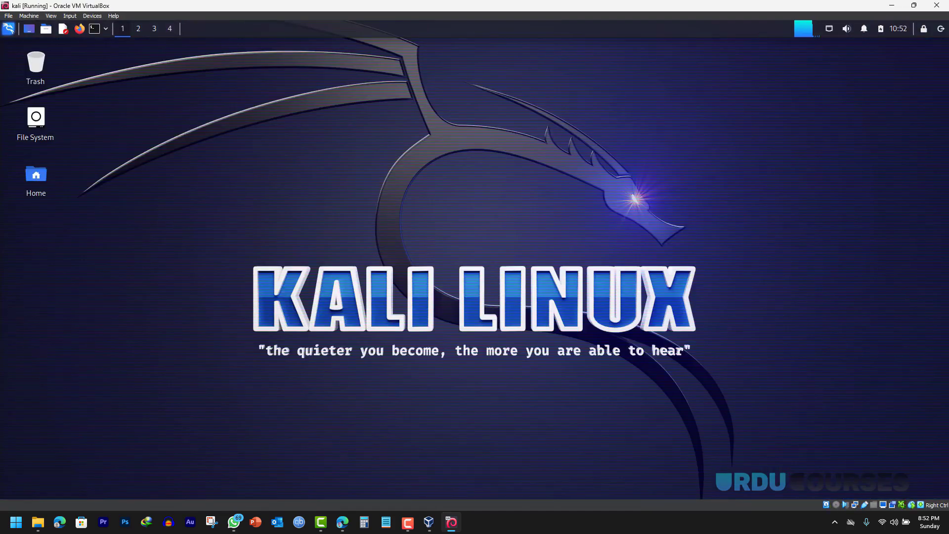
pyautogui.moveTo(202, 202); pyautogui.dragTo(791, 402)
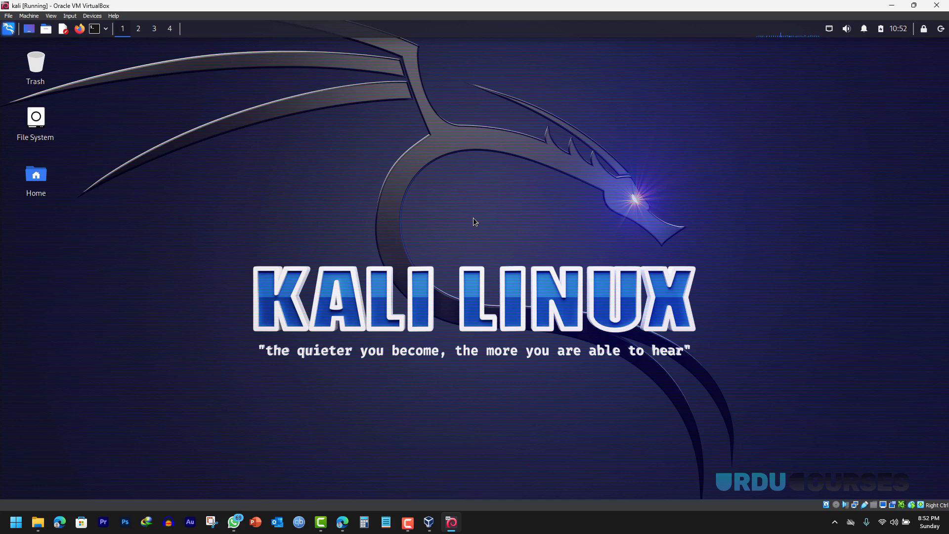
# - Search Bing for 'metasploitable 2' in a new Edge tab
pyautogui.click(343, 524)
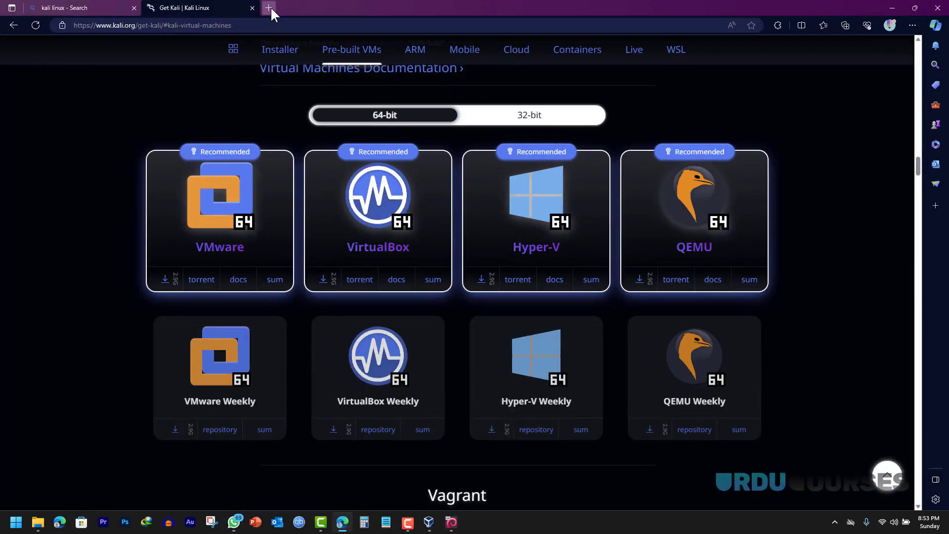
pyautogui.click(269, 8)
pyautogui.write('meta')
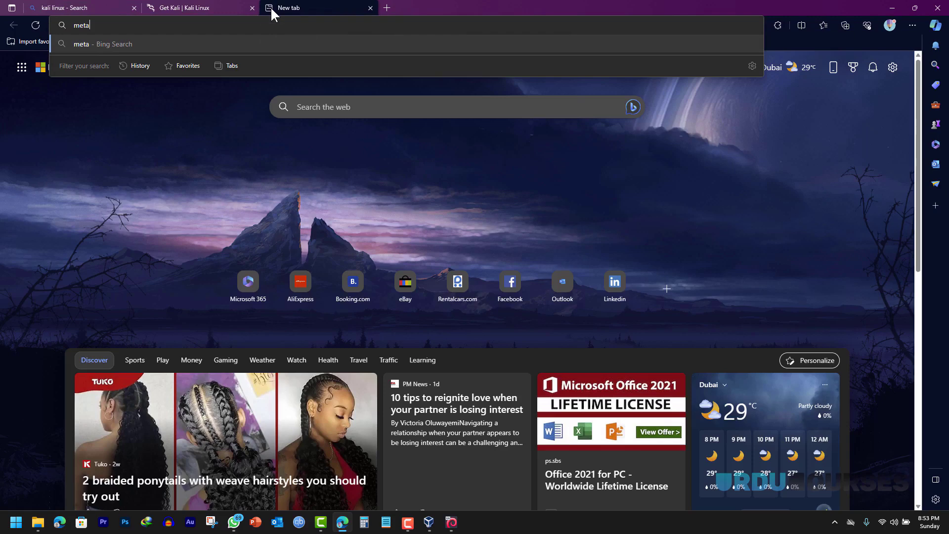
pyautogui.write('sploitable 2')
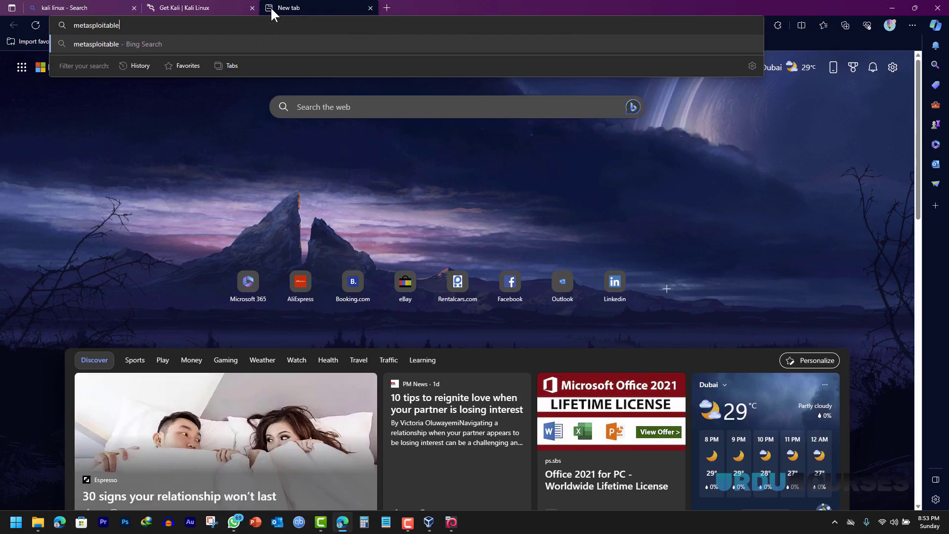
pyautogui.press('Return')
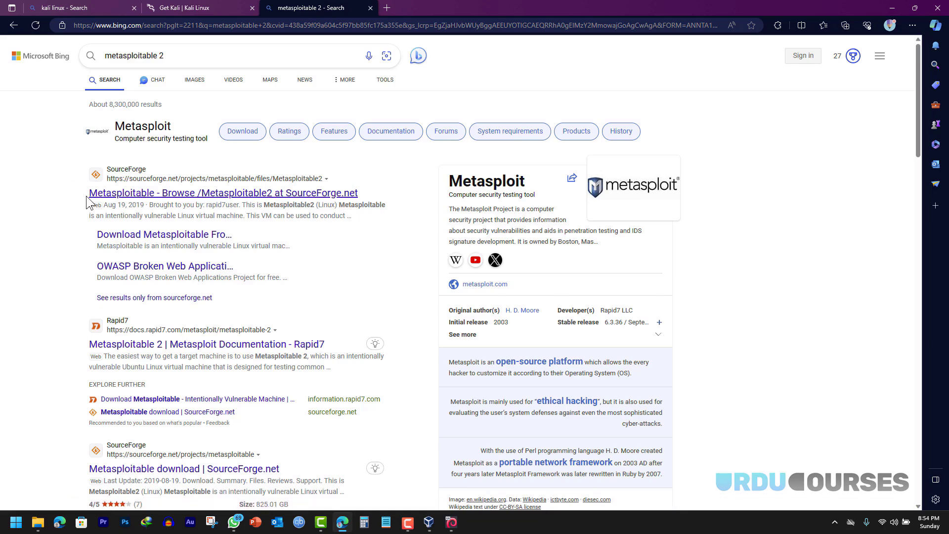
# - Open the Rapid7 Metasploitable 2 documentation result and read where the image is available
pyautogui.click(143, 346)
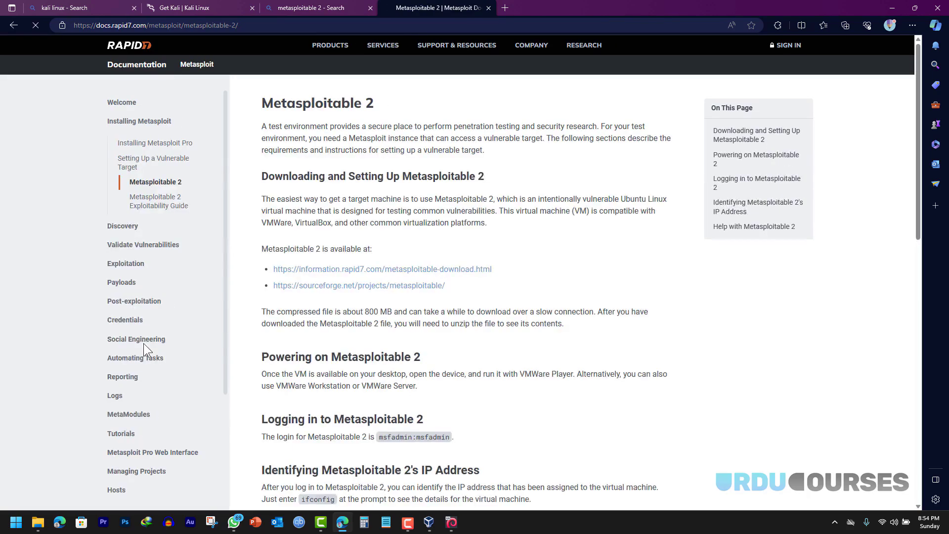
pyautogui.scroll(-6, 537, 217)
pyautogui.scroll(6, 537, 217)
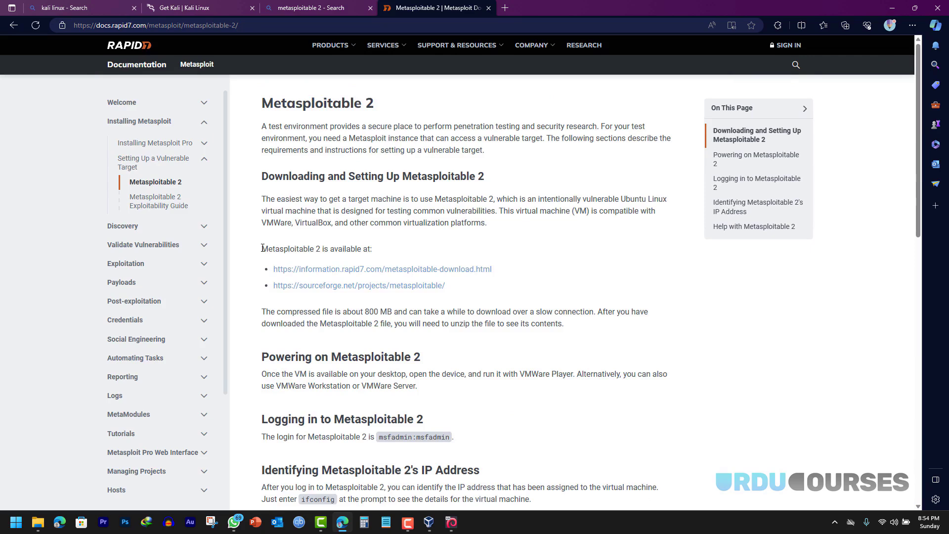
pyautogui.moveTo(261, 249); pyautogui.dragTo(372, 245)
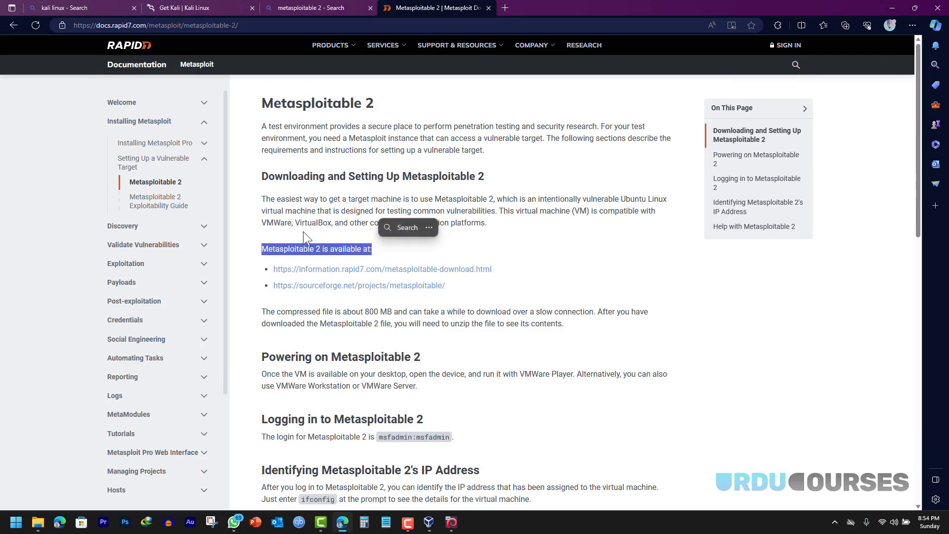
pyautogui.click(281, 210)
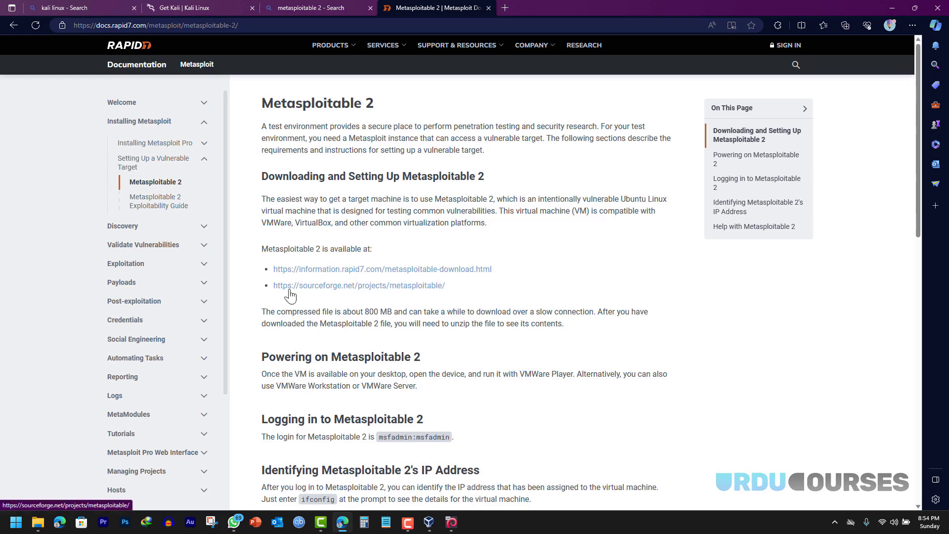
# - Follow the Rapid7 download link and scroll to the Download Now form
pyautogui.click(346, 270)
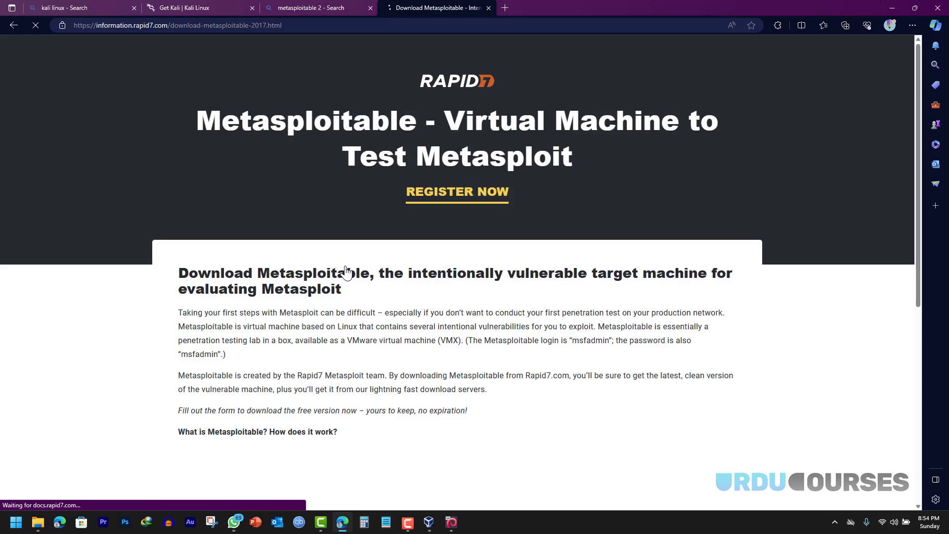
pyautogui.scroll(-5, 346, 269)
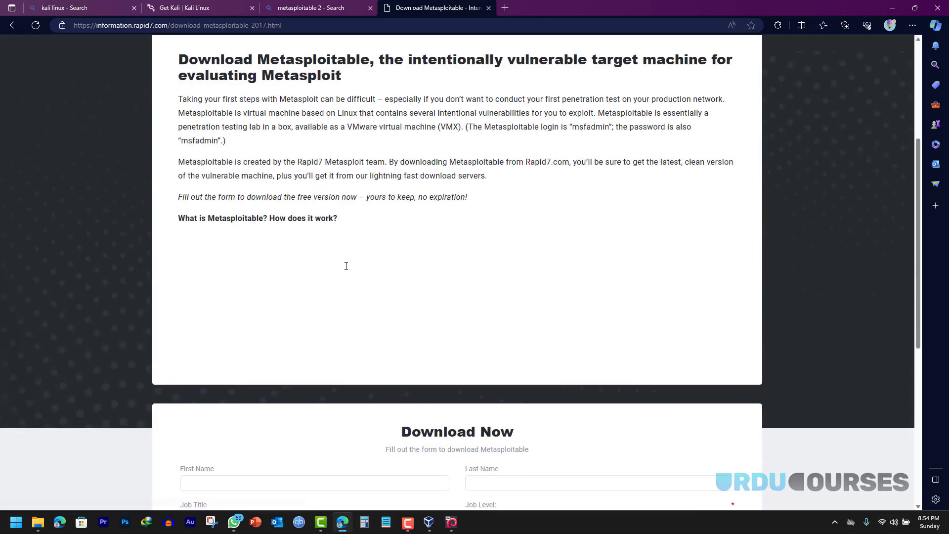
pyautogui.scroll(-3, 346, 266)
pyautogui.scroll(-3, 346, 266)
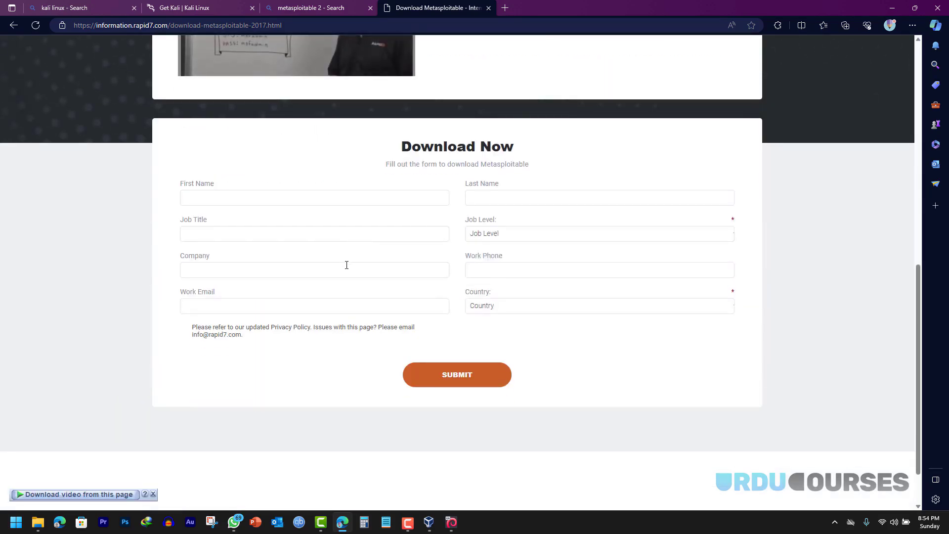
# - Enter the first name, job title 'owner', job level Analyst and company 'buni'
pyautogui.click(265, 199)
pyautogui.write('t')
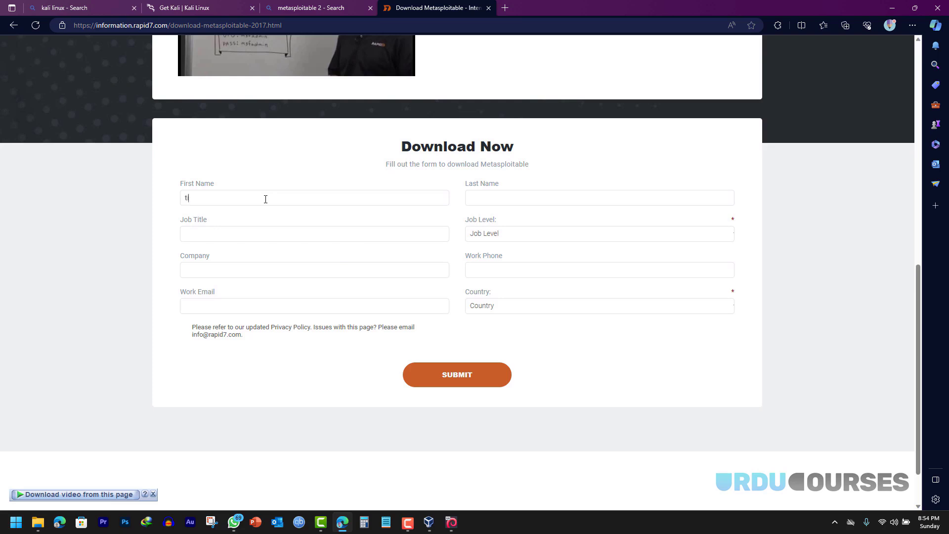
pyautogui.write('imhortem')
pyautogui.click(333, 232)
pyautogui.write('owner')
pyautogui.click(499, 235)
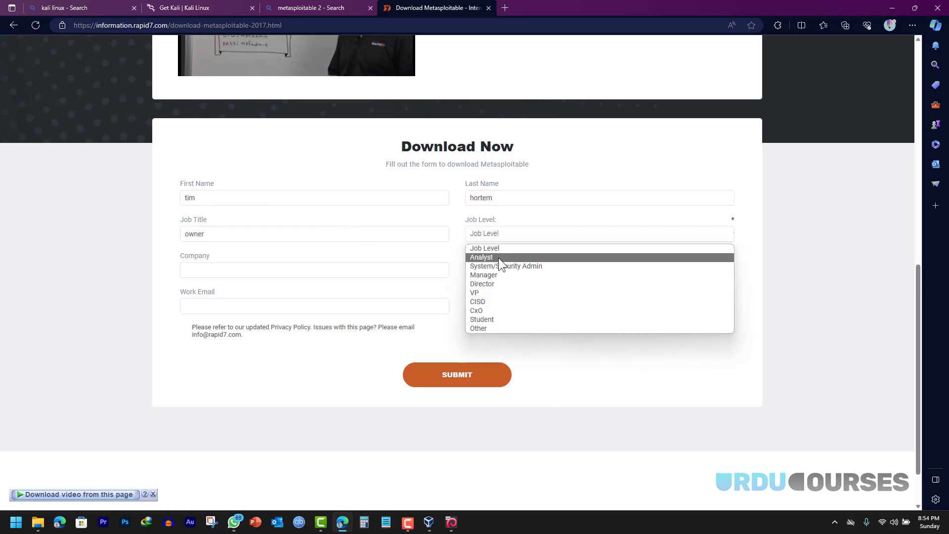
pyautogui.click(498, 257)
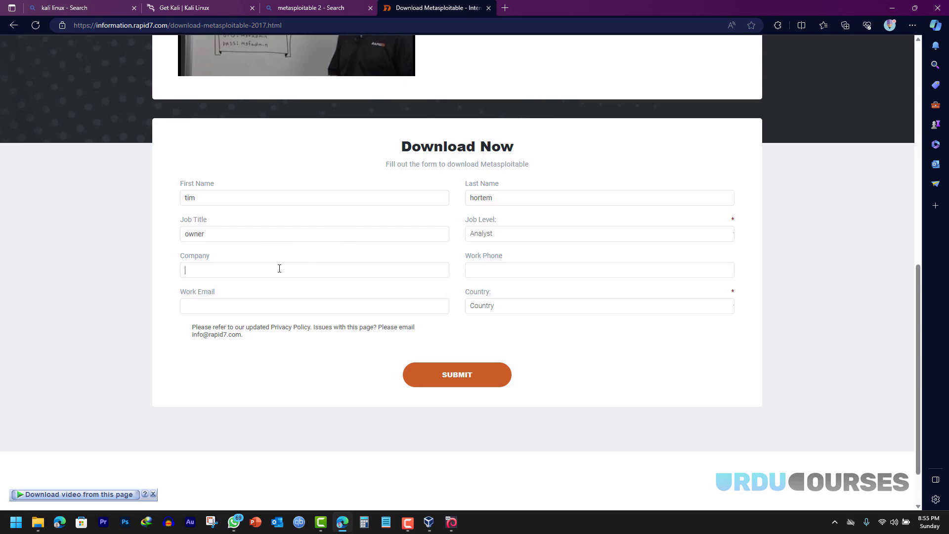
pyautogui.write('buni')
pyautogui.click(527, 269)
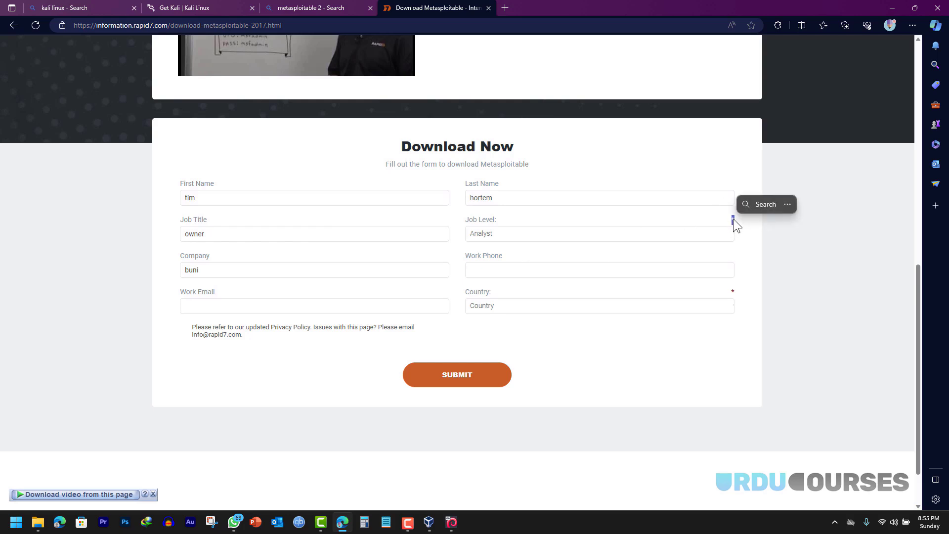
# - Choose United States and Alabama, fill in work email and phone, and submit
pyautogui.click(671, 309)
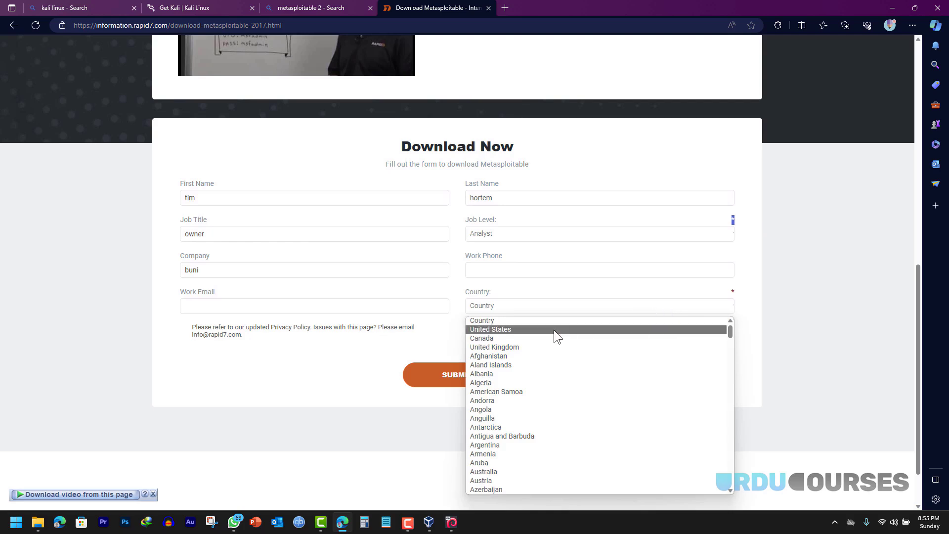
pyautogui.click(554, 329)
pyautogui.click(254, 345)
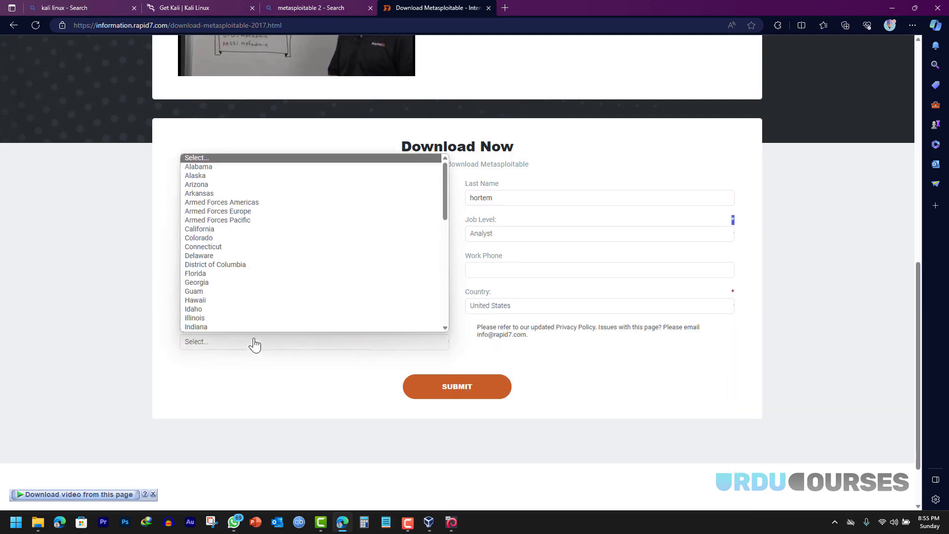
pyautogui.click(213, 168)
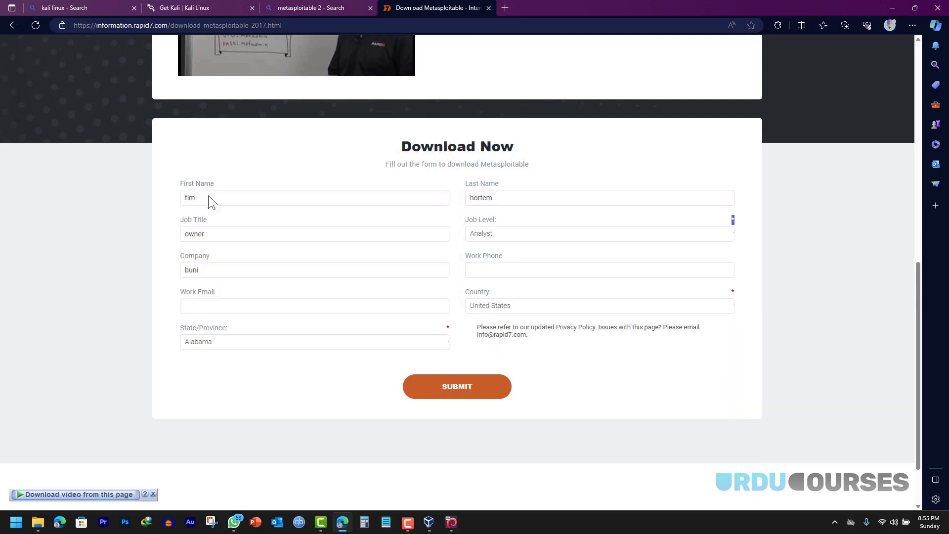
pyautogui.click(209, 306)
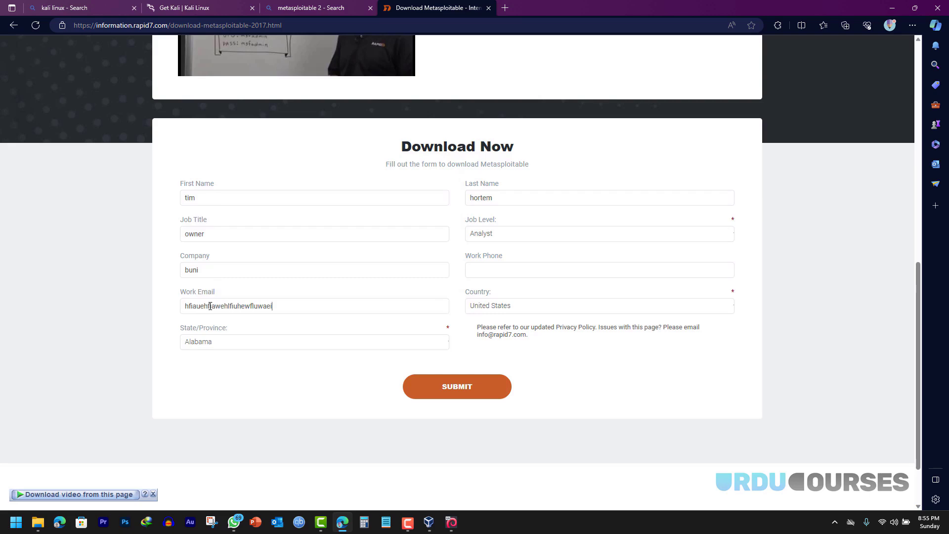
pyautogui.press('Tab')
pyautogui.click(457, 385)
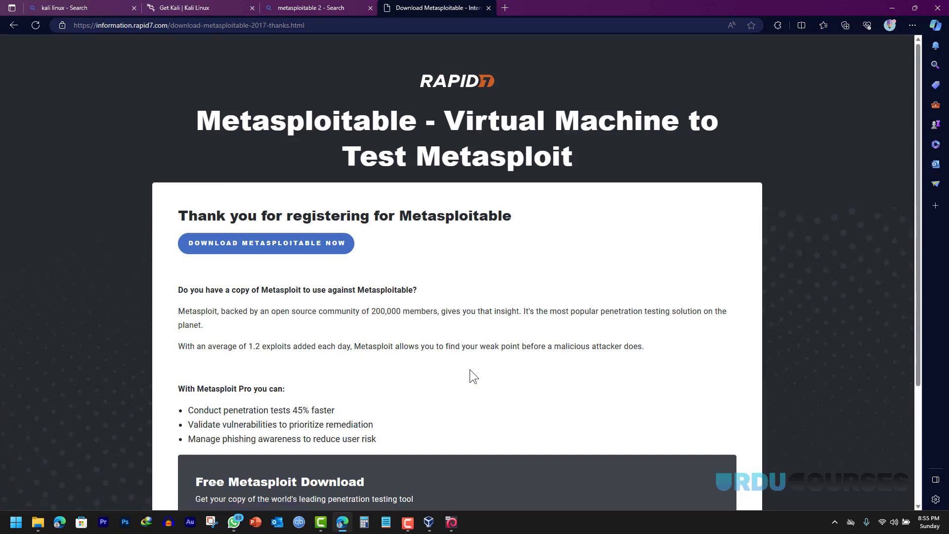
# - Download metasploitable-linux-2.0.0.zip through IDM, dismiss its progress window, and minimize Edge
pyautogui.click(246, 250)
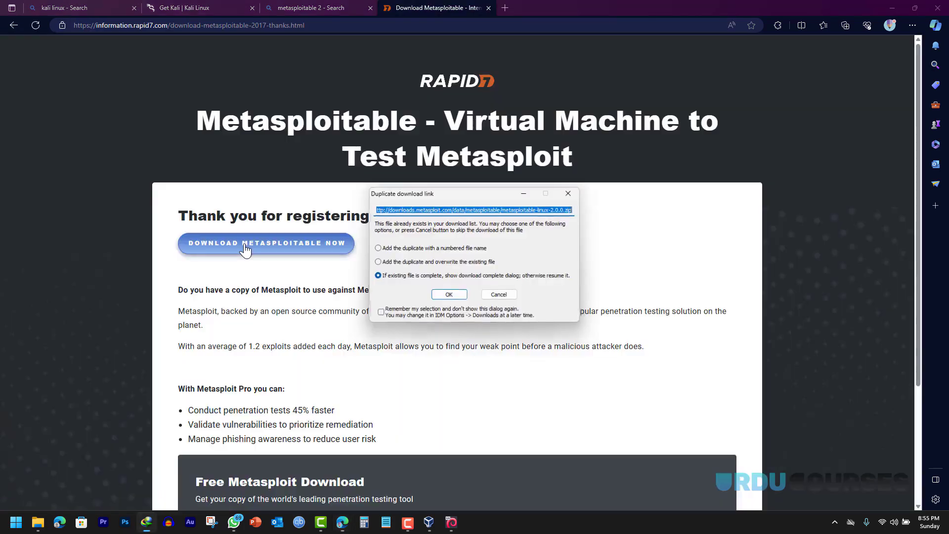
pyautogui.click(441, 297)
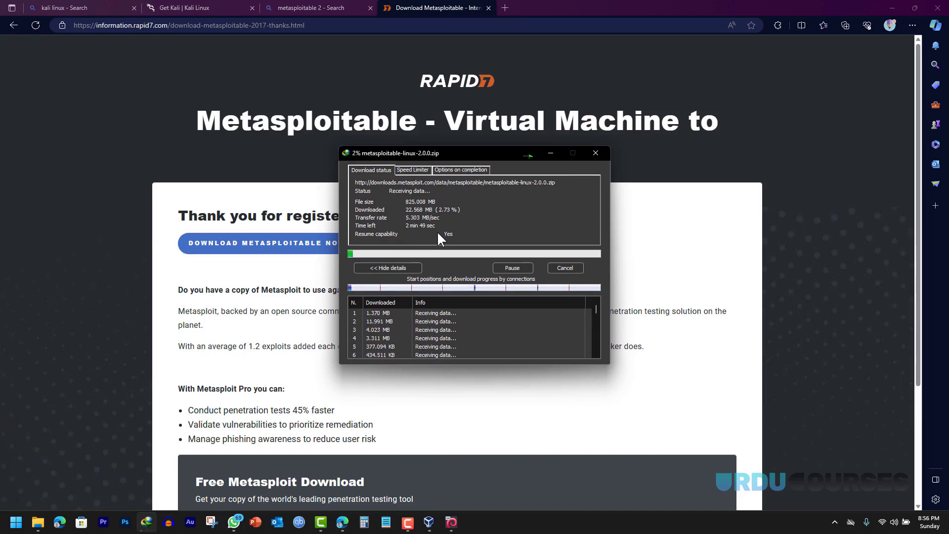
pyautogui.click(564, 269)
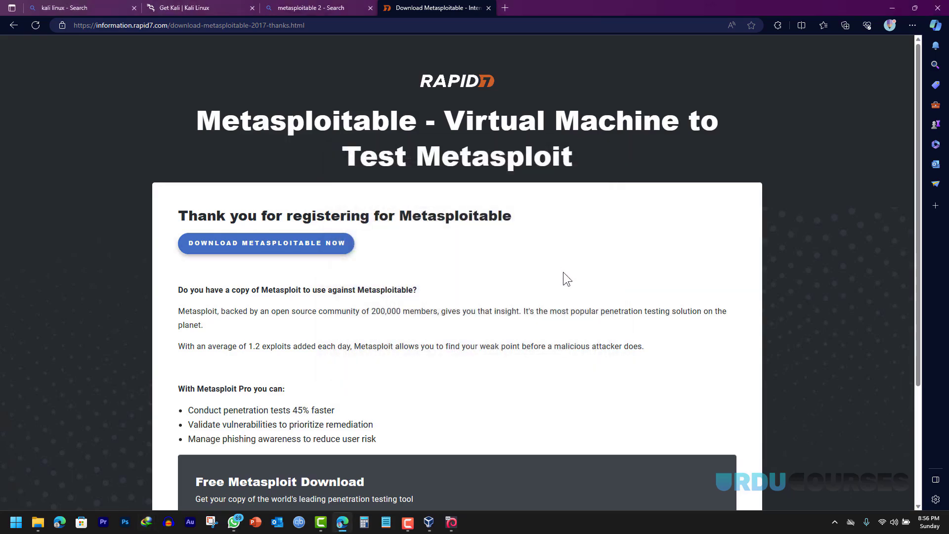
pyautogui.click(892, 7)
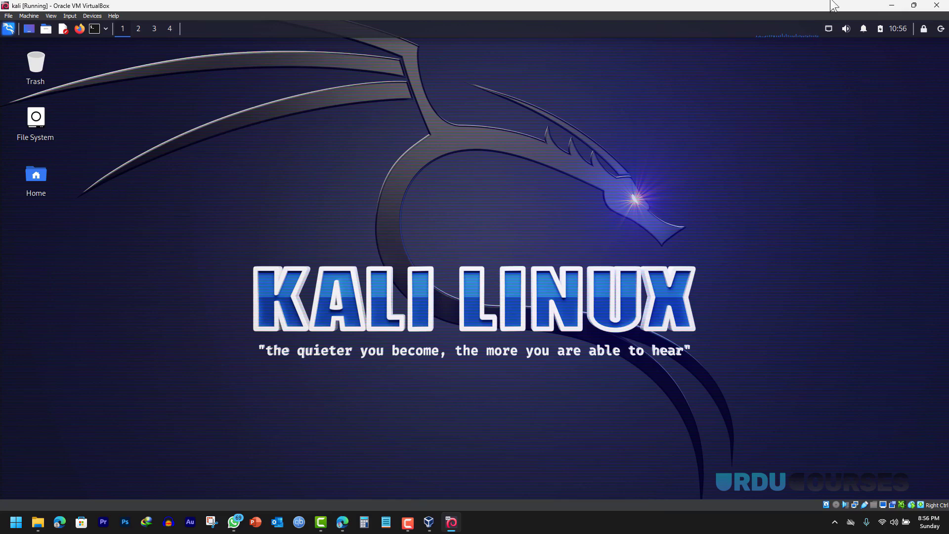
# - Open the Lab Setup folder and extract metasploitable-linux-2.0.0.zip into its own folder
pyautogui.click(891, 6)
pyautogui.click(892, 7)
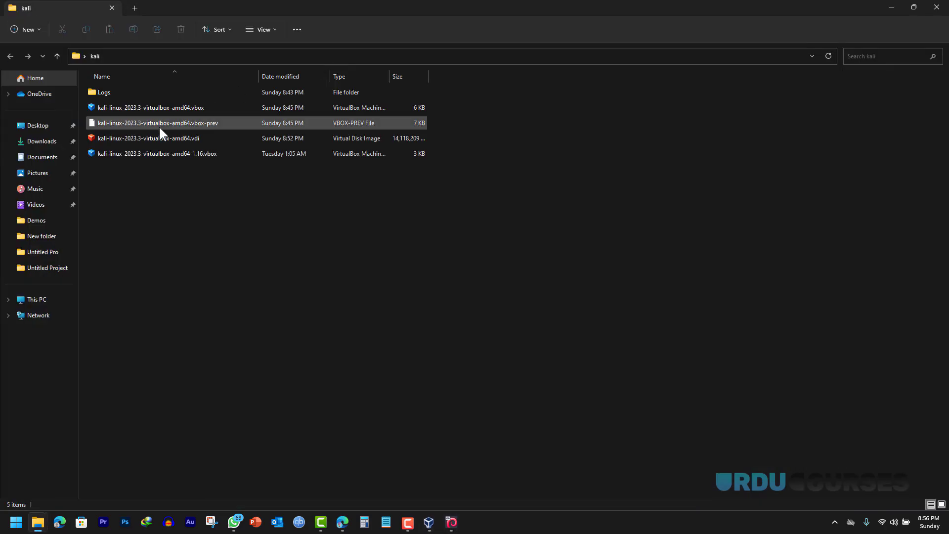
pyautogui.click(891, 7)
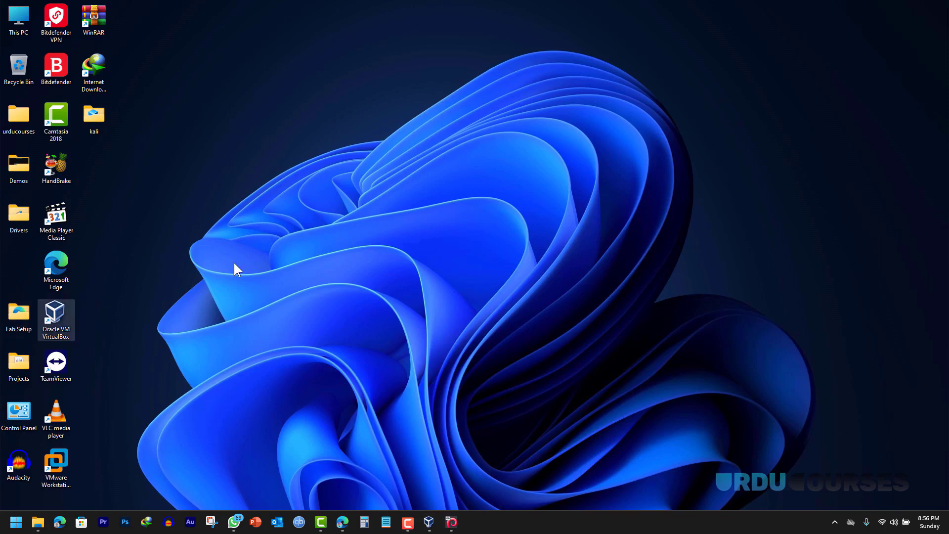
pyautogui.press('Return')
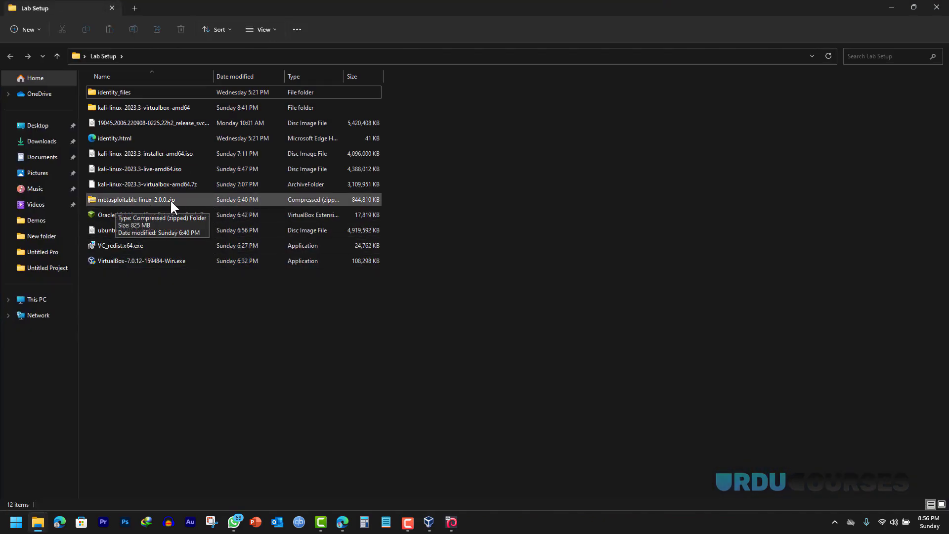
pyautogui.click(166, 198)
pyautogui.rightClick(165, 197)
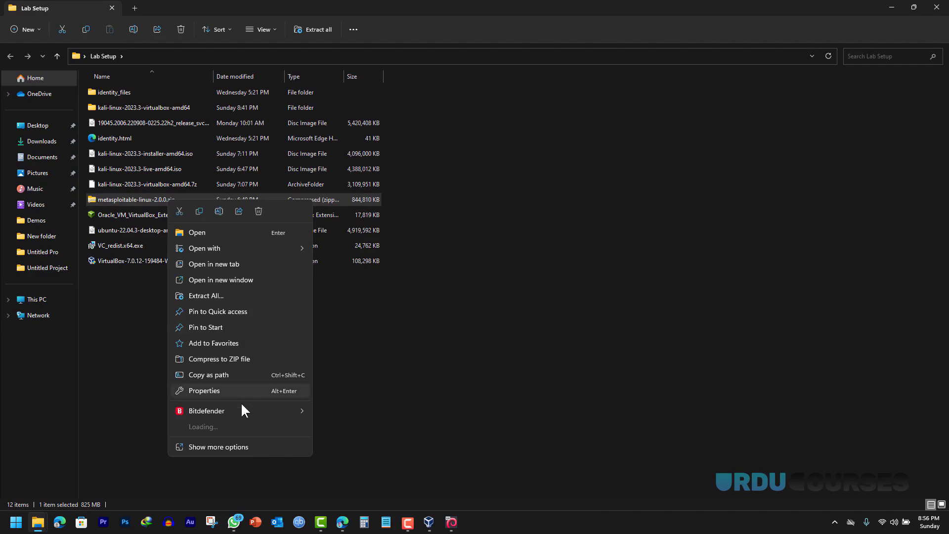
pyautogui.moveTo(246, 425)
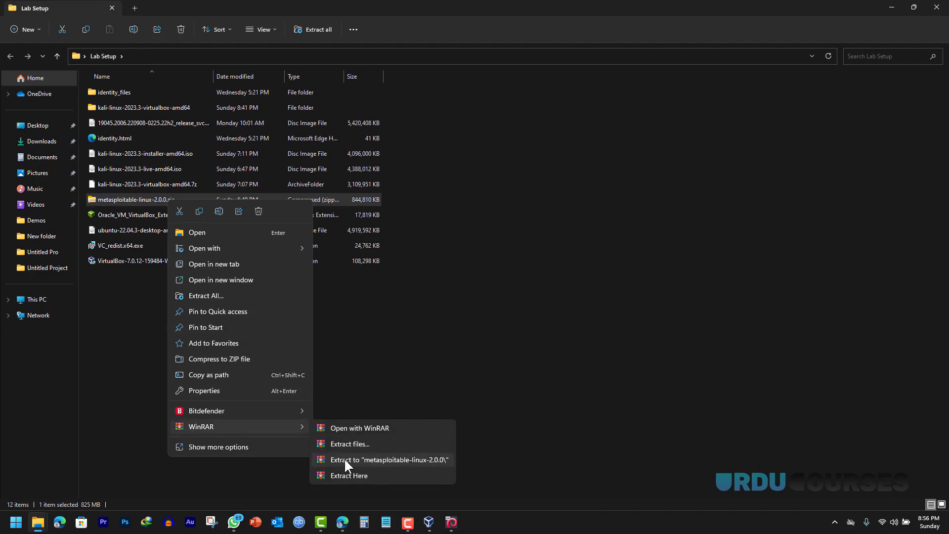
pyautogui.click(345, 460)
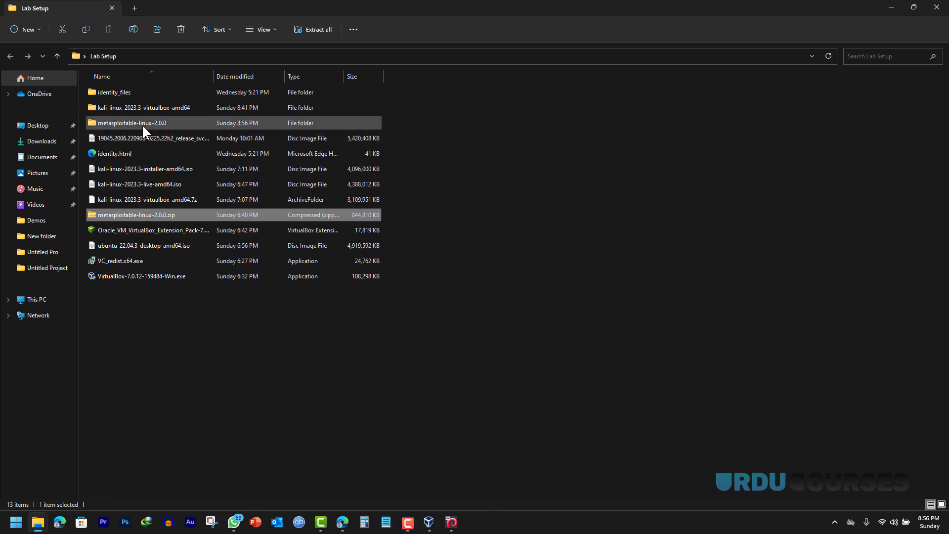
# - Copy the Metasploitable2-Linux folder to the desktop and rename it 'meta 2'
pyautogui.doubleClick(141, 124)
pyautogui.doubleClick(130, 92)
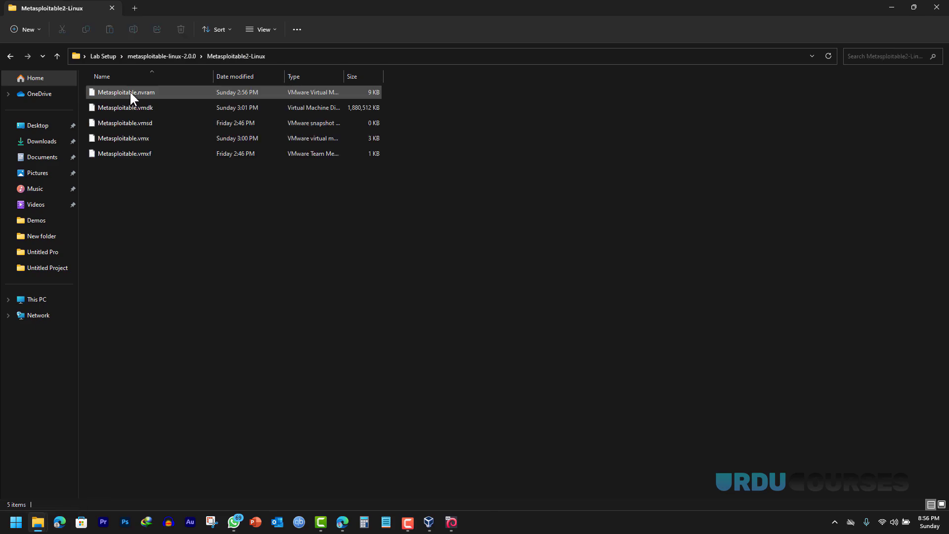
pyautogui.click(10, 56)
pyautogui.rightClick(134, 91)
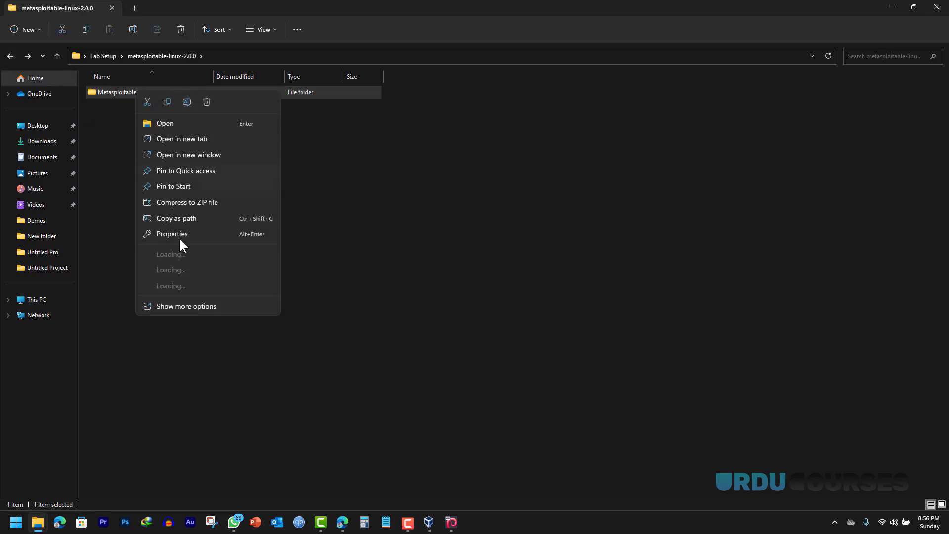
pyautogui.click(162, 100)
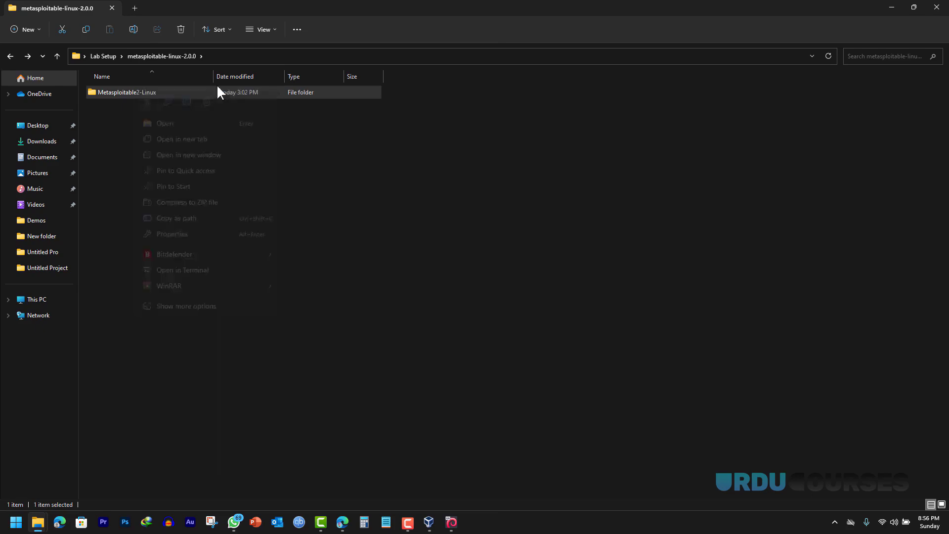
pyautogui.click(892, 8)
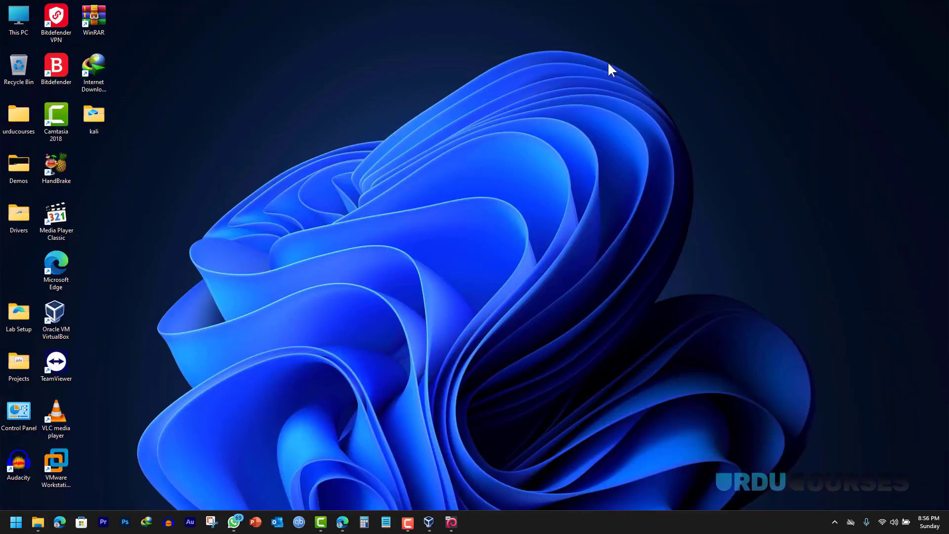
pyautogui.rightClick(114, 150)
pyautogui.click(130, 159)
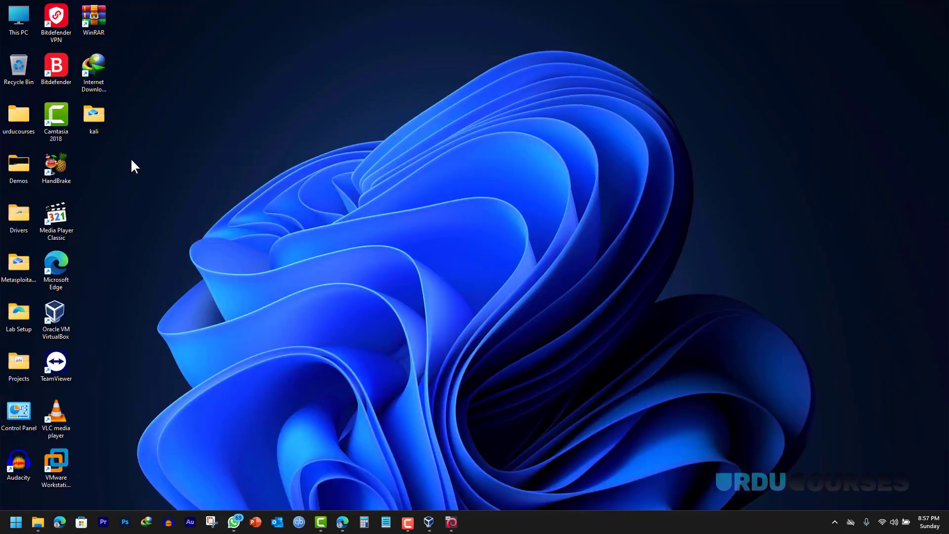
pyautogui.moveTo(20, 269); pyautogui.dragTo(108, 174)
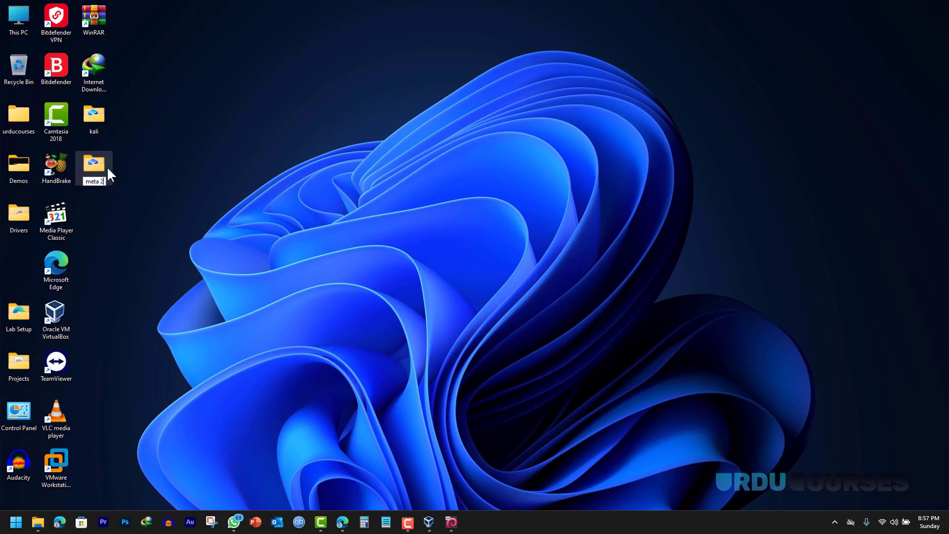
pyautogui.press('Return')
# - Open the meta 2 folder and widen the Type column to show its files
pyautogui.doubleClick(102, 159)
pyautogui.moveTo(406, 104); pyautogui.dragTo(93, 110)
pyautogui.click(402, 108)
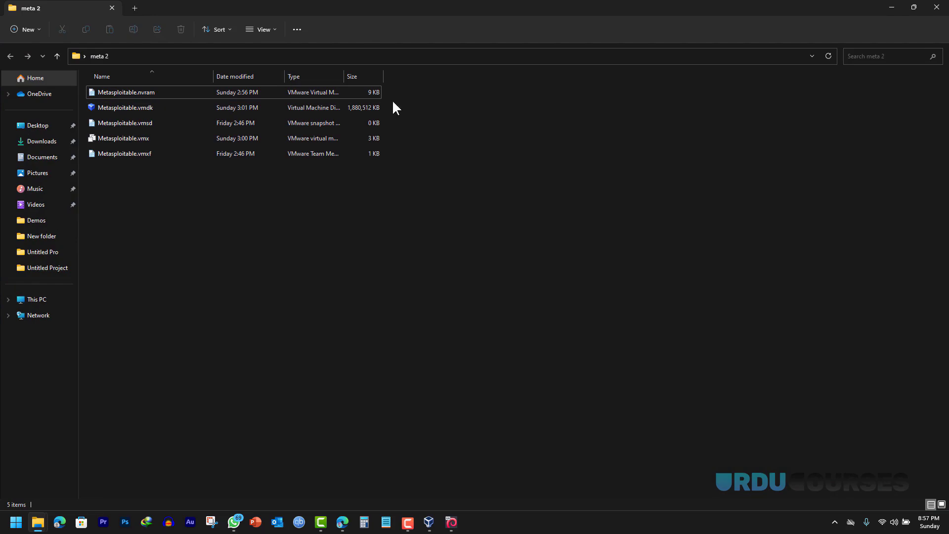
pyautogui.moveTo(344, 77); pyautogui.dragTo(411, 77)
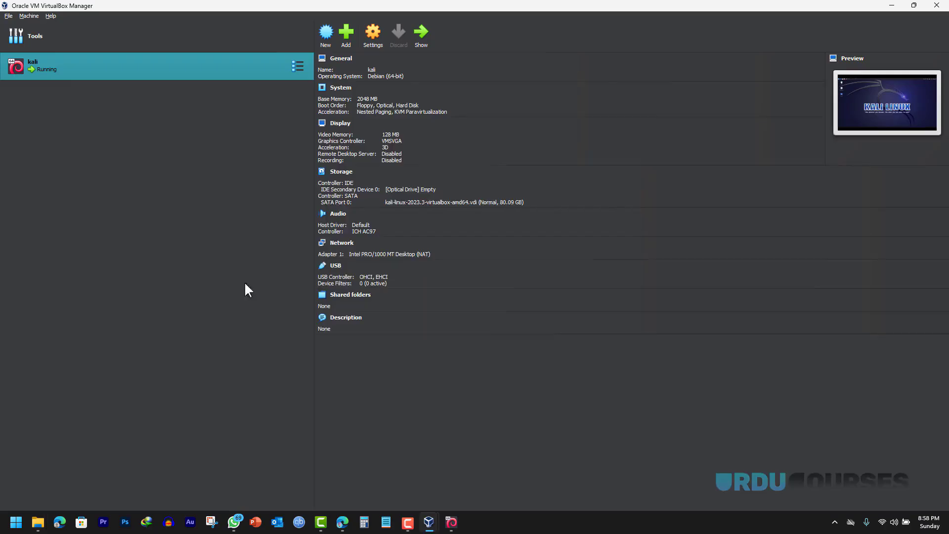
# - Name the new machine meta2 with type Linux and version Ubuntu (32-bit)
pyautogui.click(323, 31)
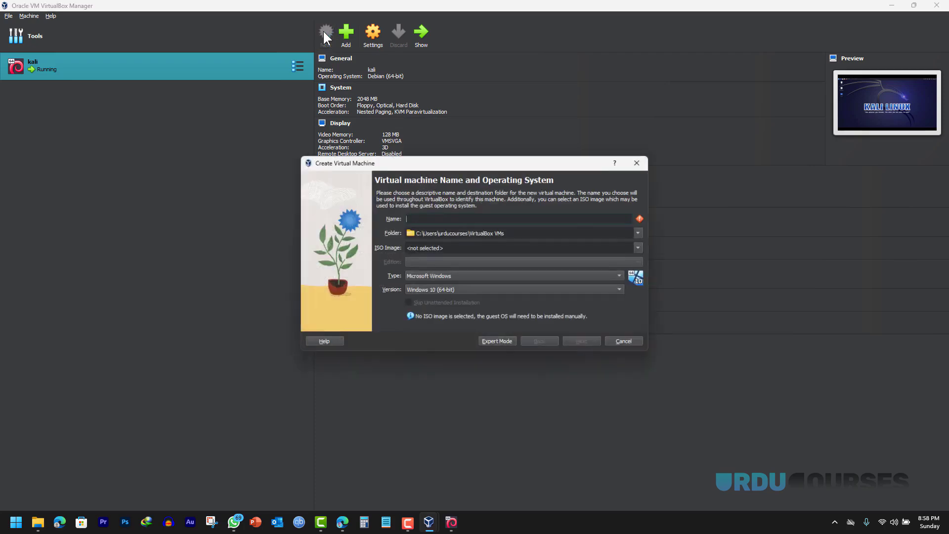
pyautogui.write('meta2')
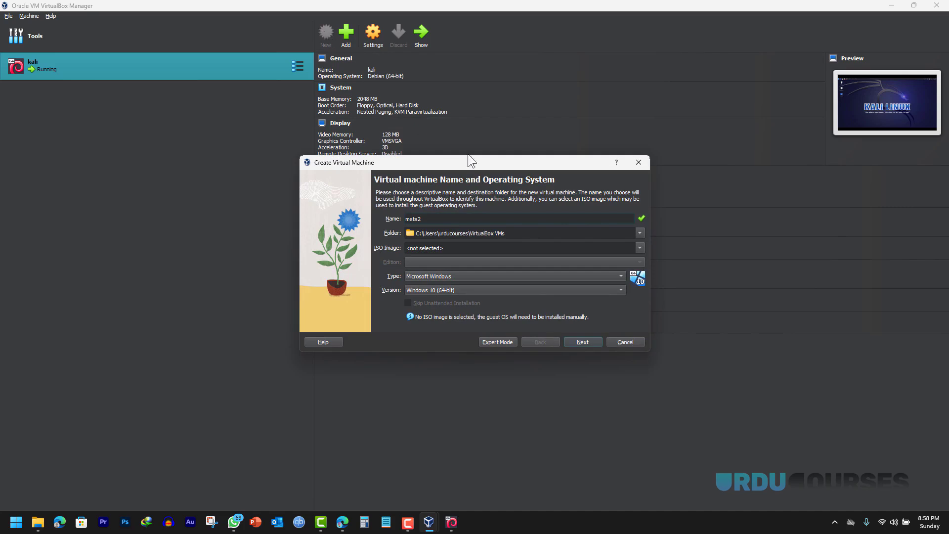
pyautogui.click(435, 273)
pyautogui.click(425, 283)
pyautogui.click(428, 290)
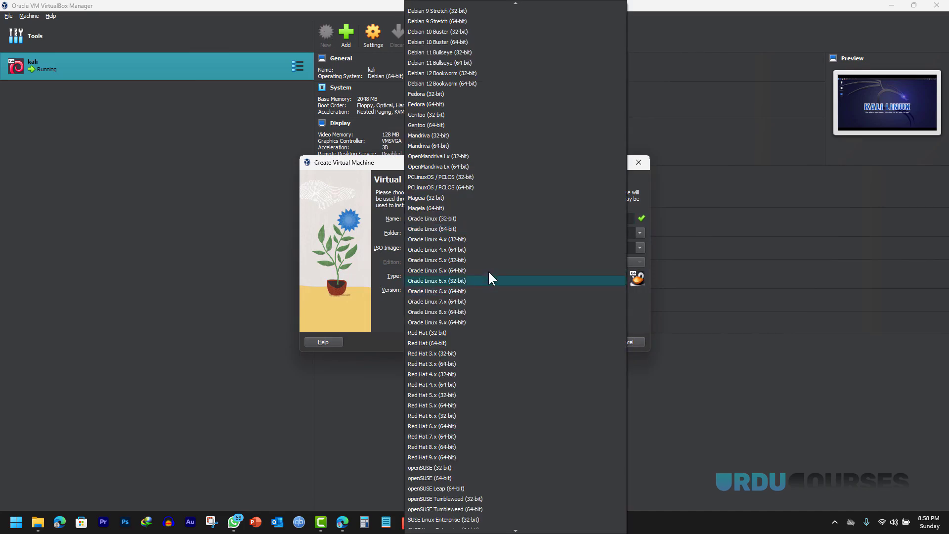
pyautogui.scroll(4, 483, 270)
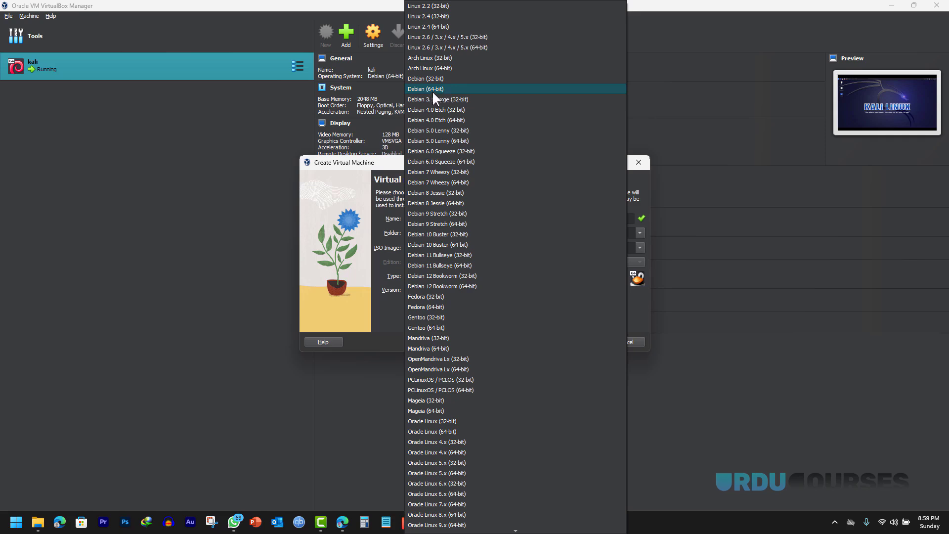
pyautogui.scroll(-20, 443, 173)
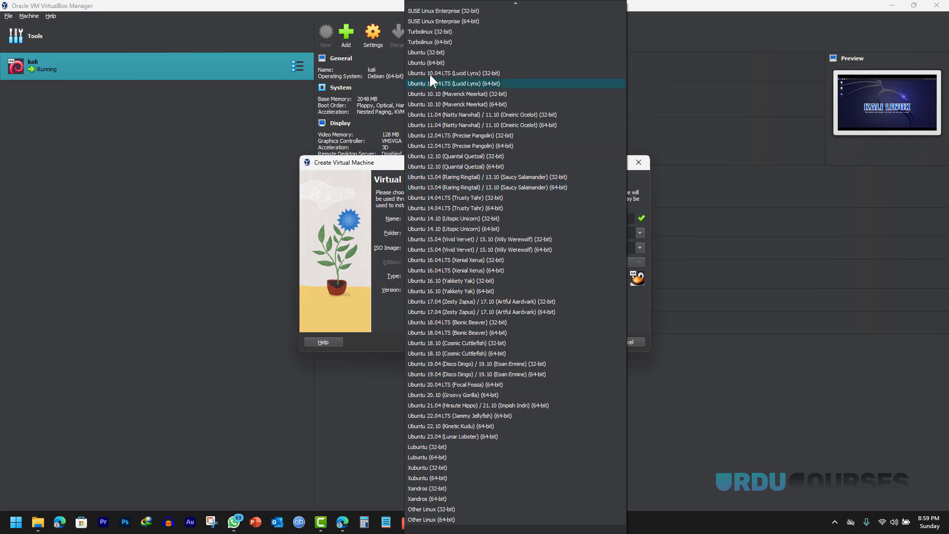
pyautogui.click(445, 52)
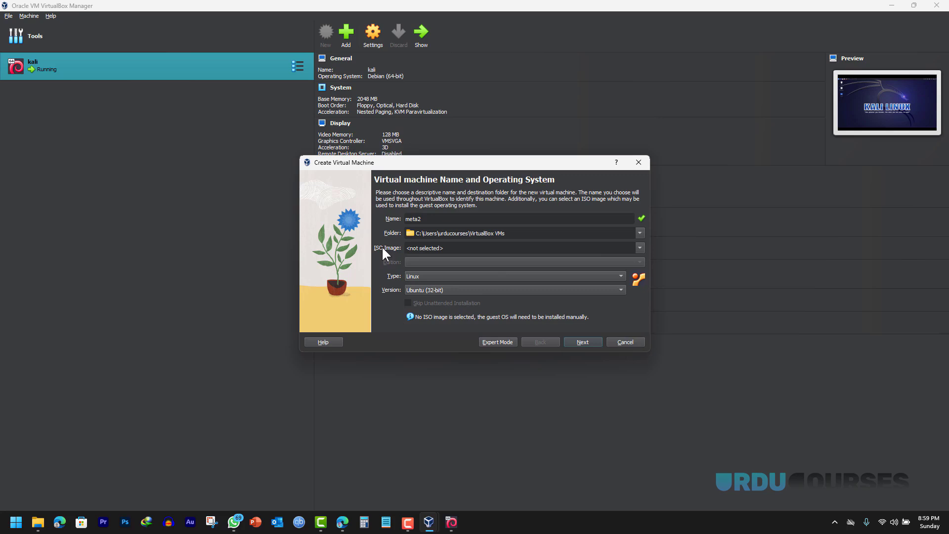
# - Lower the base memory and attach the existing Desktop\meta 2\Metasploitable.vmdk disk
pyautogui.click(582, 342)
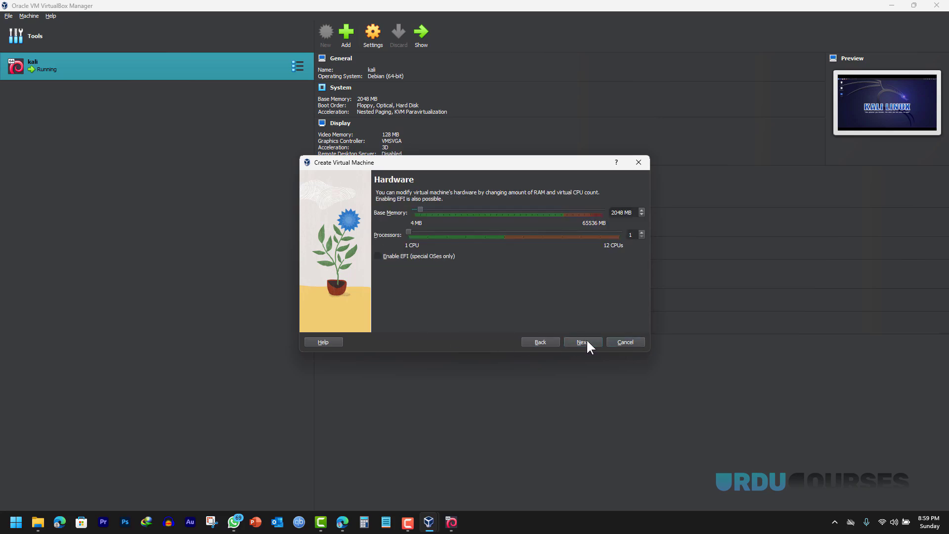
pyautogui.moveTo(418, 208); pyautogui.dragTo(417, 208)
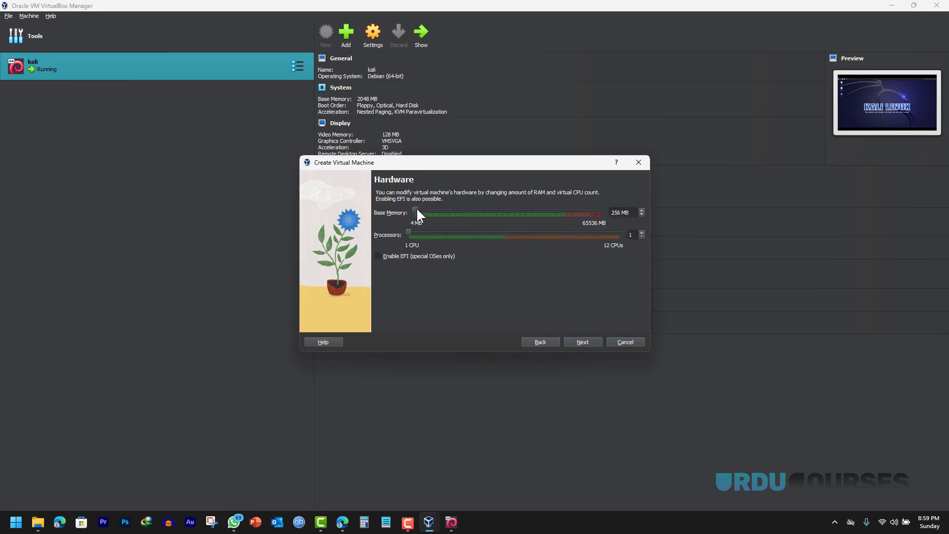
pyautogui.click(580, 344)
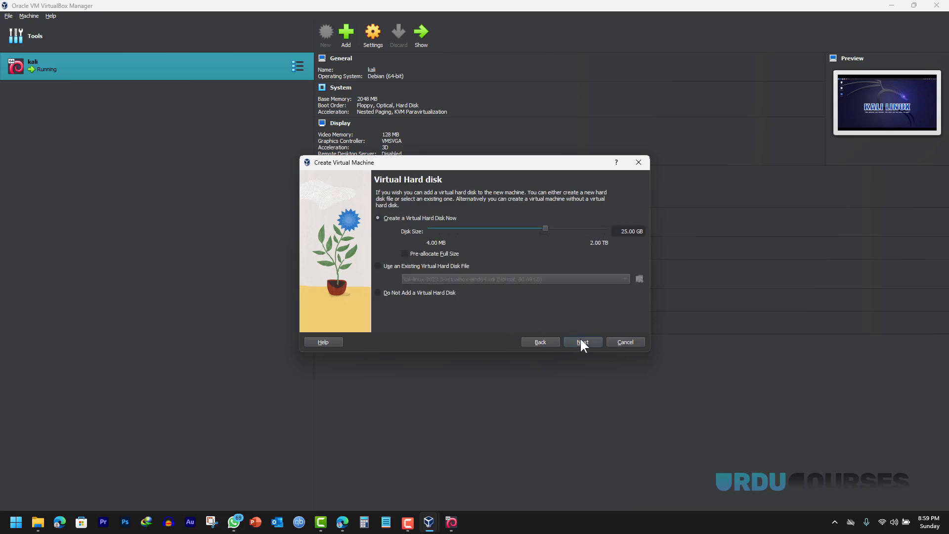
pyautogui.click(402, 268)
pyautogui.click(639, 280)
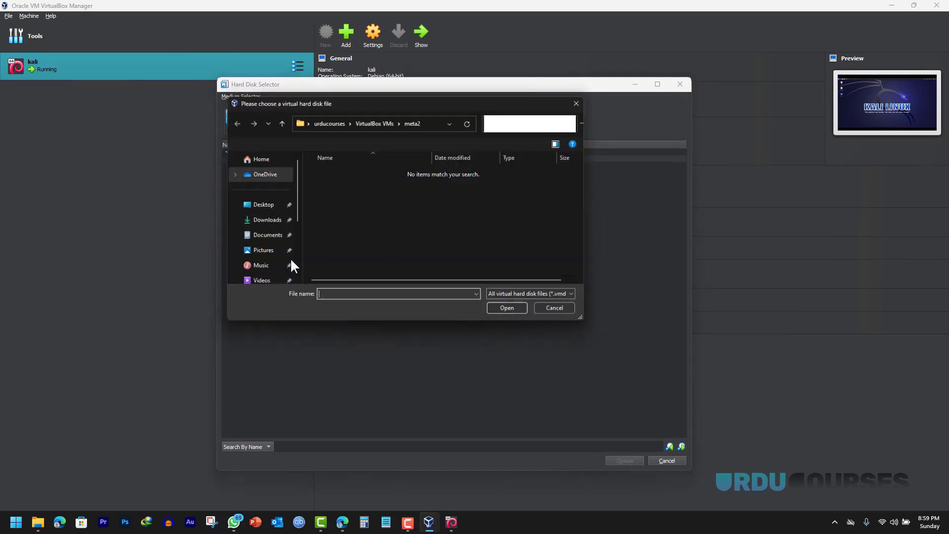
pyautogui.click(259, 206)
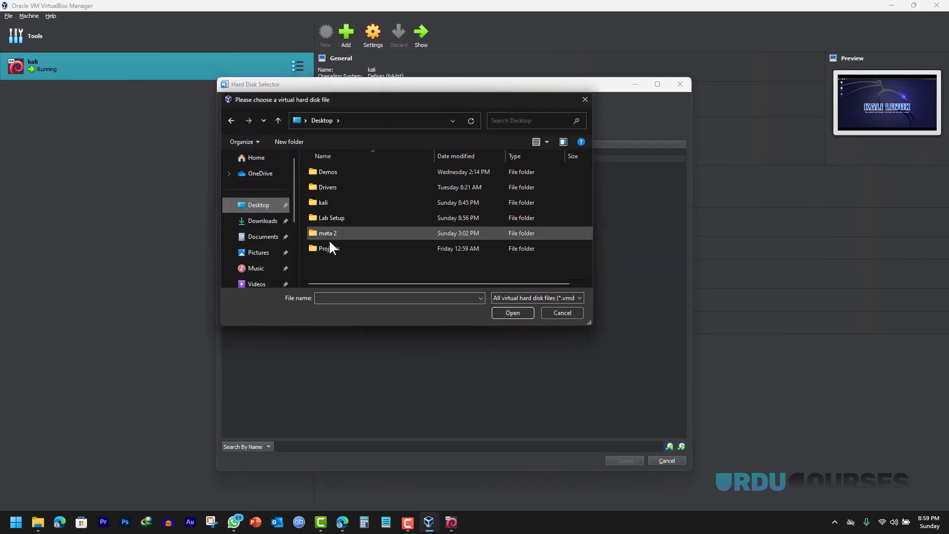
pyautogui.doubleClick(329, 233)
pyautogui.doubleClick(335, 173)
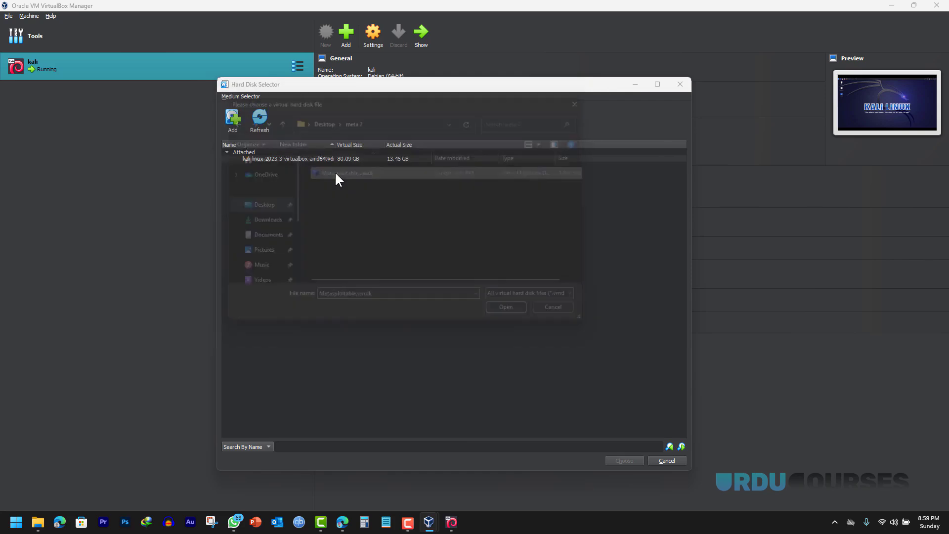
pyautogui.click(624, 463)
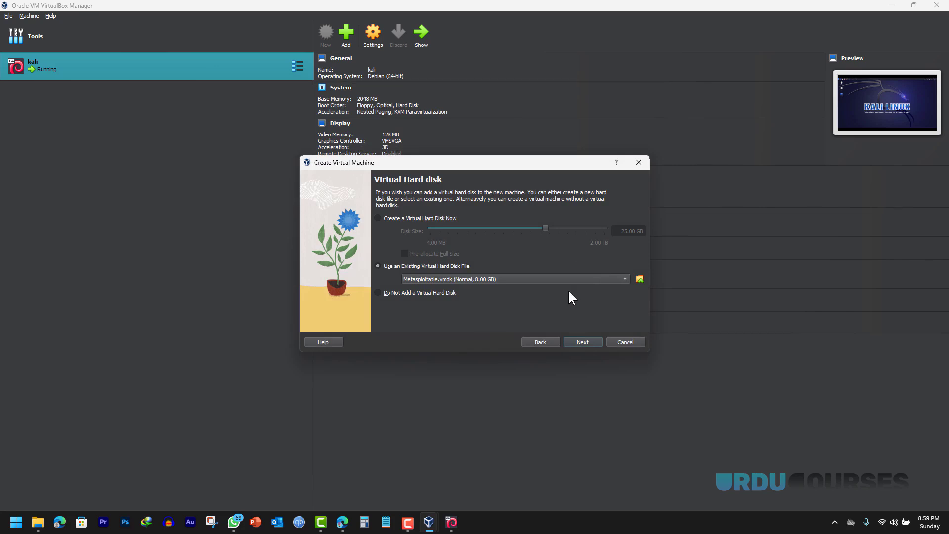
# - Finish creating meta2, set its video memory to 128 MB, and start it
pyautogui.click(584, 342)
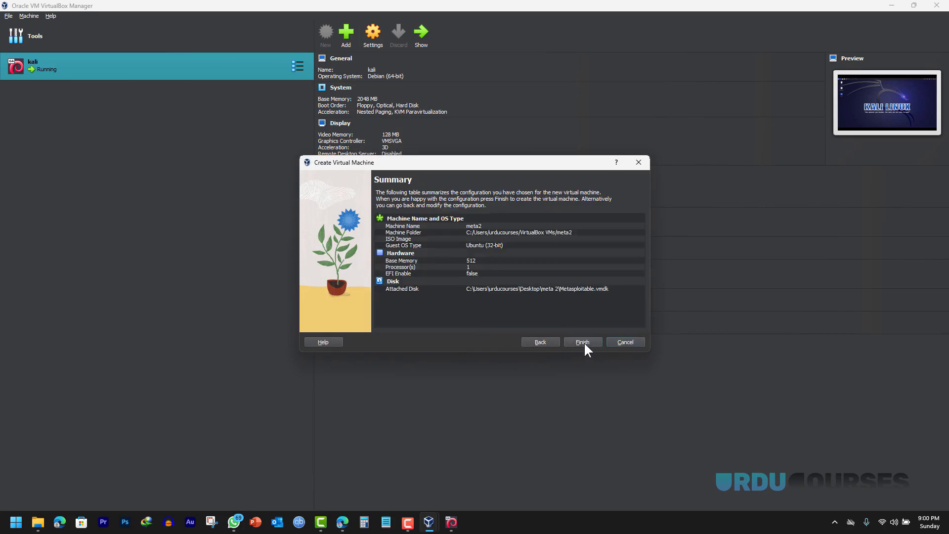
pyautogui.click(582, 342)
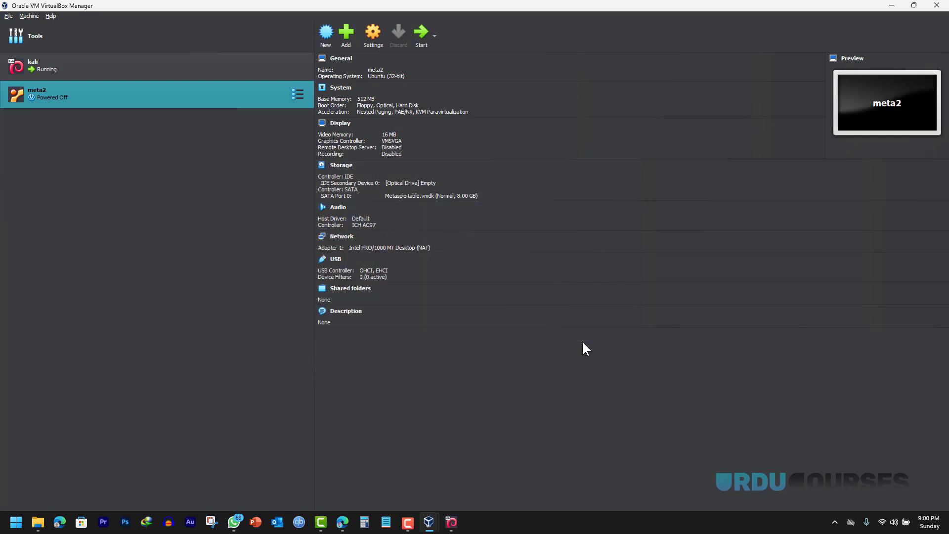
pyautogui.click(340, 123)
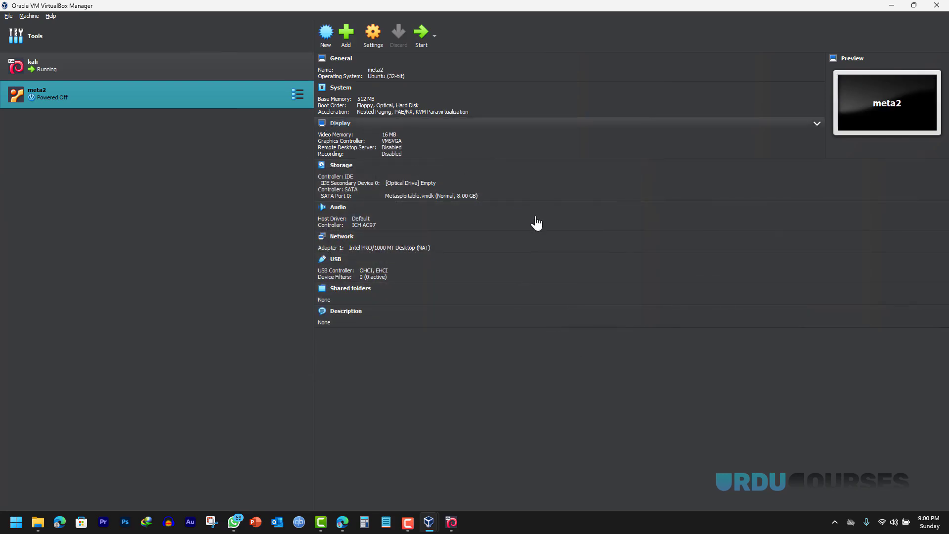
pyautogui.moveTo(461, 193); pyautogui.dragTo(687, 191)
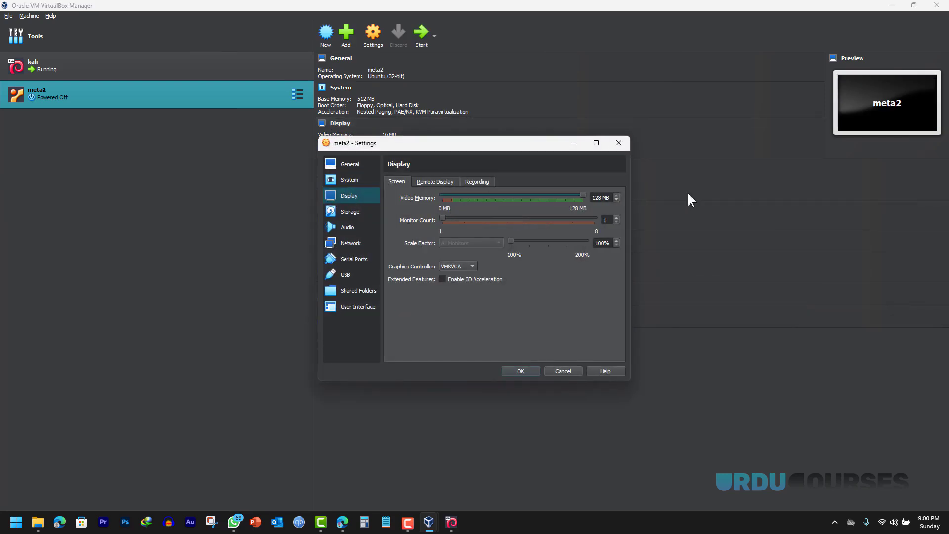
pyautogui.click(521, 371)
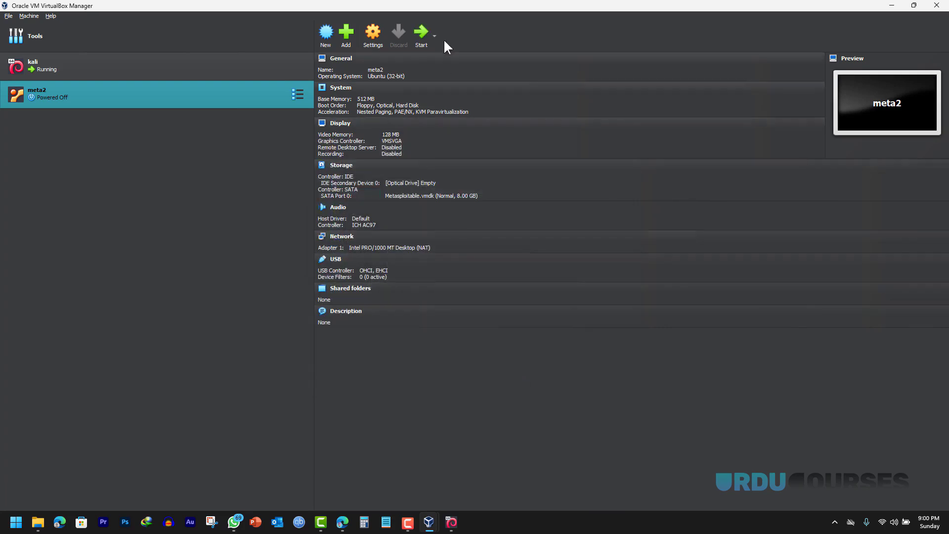
pyautogui.click(420, 39)
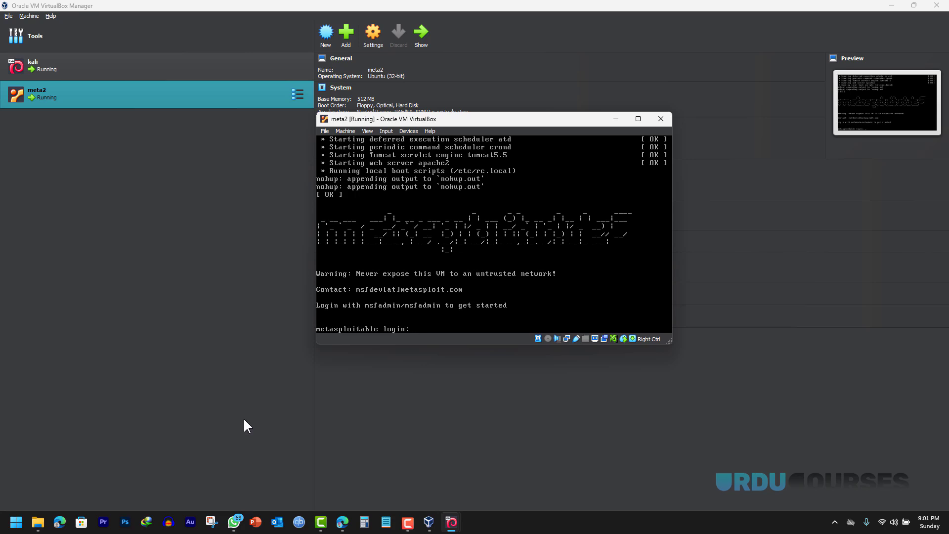
# - Return to the Rapid7 download page with the default login, then bring meta2's console forward
pyautogui.click(343, 523)
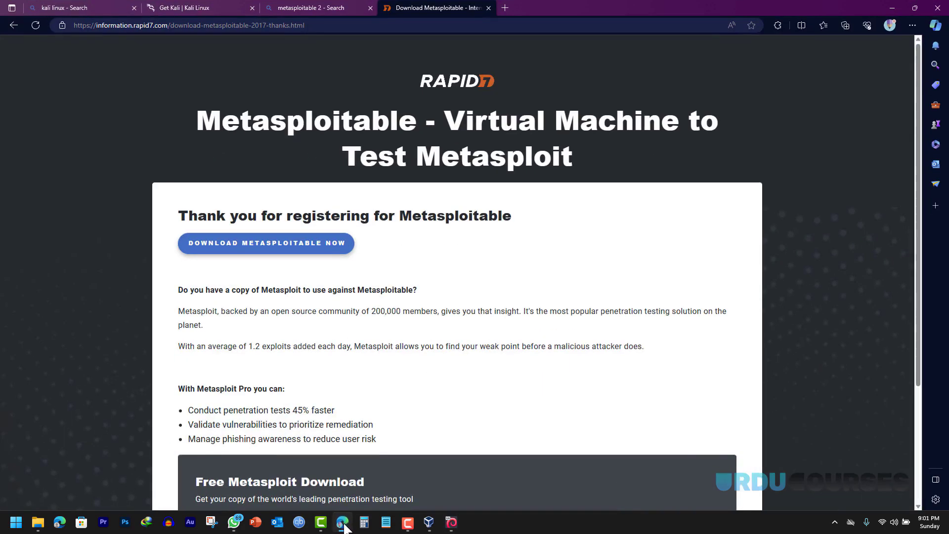
pyautogui.scroll(-3, 268, 354)
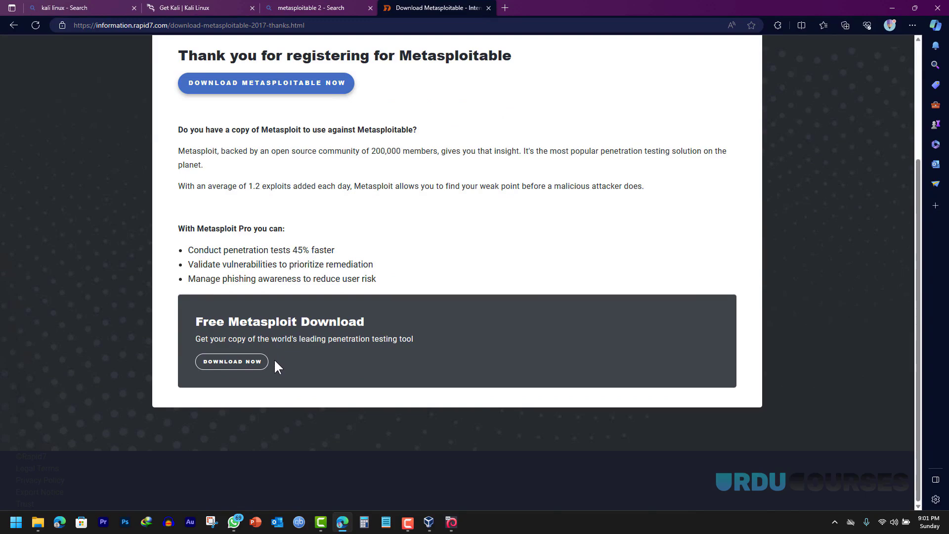
pyautogui.click(13, 26)
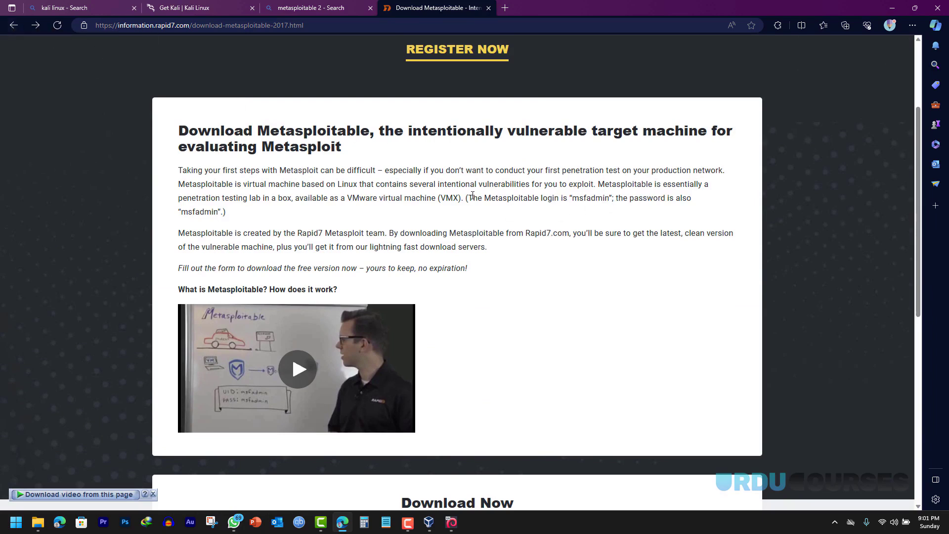
pyautogui.moveTo(467, 198); pyautogui.dragTo(574, 199)
pyautogui.click(577, 203)
pyautogui.click(450, 523)
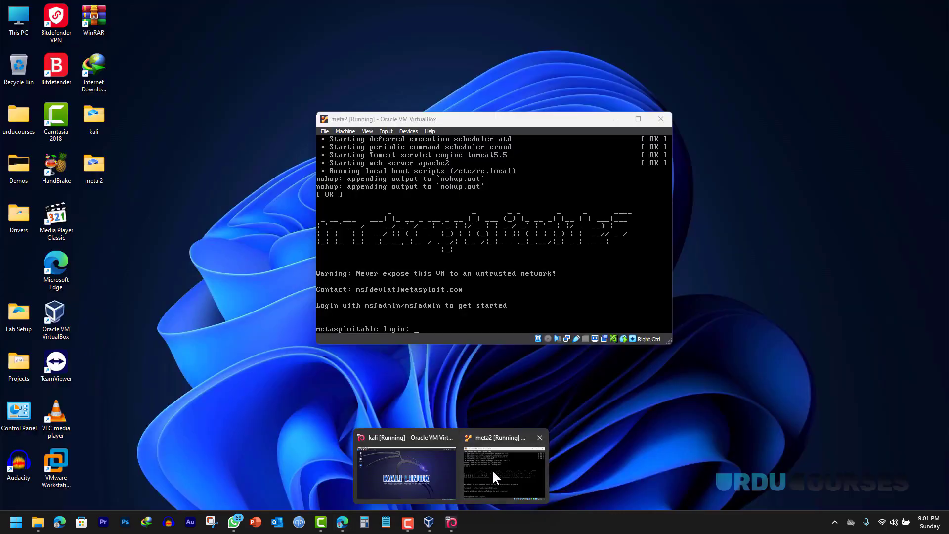
pyautogui.click(493, 473)
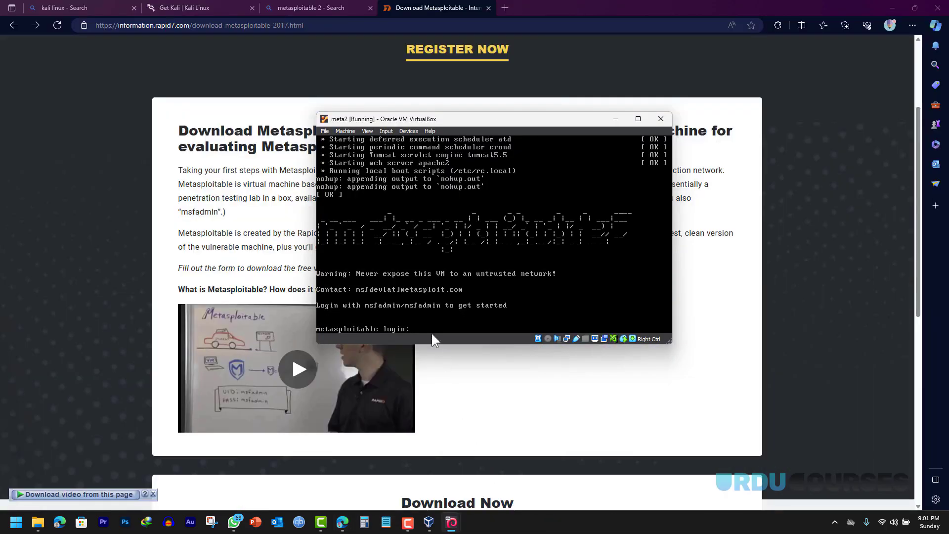
# - Log in to meta2 with the default Metasploitable username and password, then switch to kali
pyautogui.write('msfadmin')
pyautogui.press('Return')
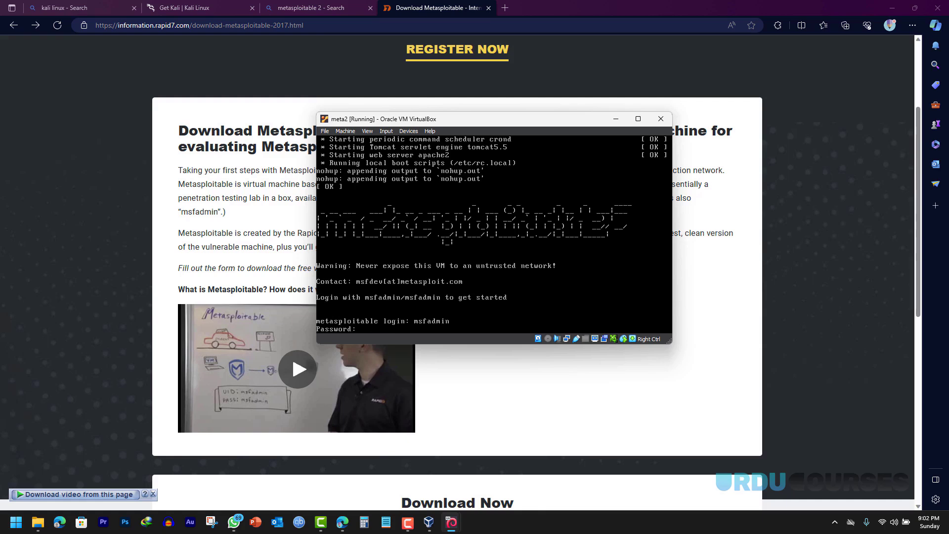
pyautogui.press('Return')
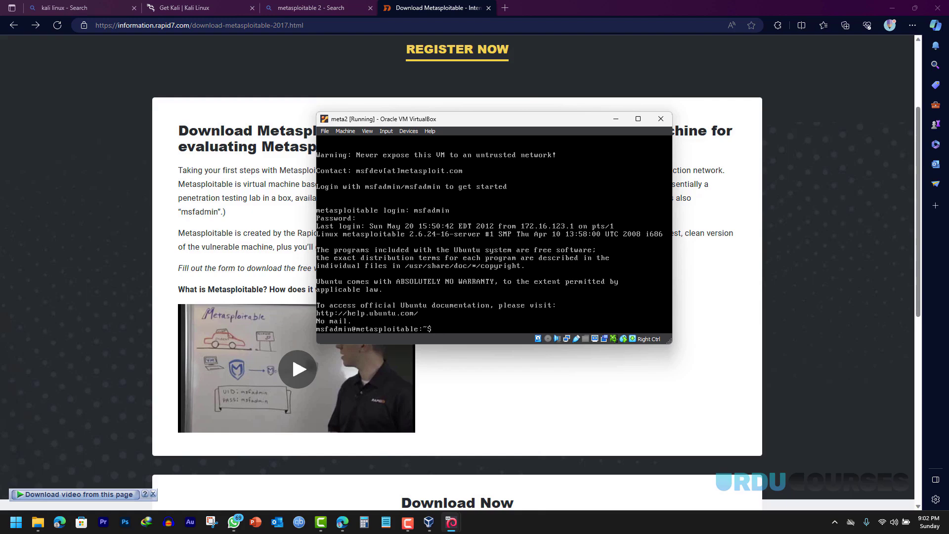
pyautogui.moveTo(452, 522)
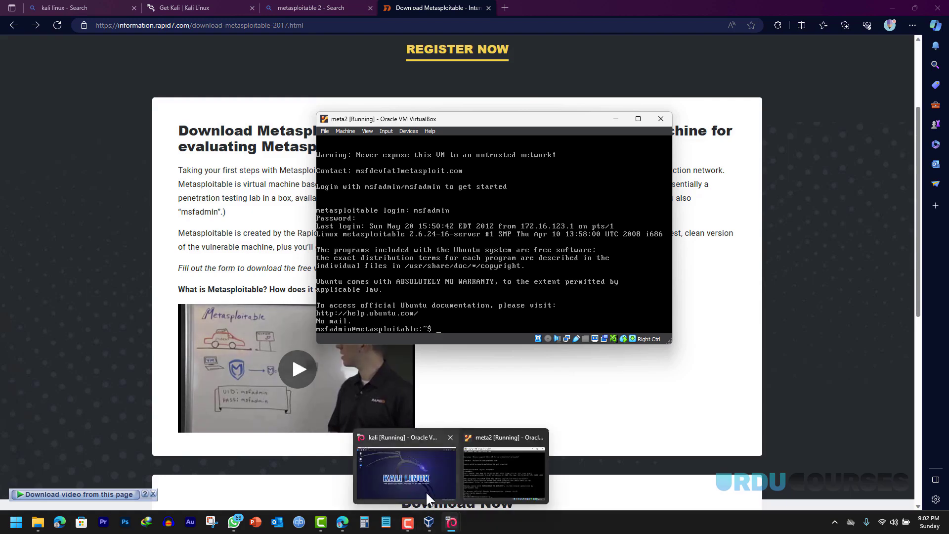
pyautogui.click(416, 480)
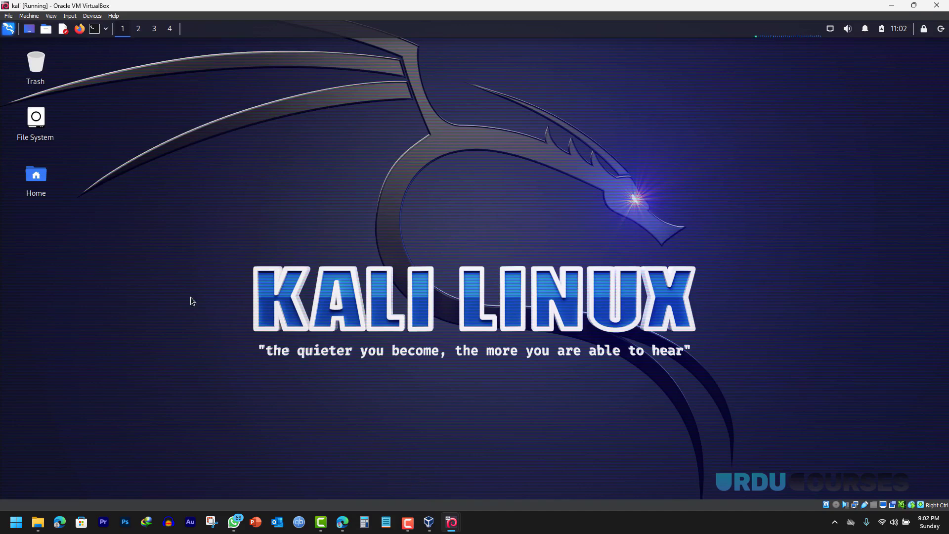
# - Close the meta2 VM window and power off the machine
pyautogui.moveTo(198, 199); pyautogui.dragTo(807, 427)
pyautogui.moveTo(451, 522)
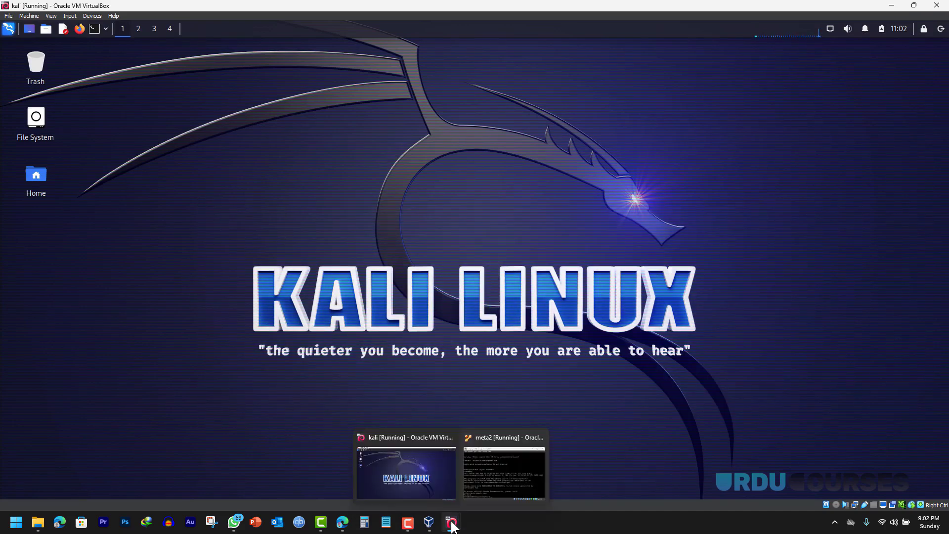
pyautogui.click(492, 498)
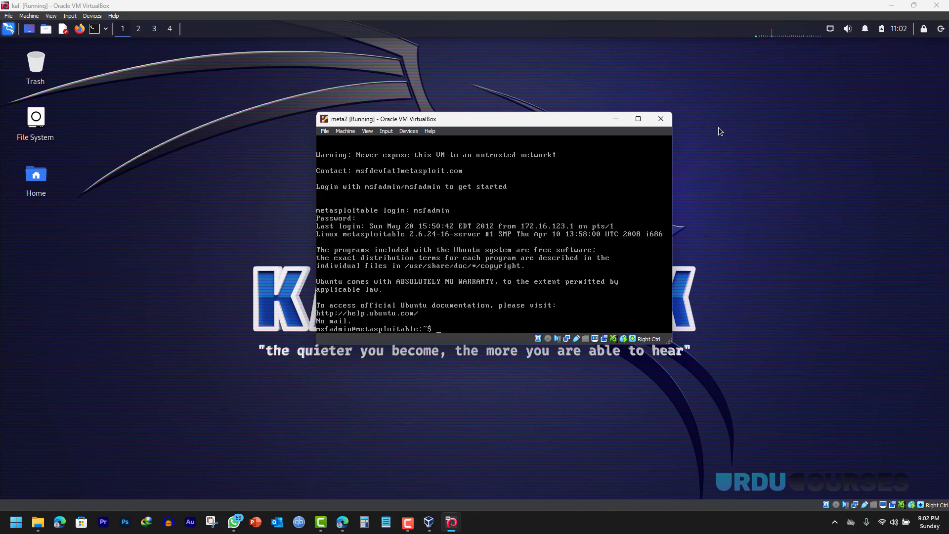
pyautogui.click(660, 119)
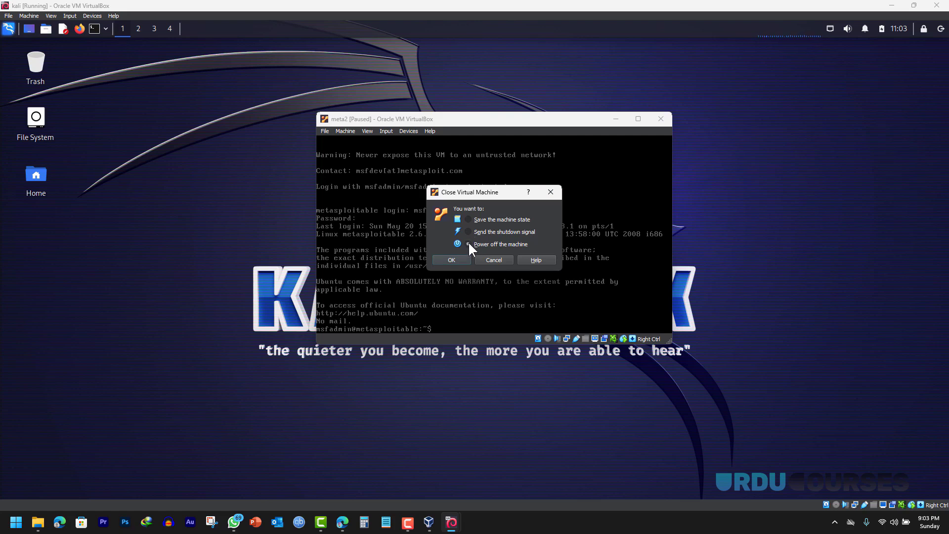
pyautogui.click(452, 260)
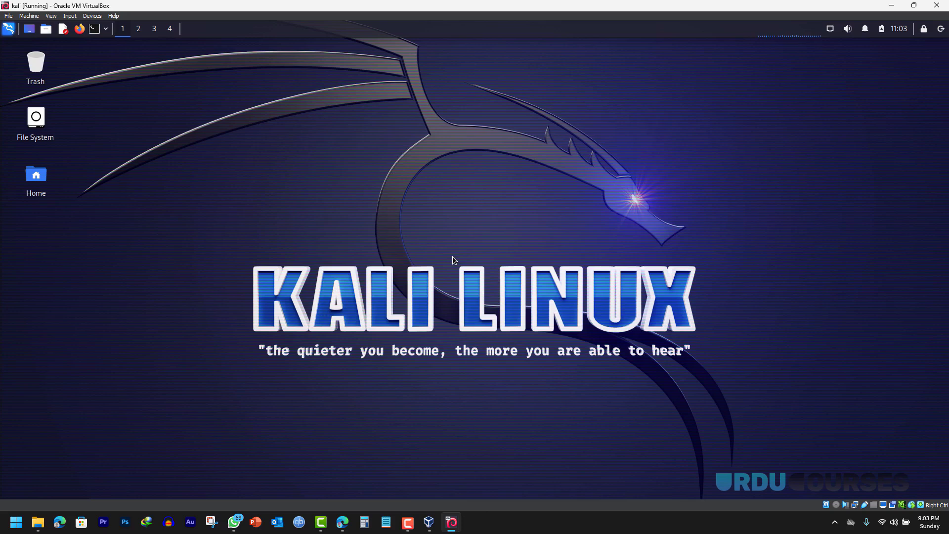
# - Close the kali VM window and power off the machine
pyautogui.click(937, 6)
pyautogui.click(453, 269)
pyautogui.click(441, 282)
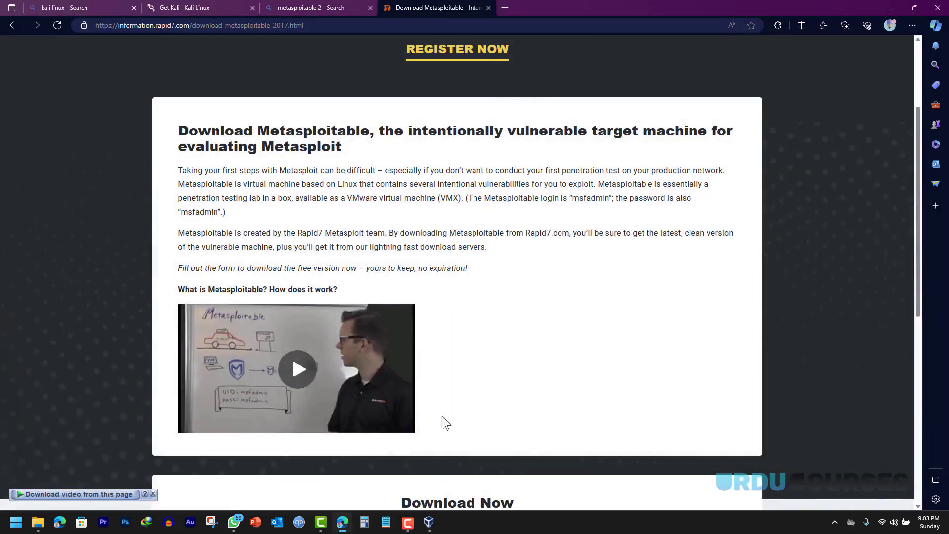
# - Close the duplicate VirtualBox Manager windows and bring the main one forward
pyautogui.moveTo(429, 524)
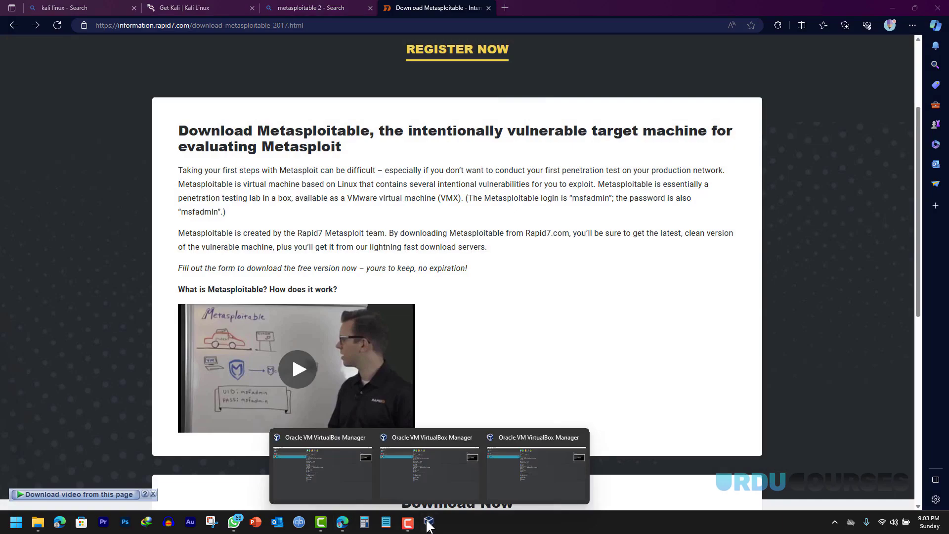
pyautogui.click(578, 438)
pyautogui.click(528, 437)
pyautogui.click(423, 465)
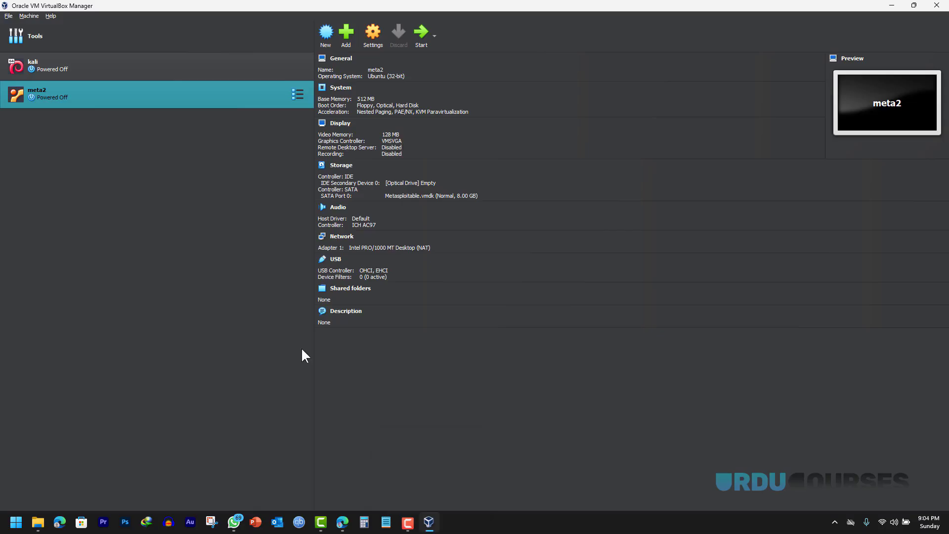
# - Open the Network Manager from the global Tools list
pyautogui.click(8, 16)
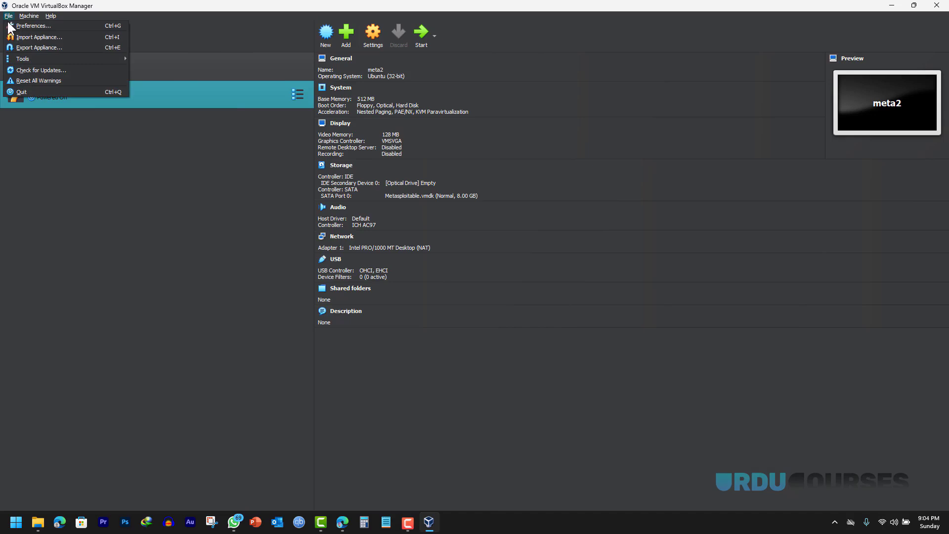
pyautogui.moveTo(33, 59)
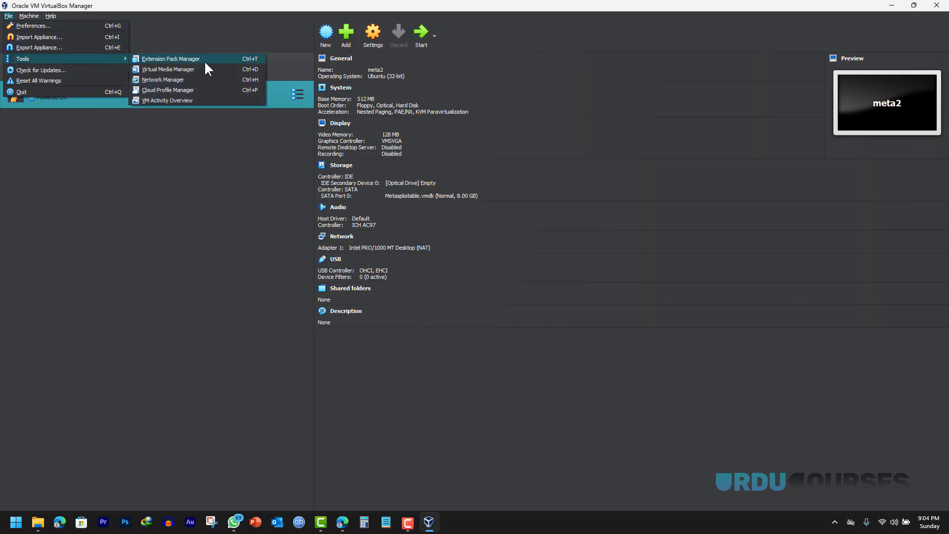
pyautogui.click(186, 81)
pyautogui.click(297, 36)
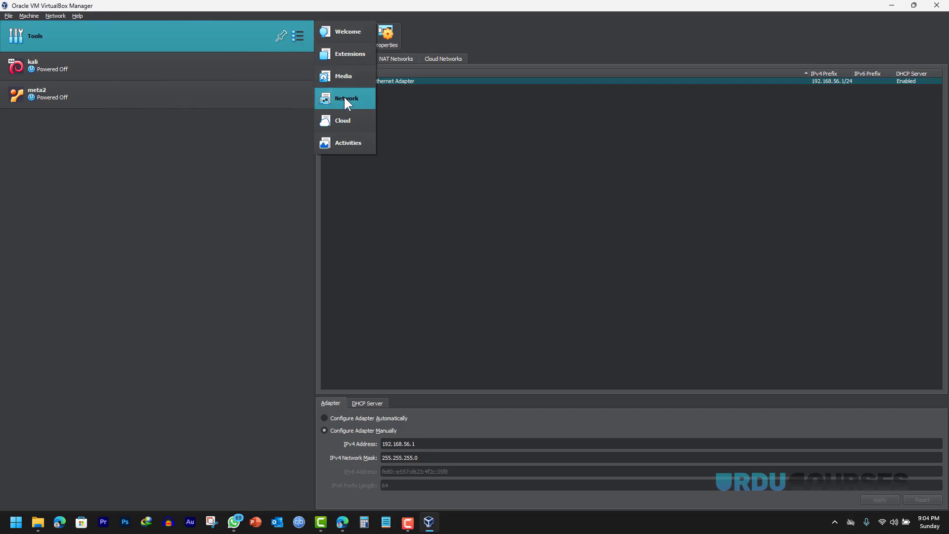
pyautogui.click(346, 33)
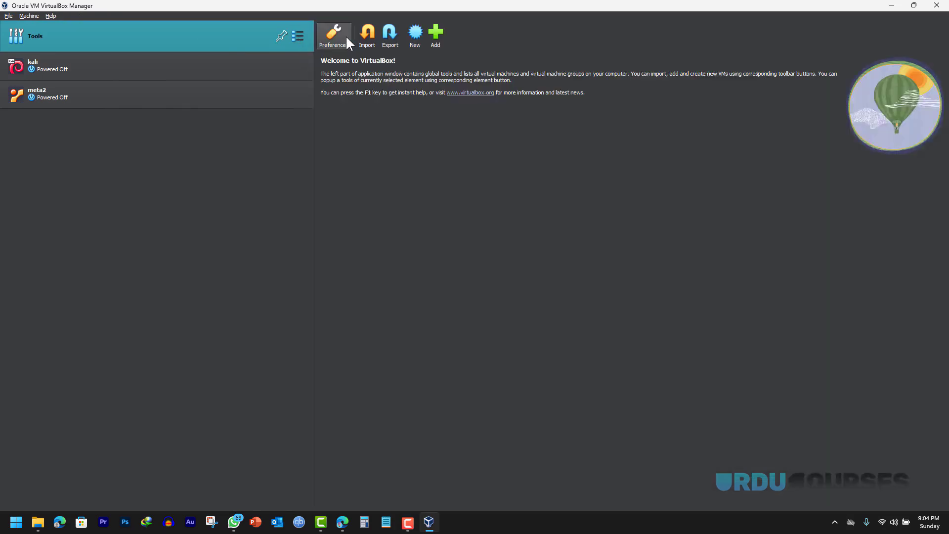
pyautogui.click(297, 36)
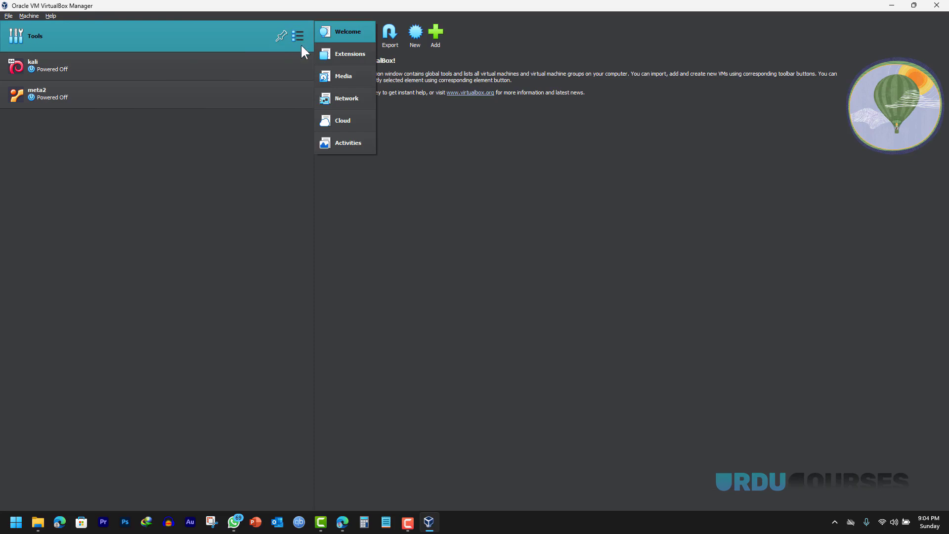
pyautogui.click(346, 98)
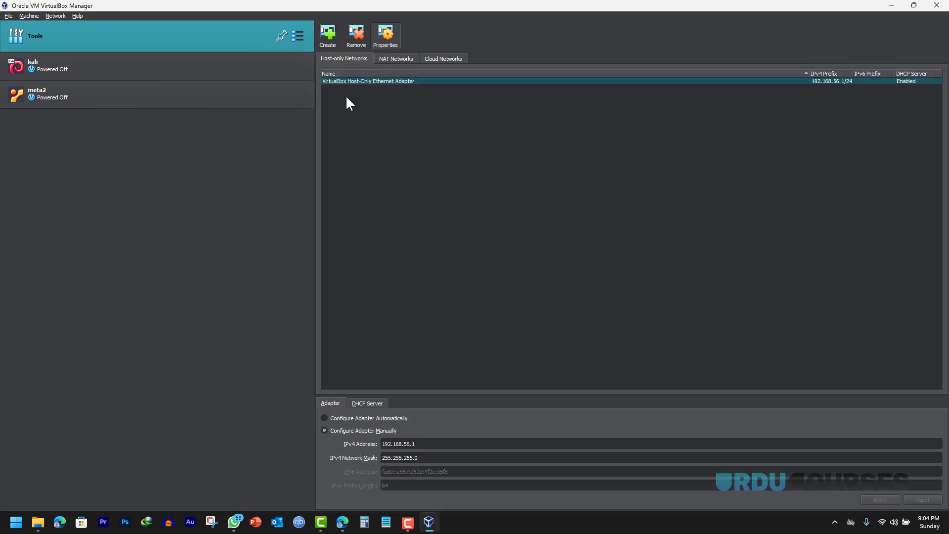
# - Add NatNetwork (10.0.2.0/24, DHCP enabled) under NAT Networks, then select the kali machine
pyautogui.click(392, 58)
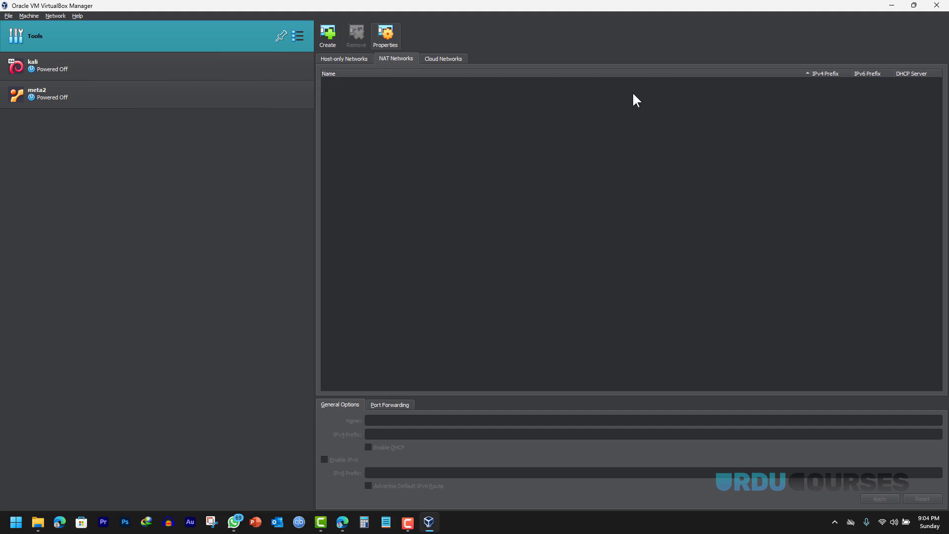
pyautogui.click(326, 33)
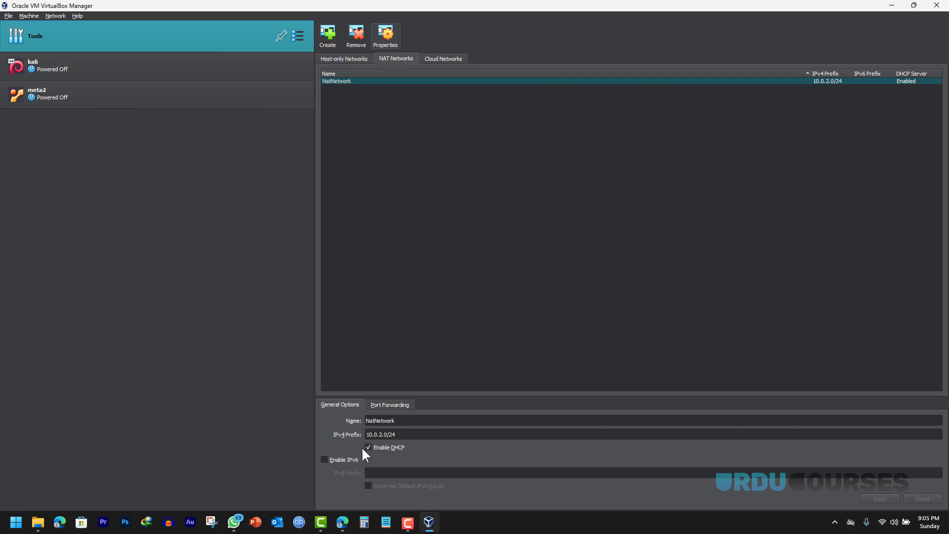
pyautogui.click(68, 66)
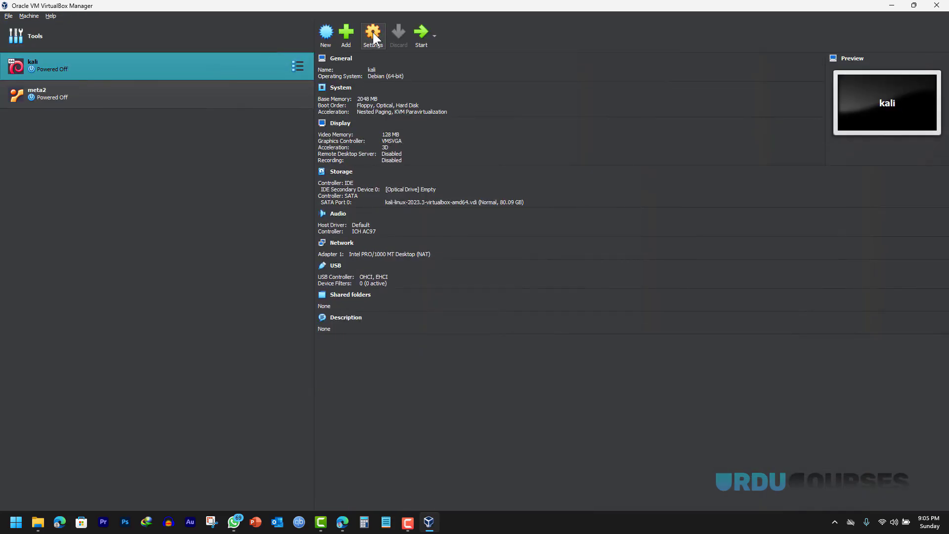
# - Attach kali's Adapter 1 to the NAT Network NatNetwork and save
pyautogui.click(373, 32)
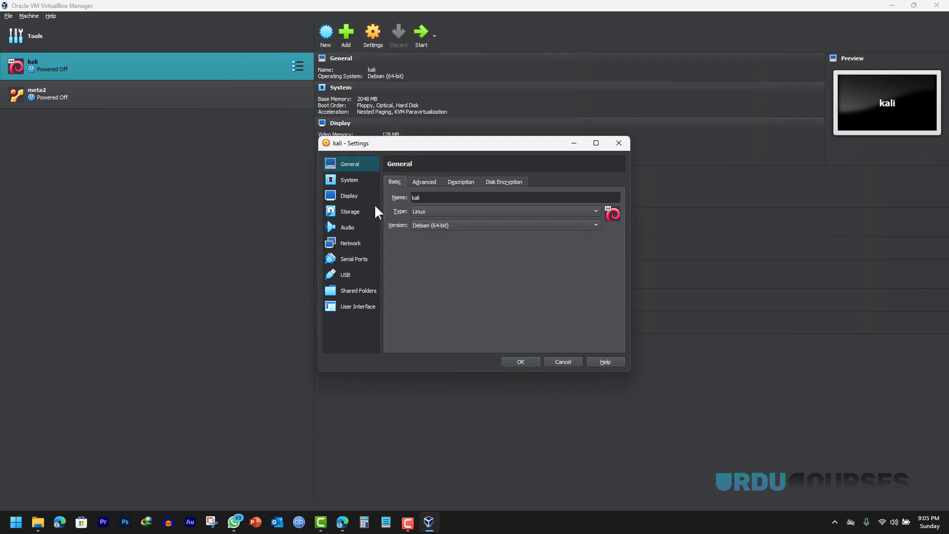
pyautogui.click(358, 243)
pyautogui.click(468, 211)
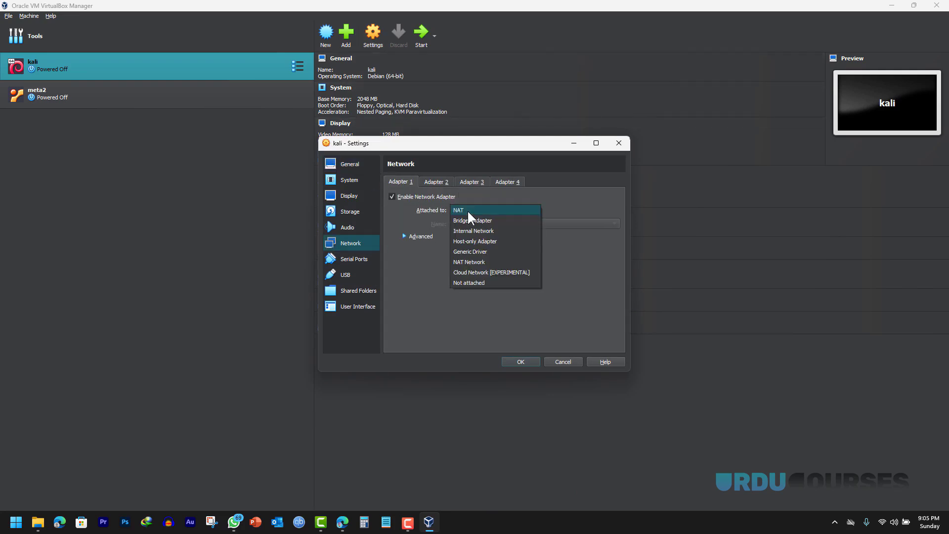
pyautogui.click(483, 261)
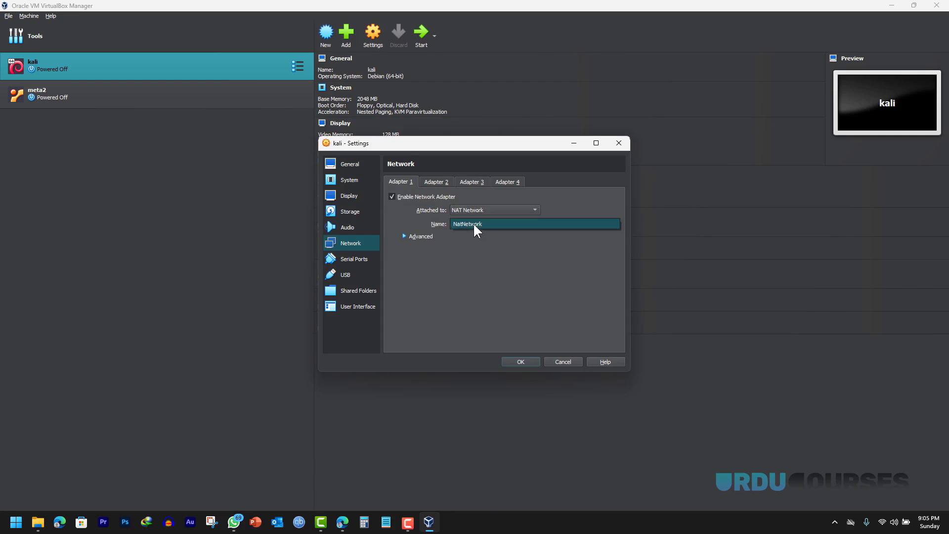
pyautogui.click(519, 361)
# - Attach meta2's Adapter 1 to NatNetwork as well and save
pyautogui.click(56, 96)
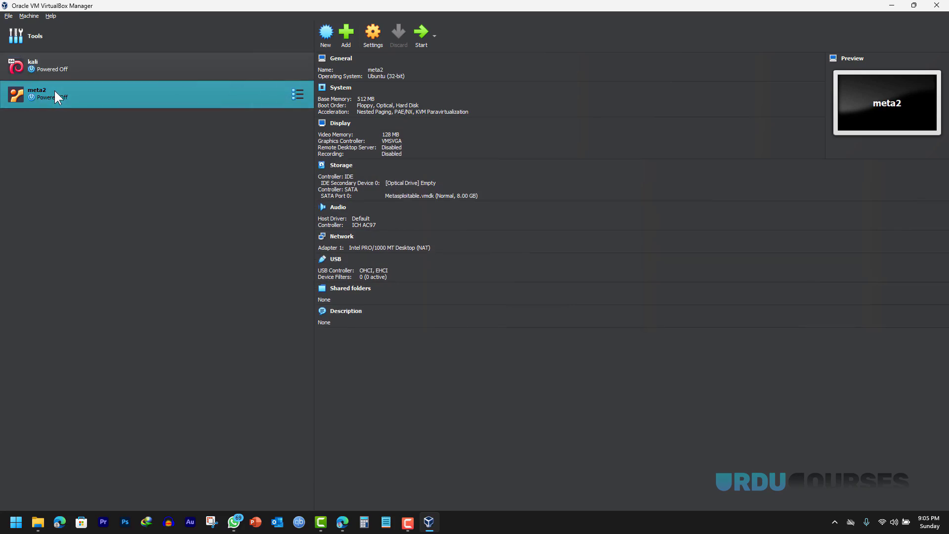
pyautogui.click(367, 35)
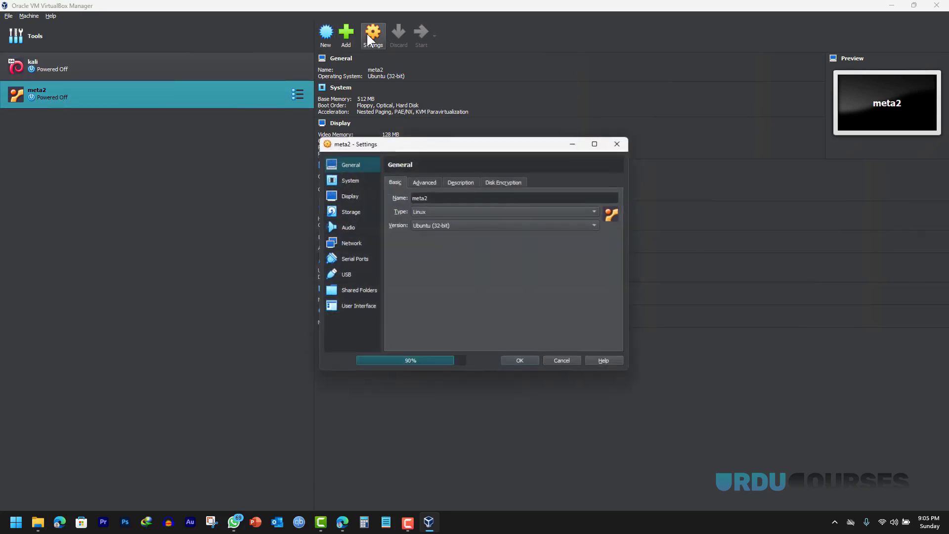
pyautogui.click(351, 245)
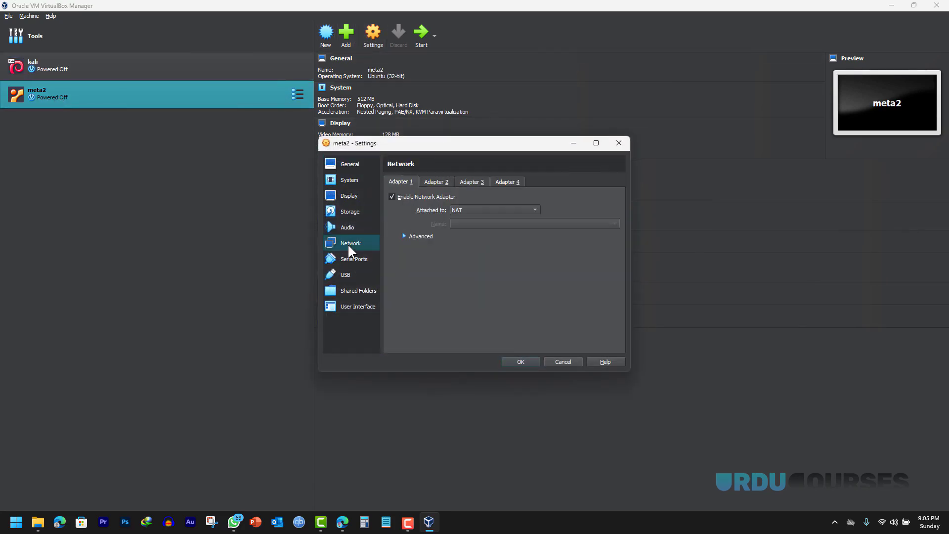
pyautogui.click(459, 210)
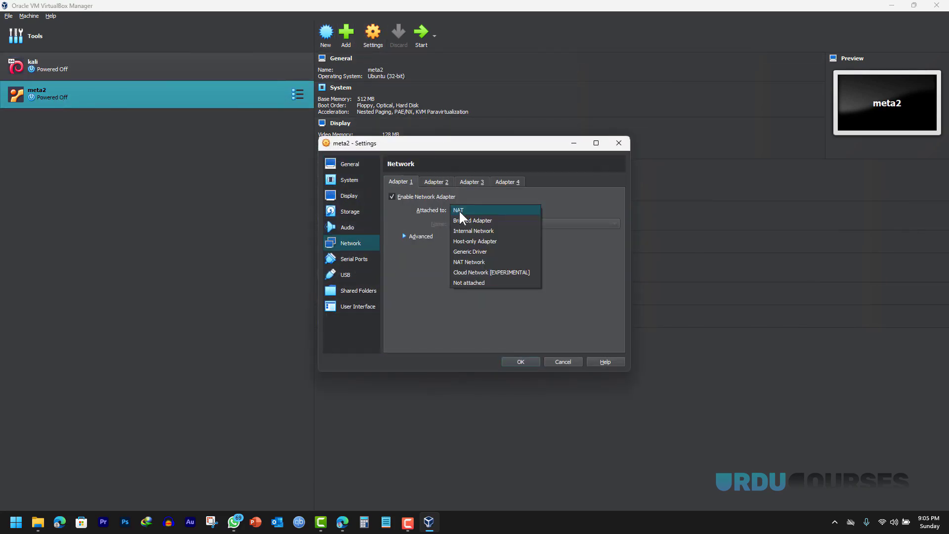
pyautogui.click(479, 262)
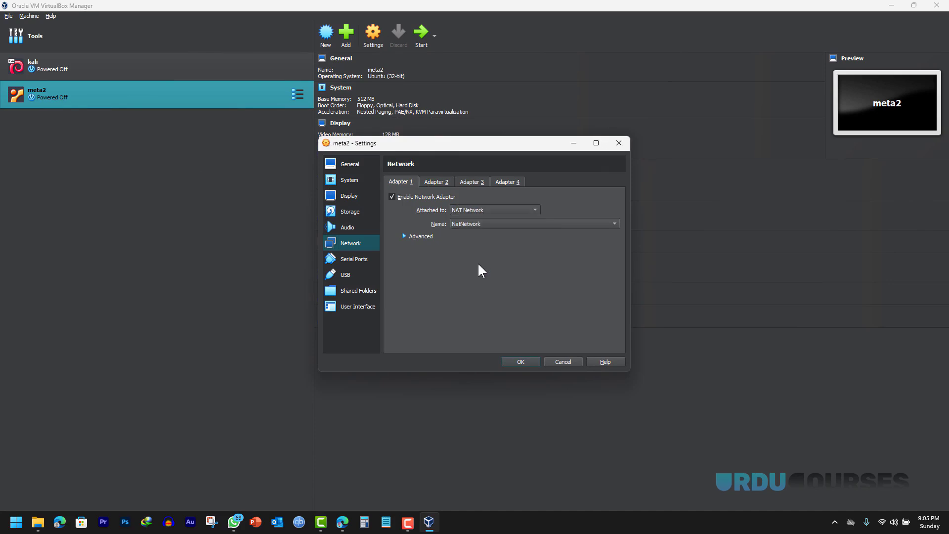
pyautogui.click(519, 361)
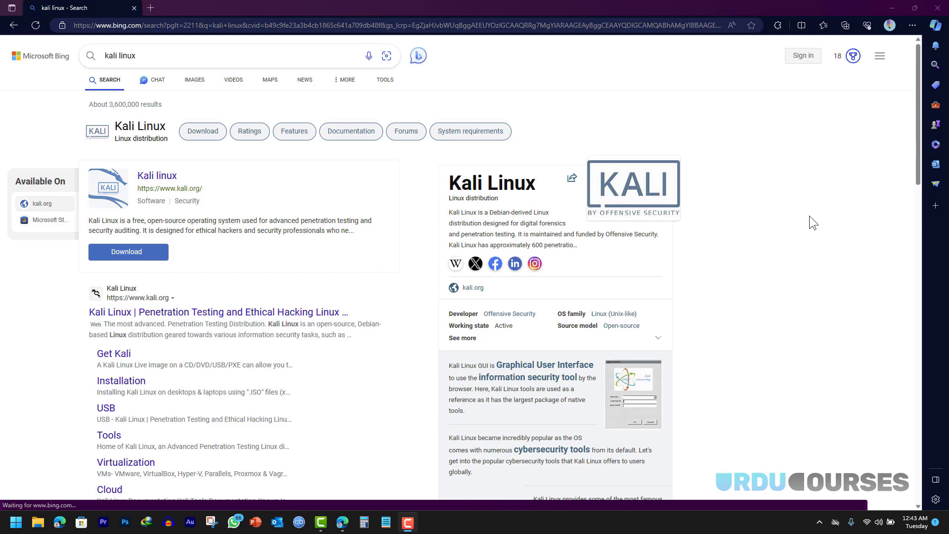
# - Open kali.org's download page and view the 64-bit installer images
pyautogui.click(281, 313)
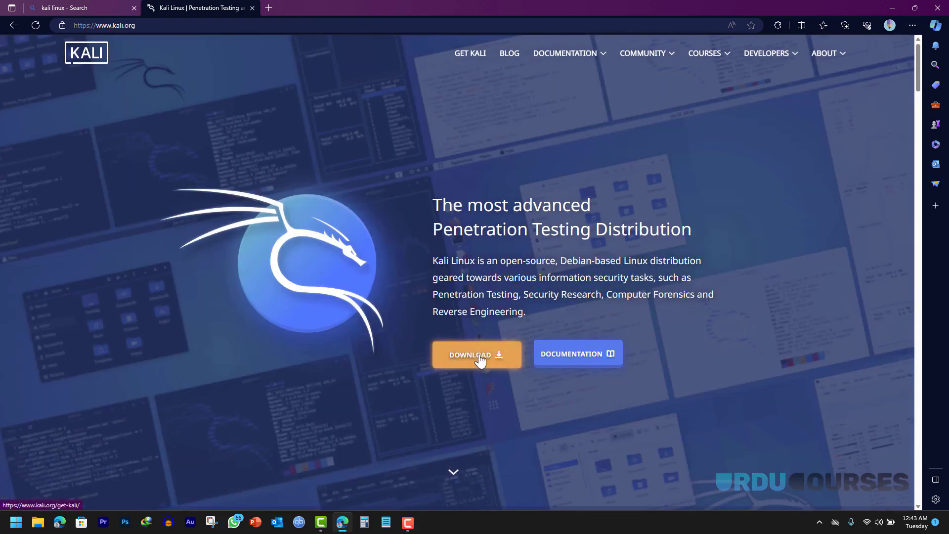
pyautogui.click(479, 356)
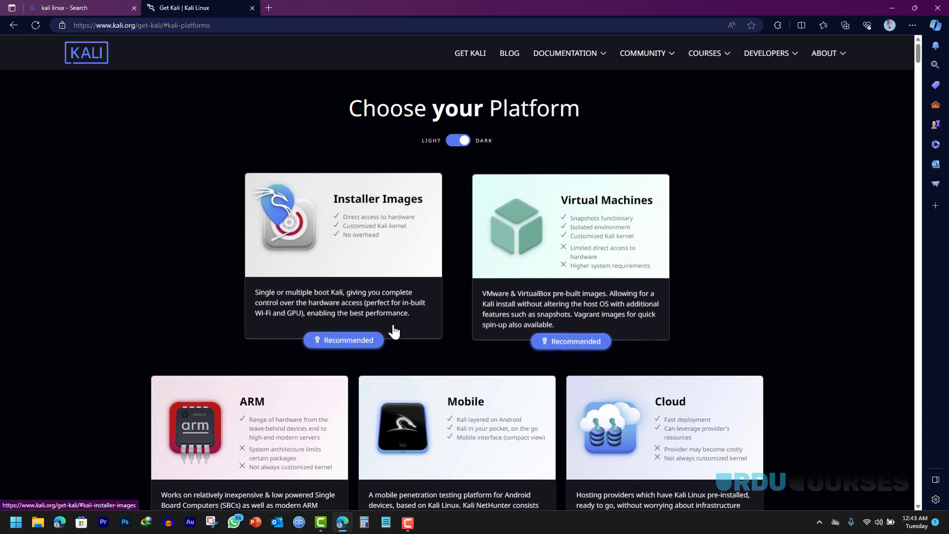
pyautogui.click(345, 341)
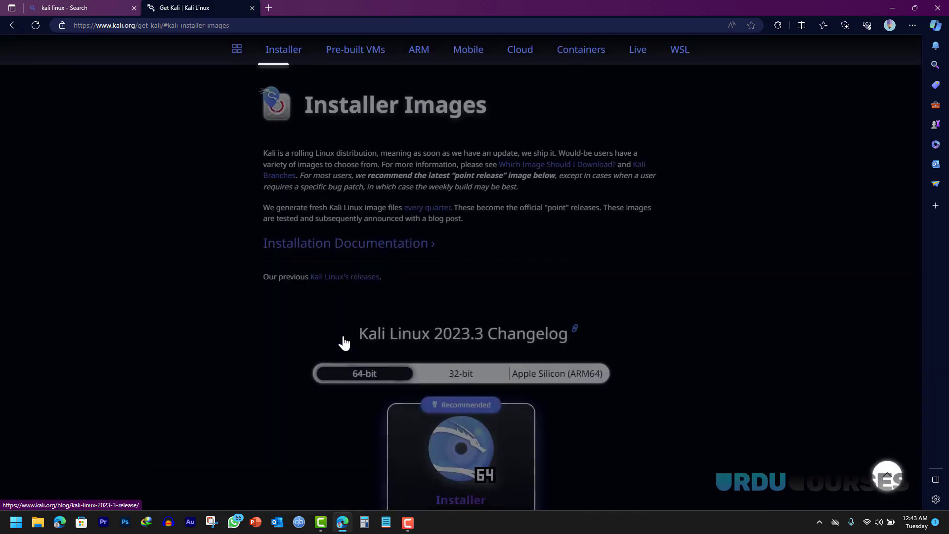
pyautogui.scroll(-2, 345, 343)
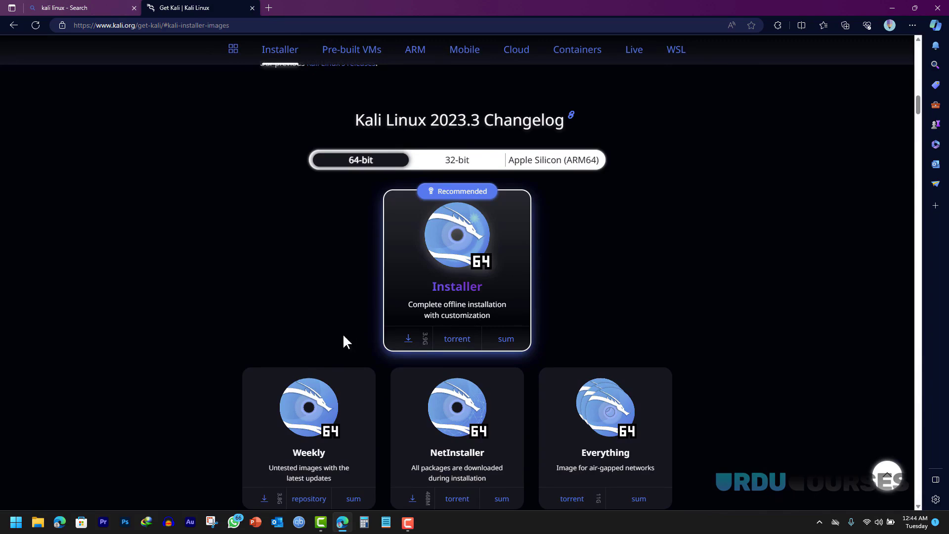
pyautogui.click(538, 164)
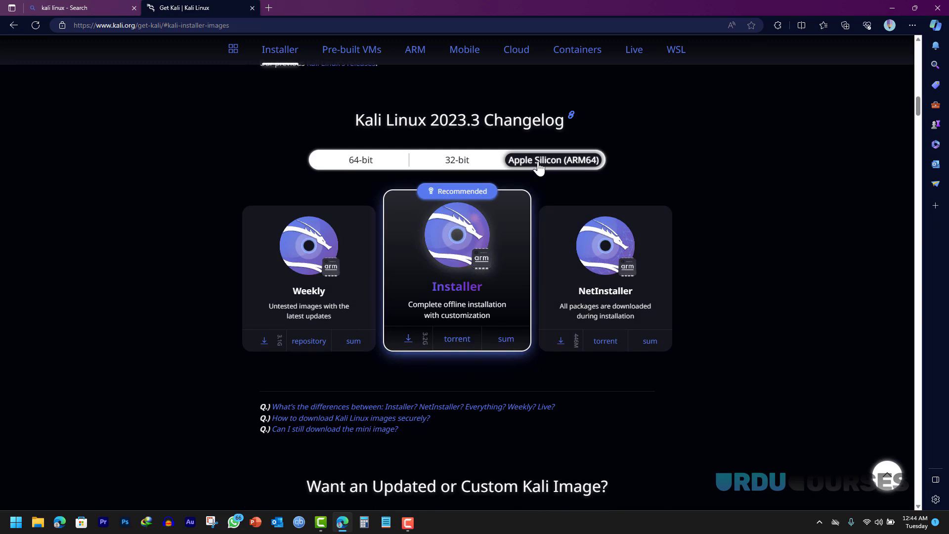
pyautogui.click(362, 165)
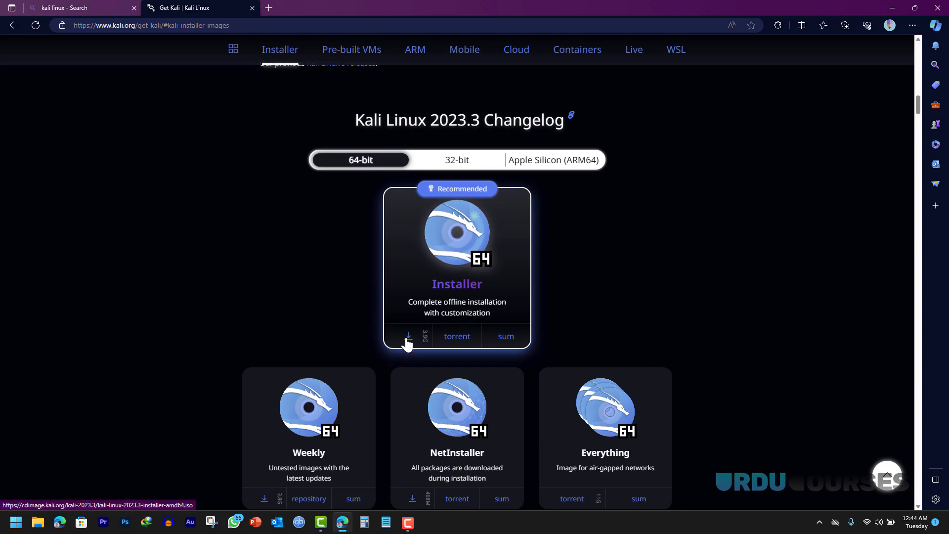
# - Start the 64-bit Kali installer ISO download, then cancel it in IDM
pyautogui.click(409, 338)
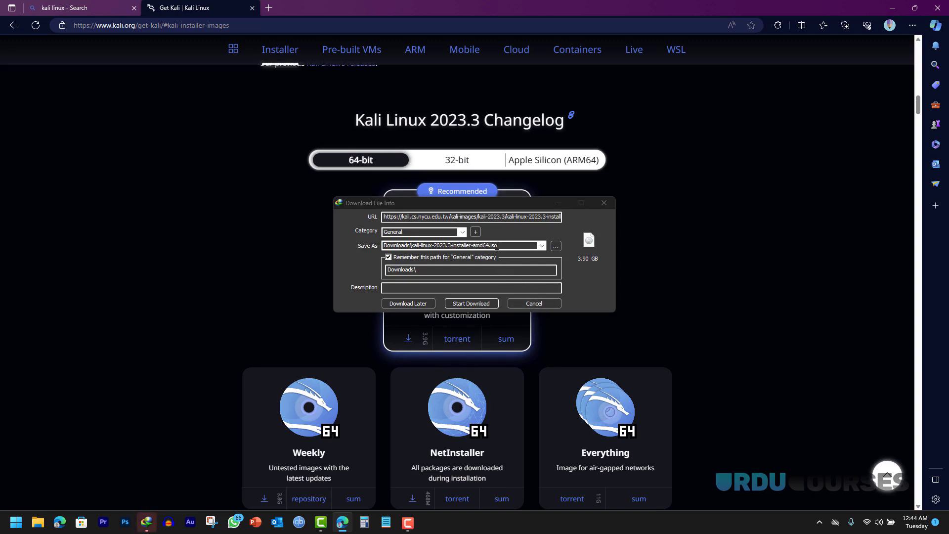
pyautogui.click(538, 304)
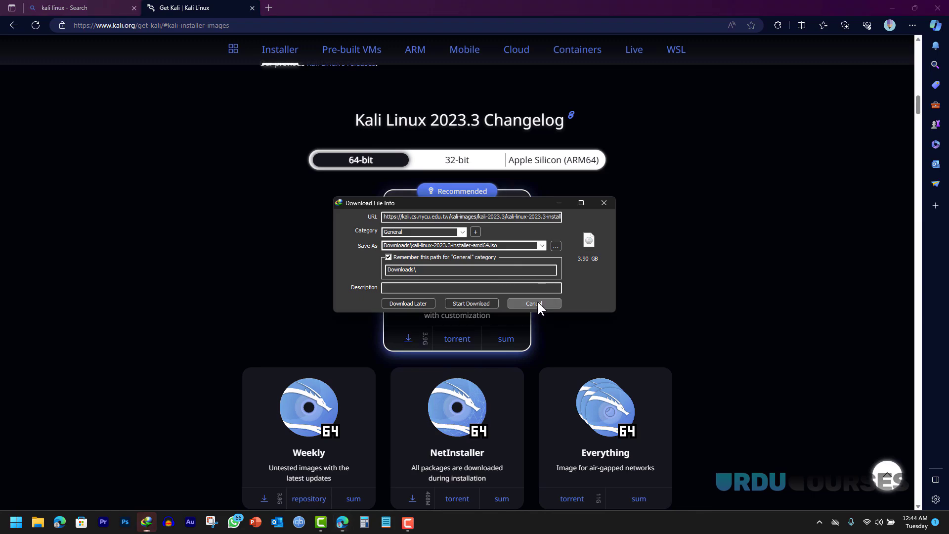
pyautogui.click(501, 304)
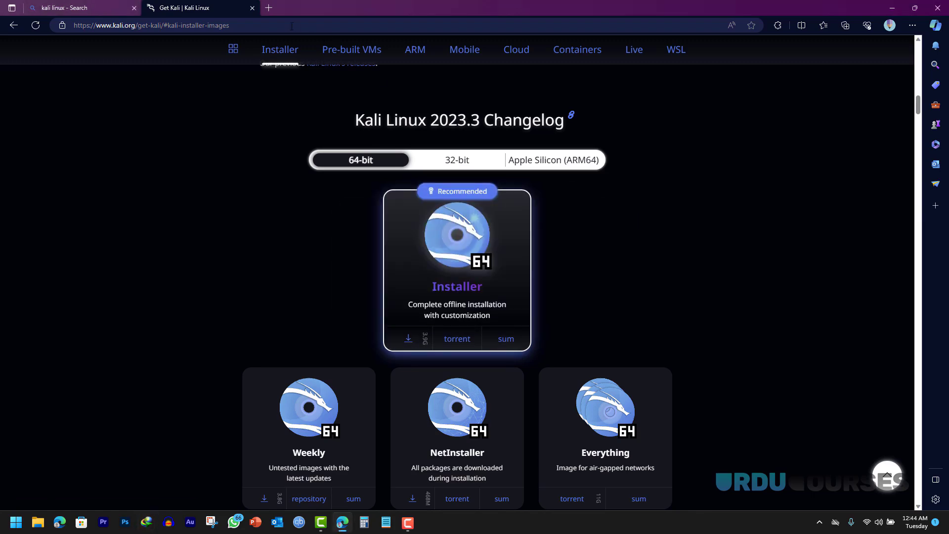
# - Search Bing for 'balena etcher' in a new tab and open etcher.balena.io
pyautogui.click(269, 8)
pyautogui.write('b')
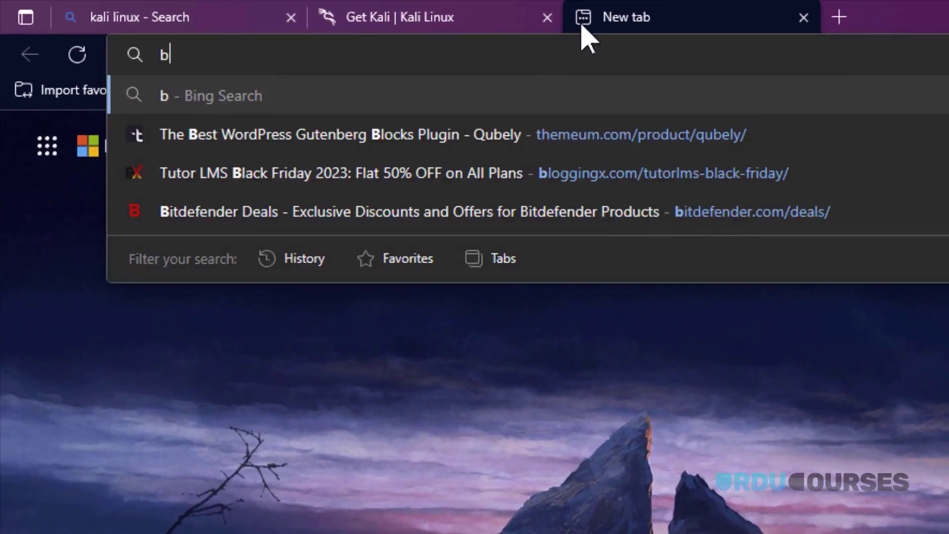
pyautogui.write('alenaethc')
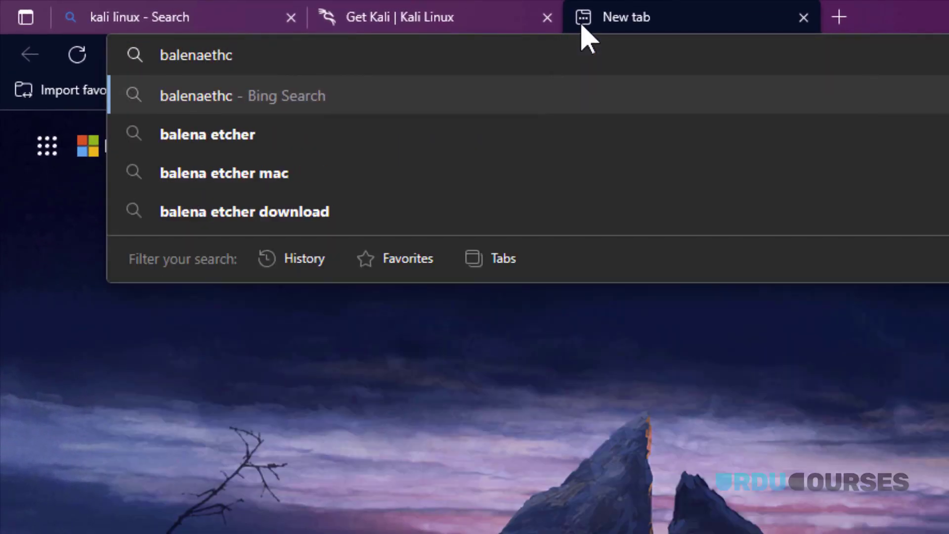
pyautogui.press('Down')
pyautogui.press('Return')
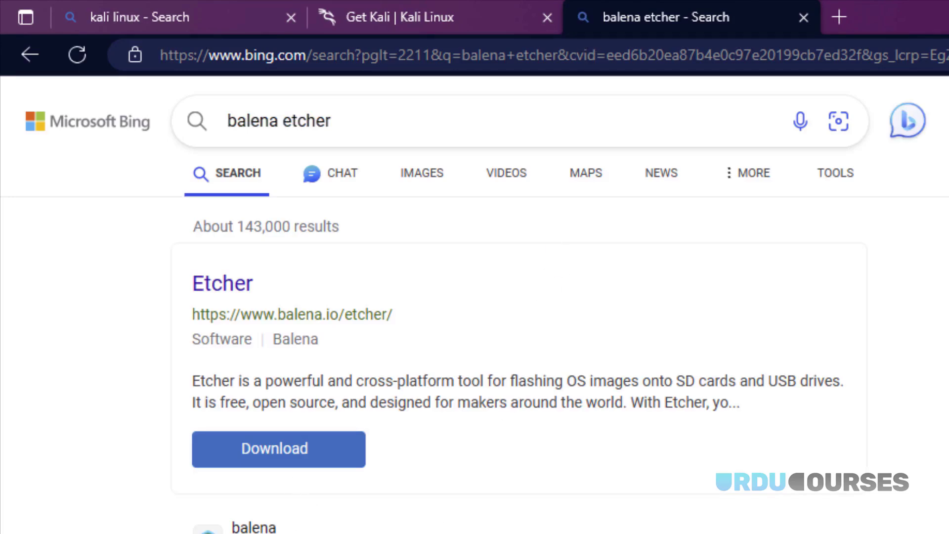
pyautogui.click(254, 529)
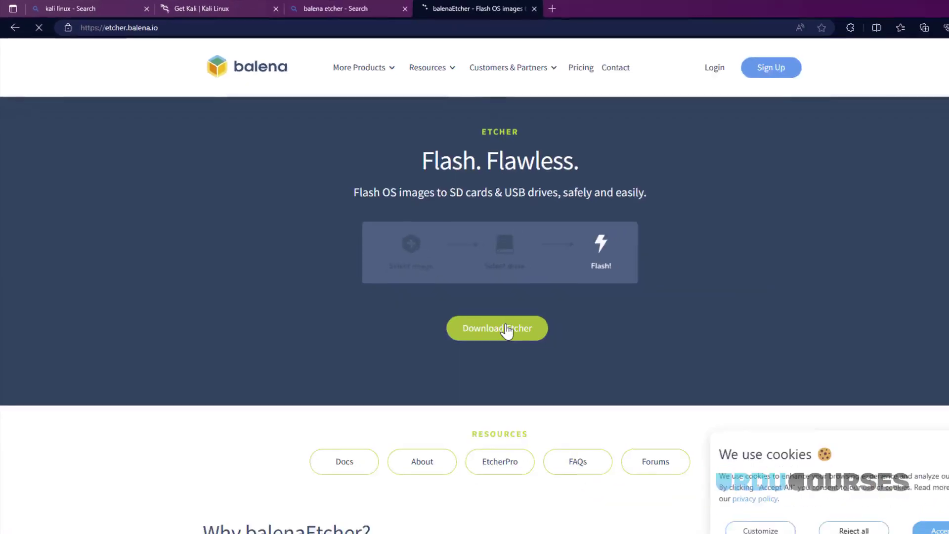
# - Review the Download Etcher table and download the Windows installer version
pyautogui.click(507, 330)
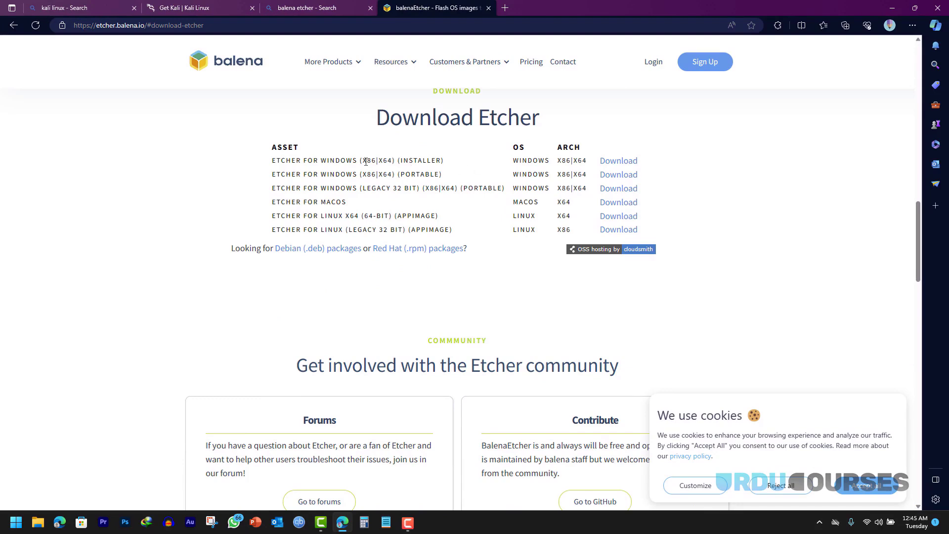
pyautogui.moveTo(363, 159); pyautogui.dragTo(375, 160)
pyautogui.moveTo(371, 160); pyautogui.dragTo(374, 160)
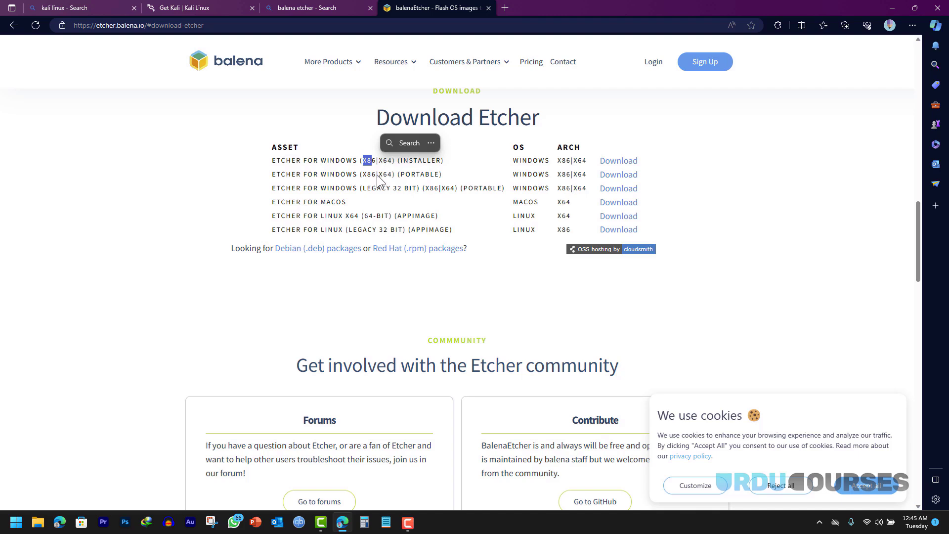
pyautogui.click(424, 163)
pyautogui.moveTo(402, 159); pyautogui.dragTo(438, 161)
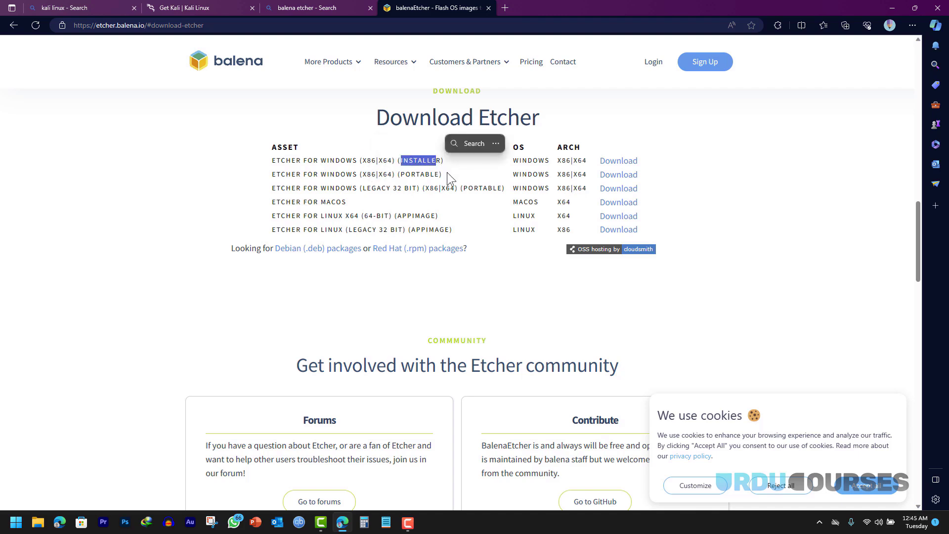
pyautogui.moveTo(398, 174); pyautogui.dragTo(438, 175)
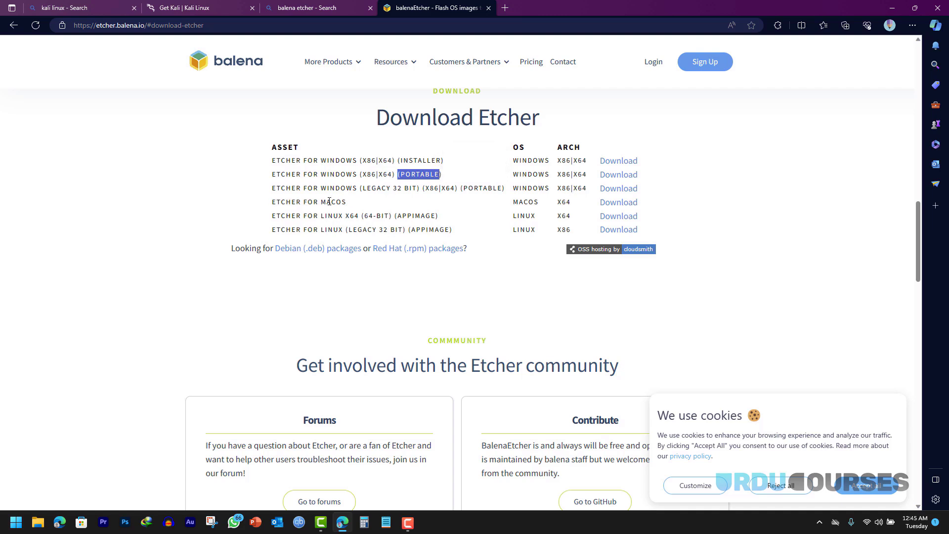
pyautogui.moveTo(321, 202); pyautogui.dragTo(347, 203)
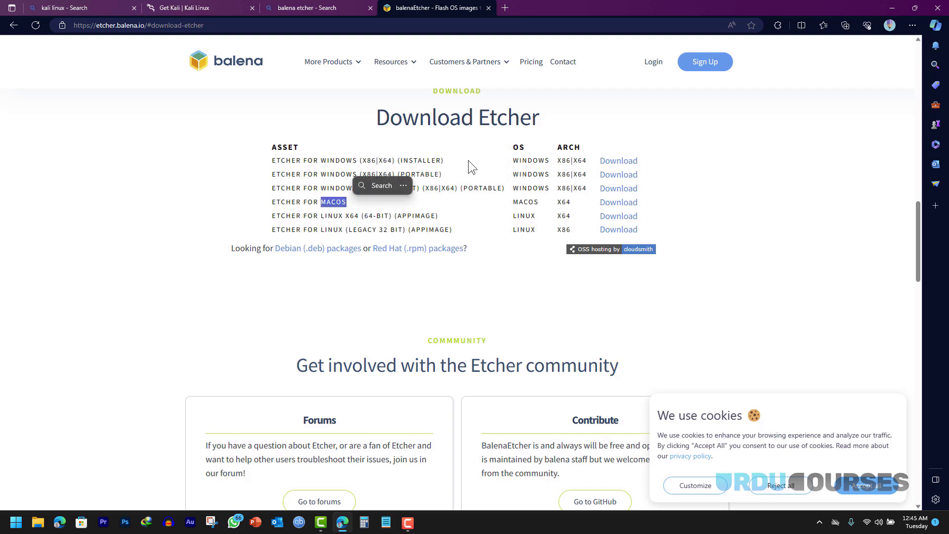
pyautogui.click(455, 159)
pyautogui.click(621, 163)
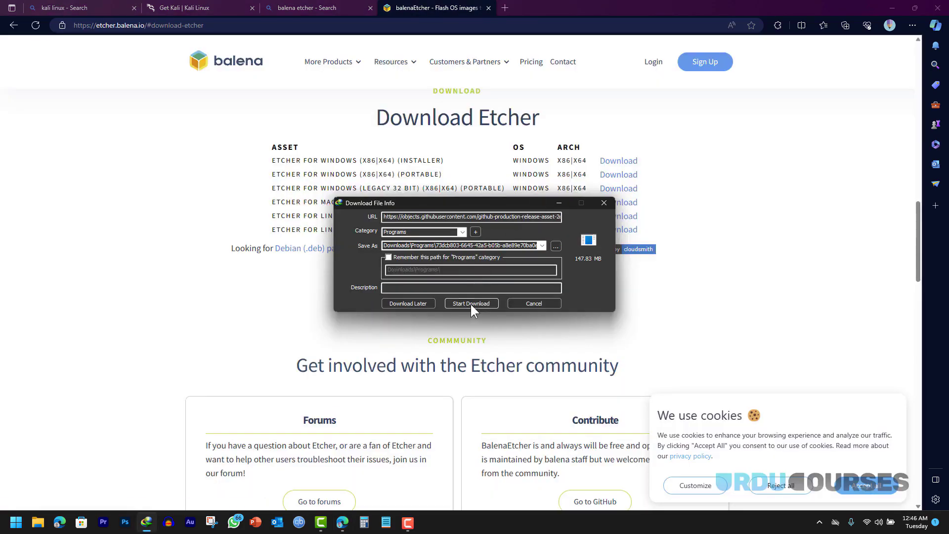
# - Download and run the Etcher installer, accepting the Apache licence to install it
pyautogui.click(471, 302)
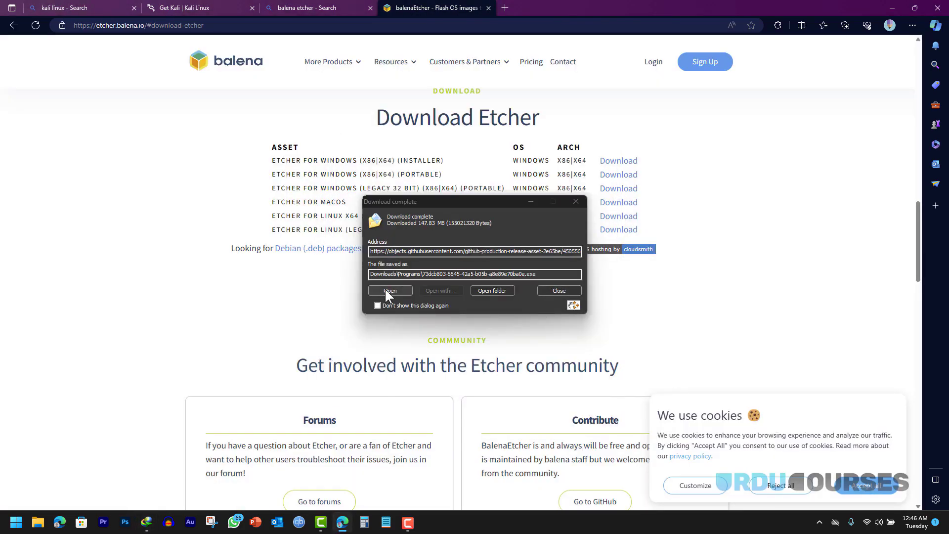
pyautogui.click(386, 290)
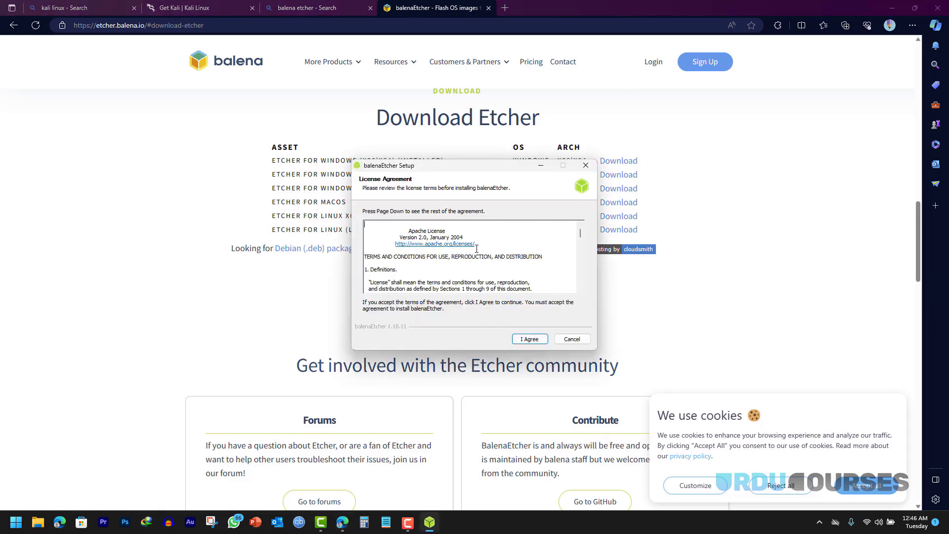
pyautogui.scroll(-2, 528, 254)
pyautogui.scroll(2, 528, 255)
pyautogui.moveTo(582, 233); pyautogui.dragTo(581, 289)
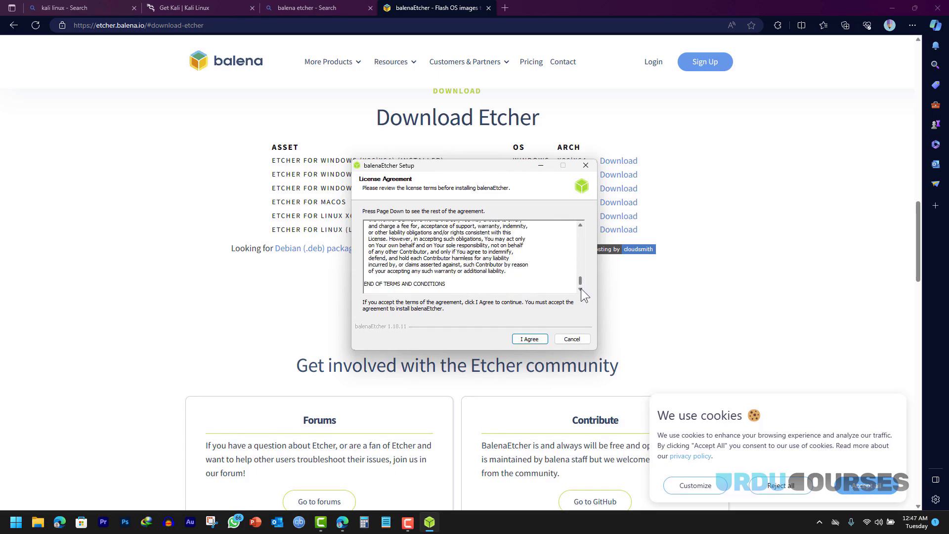
pyautogui.click(525, 340)
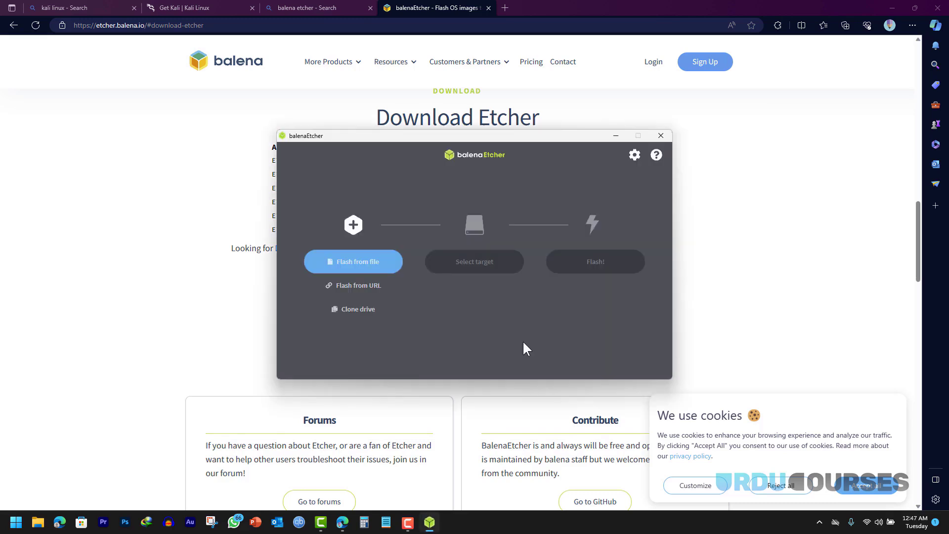
# - Minimize Edge and nudge the balenaEtcher window into place
pyautogui.click(890, 7)
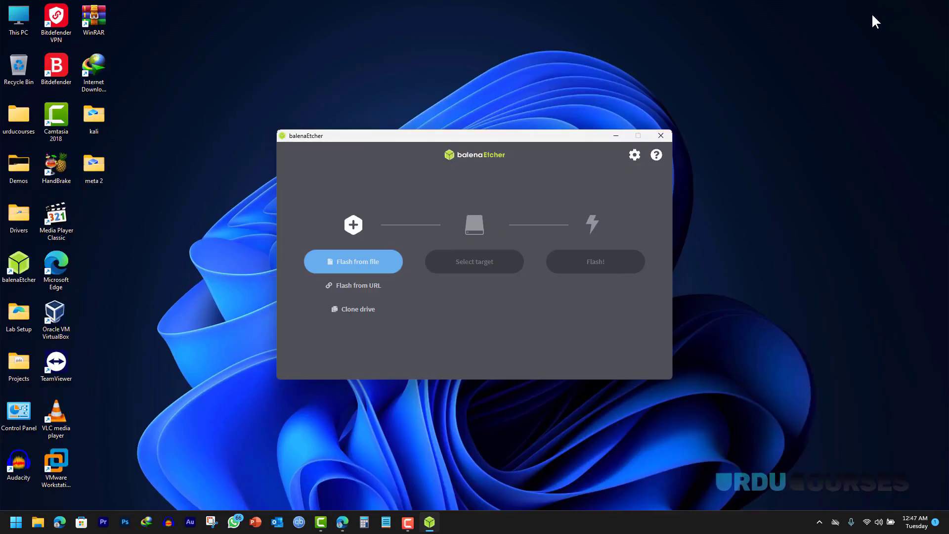
pyautogui.moveTo(471, 137); pyautogui.dragTo(474, 130)
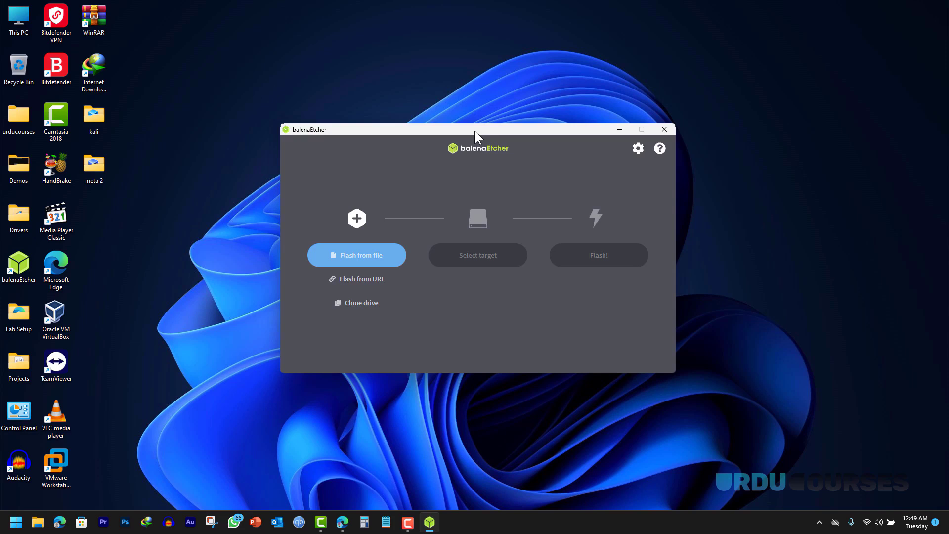
# - Choose kali-linux-2023.3-installer-amd64.iso from Desktop > Lab Setup as the image
pyautogui.click(355, 259)
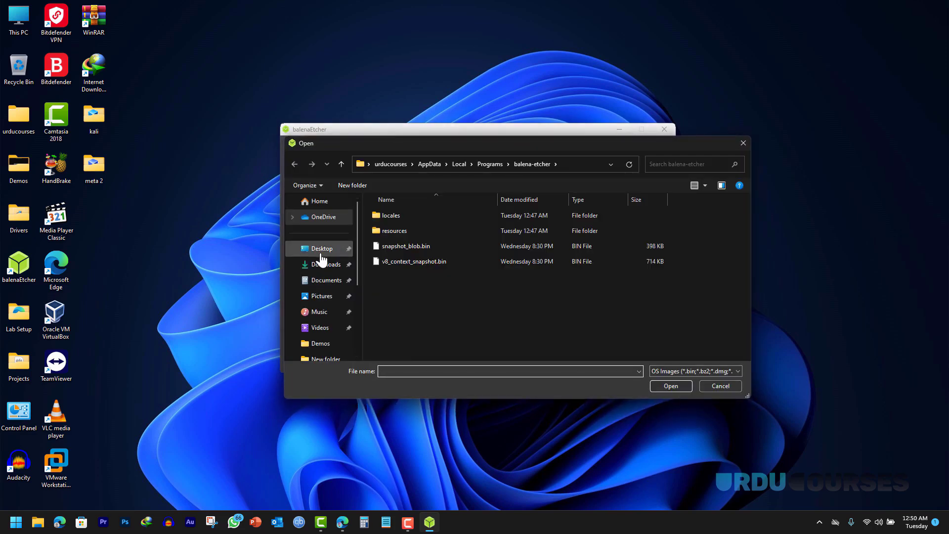
pyautogui.click(322, 250)
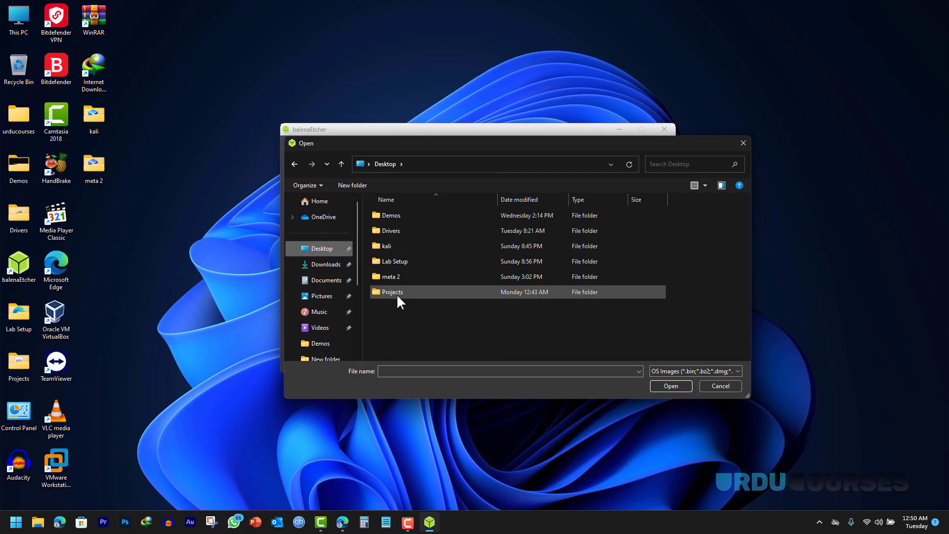
pyautogui.click(399, 263)
pyautogui.doubleClick(399, 263)
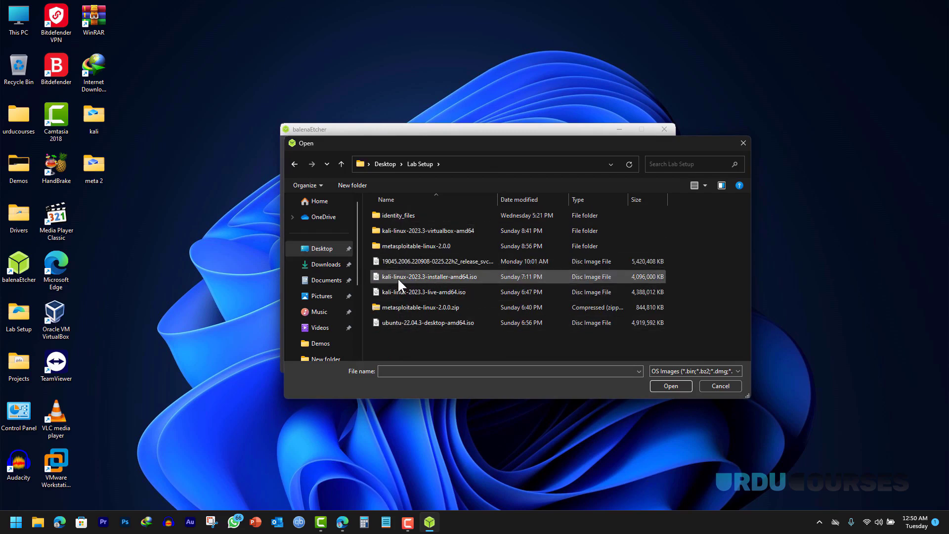
pyautogui.click(390, 277)
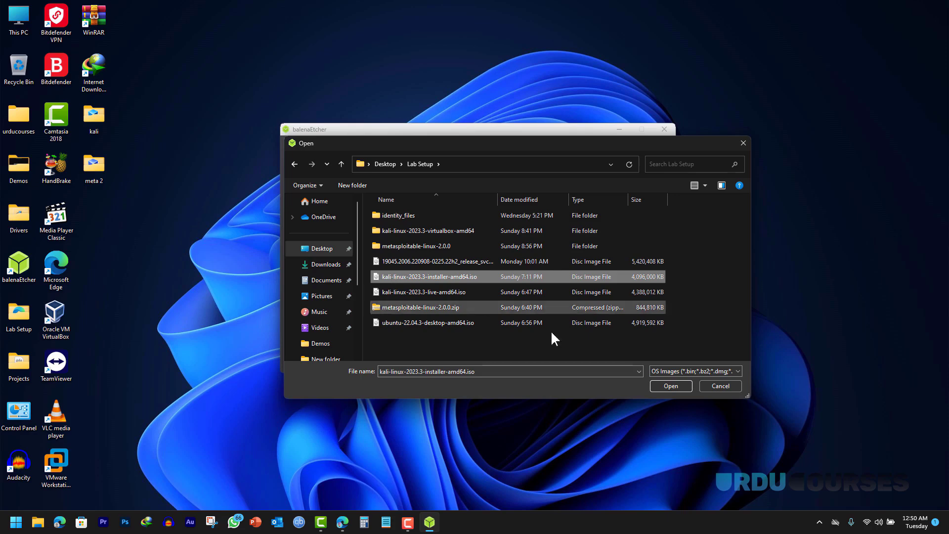
pyautogui.click(663, 386)
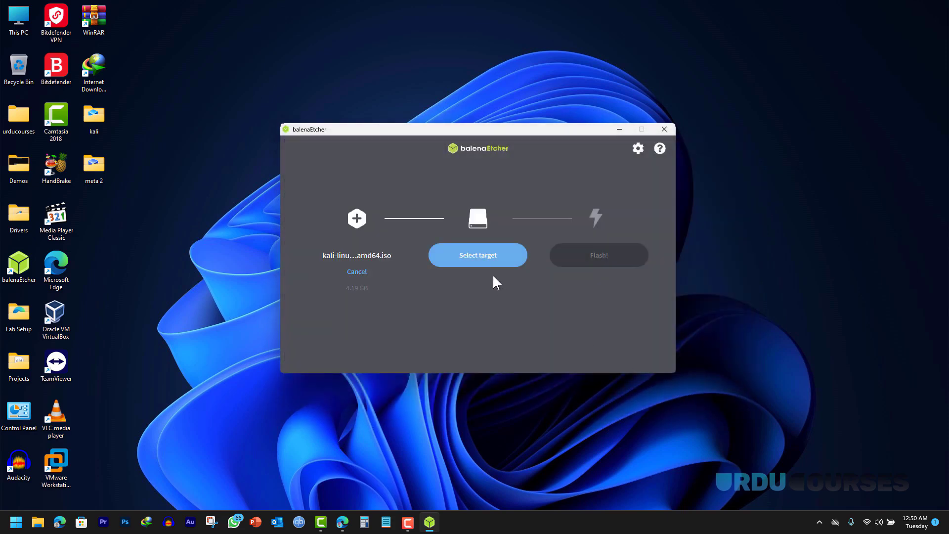
# - Target the SanDisk USB drive, flash the image, and open This PC
pyautogui.click(475, 263)
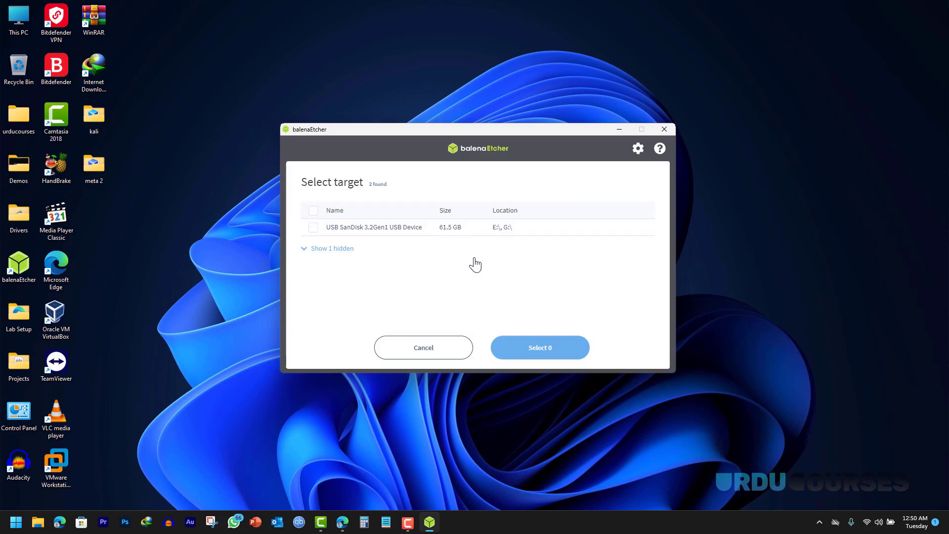
pyautogui.click(314, 228)
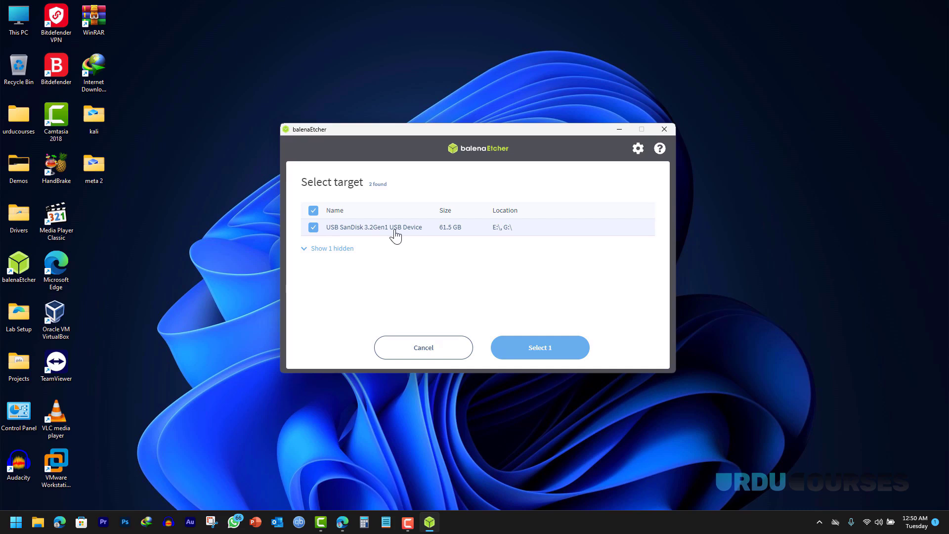
pyautogui.click(540, 349)
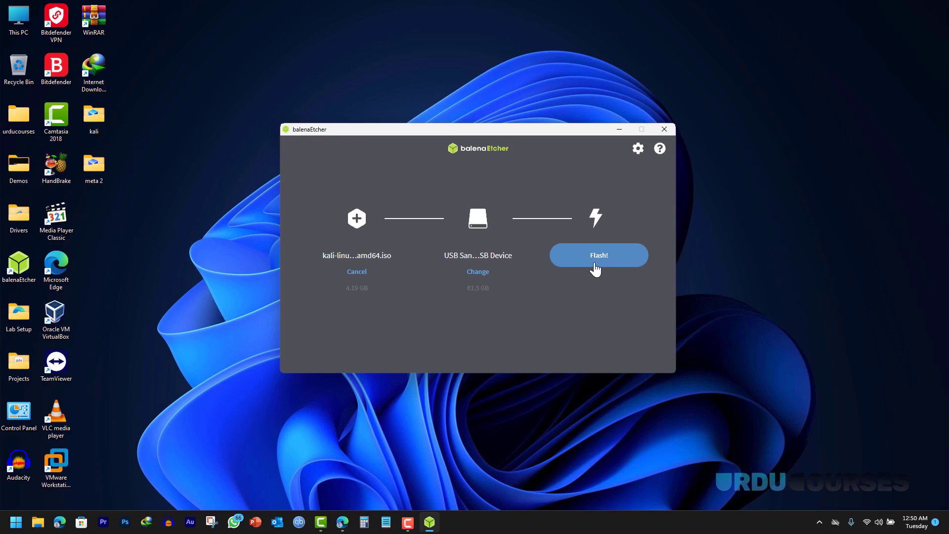
pyautogui.click(594, 266)
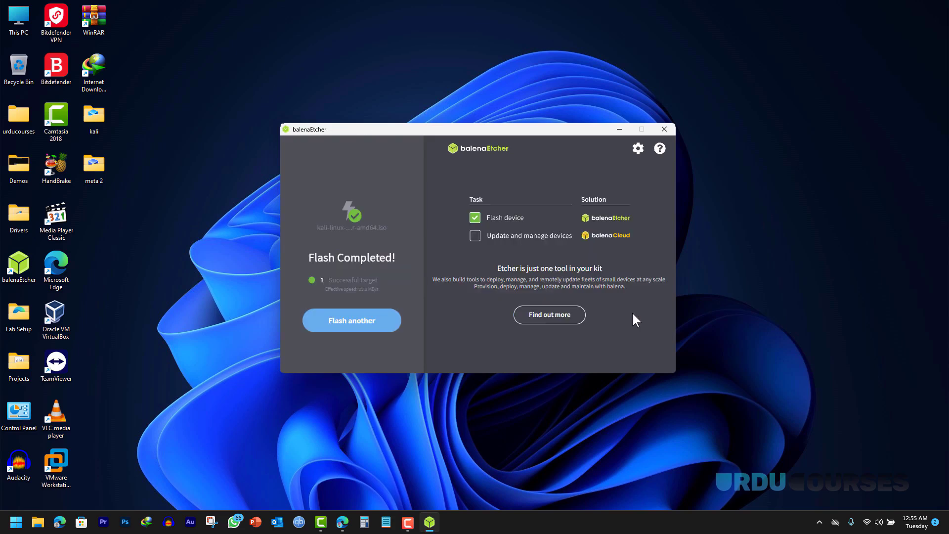
pyautogui.doubleClick(18, 17)
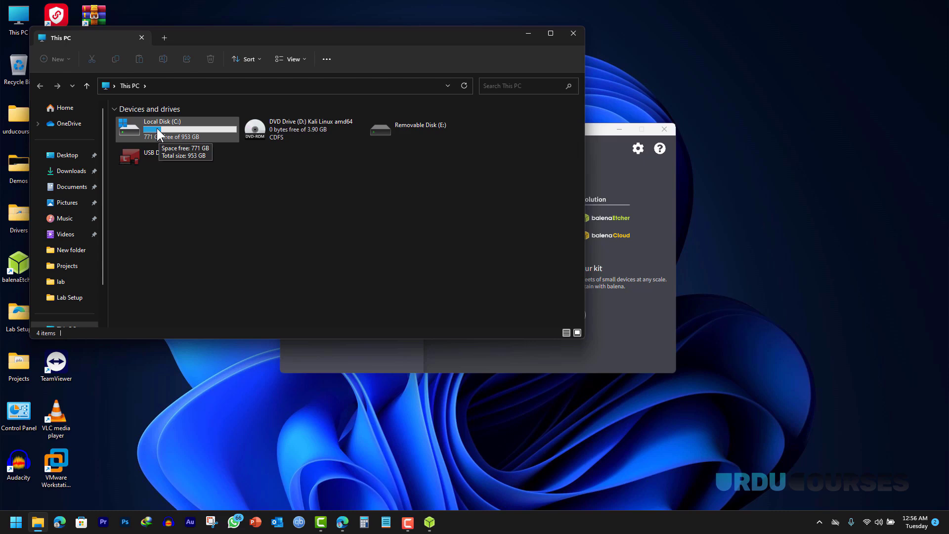
# - Show the full right-click options list for the This PC icon
pyautogui.rightClick(18, 20)
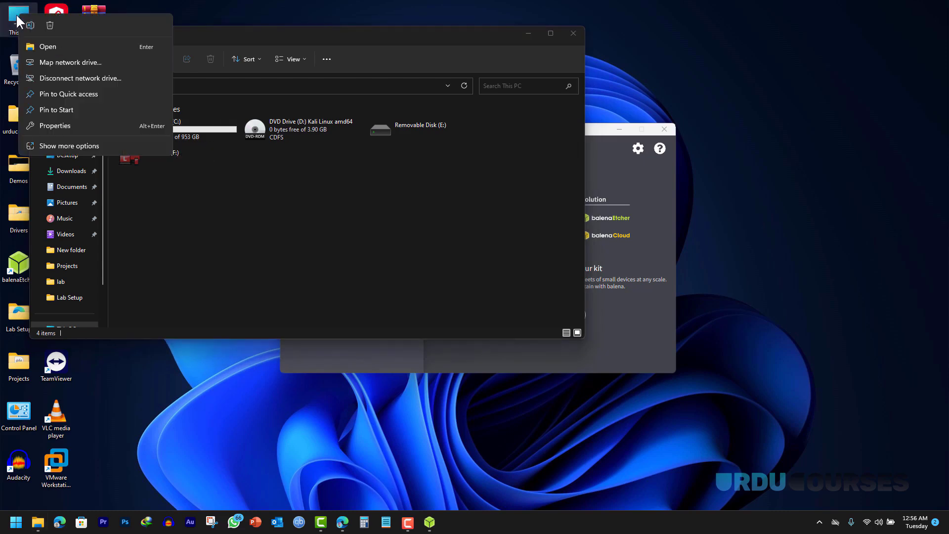
pyautogui.click(96, 144)
# - Open Computer Management's Disk Management and choose Shrink Volume on the C: partition
pyautogui.click(136, 174)
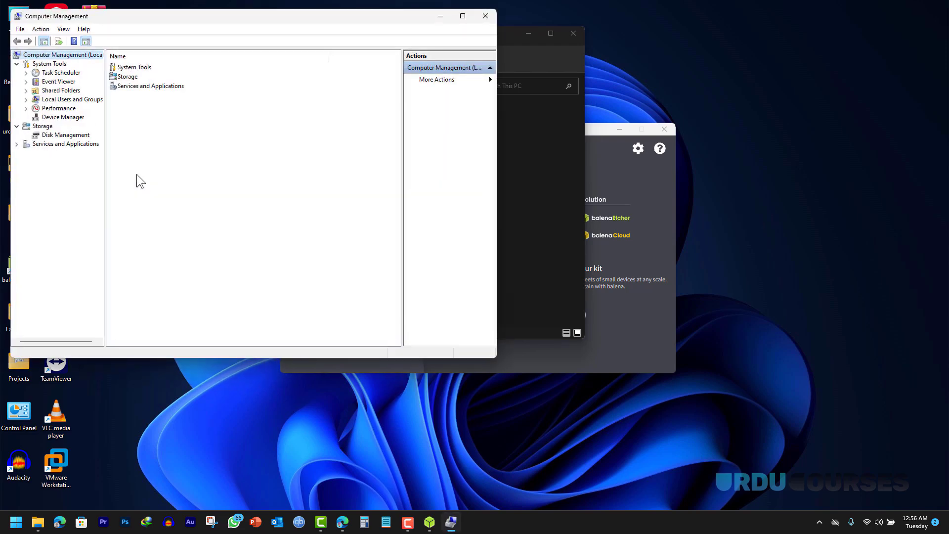
pyautogui.click(57, 135)
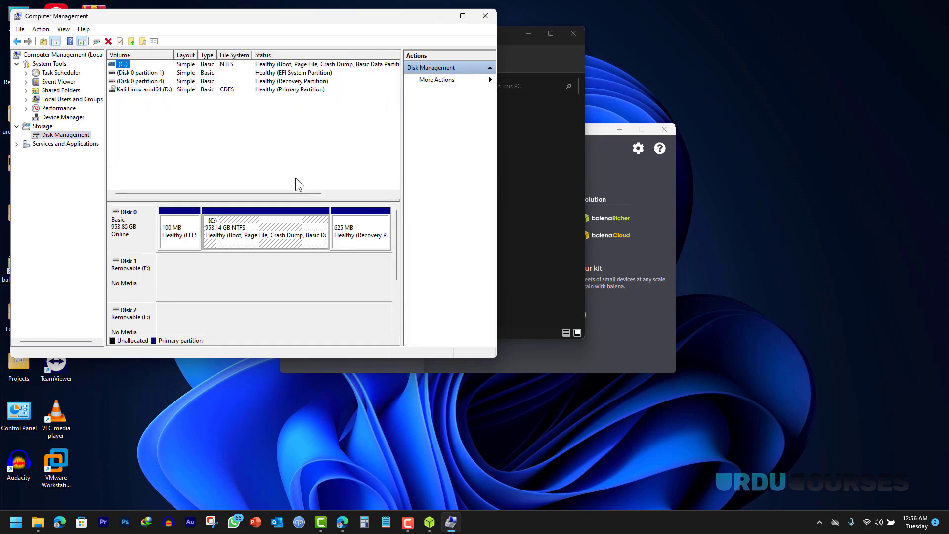
pyautogui.rightClick(271, 222)
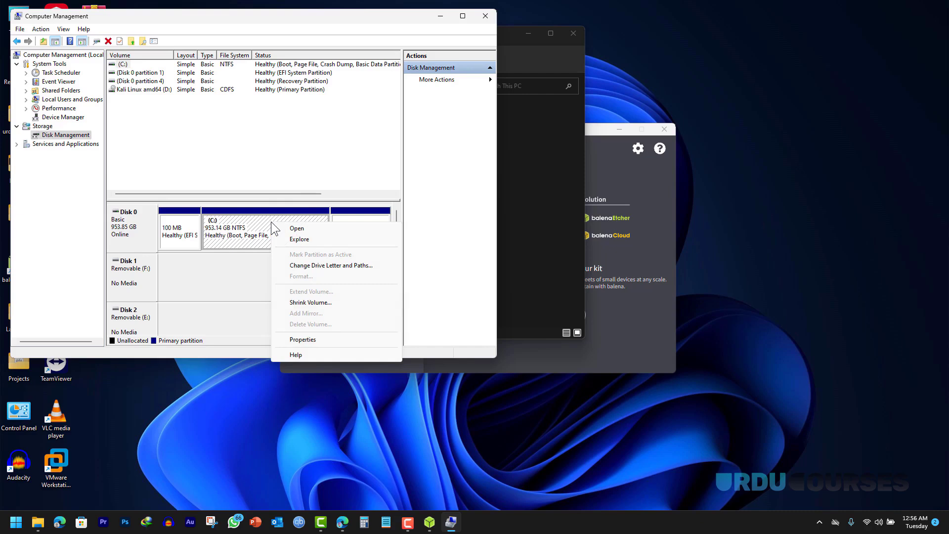
pyautogui.click(310, 303)
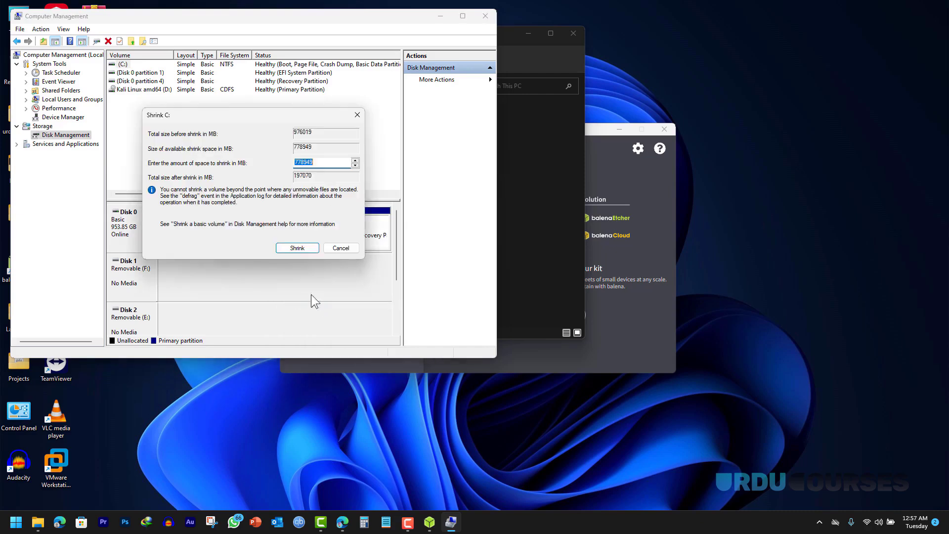
# - Enter 50000 MB as the shrink amount and shrink C:
pyautogui.click(323, 162)
pyautogui.moveTo(327, 162); pyautogui.dragTo(256, 162)
pyautogui.write('50000')
pyautogui.click(297, 248)
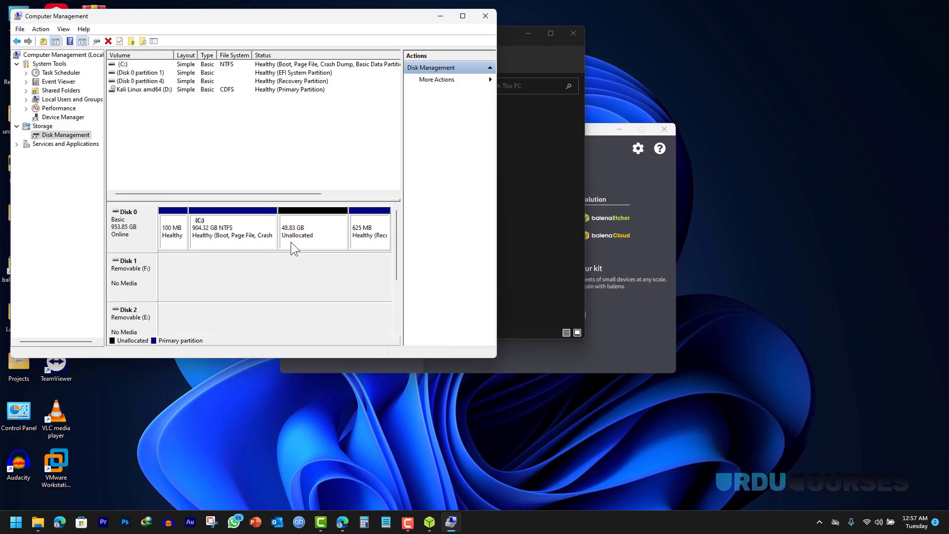
pyautogui.moveTo(87, 19); pyautogui.dragTo(122, 18)
pyautogui.doubleClick(17, 15)
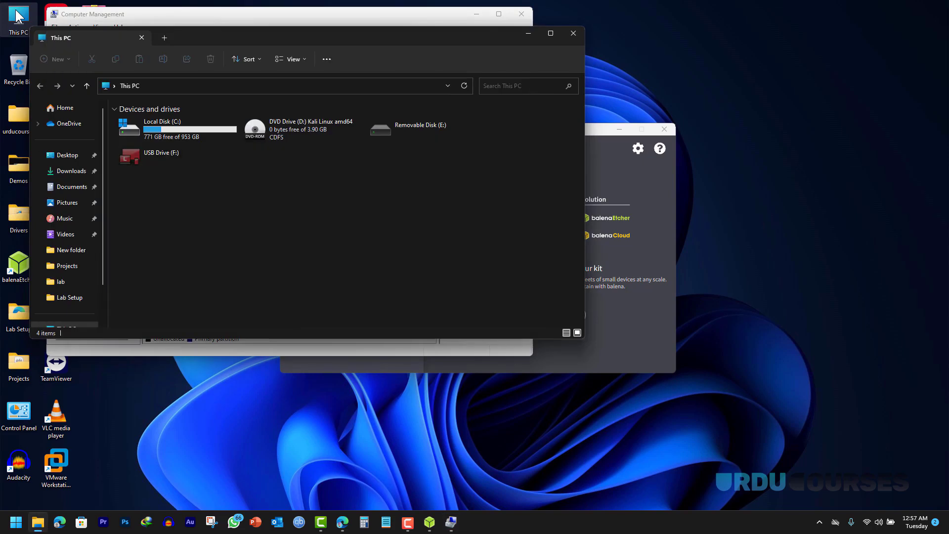
pyautogui.rightClick(255, 192)
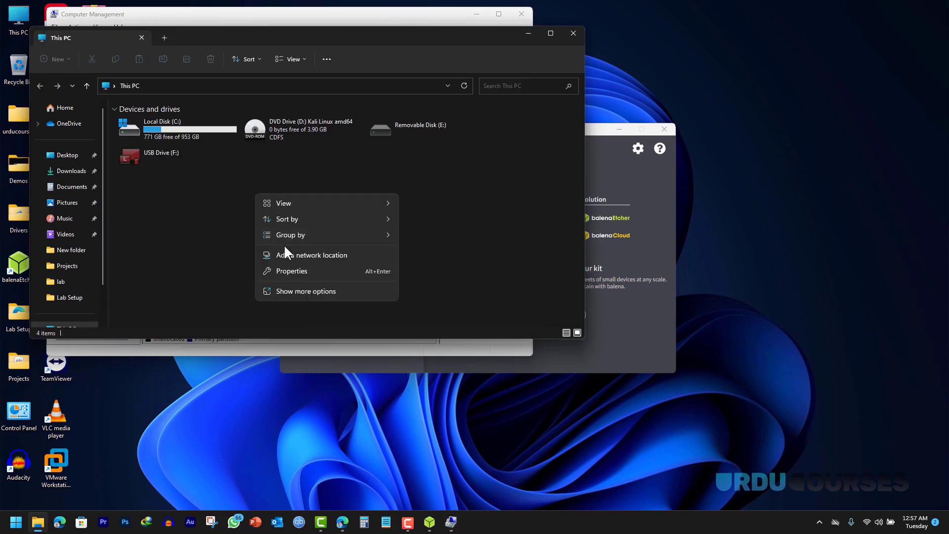
pyautogui.click(246, 242)
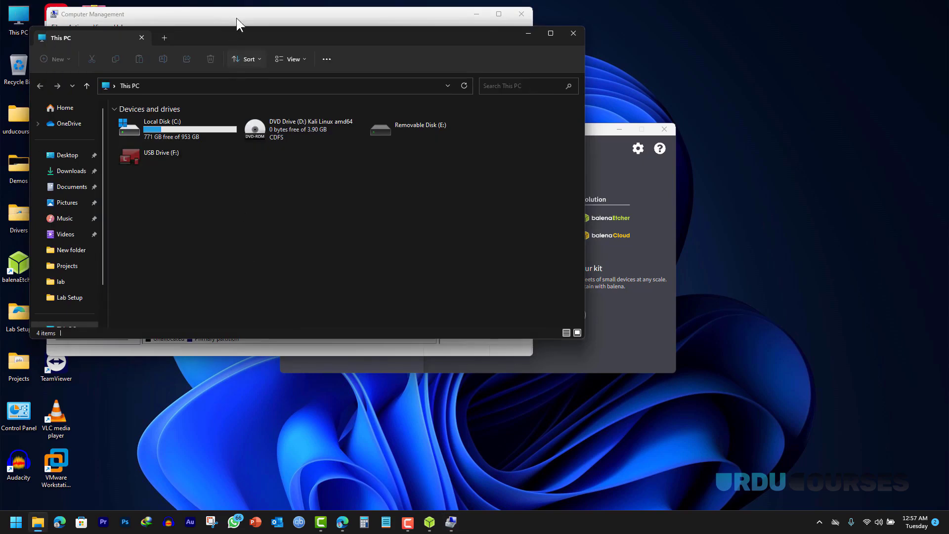
pyautogui.click(235, 19)
pyautogui.rightClick(340, 237)
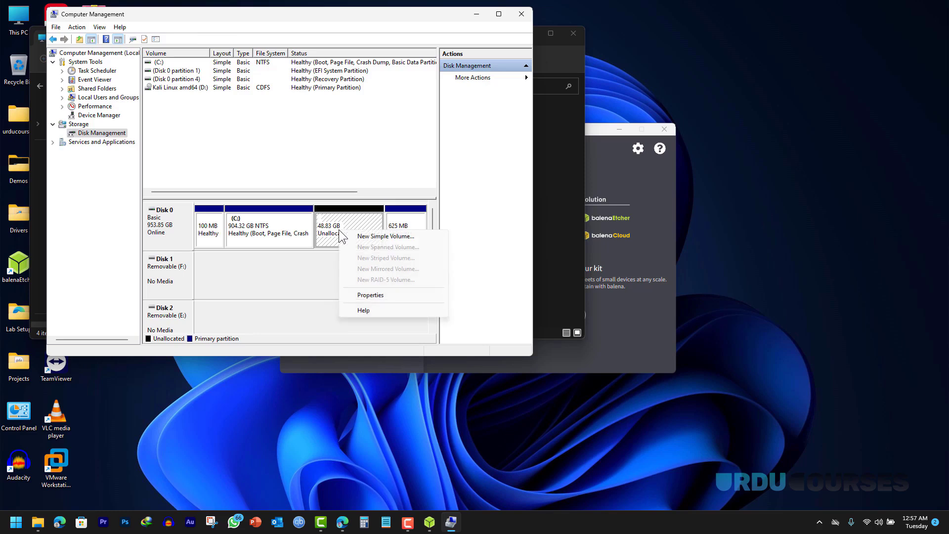
pyautogui.click(364, 237)
pyautogui.click(334, 241)
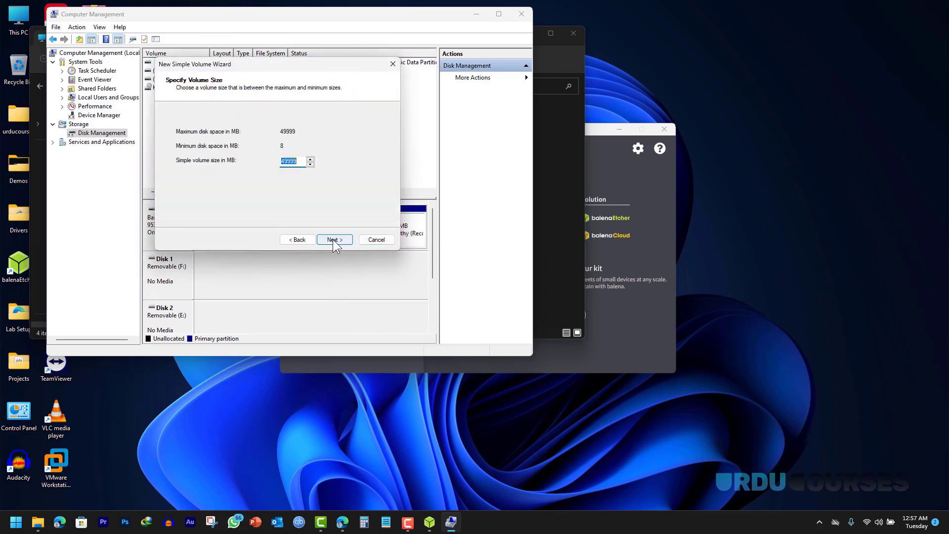
pyautogui.click(333, 240)
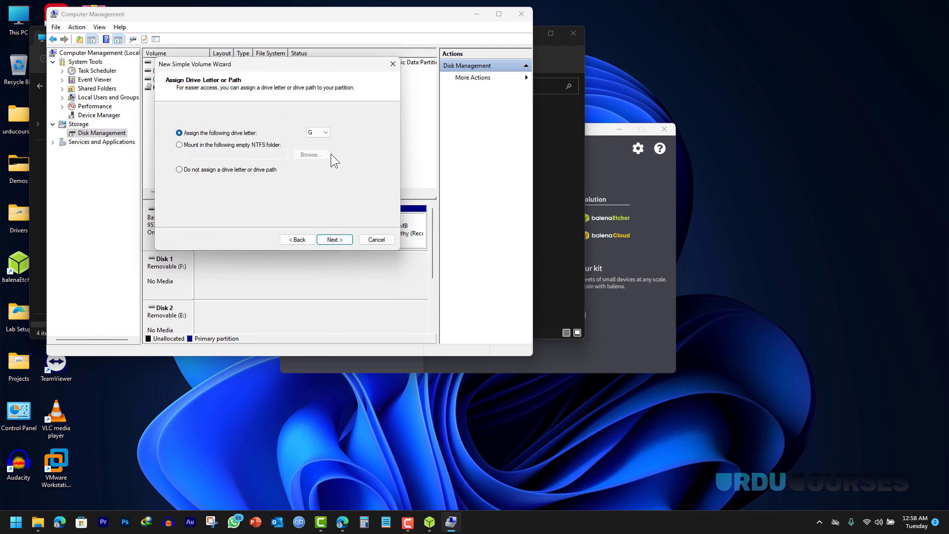
pyautogui.click(332, 240)
pyautogui.click(332, 240)
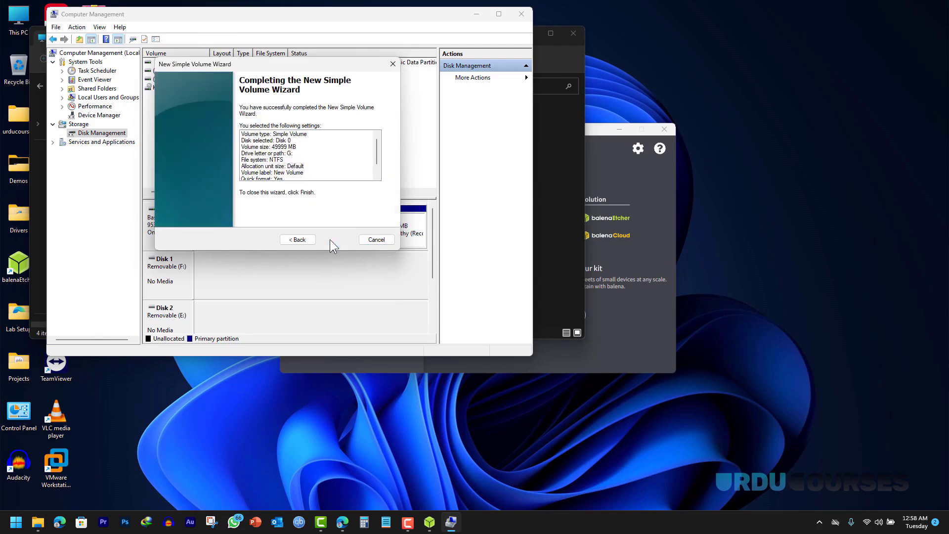
pyautogui.click(332, 240)
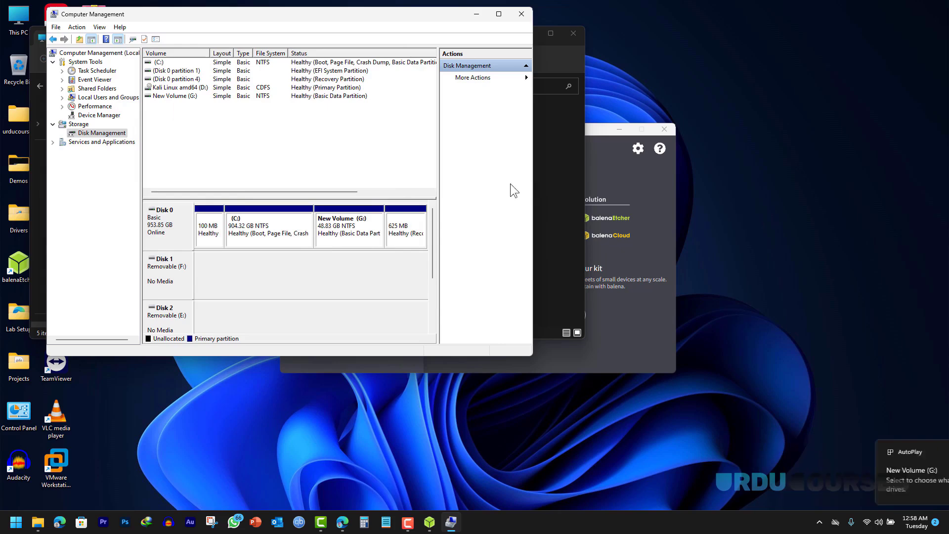
pyautogui.click(555, 173)
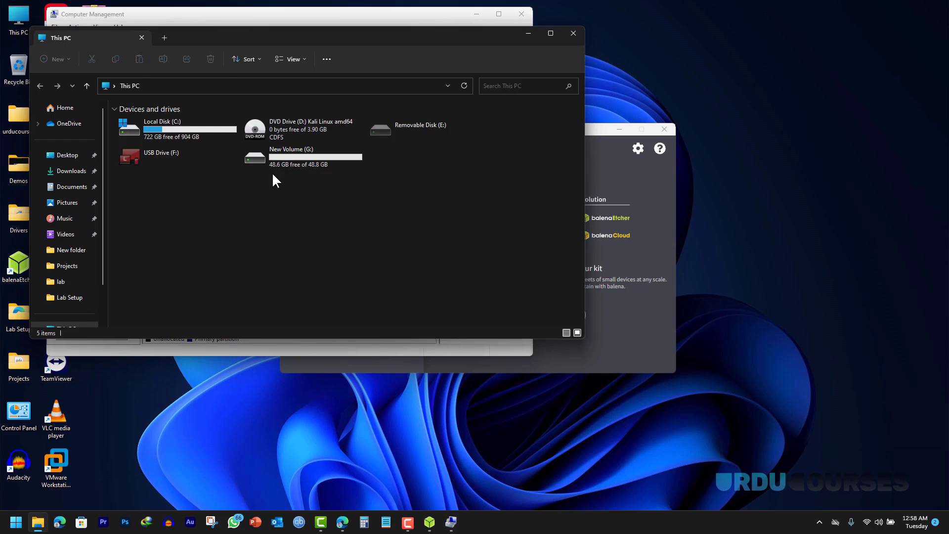
pyautogui.click(246, 22)
pyautogui.rightClick(339, 236)
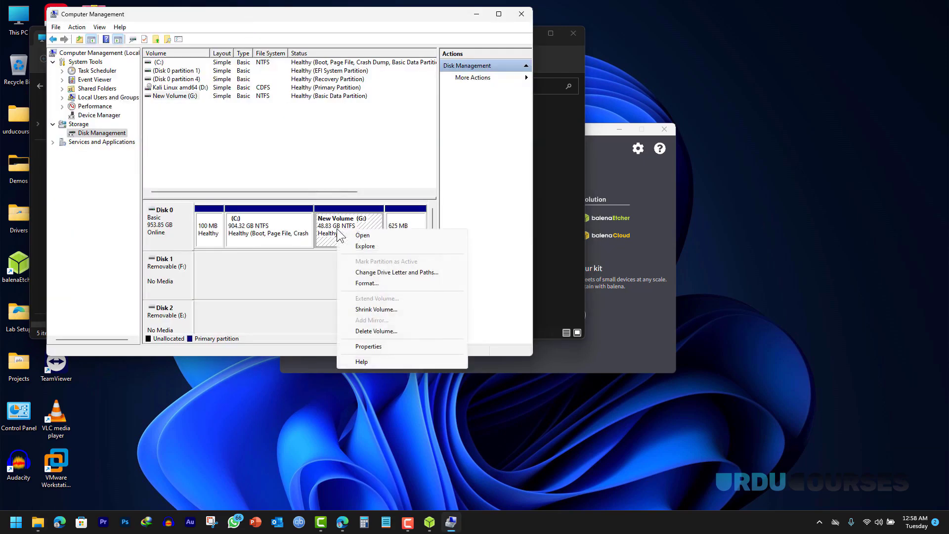
pyautogui.click(352, 332)
pyautogui.click(513, 294)
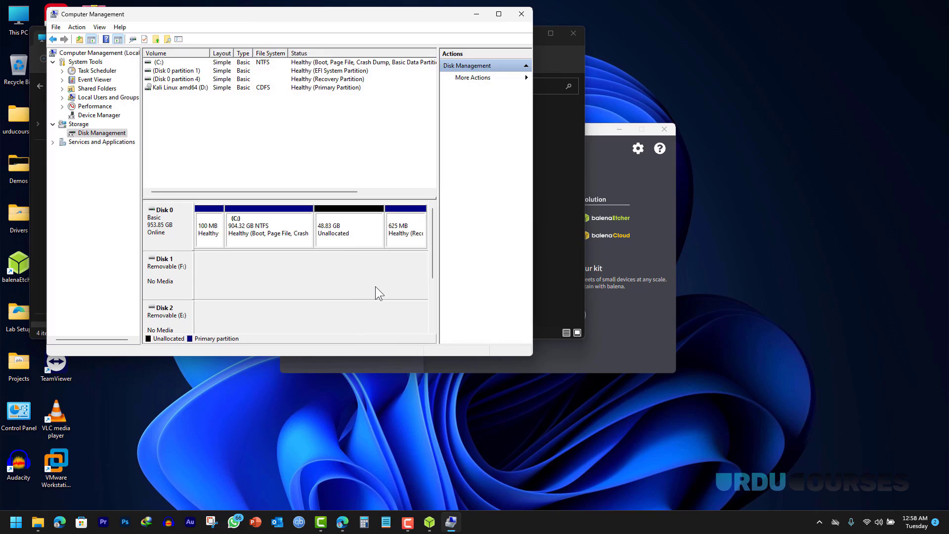
# - Close the Computer Management, This PC and finished balenaEtcher flash windows
pyautogui.click(523, 15)
pyautogui.click(574, 34)
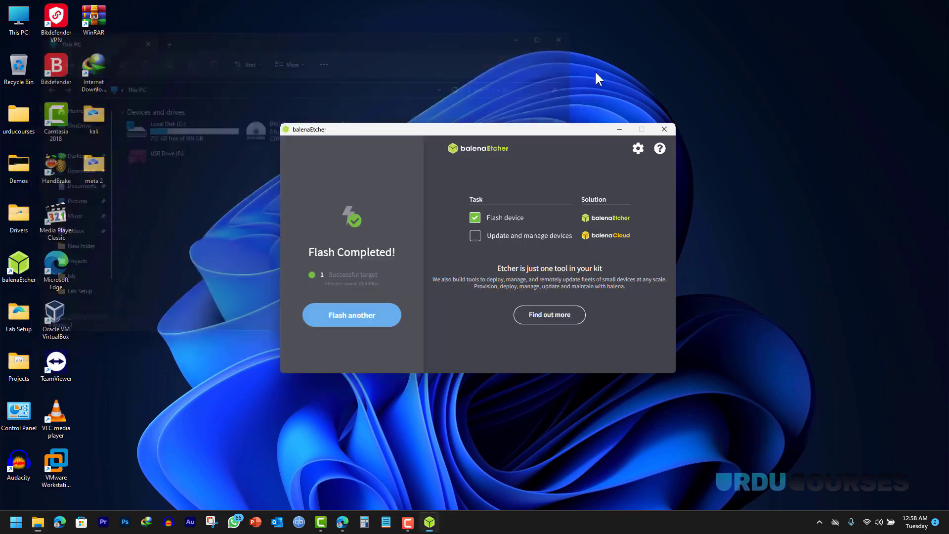
pyautogui.click(664, 129)
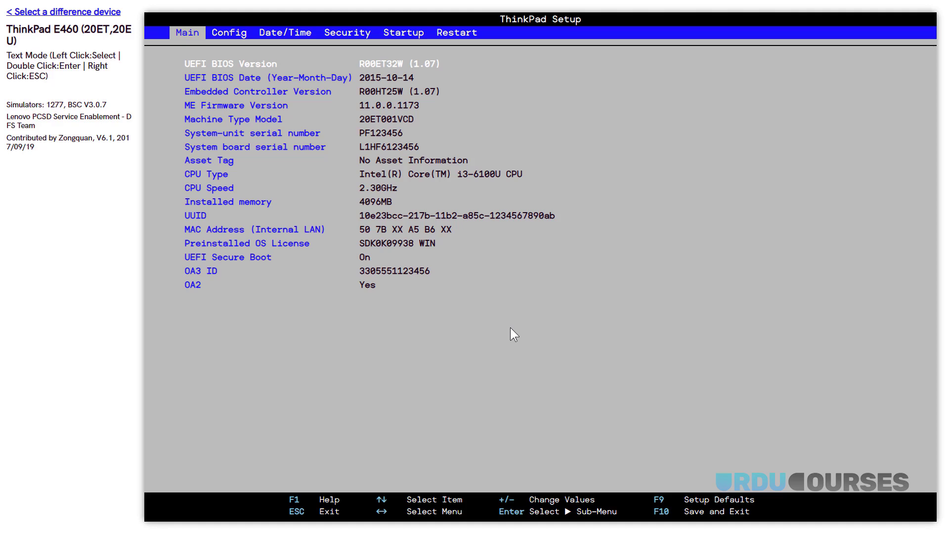
# - Move to the BIOS Startup page and open the Boot priority order list
pyautogui.press('Right')
pyautogui.press('Right')
pyautogui.press('Right')
pyautogui.press('Right')
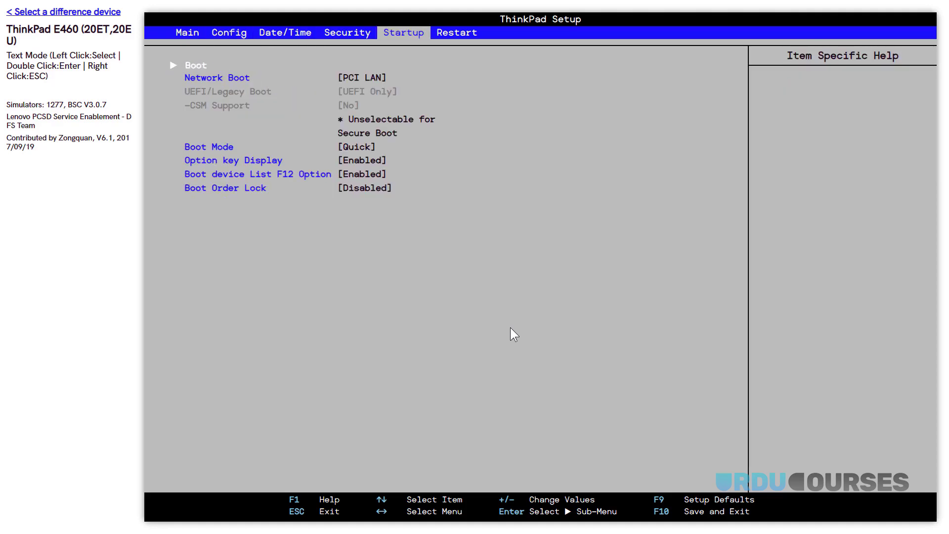
pyautogui.press('Left')
pyautogui.press('Left')
pyautogui.press('Right')
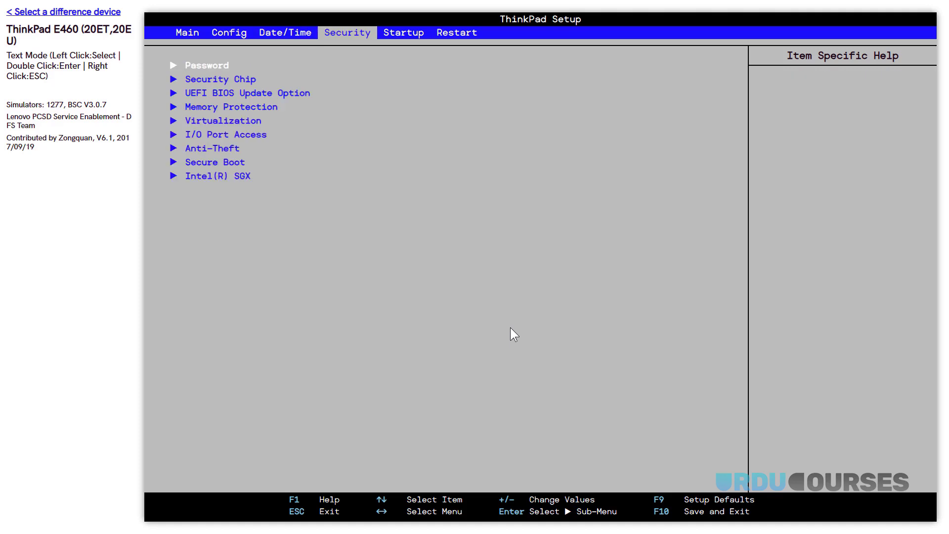
pyautogui.press('Right')
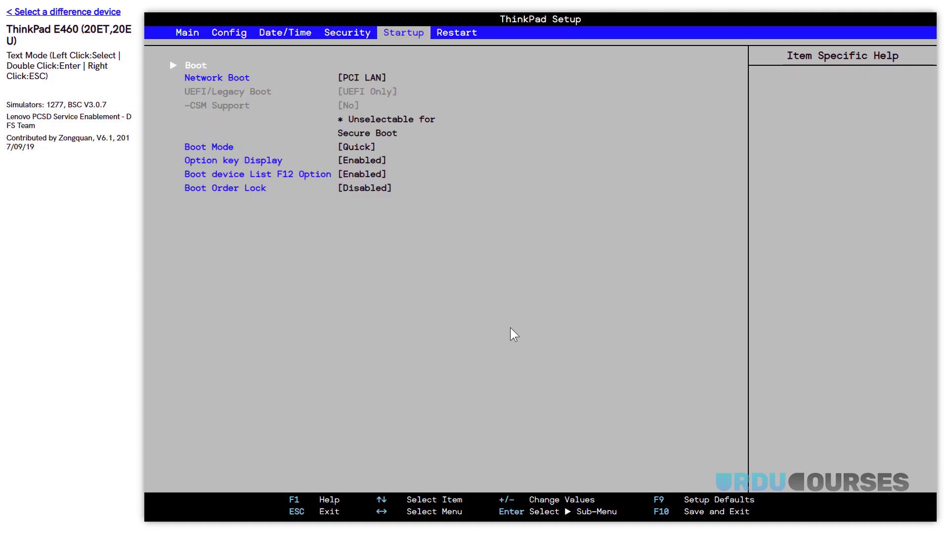
pyautogui.press('Down')
pyautogui.press('Down')
pyautogui.press('Down')
pyautogui.press('Down')
pyautogui.press('Down')
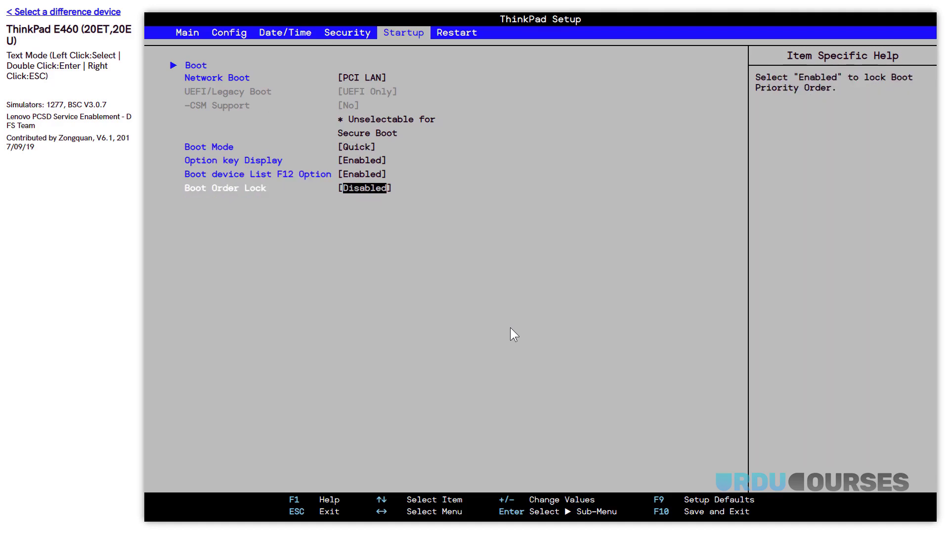
pyautogui.press('Up')
pyautogui.press('Up')
pyautogui.press('Up')
pyautogui.press('Up')
pyautogui.press('Up')
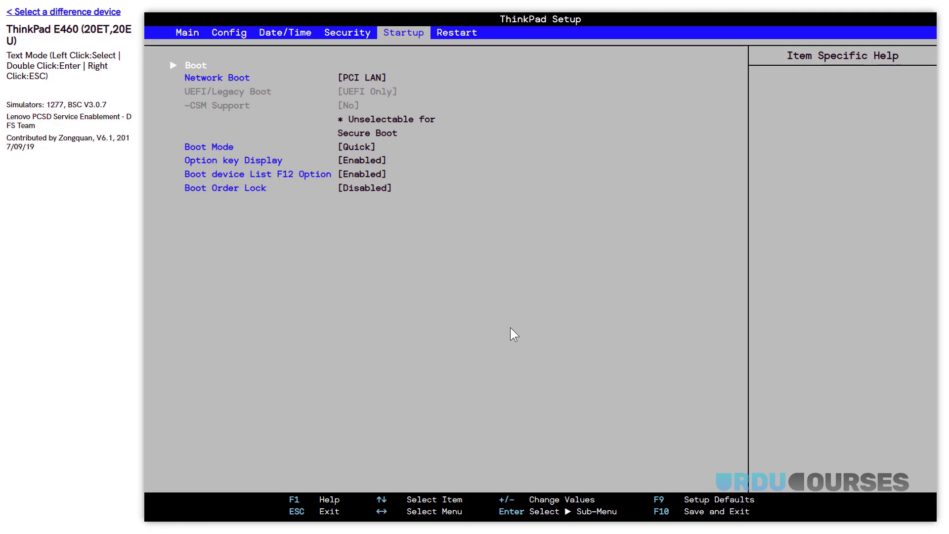
pyautogui.press('Return')
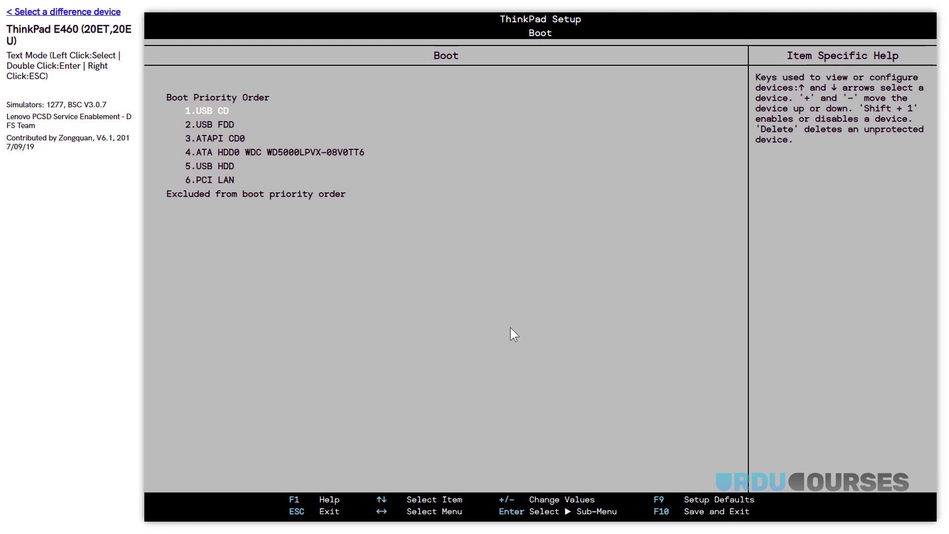
pyautogui.press('Down')
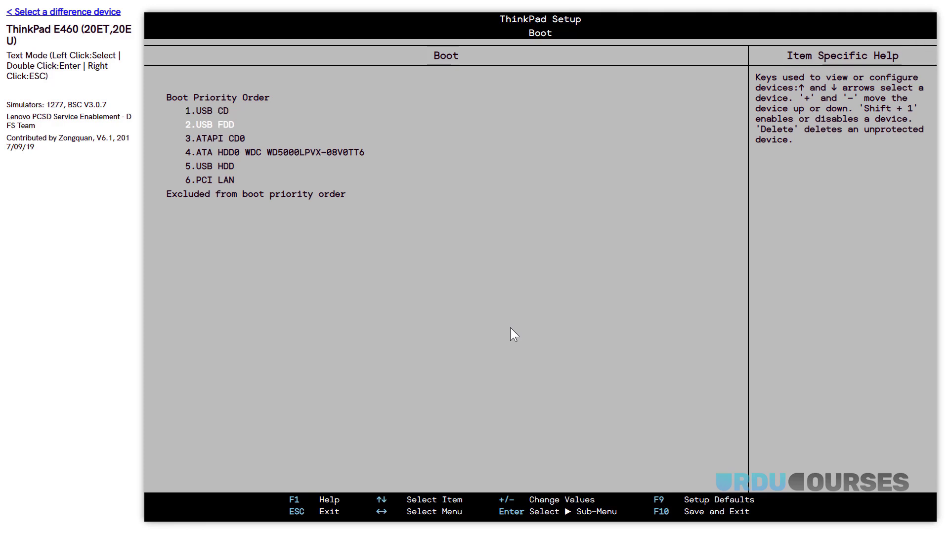
pyautogui.press('Down')
pyautogui.press('Down')
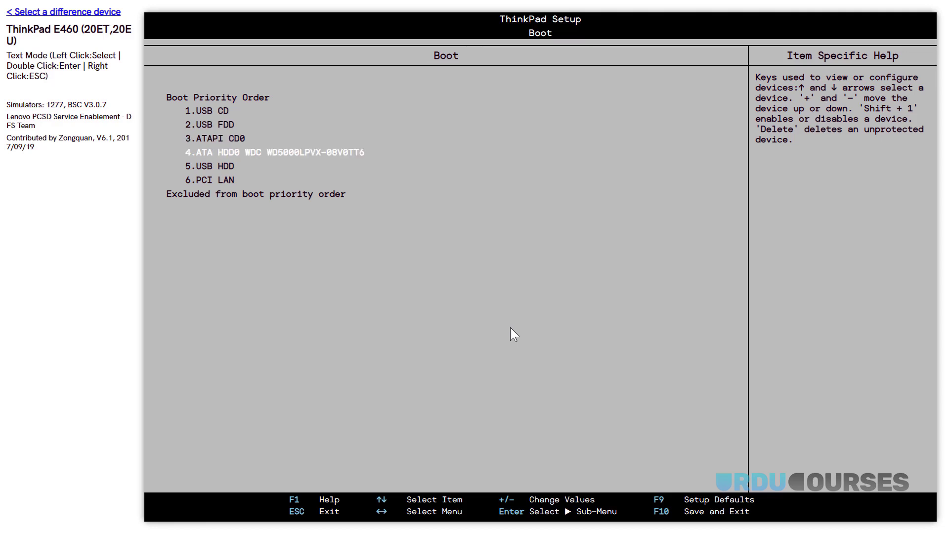
pyautogui.press('Up')
pyautogui.press('Up')
pyautogui.press('Up')
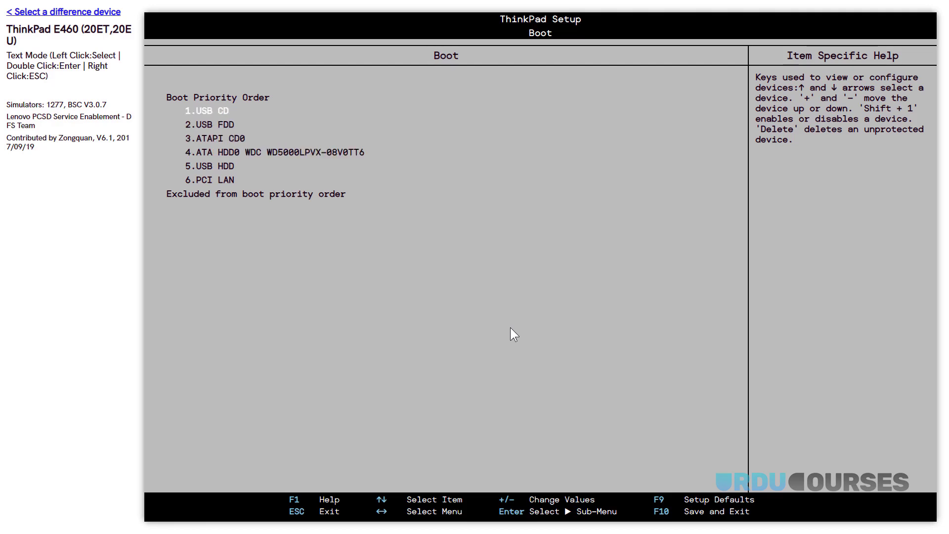
pyautogui.press('Down')
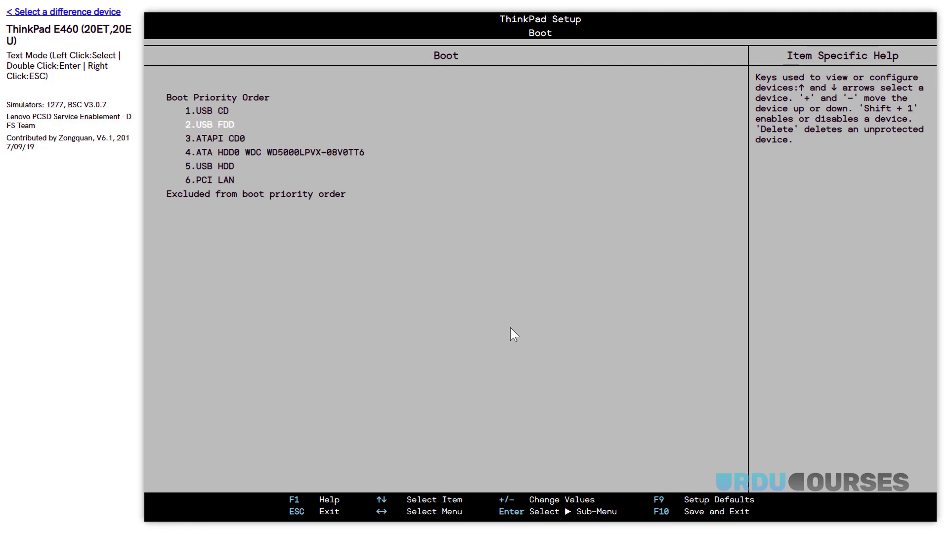
pyautogui.press('Down')
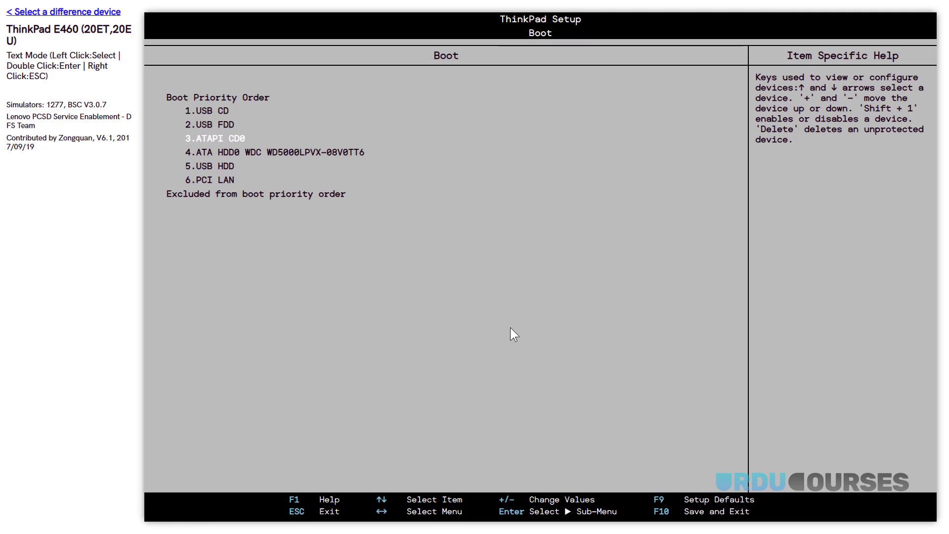
pyautogui.press('Down')
pyautogui.press('Down')
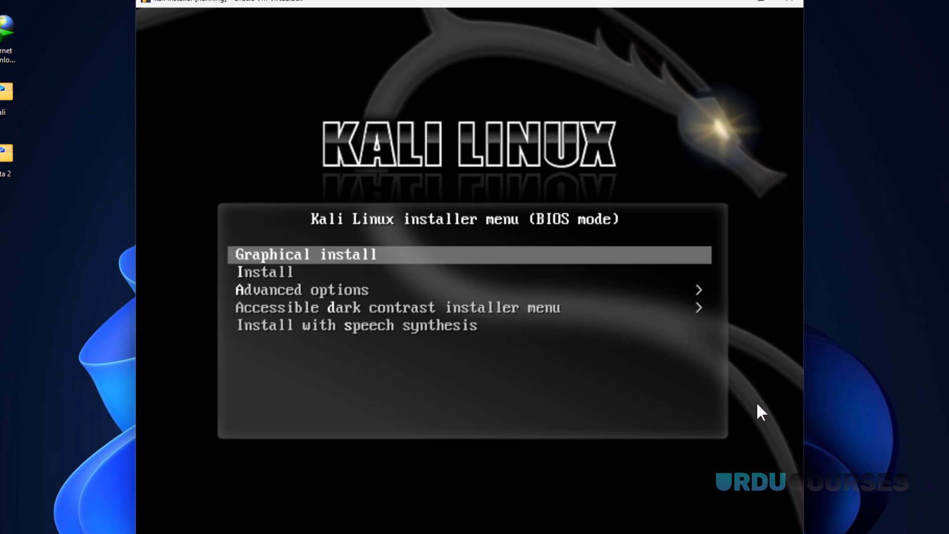
# - Launch Kali's graphical installer, keeping English, the default location and American English keyboard
pyautogui.press('Down')
pyautogui.press('Down')
pyautogui.press('Up')
pyautogui.press('Up')
pyautogui.press('Return')
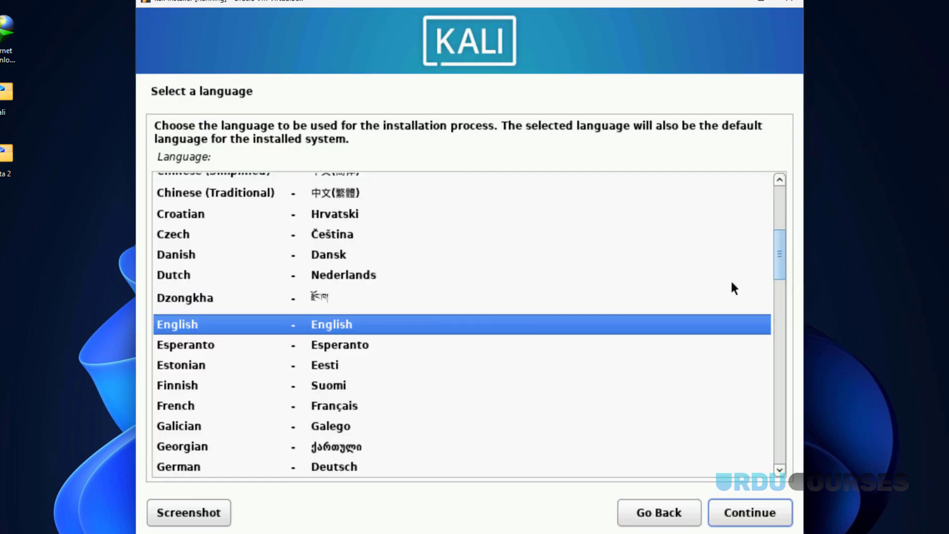
pyautogui.click(734, 505)
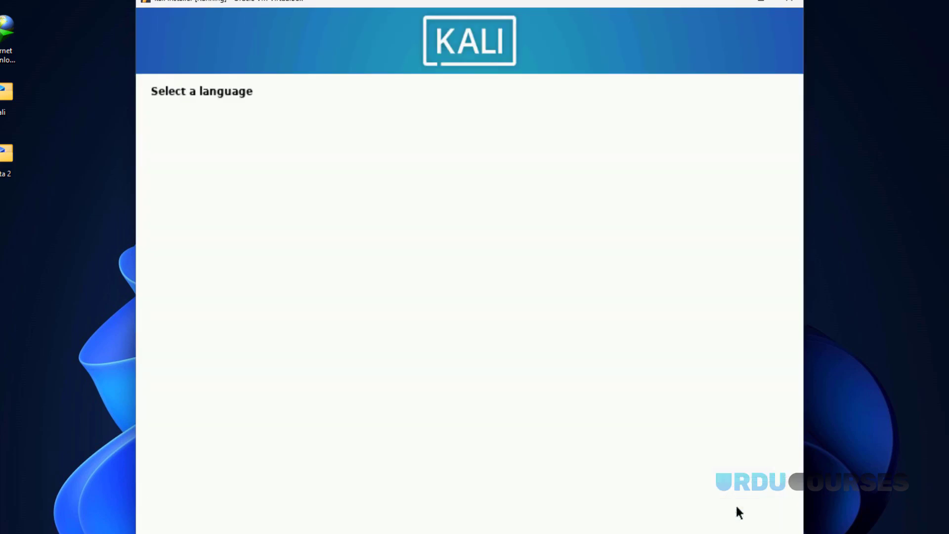
pyautogui.click(736, 512)
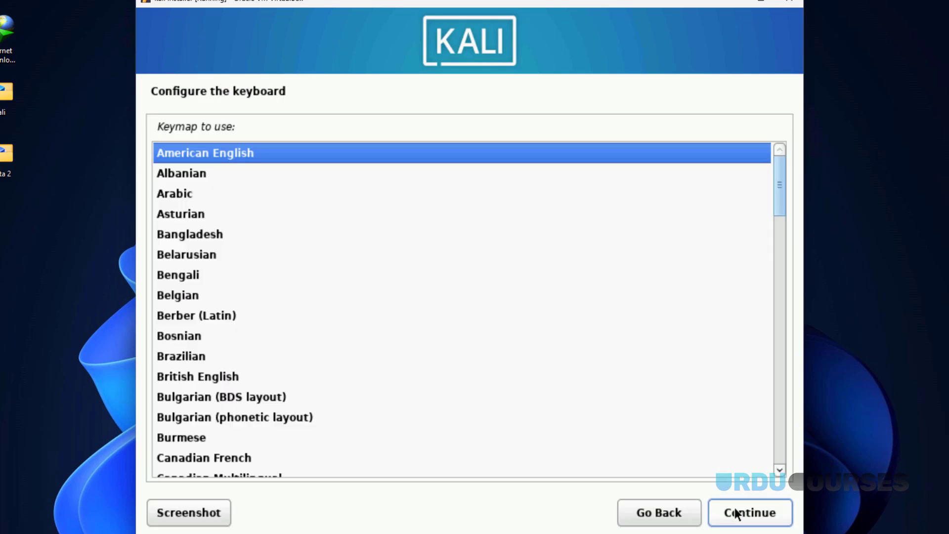
pyautogui.click(736, 513)
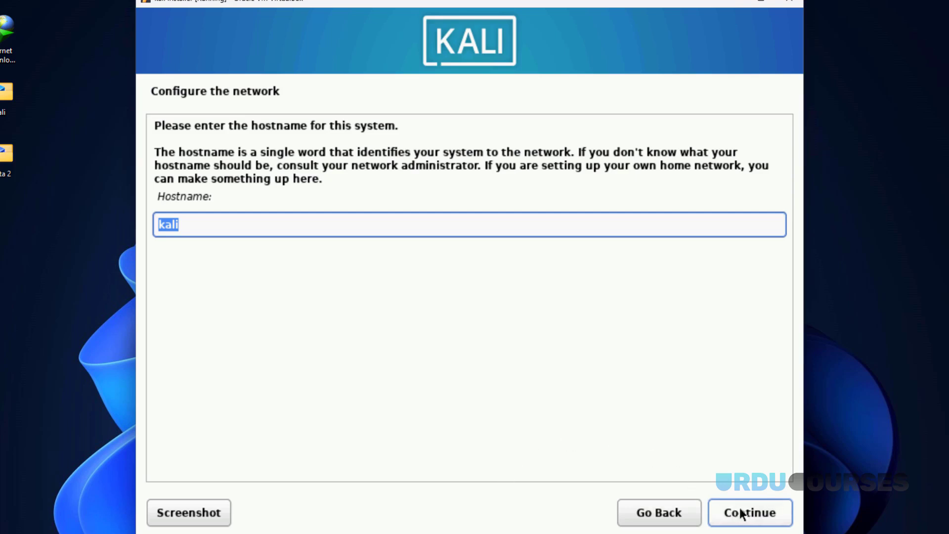
# - Keep hostname kali, leave the domain name blank, and enter the new user's full name
pyautogui.click(750, 513)
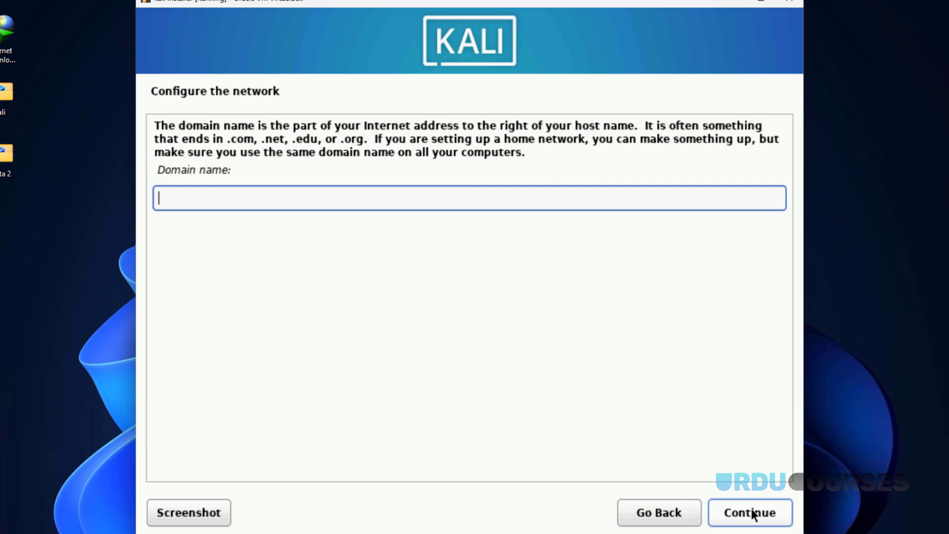
pyautogui.click(751, 514)
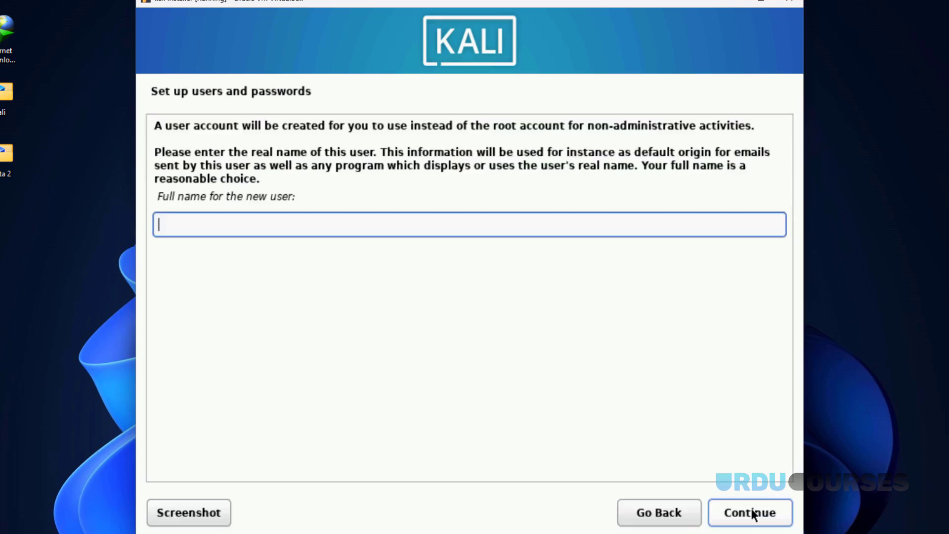
pyautogui.write('kali')
pyautogui.click(753, 513)
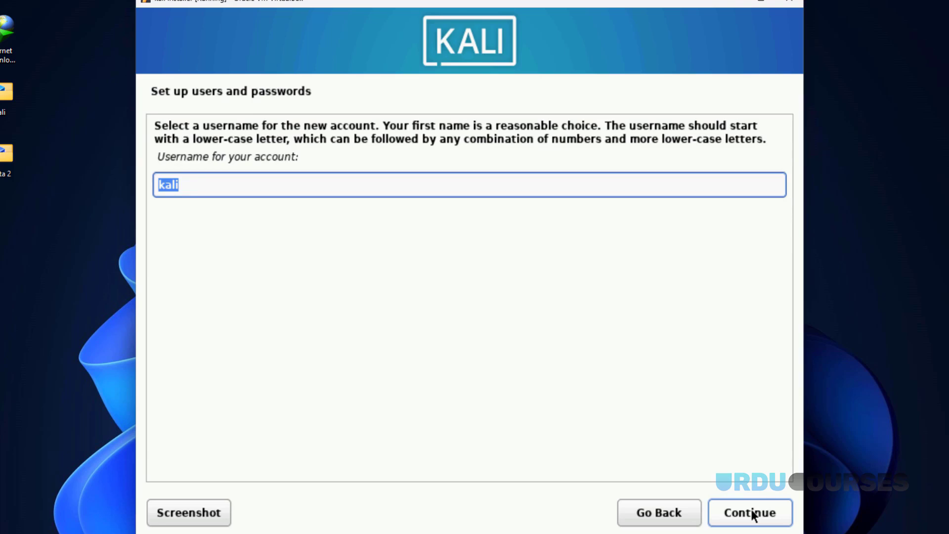
# - Accept username kali, set and confirm the account password, and accept the clock setting
pyautogui.click(752, 514)
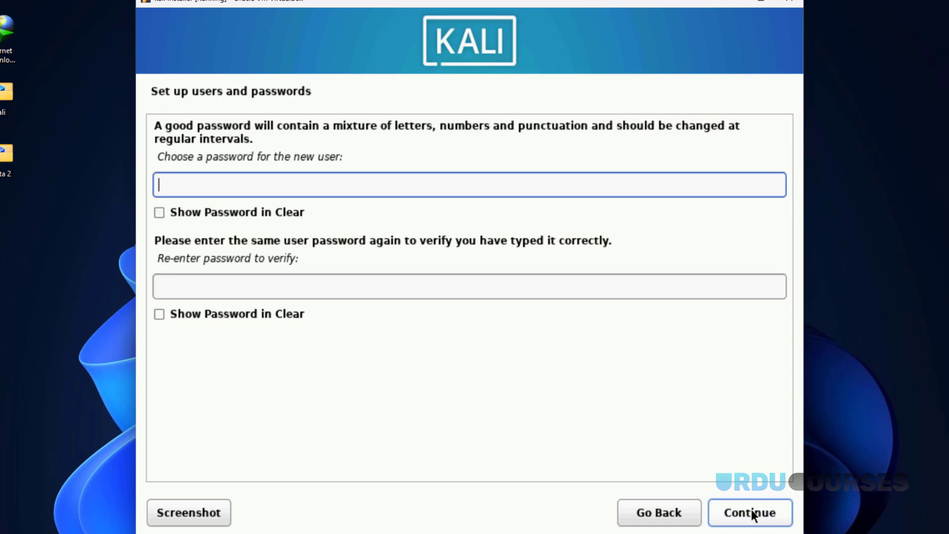
pyautogui.write('kali')
pyautogui.press('Tab')
pyautogui.press('Tab')
pyautogui.write('kali')
pyautogui.click(767, 514)
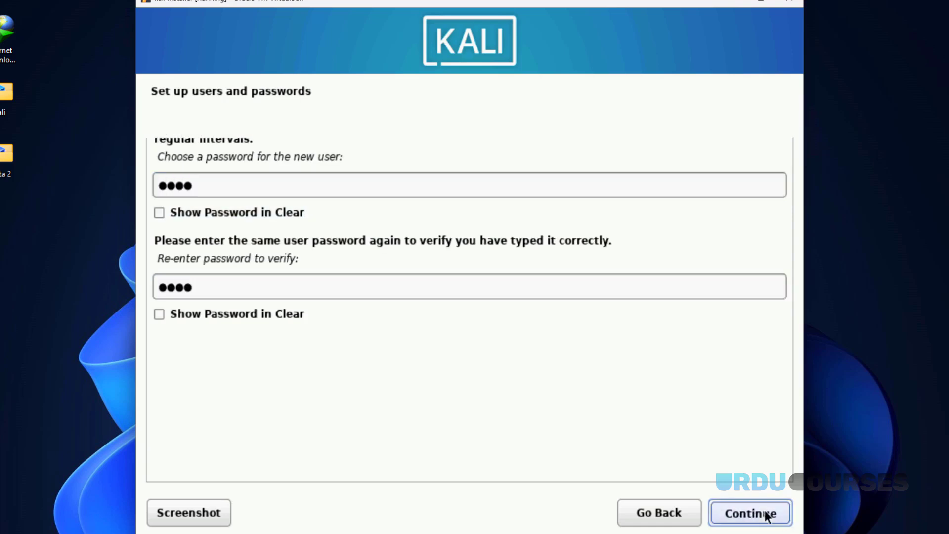
pyautogui.click(766, 515)
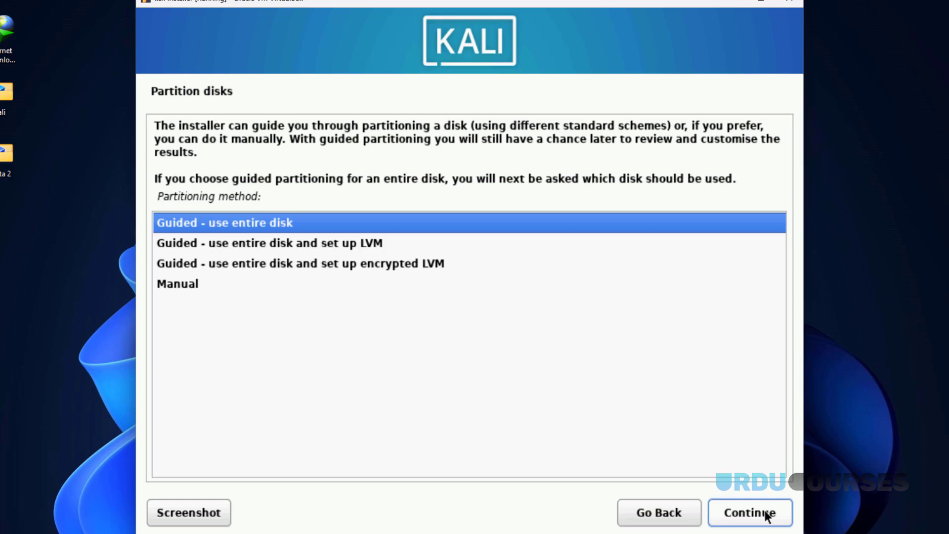
# - Browse the guided partitioning methods, then choose Manual partitioning
pyautogui.press('Down')
pyautogui.press('Down')
pyautogui.press('Up')
pyautogui.press('Up')
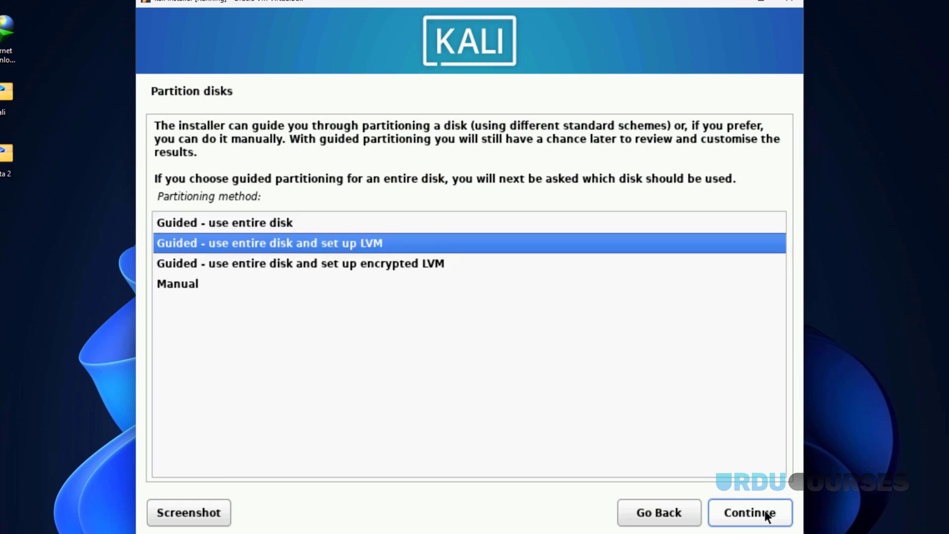
pyautogui.press('Down')
pyautogui.press('Down')
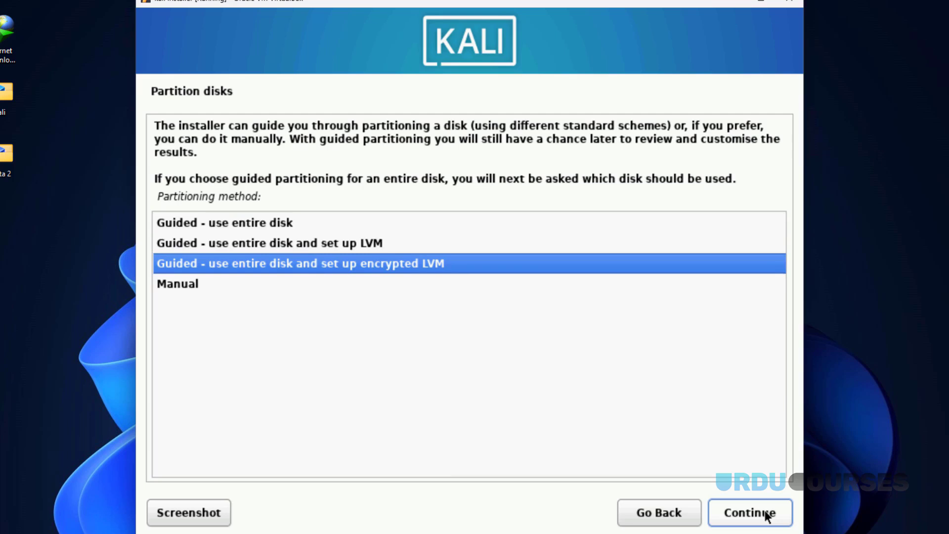
pyautogui.press('Up')
pyautogui.press('Up')
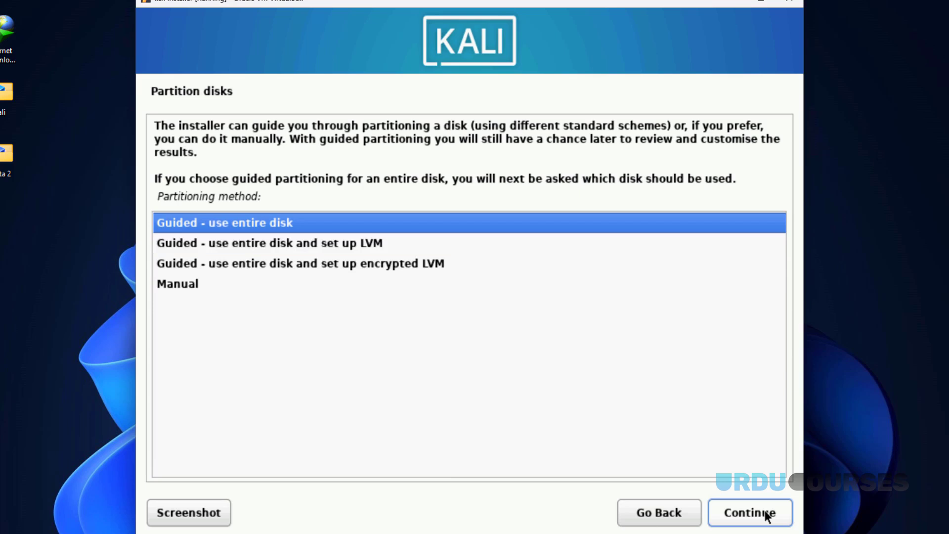
pyautogui.press('Down')
pyautogui.press('Down')
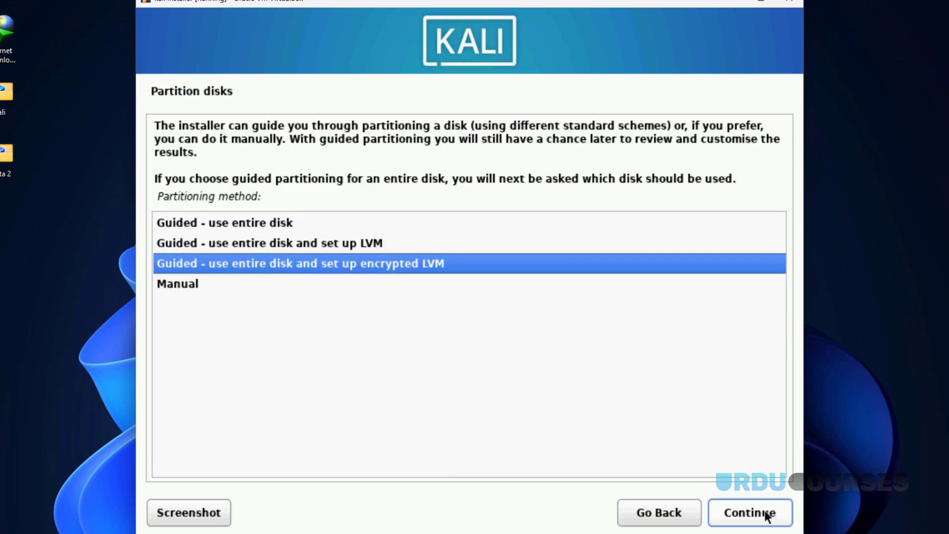
pyautogui.press('Down')
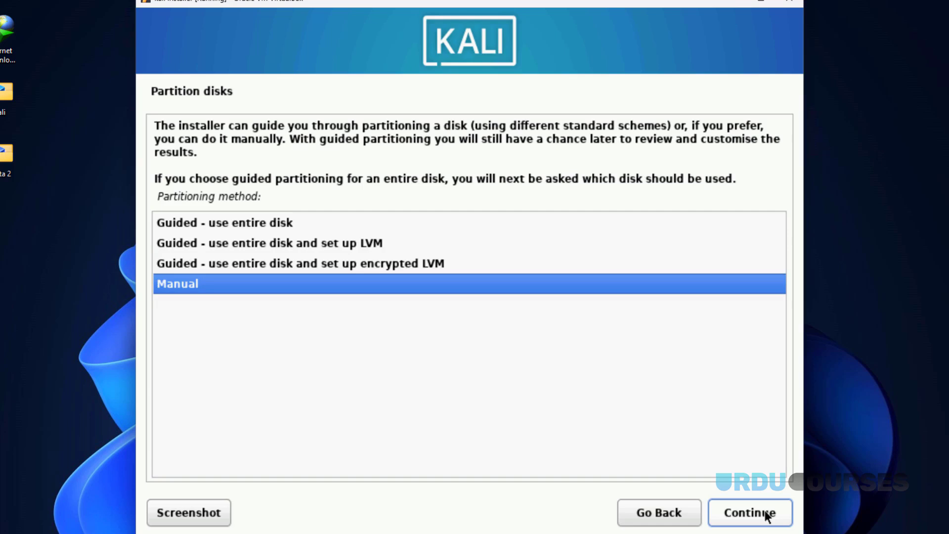
pyautogui.click(766, 515)
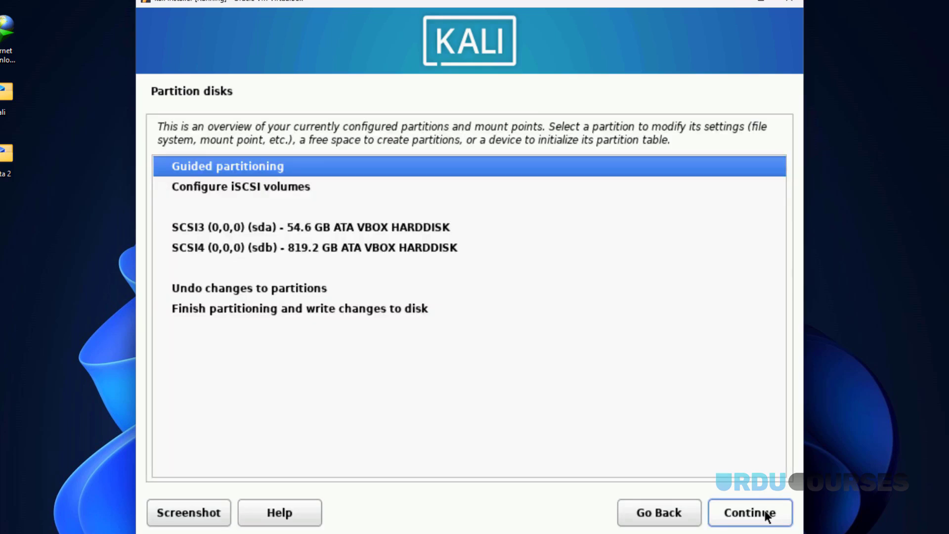
# - Select the 54.6 GB sda disk rather than the 819.2 GB sdb disk
pyautogui.press('Down')
pyautogui.press('Down')
pyautogui.press('Down')
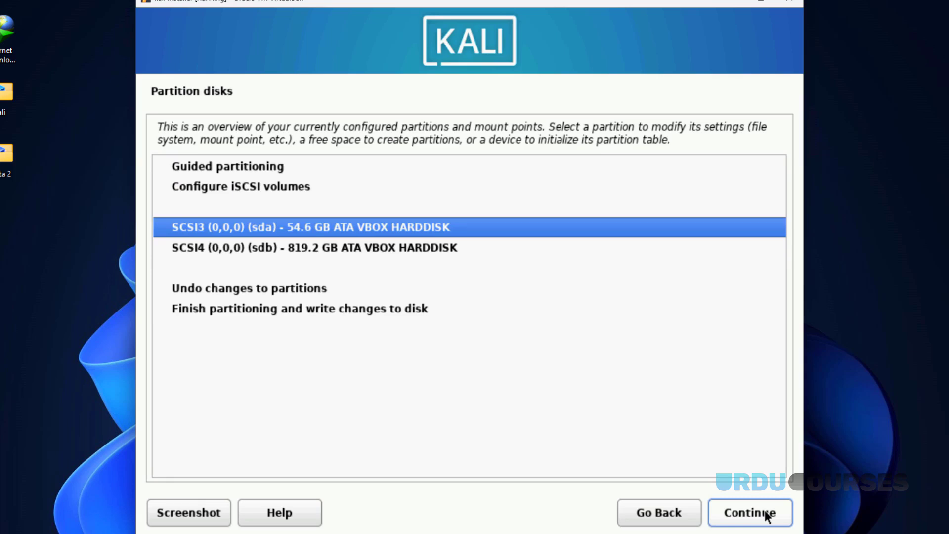
pyautogui.press('Down')
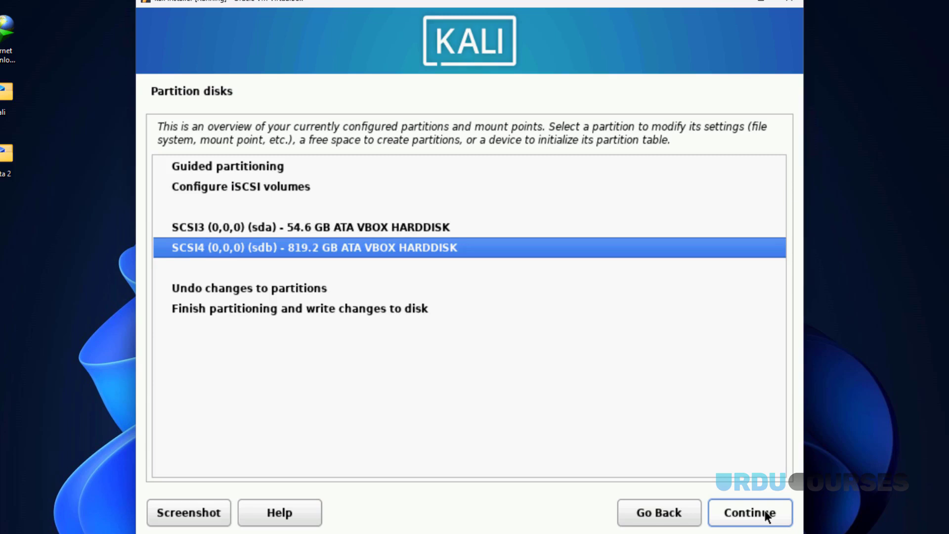
pyautogui.press('Up')
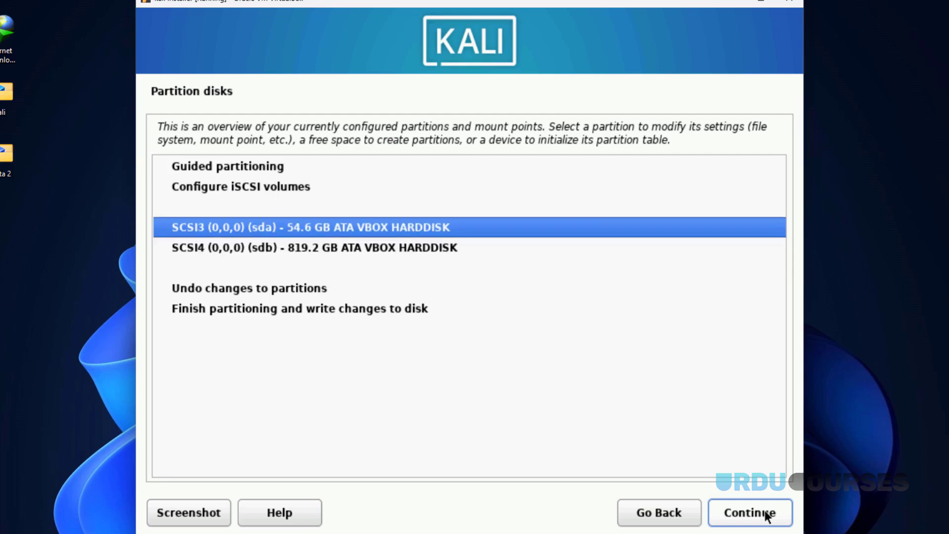
pyautogui.press('Down')
pyautogui.press('Up')
# - Create a new empty partition table on the sda disk
pyautogui.click(766, 517)
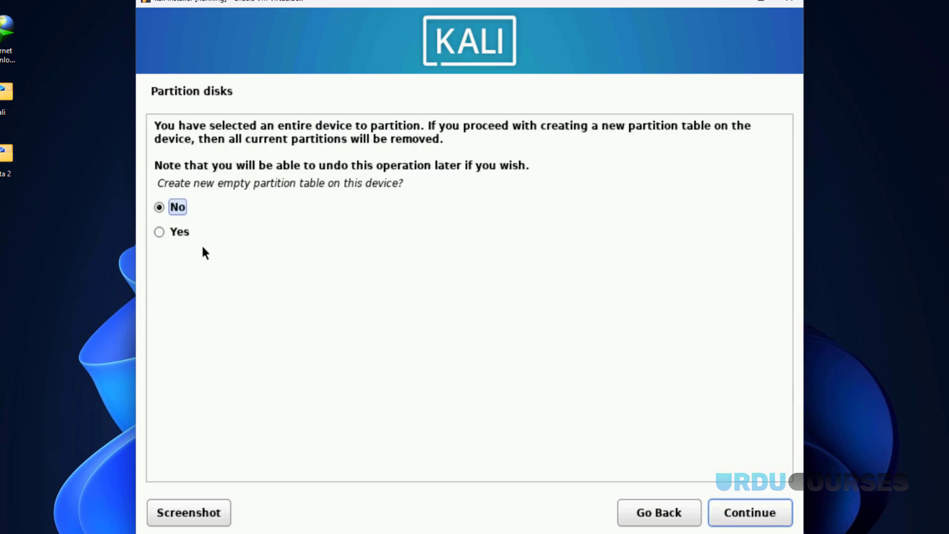
pyautogui.click(170, 234)
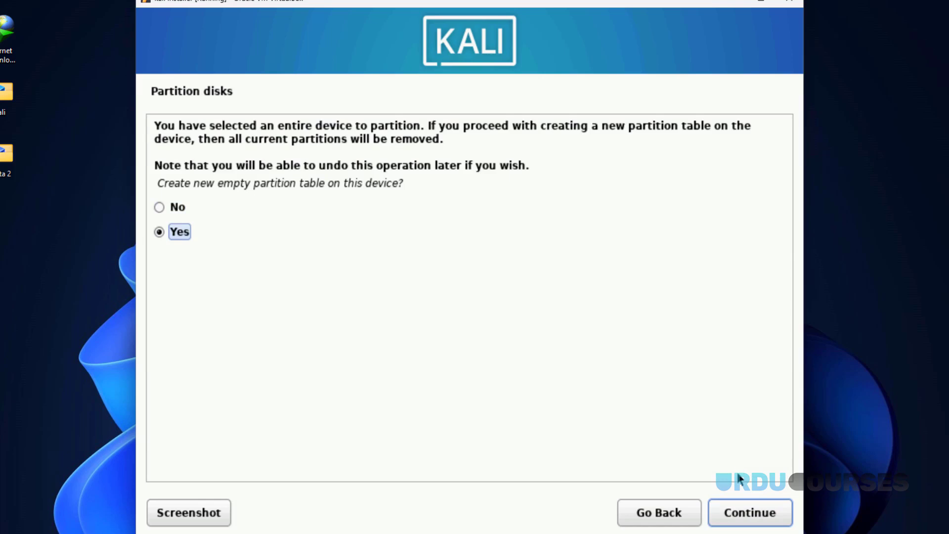
pyautogui.click(743, 512)
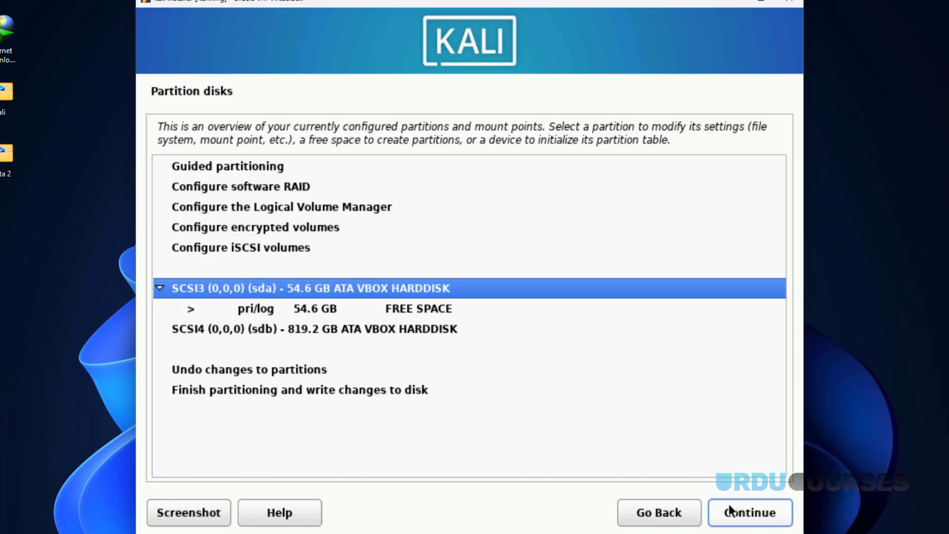
# - Create a new 8 GB primary partition in sda's 54.6 GB free space
pyautogui.click(379, 307)
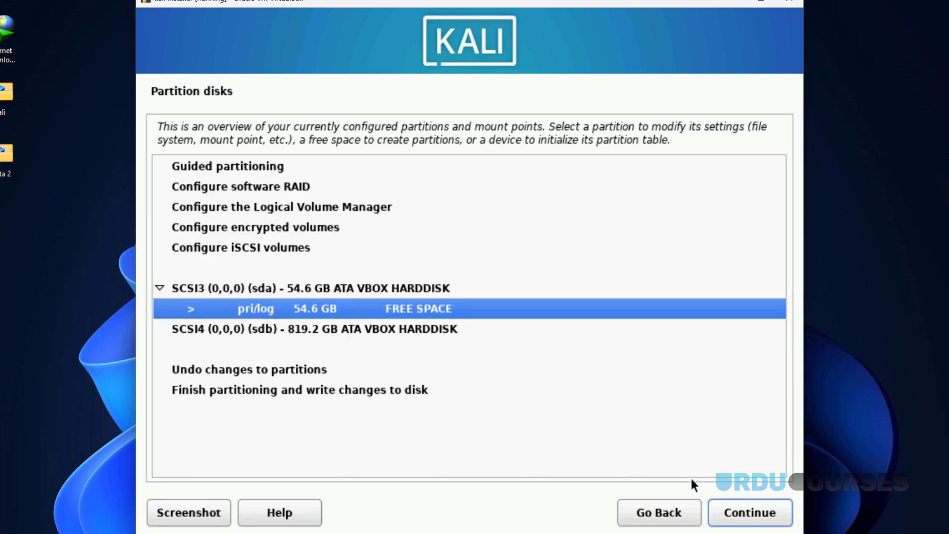
pyautogui.click(731, 517)
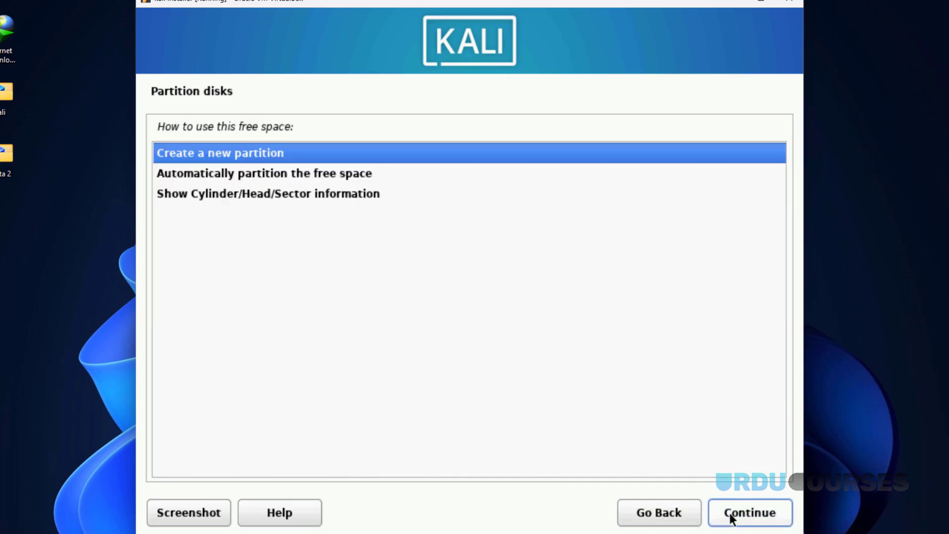
pyautogui.click(731, 518)
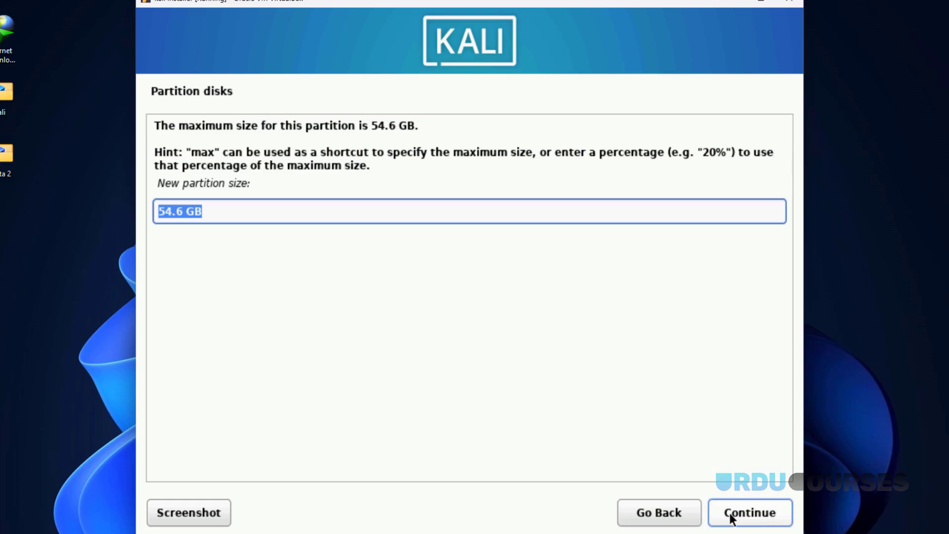
pyautogui.write('8 GB')
pyautogui.click(732, 518)
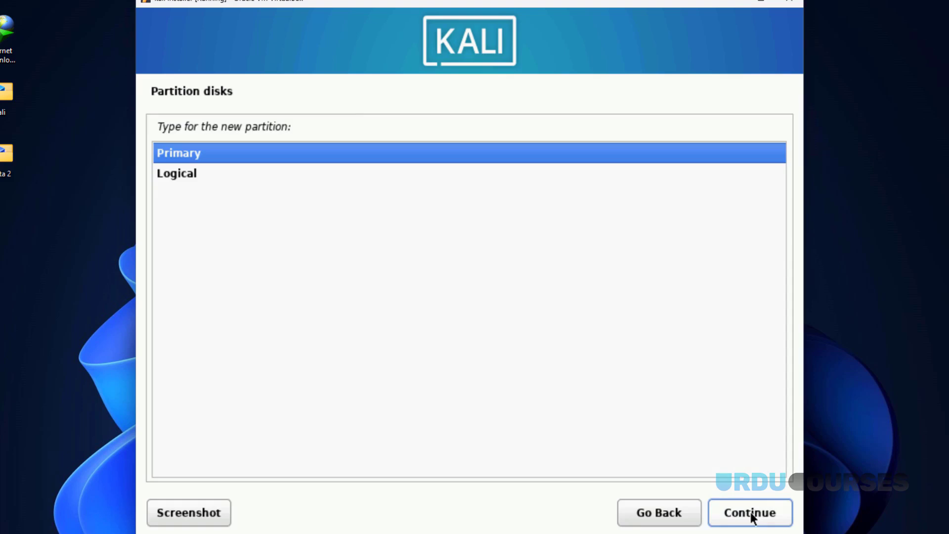
pyautogui.click(751, 512)
# - Set the 8 GB partition to be used as swap area and finish its setup
pyautogui.click(750, 512)
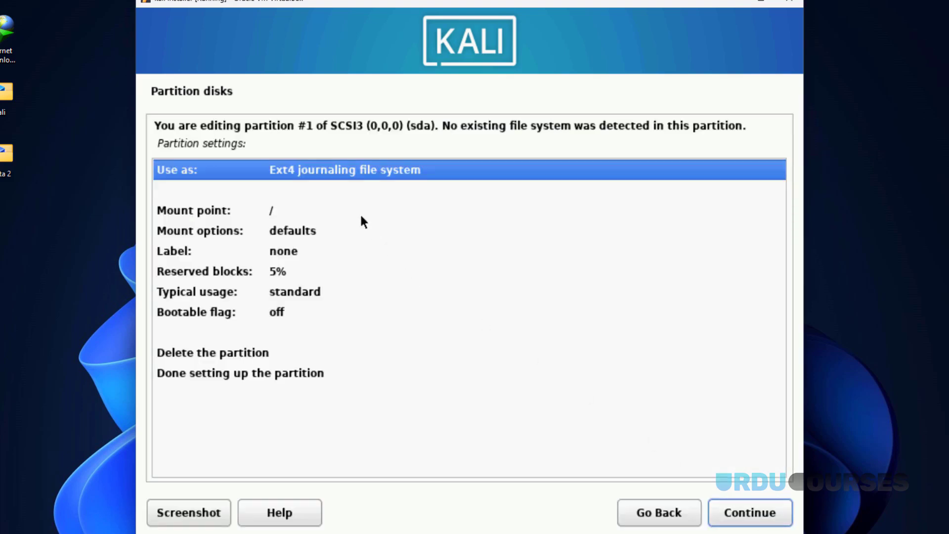
pyautogui.doubleClick(300, 171)
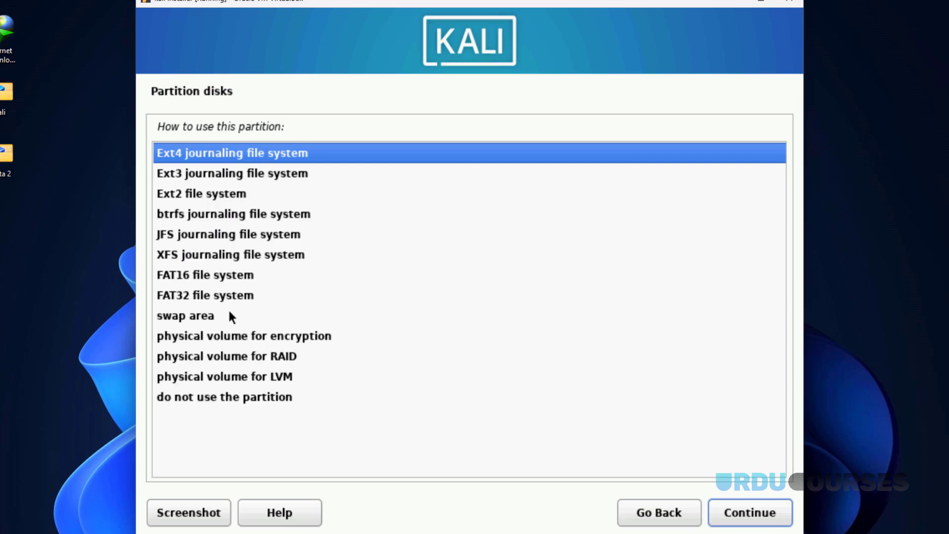
pyautogui.click(225, 319)
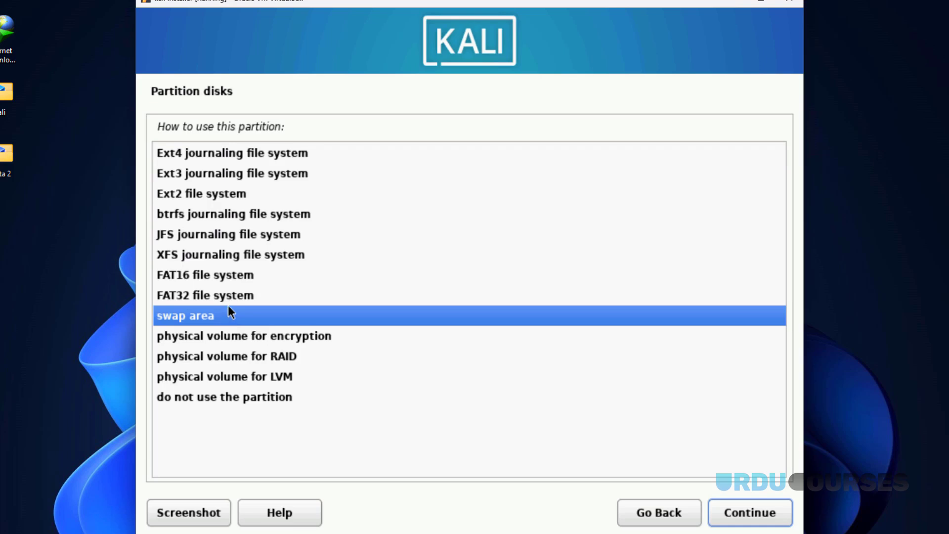
pyautogui.click(739, 511)
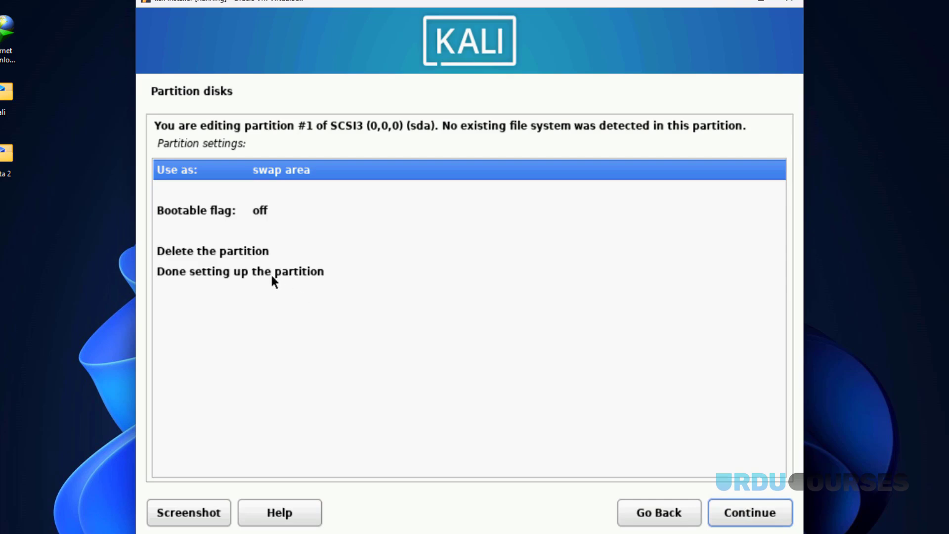
pyautogui.click(271, 273)
pyautogui.click(730, 506)
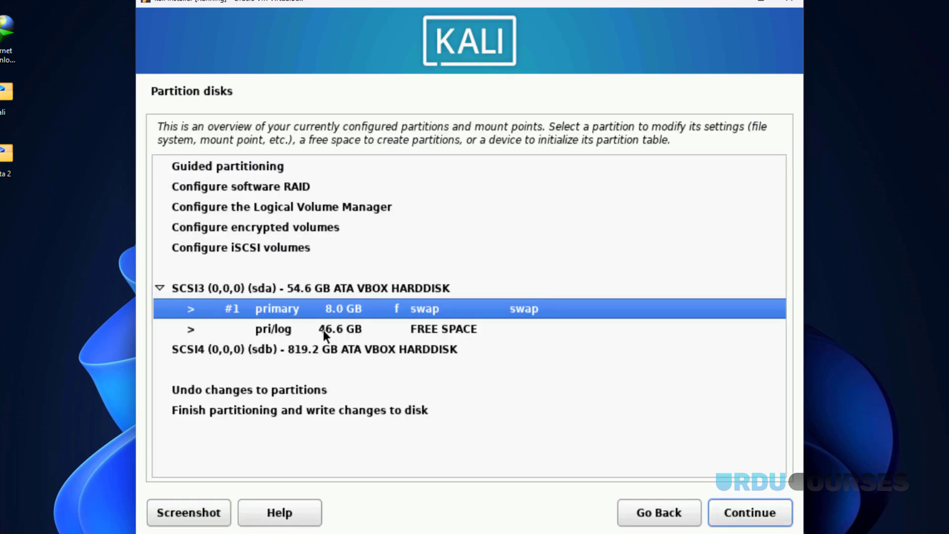
# - Review the swap partition without deleting it, then select the remaining 46.6 GB free space
pyautogui.doubleClick(308, 307)
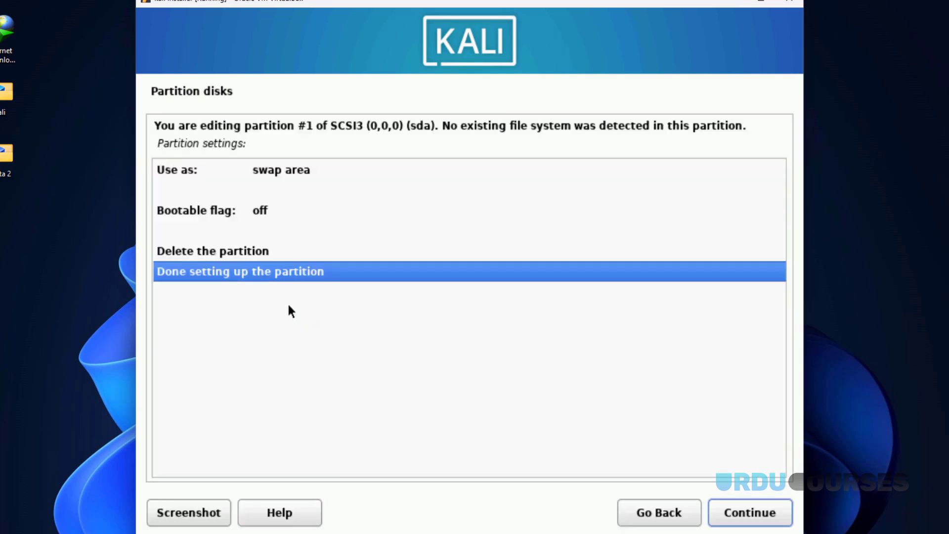
pyautogui.click(213, 254)
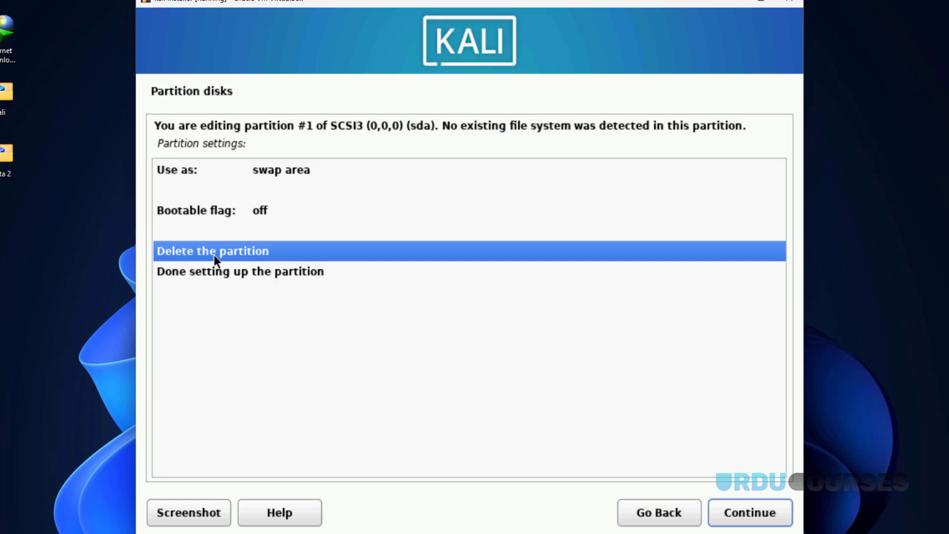
pyautogui.click(648, 513)
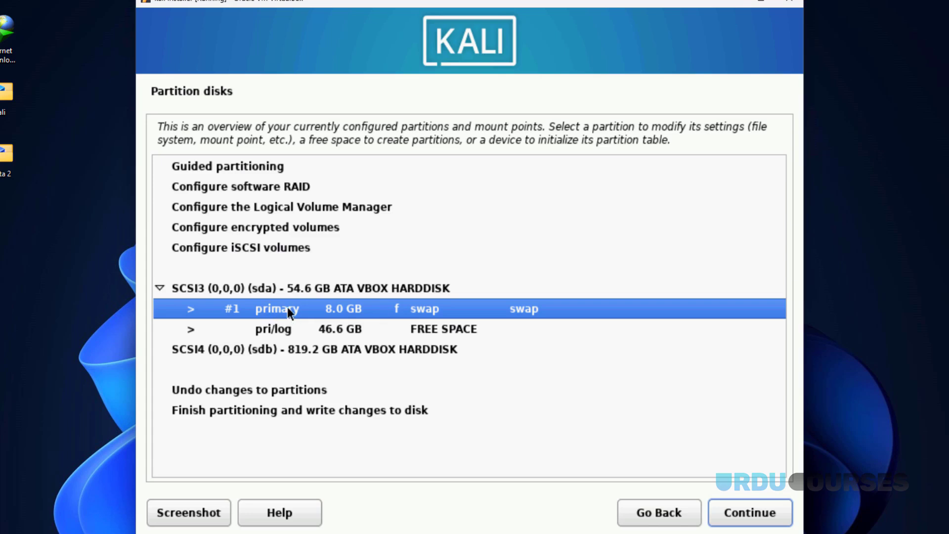
pyautogui.doubleClick(285, 310)
pyautogui.click(203, 256)
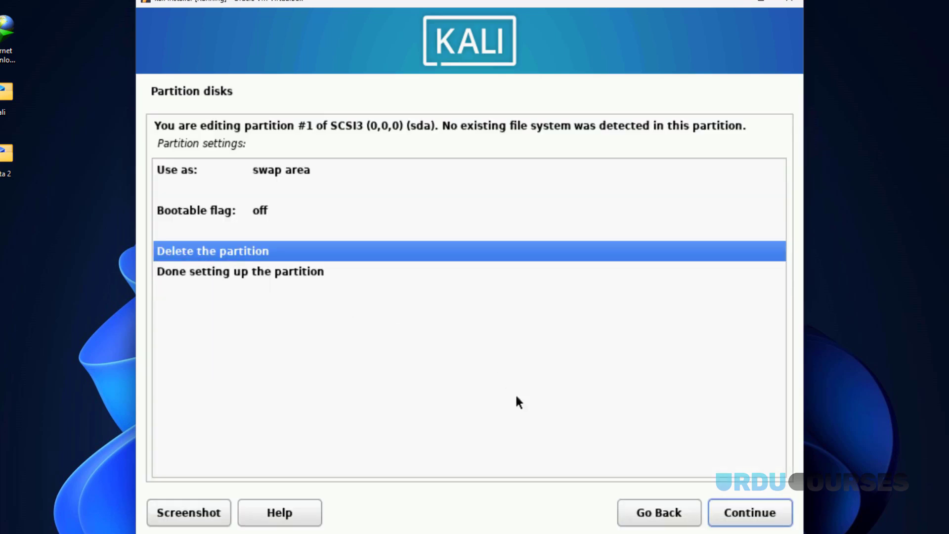
pyautogui.click(664, 512)
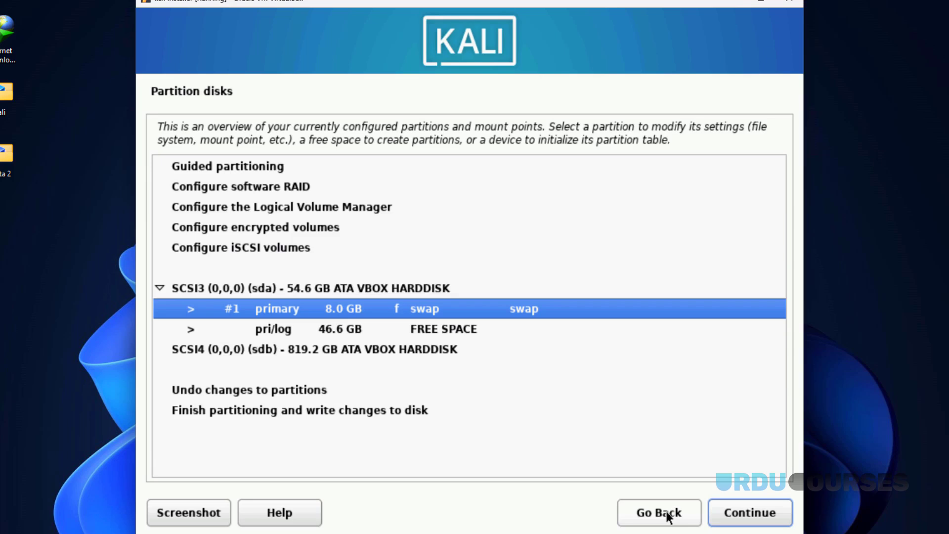
pyautogui.click(337, 329)
pyautogui.click(731, 508)
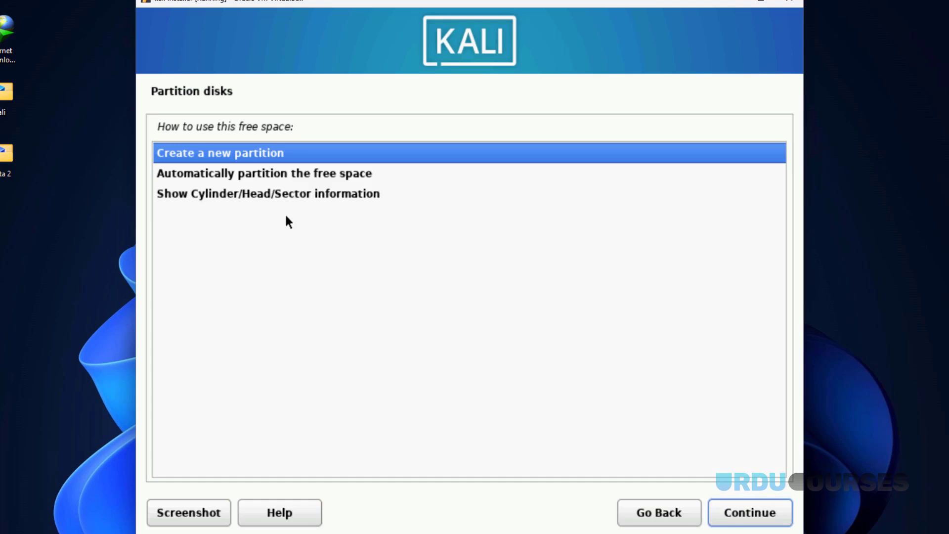
# - Create a 20 GB primary partition at the beginning of the free space
pyautogui.click(743, 517)
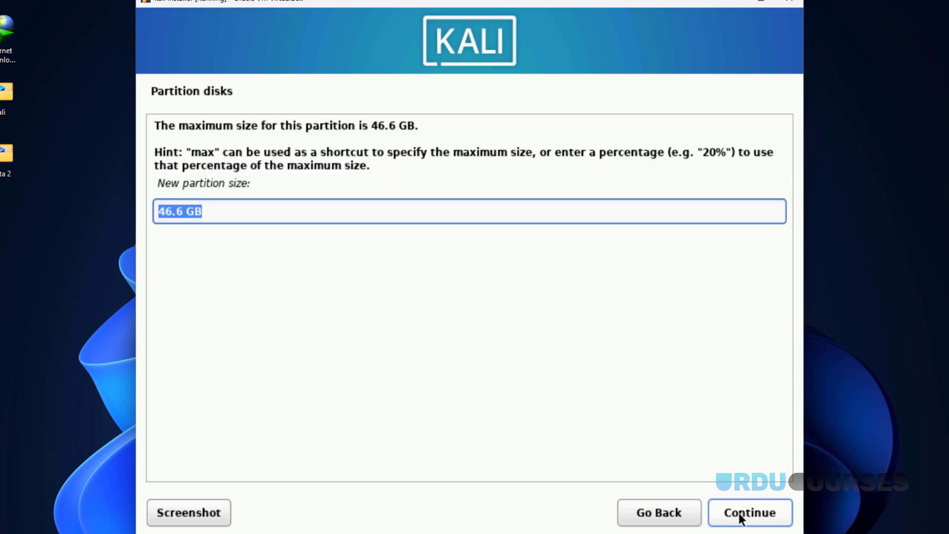
pyautogui.write('20')
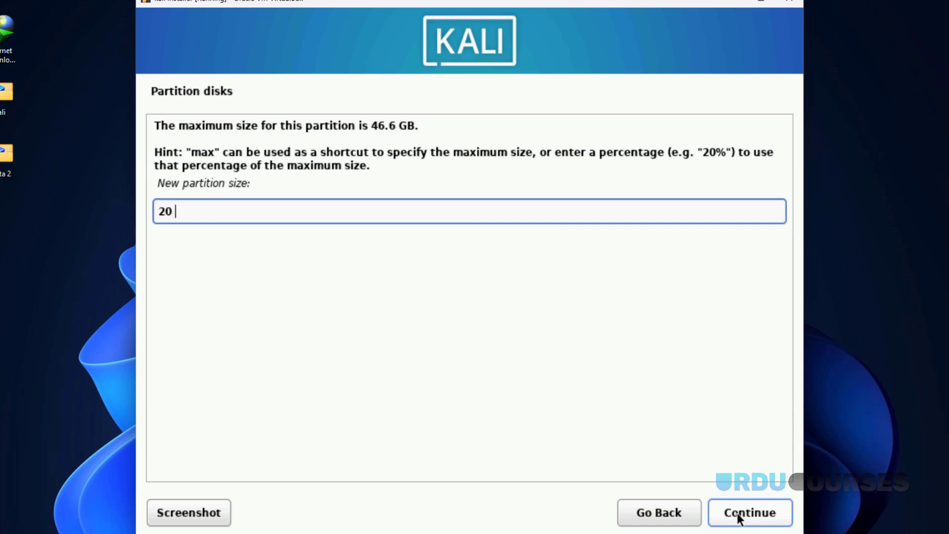
pyautogui.write(' GB')
pyautogui.click(754, 516)
pyautogui.click(161, 157)
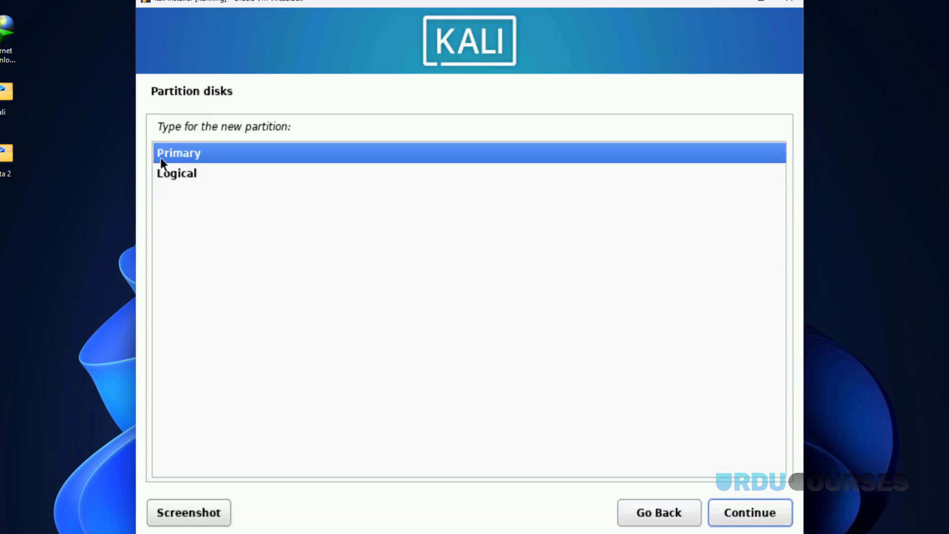
pyautogui.click(720, 510)
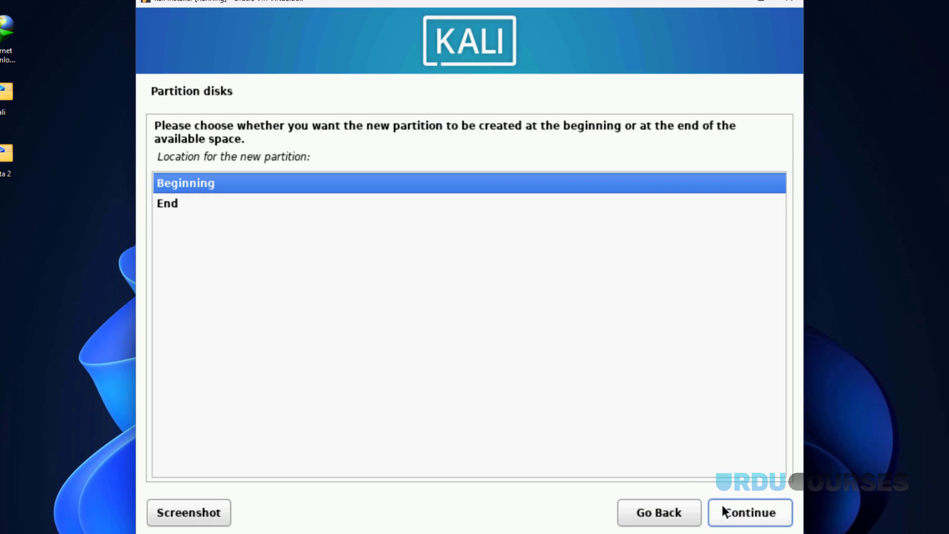
pyautogui.click(724, 512)
# - Format the 20 GB partition as Ext4 mounted at / and finish its setup
pyautogui.click(737, 515)
pyautogui.click(222, 154)
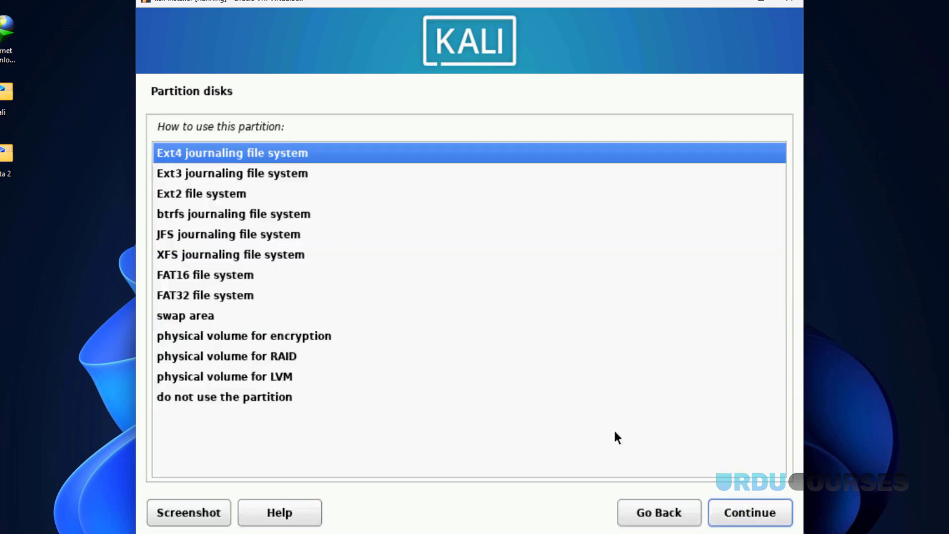
pyautogui.click(736, 512)
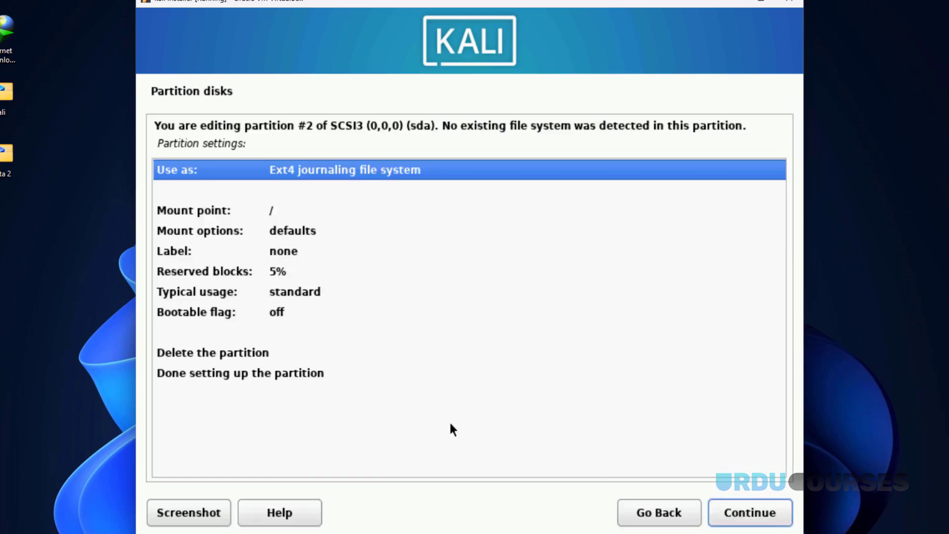
pyautogui.click(256, 373)
pyautogui.click(722, 514)
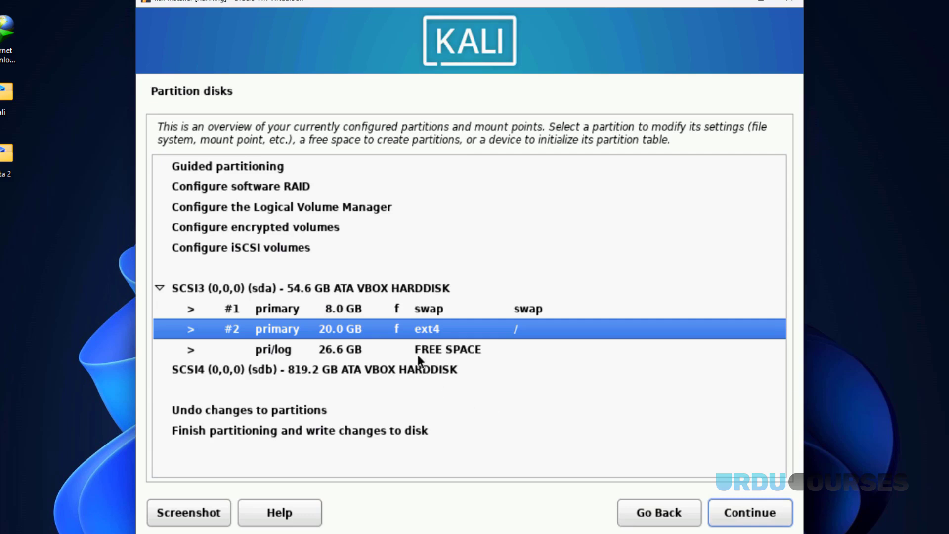
# - Create a primary partition using the full remaining 26.6 GB of free space
pyautogui.click(417, 353)
pyautogui.click(723, 512)
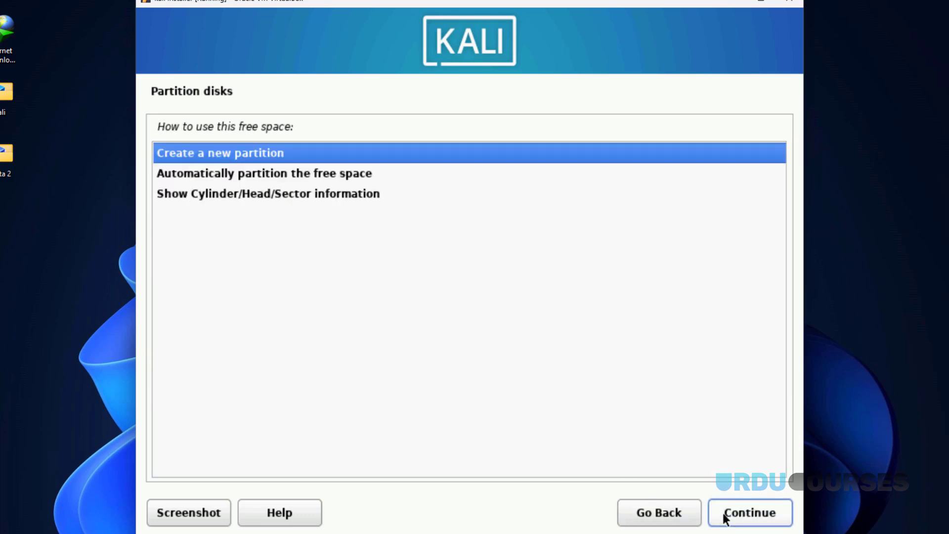
pyautogui.click(724, 514)
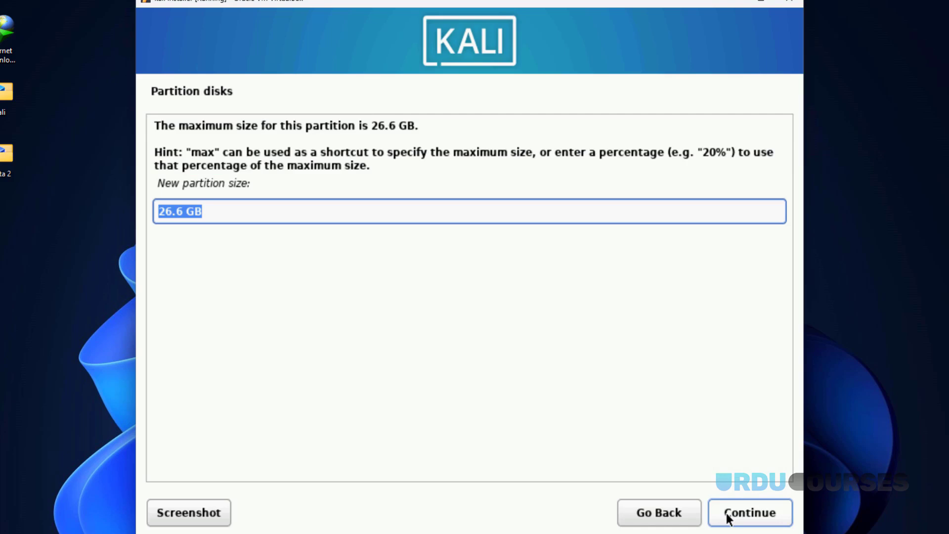
pyautogui.click(728, 517)
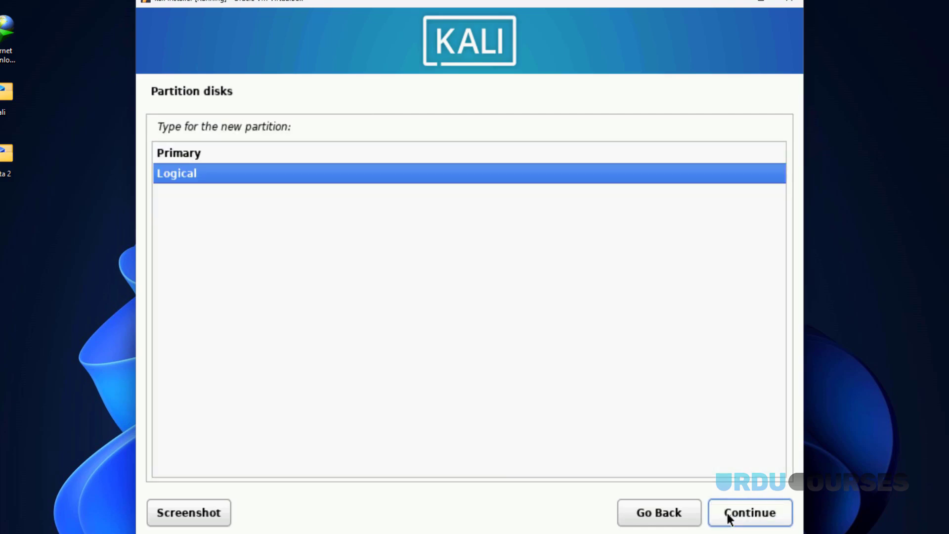
pyautogui.click(191, 158)
pyautogui.click(723, 501)
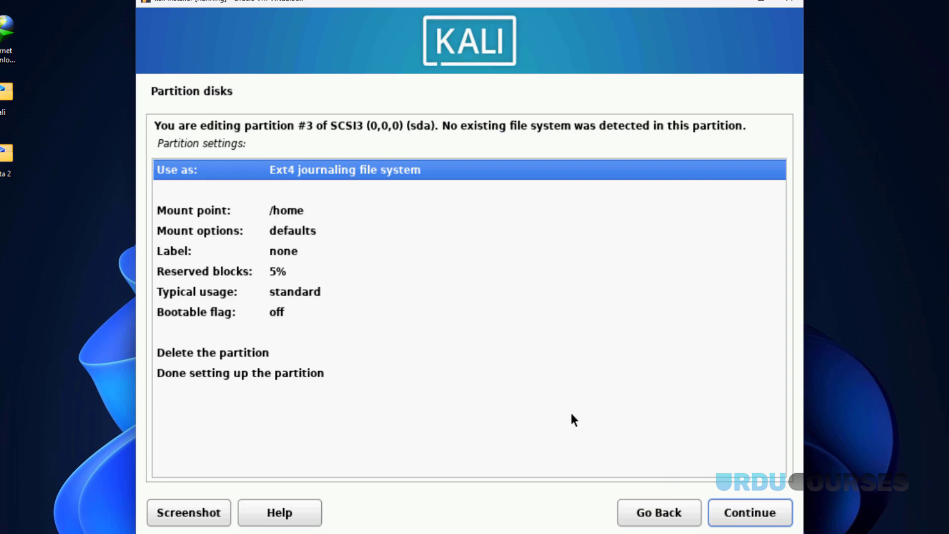
# - Finish the ext4 /home partition and select Finish partitioning and write changes to disk
pyautogui.click(223, 373)
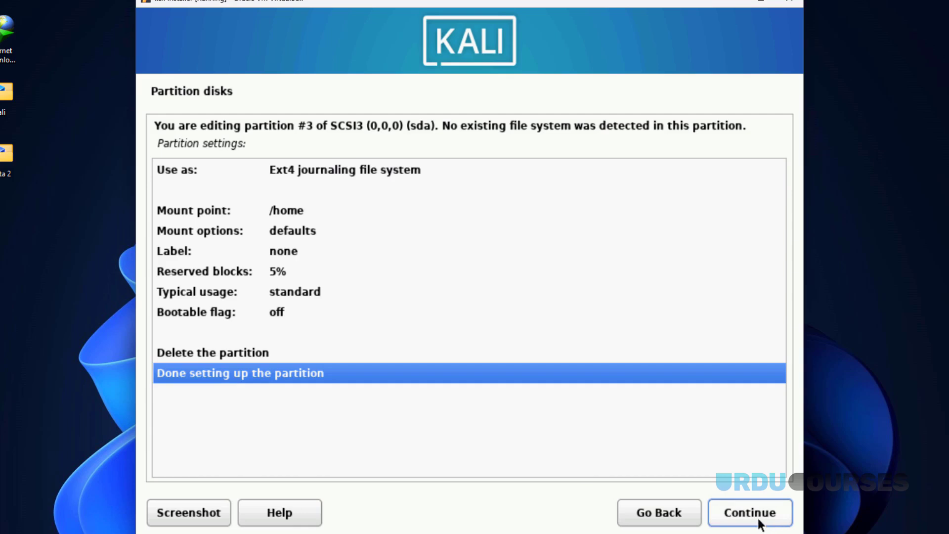
pyautogui.click(757, 514)
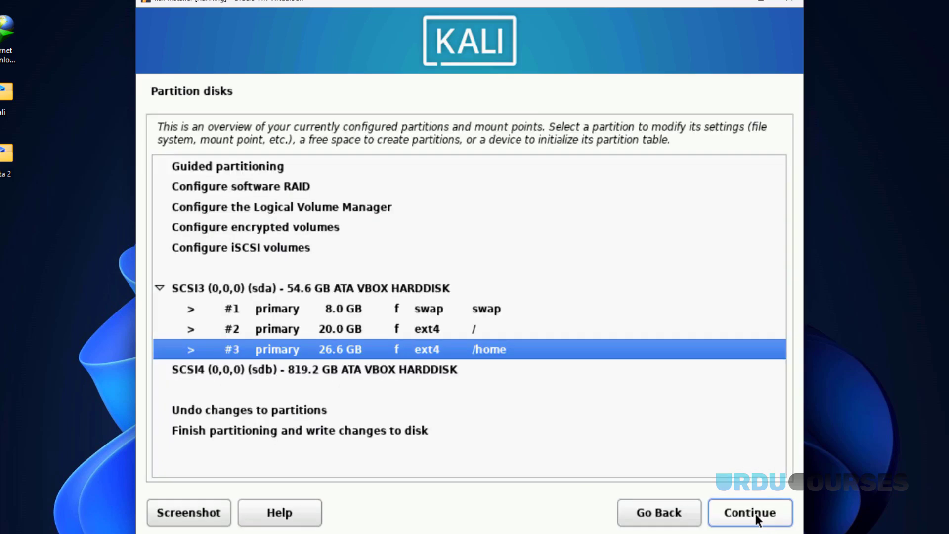
pyautogui.click(244, 430)
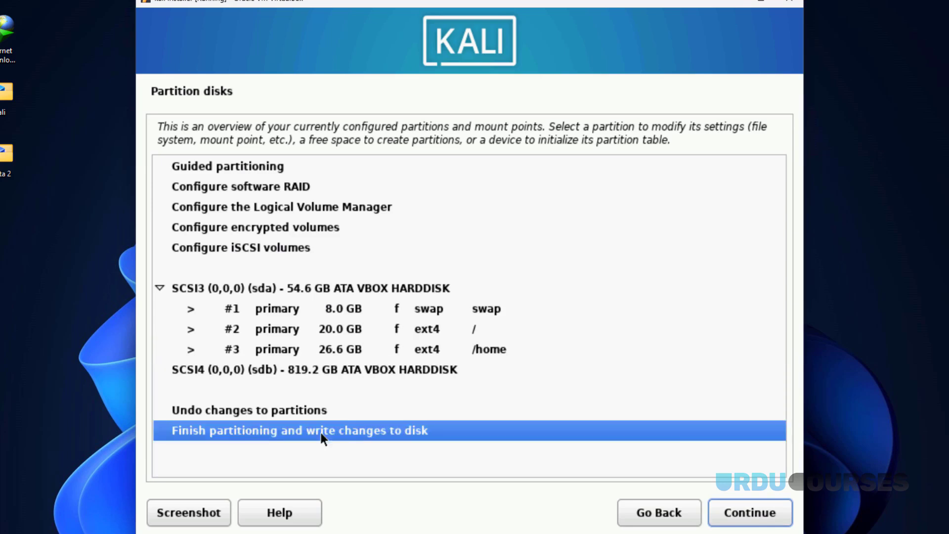
# - Confirm with Yes to write the swap, root and /home partitions to disk
pyautogui.click(751, 508)
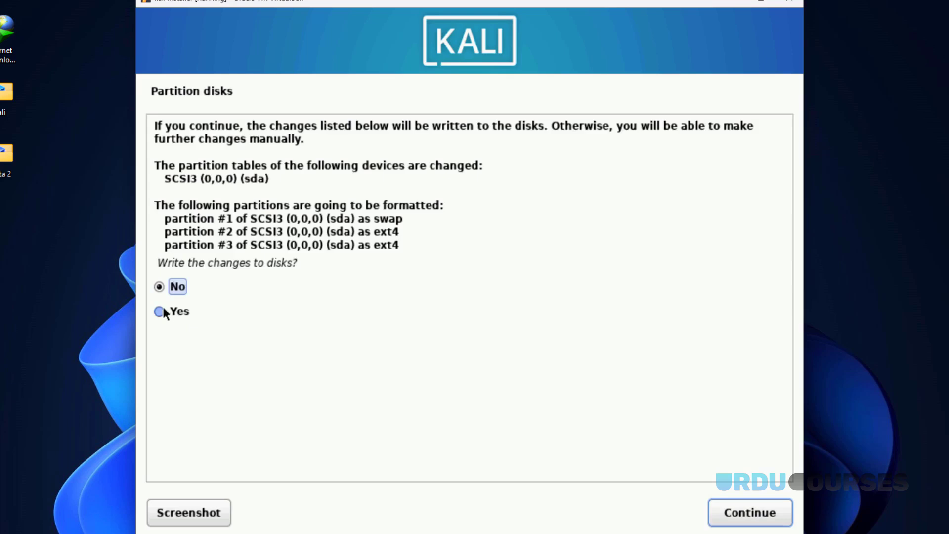
pyautogui.click(161, 312)
pyautogui.click(762, 519)
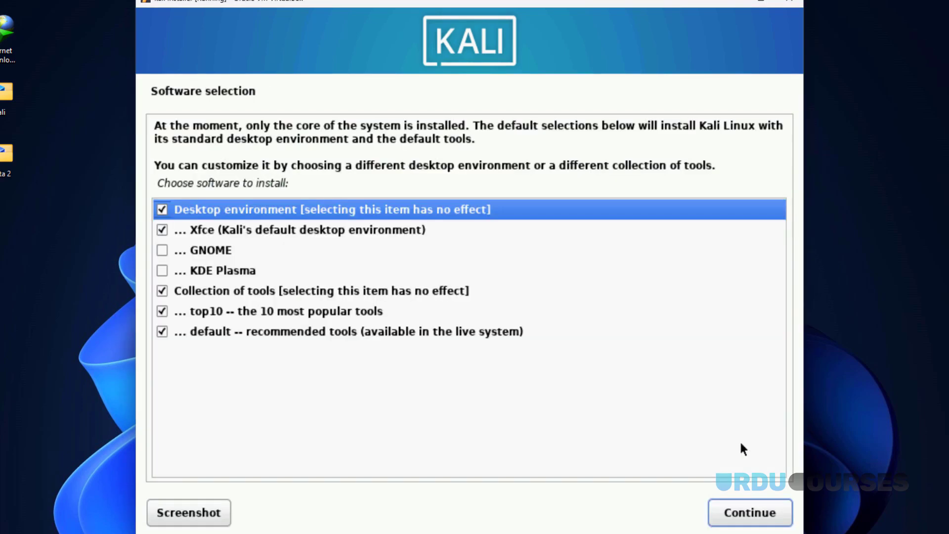
# - Keep the default Xfce desktop, top10 and default tool selections and continue installing
pyautogui.click(746, 517)
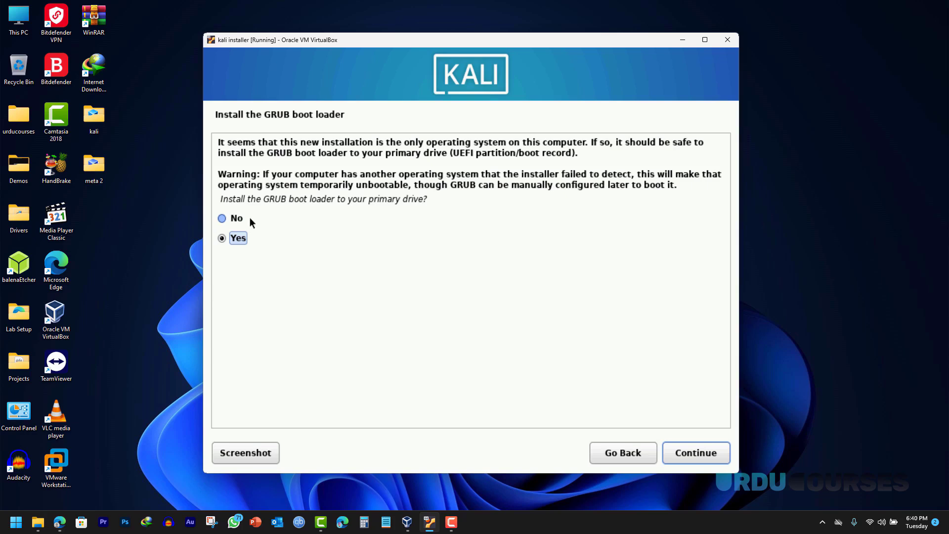
# - Install the GRUB boot loader onto the primary drive /dev/sda
pyautogui.click(239, 220)
pyautogui.click(240, 239)
pyautogui.click(684, 451)
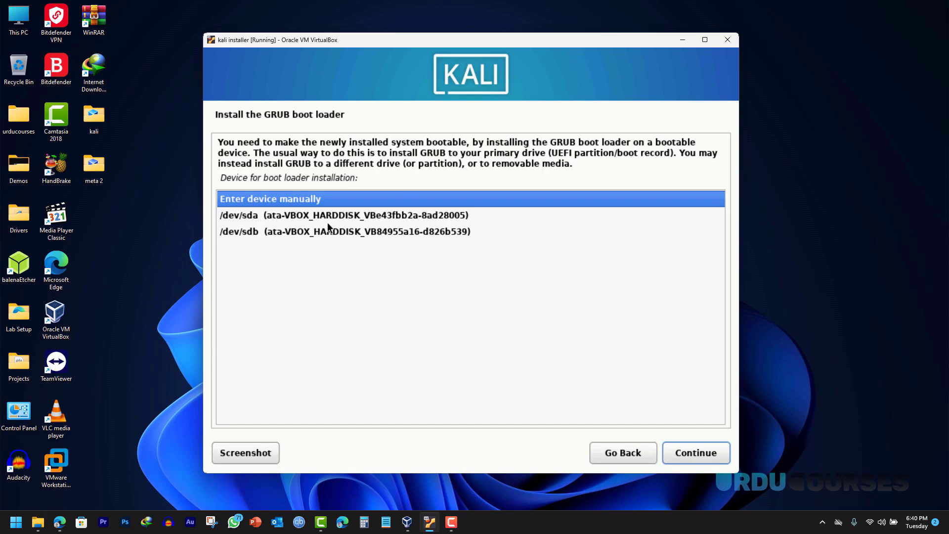
pyautogui.click(304, 214)
pyautogui.click(694, 452)
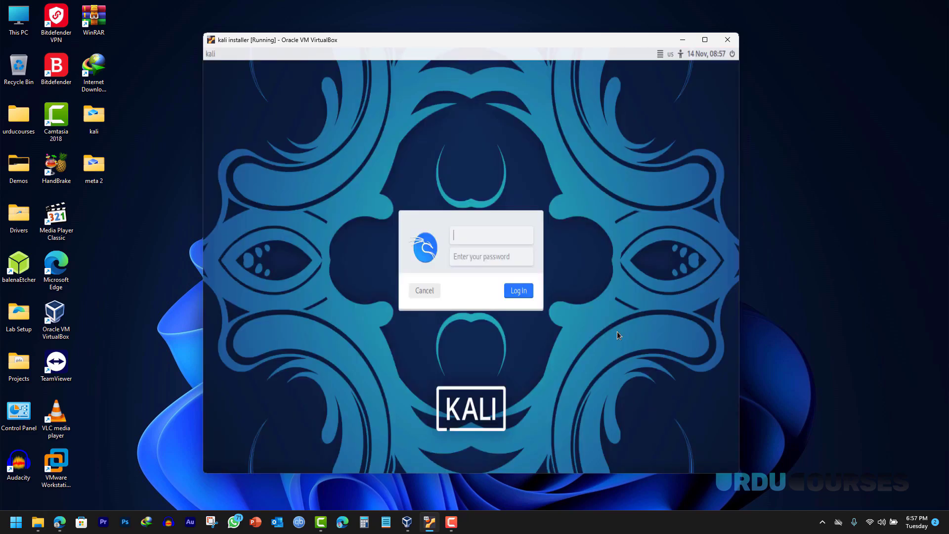
# - Enter the Kali username and account password on the new login screen
pyautogui.write('kali')
pyautogui.click(497, 255)
pyautogui.write('kali')
# - Log in from the Kali login dialog to reach the Kali desktop
pyautogui.click(517, 291)
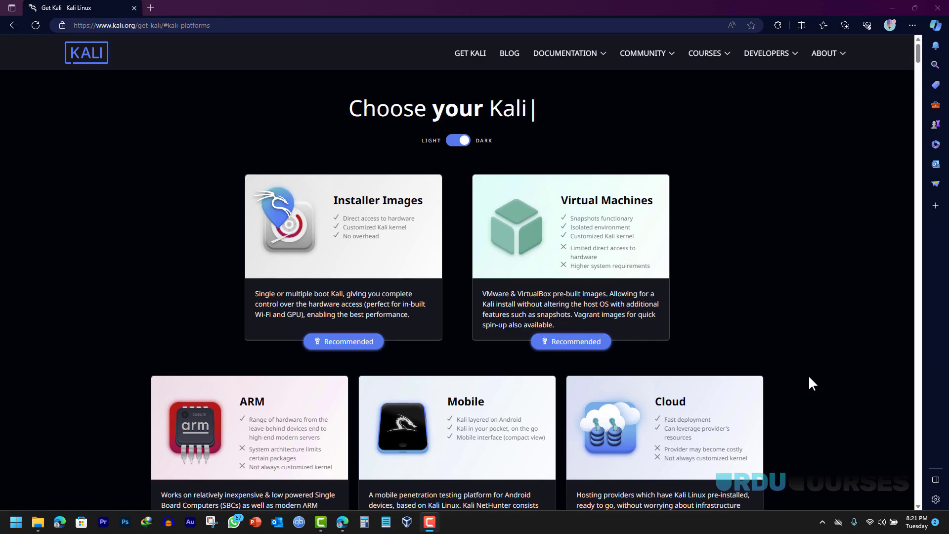
# - Open Kali's Live Boot section and compare the 32-bit, ARM64 and 64-bit images
pyautogui.scroll(-3, 809, 378)
pyautogui.scroll(-1, 810, 378)
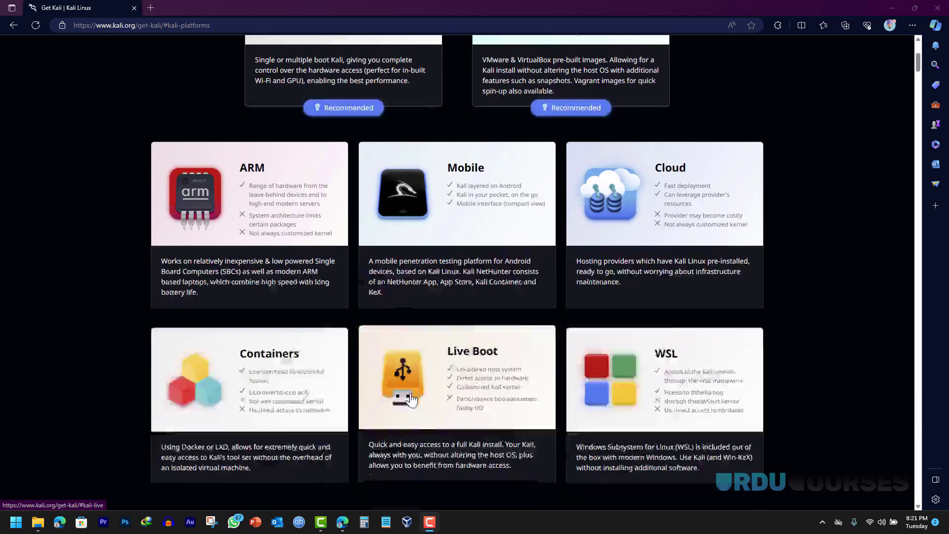
pyautogui.scroll(-3, 411, 398)
pyautogui.scroll(7, 451, 273)
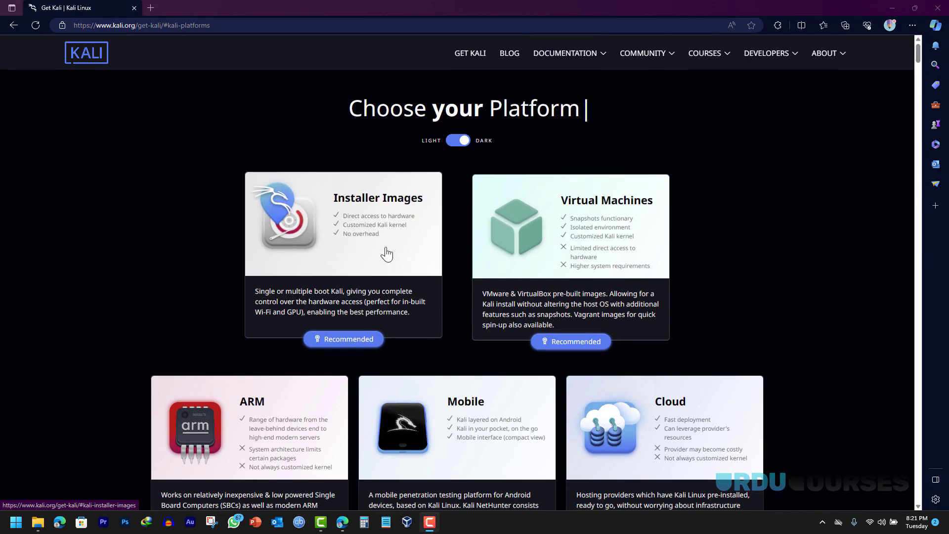
pyautogui.scroll(-5, 451, 255)
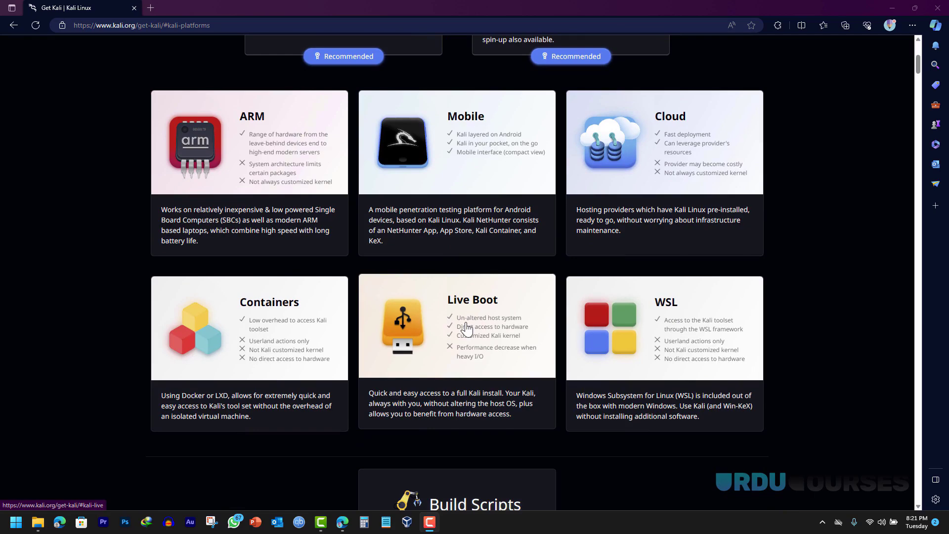
pyautogui.click(467, 329)
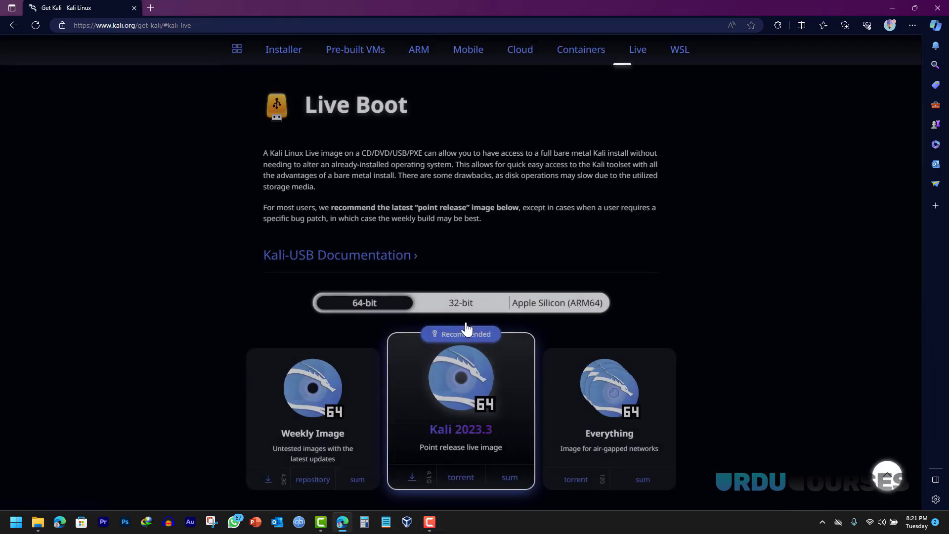
pyautogui.click(449, 305)
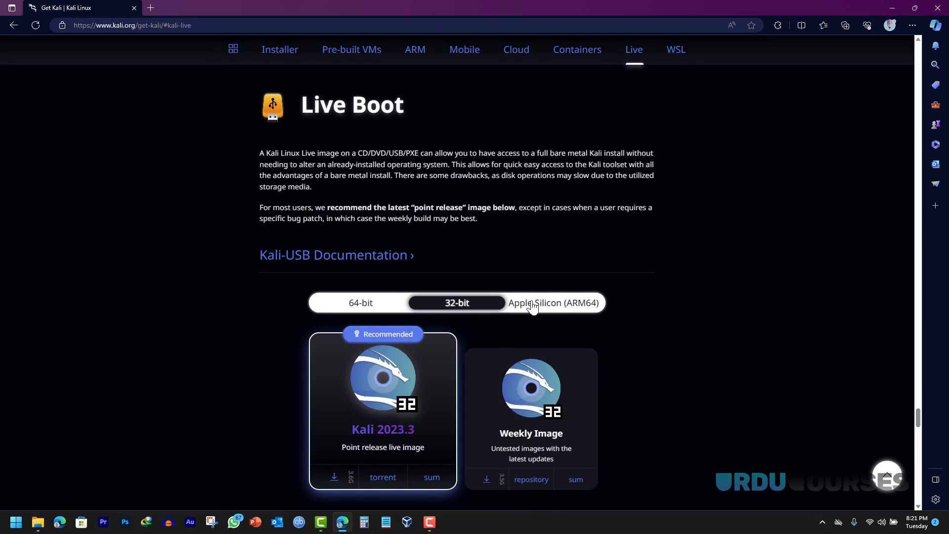
pyautogui.click(532, 306)
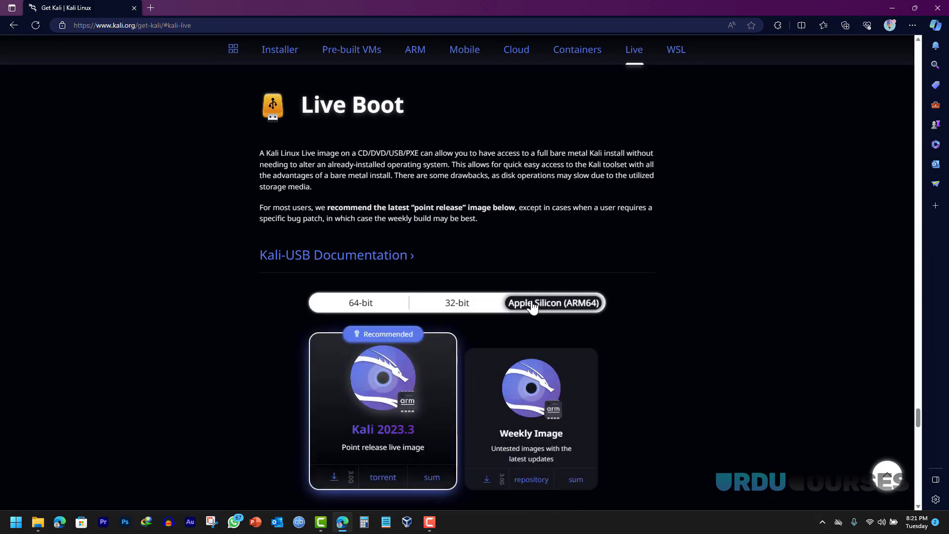
pyautogui.click(357, 303)
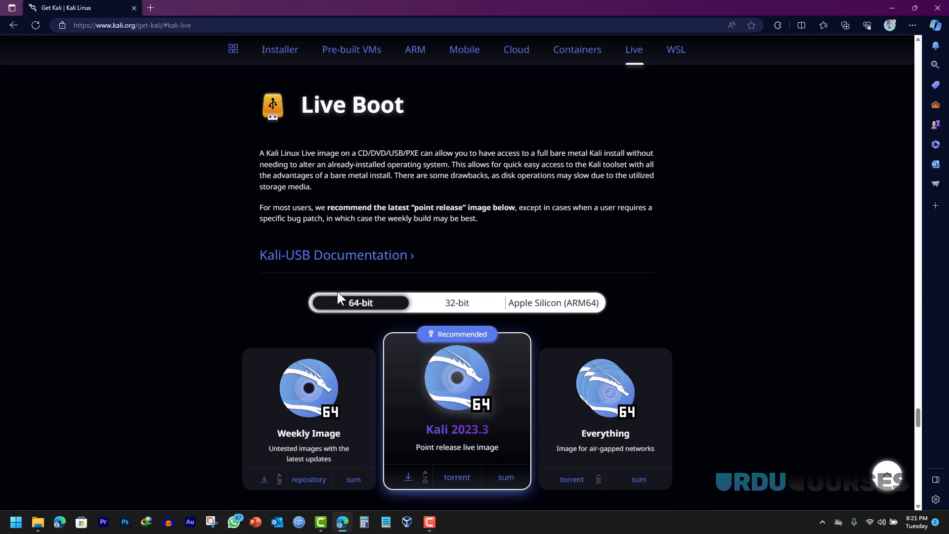
# - Start then cancel the 64-bit Kali 2023.3 live download, and minimize Edge
pyautogui.scroll(-1, 337, 290)
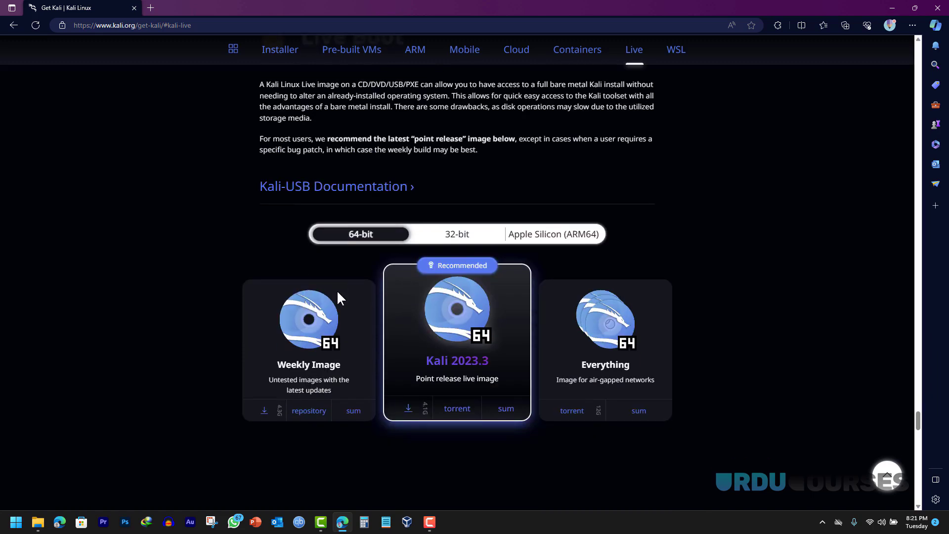
pyautogui.click(408, 409)
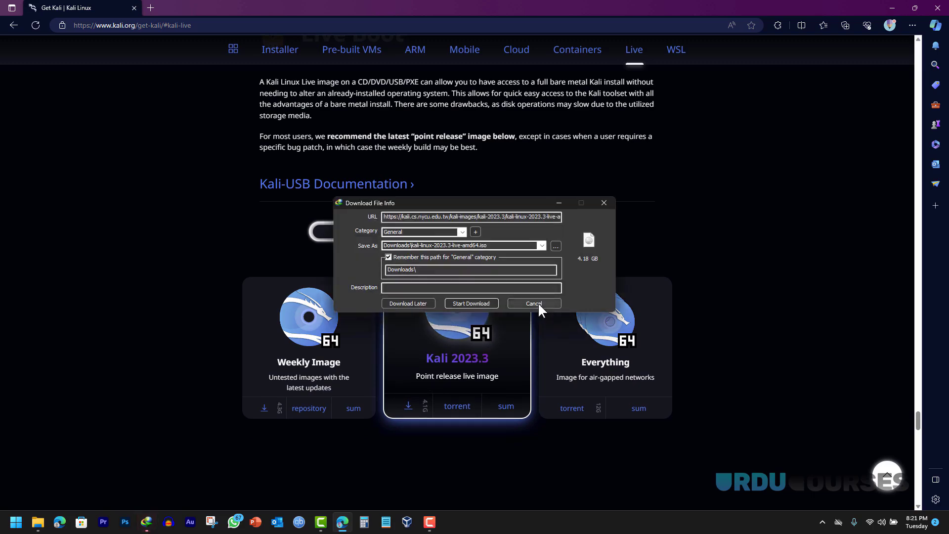
pyautogui.click(537, 303)
pyautogui.click(514, 304)
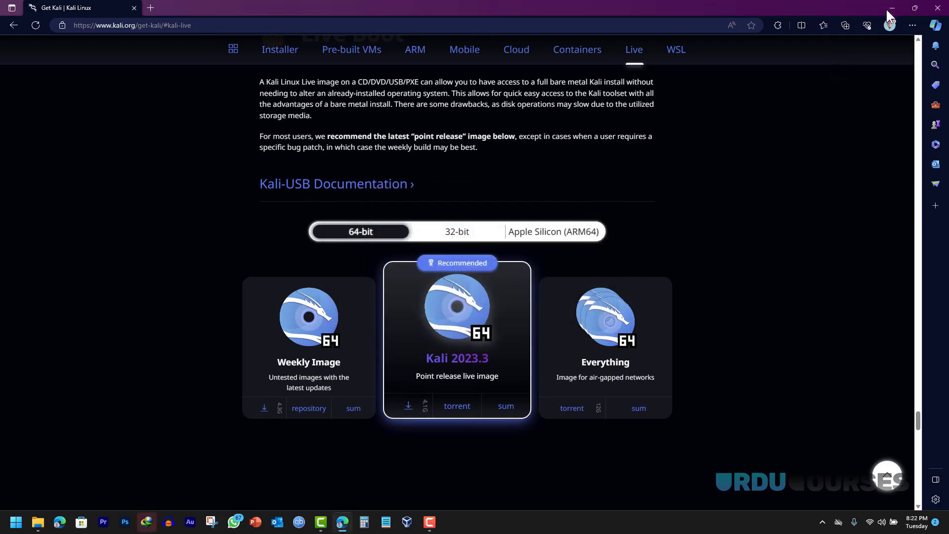
pyautogui.click(892, 8)
# - Select kali-linux-2023.3-live-amd64.iso in the Lab Setup folder, then open This PC
pyautogui.click(765, 60)
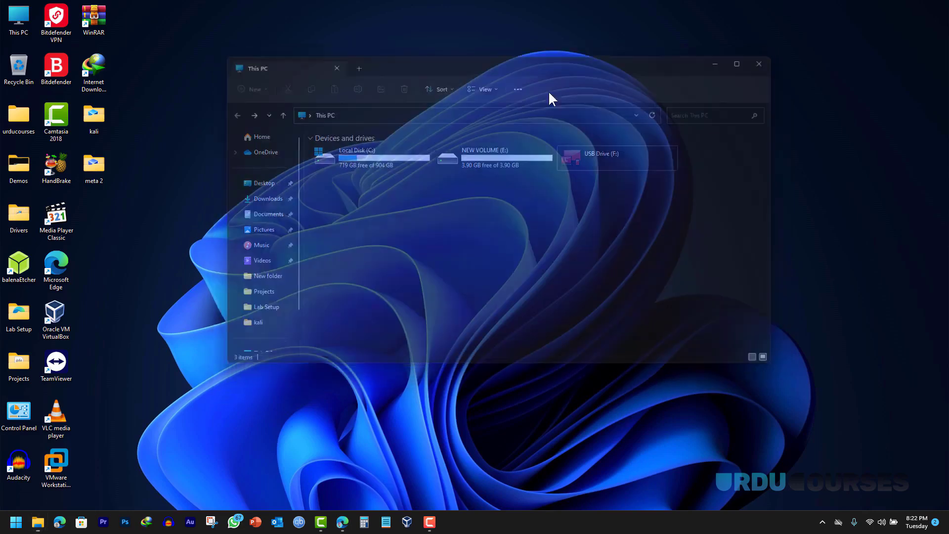
pyautogui.doubleClick(19, 322)
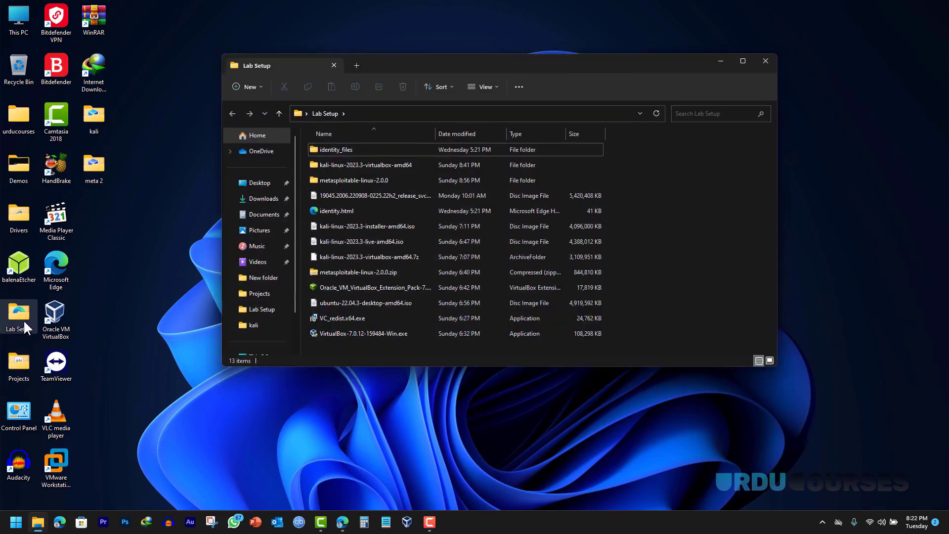
pyautogui.click(345, 241)
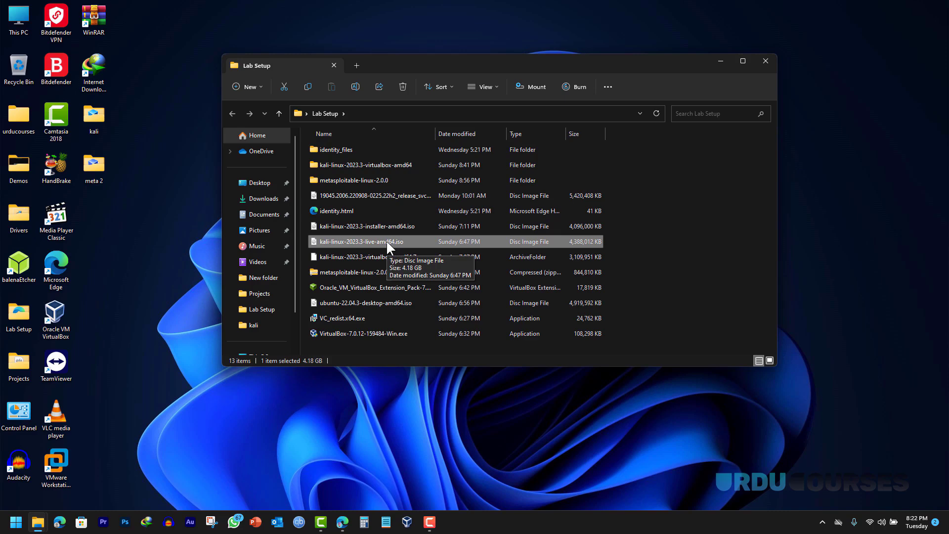
pyautogui.doubleClick(17, 17)
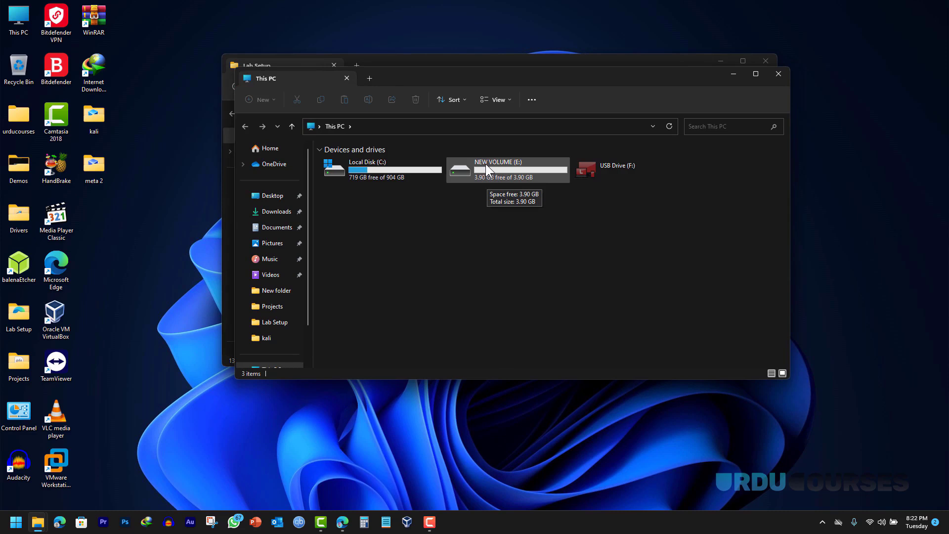
# - Open Disk Management in Computer Management from This PC's Manage option
pyautogui.rightClick(19, 12)
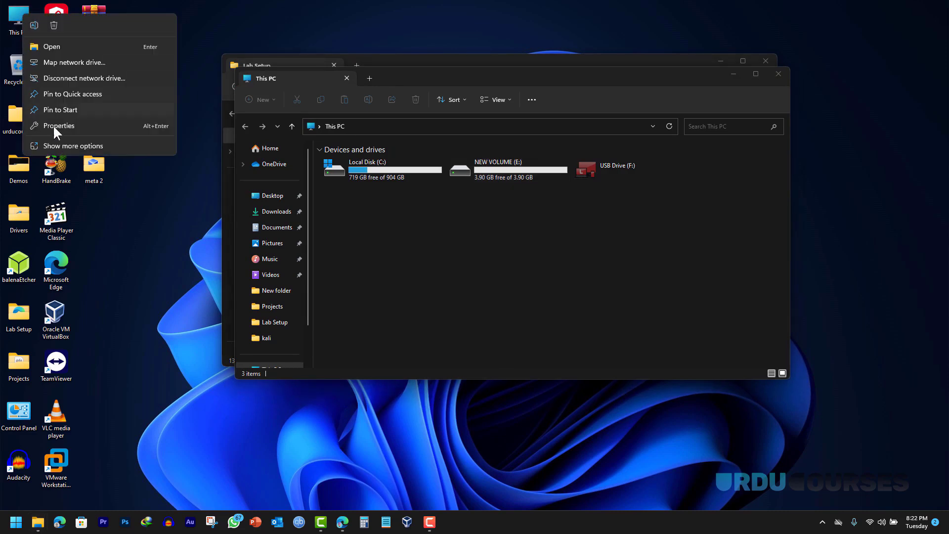
pyautogui.click(65, 146)
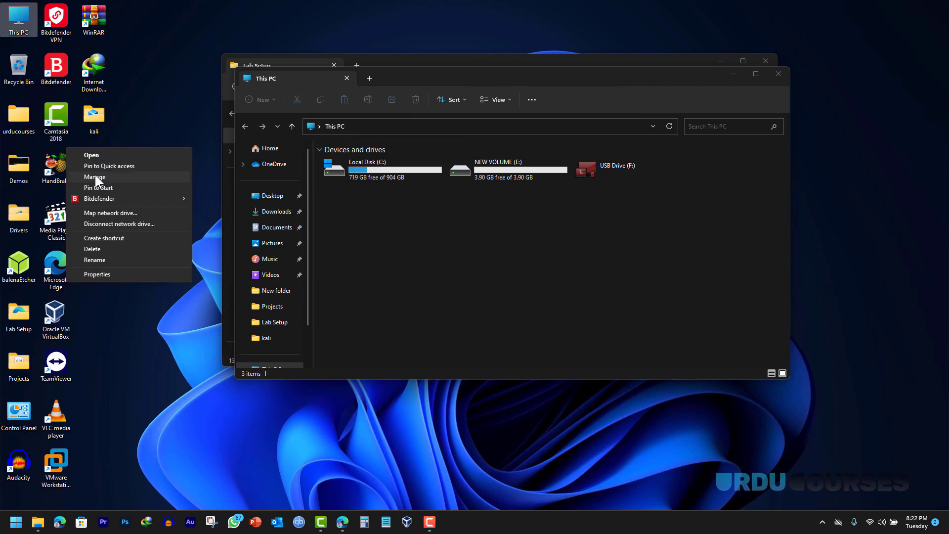
pyautogui.click(95, 177)
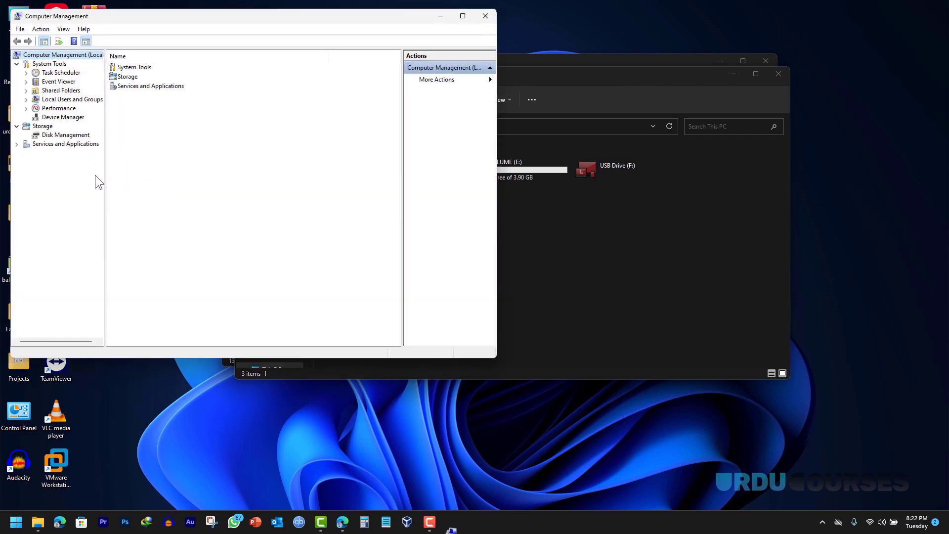
pyautogui.click(65, 135)
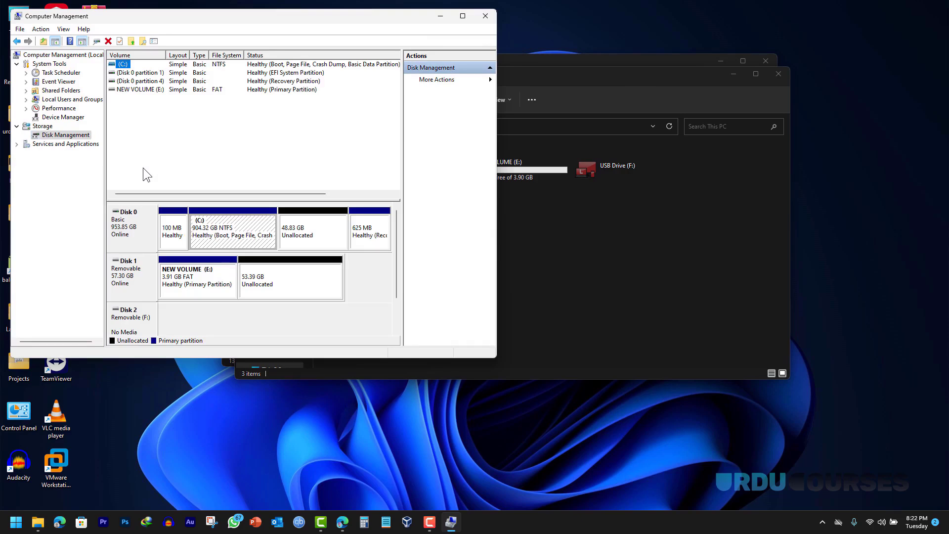
# - Extend the C: volume with the 49999 MB of unallocated space on Disk 0
pyautogui.click(305, 232)
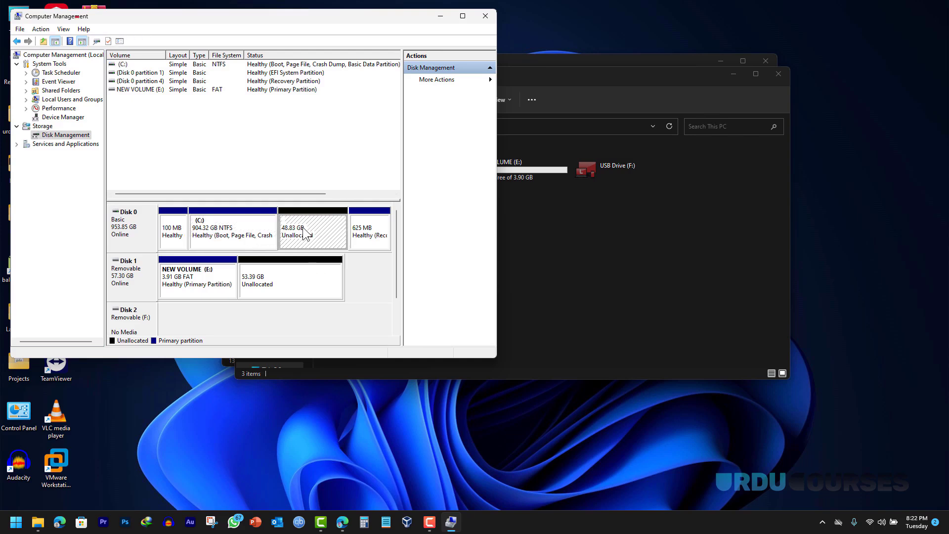
pyautogui.click(363, 224)
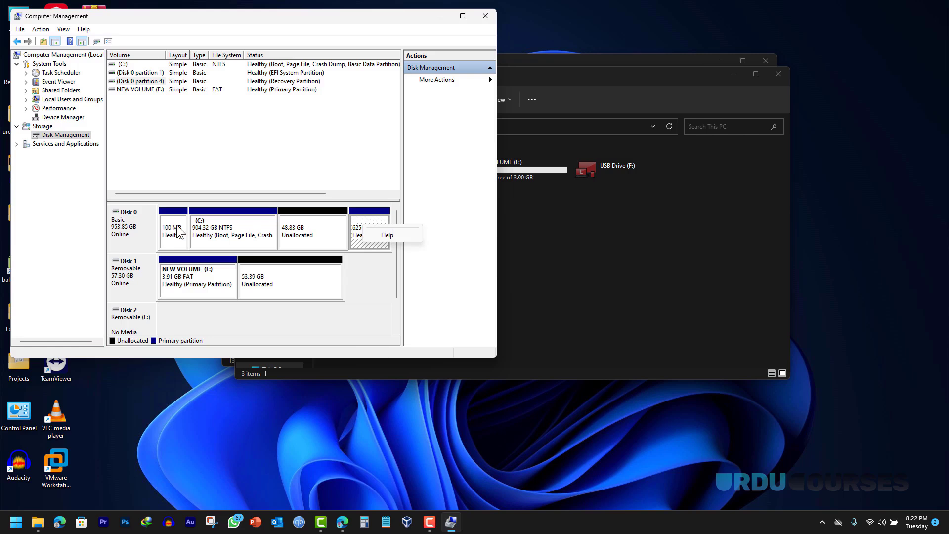
pyautogui.rightClick(209, 227)
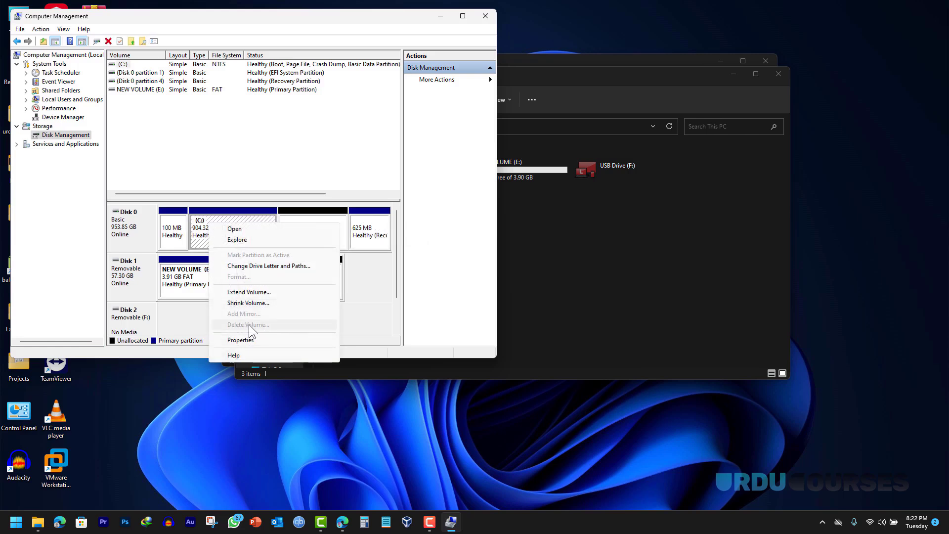
pyautogui.click(304, 224)
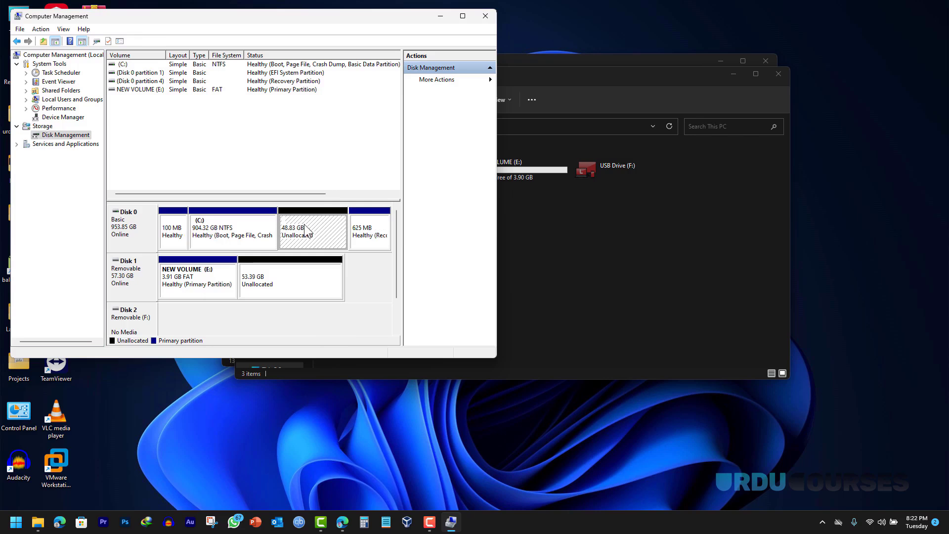
pyautogui.rightClick(304, 224)
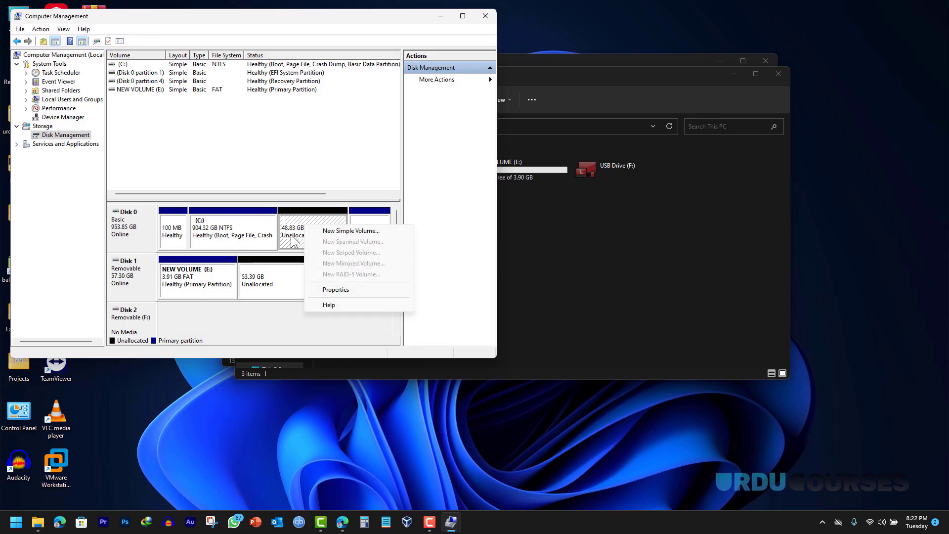
pyautogui.click(295, 223)
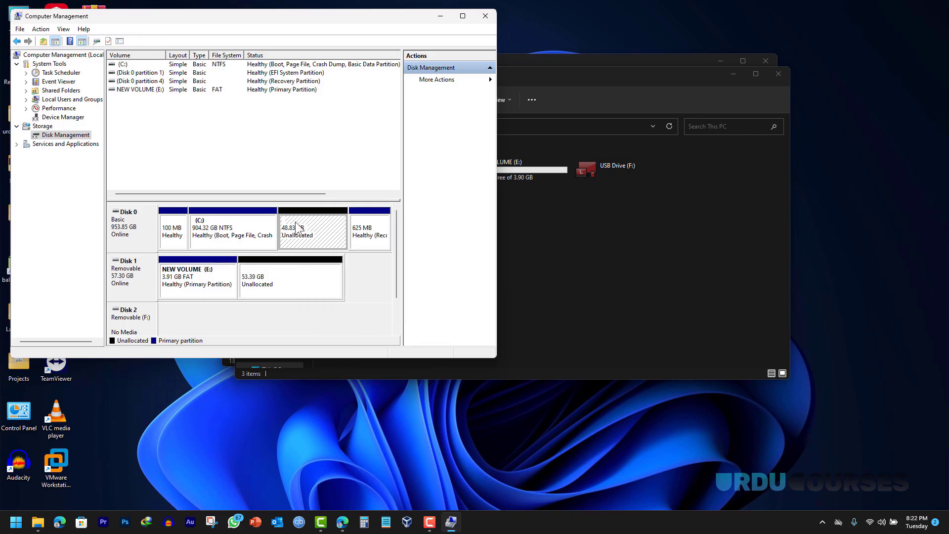
pyautogui.rightClick(238, 229)
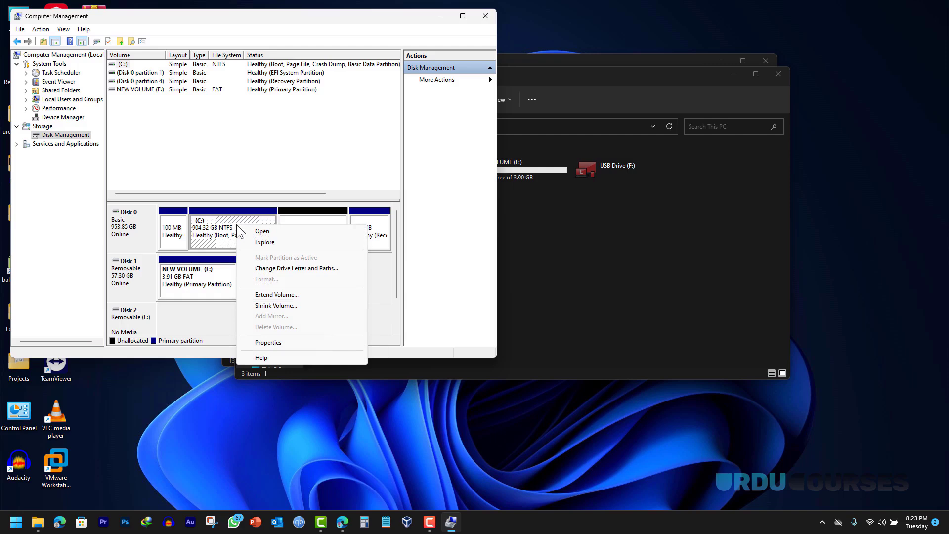
pyautogui.click(278, 295)
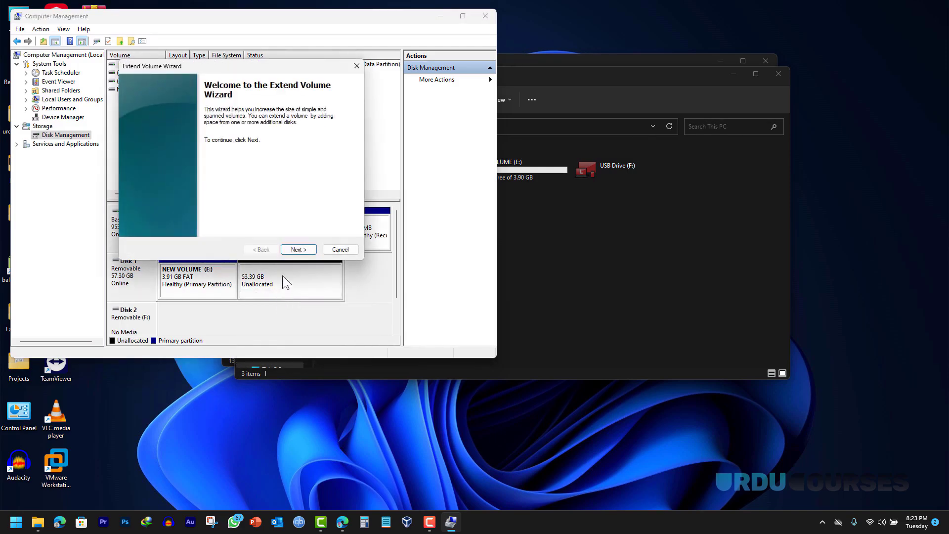
pyautogui.click(292, 251)
pyautogui.click(293, 252)
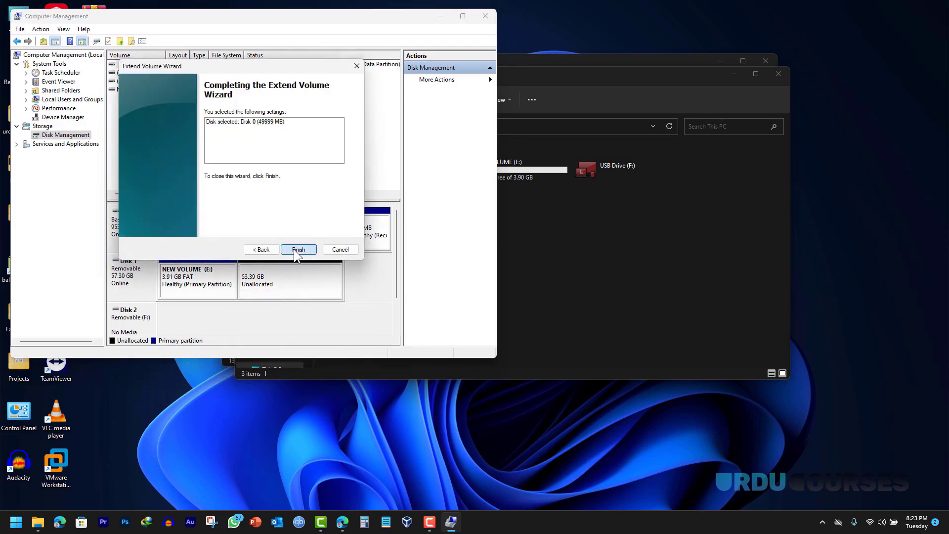
pyautogui.click(297, 249)
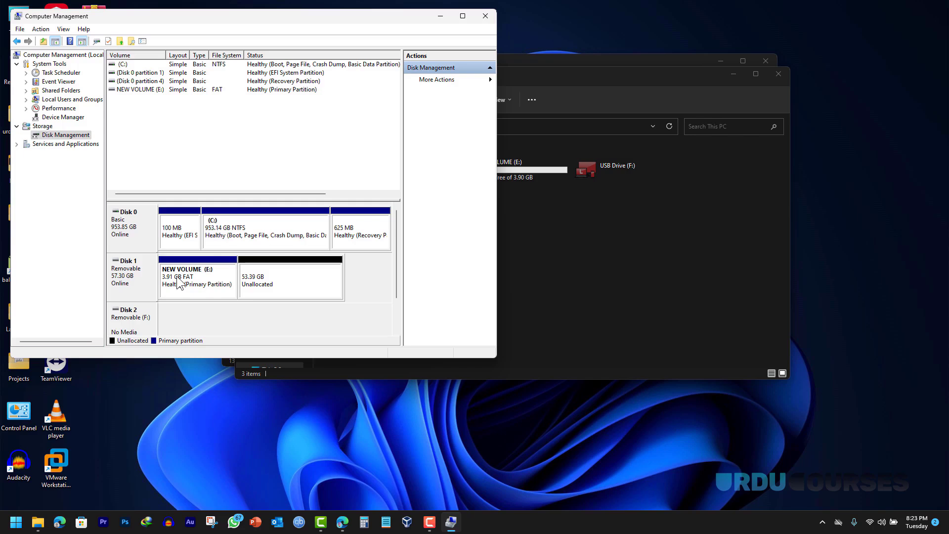
# - Delete the NEW VOLUME (E:) partition on the USB disk
pyautogui.rightClick(195, 273)
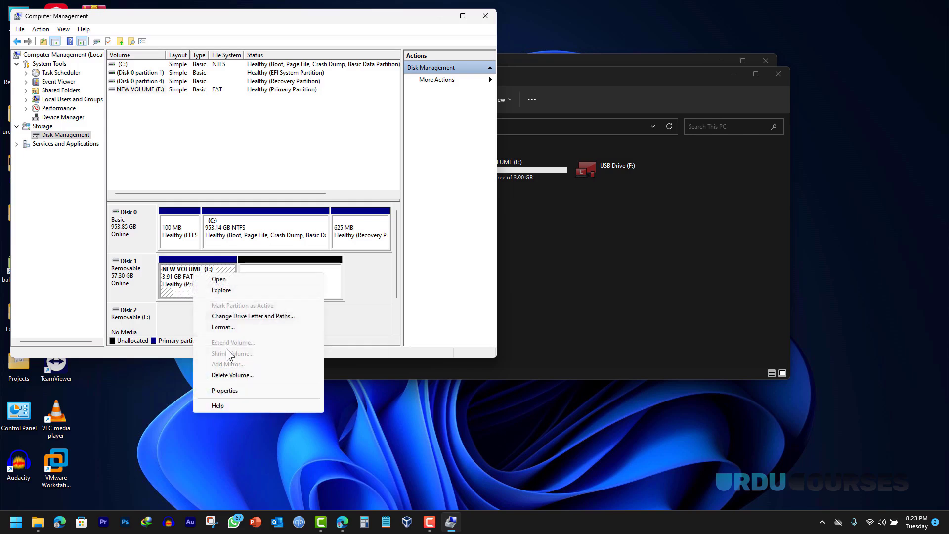
pyautogui.click(233, 374)
pyautogui.click(513, 295)
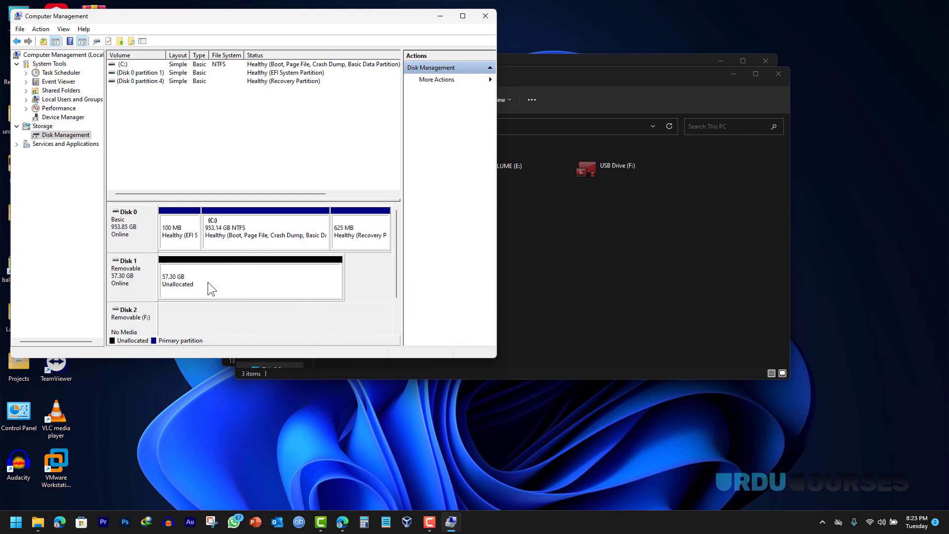
# - Create a maximum-size NTFS New Volume (D:) from the 57.30 GB unallocated space
pyautogui.rightClick(207, 282)
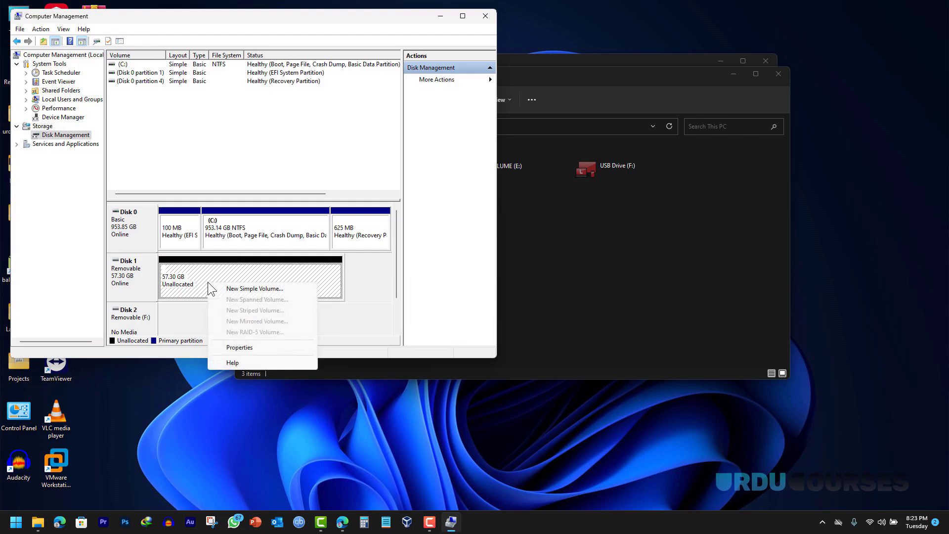
pyautogui.click(243, 289)
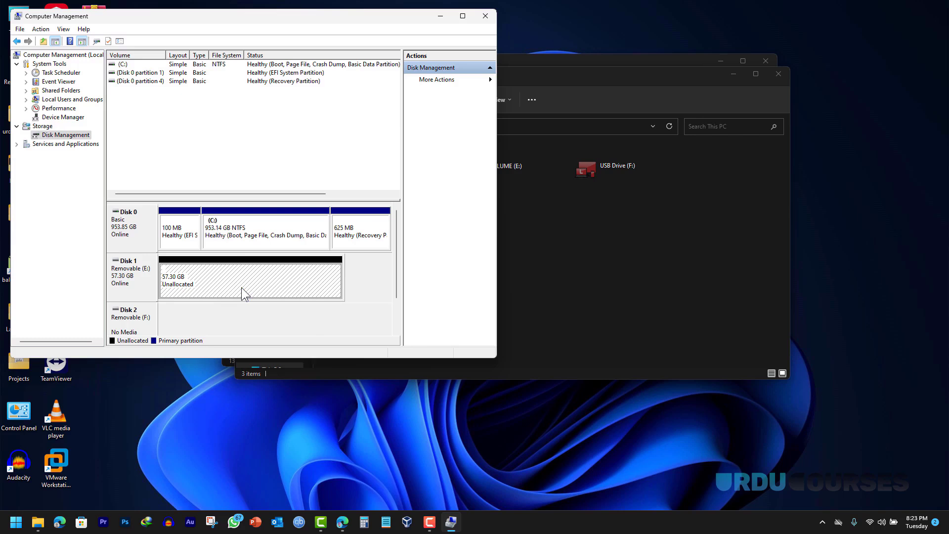
pyautogui.click(298, 240)
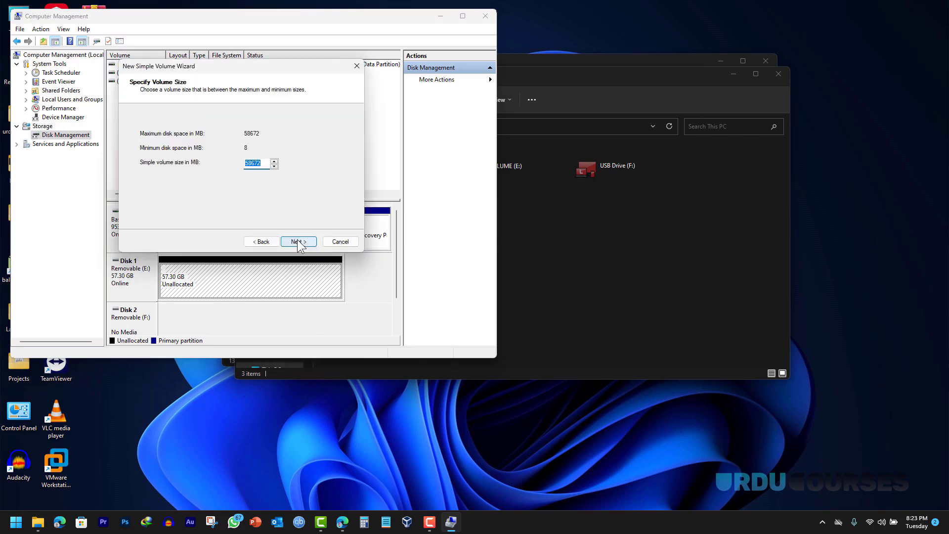
pyautogui.click(298, 242)
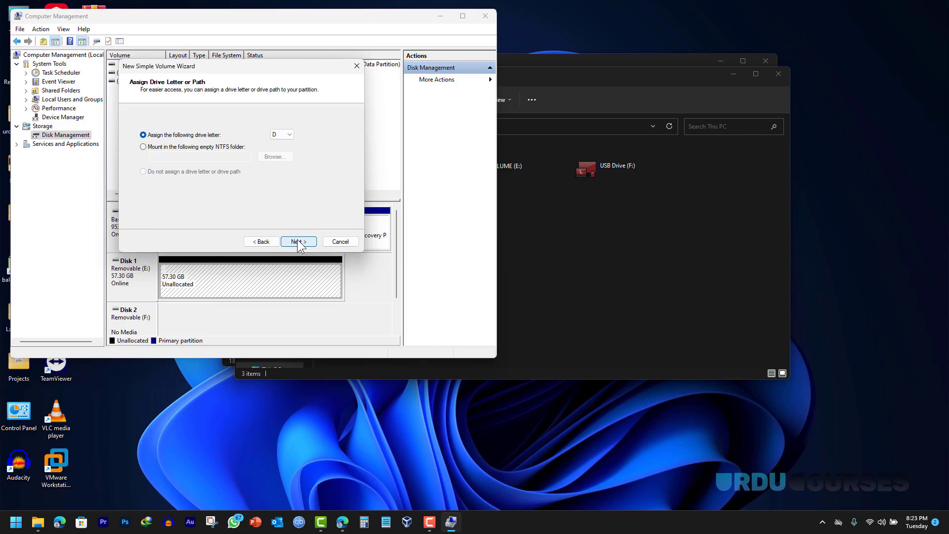
pyautogui.click(298, 242)
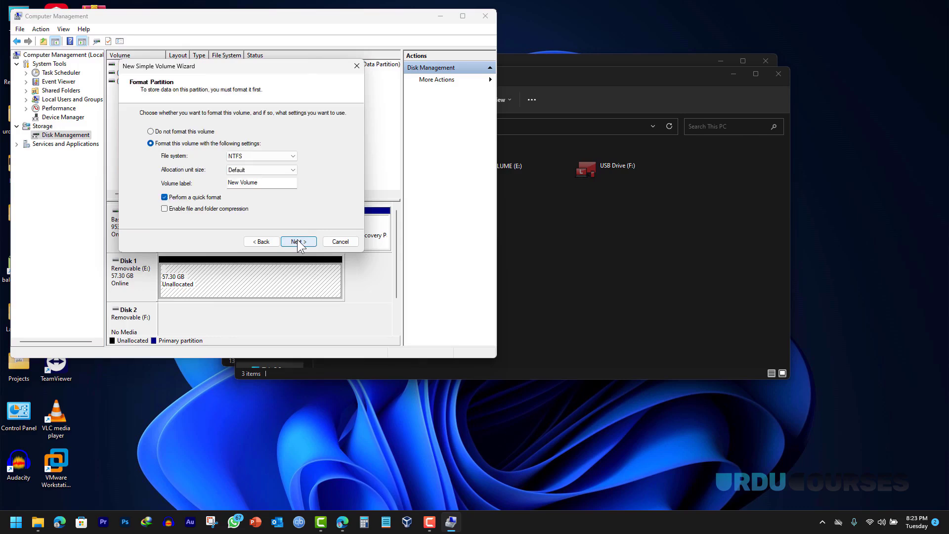
pyautogui.click(298, 242)
pyautogui.click(299, 242)
pyautogui.click(546, 235)
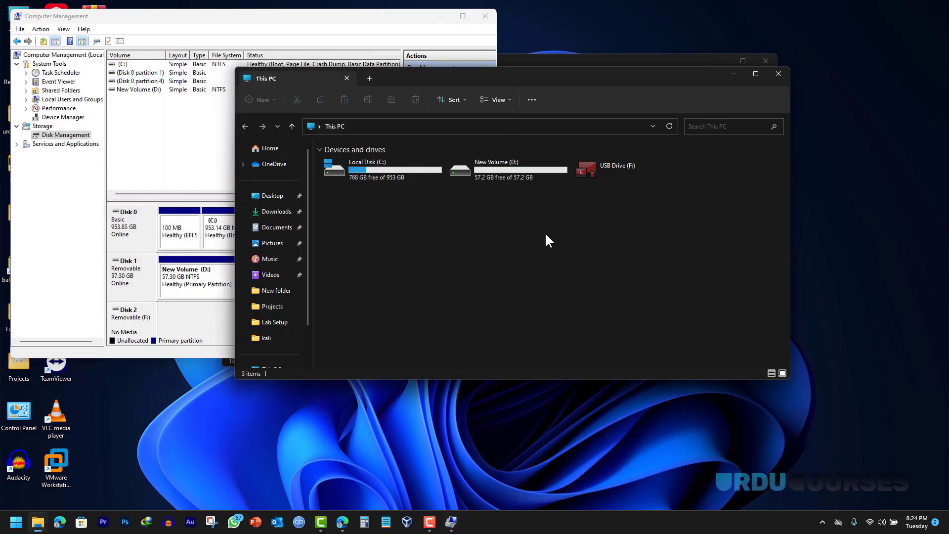
# - Close Computer Management and load kali-linux-2023.3-live-amd64.iso into balenaEtcher
pyautogui.click(485, 16)
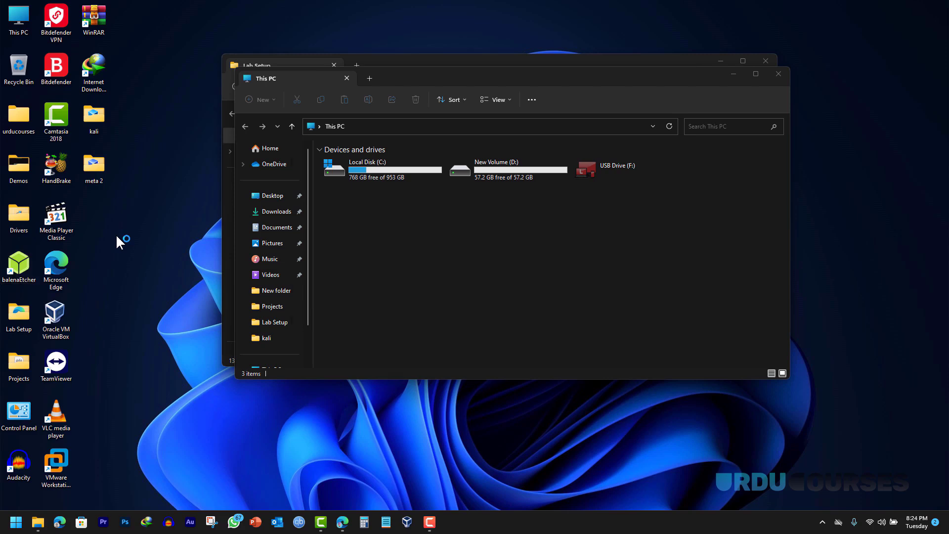
pyautogui.click(365, 267)
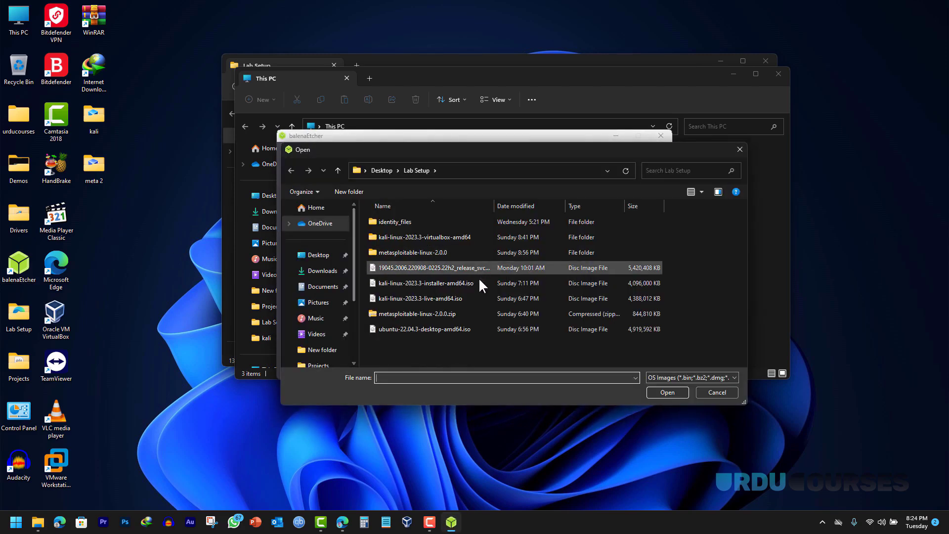
pyautogui.click(405, 297)
pyautogui.click(667, 392)
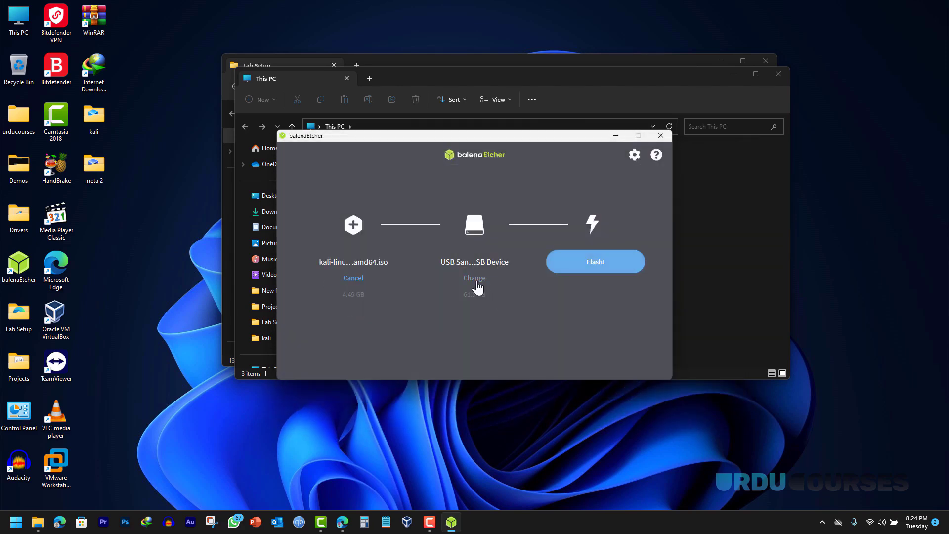
# - Flash the ISO onto the USB SanDisk drive, then close balenaEtcher when finished
pyautogui.click(475, 280)
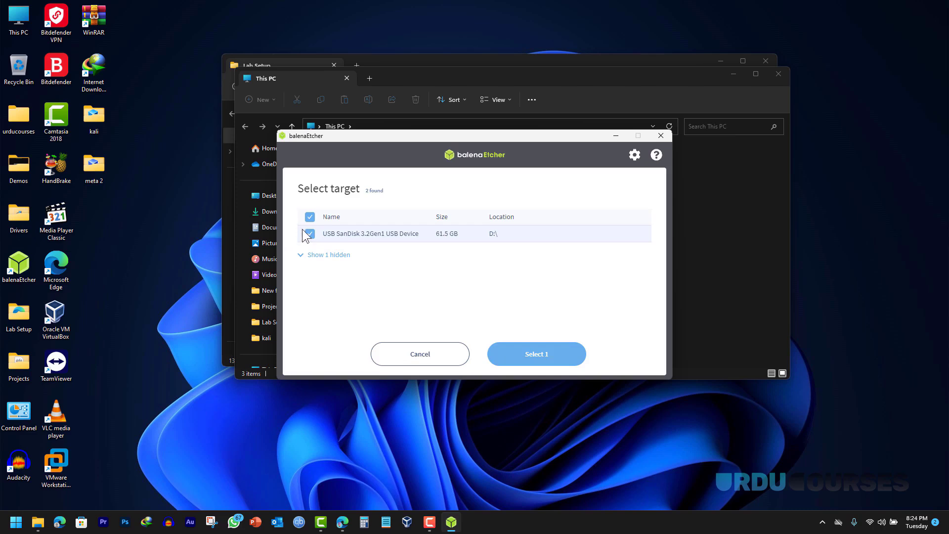
pyautogui.click(540, 357)
pyautogui.click(577, 277)
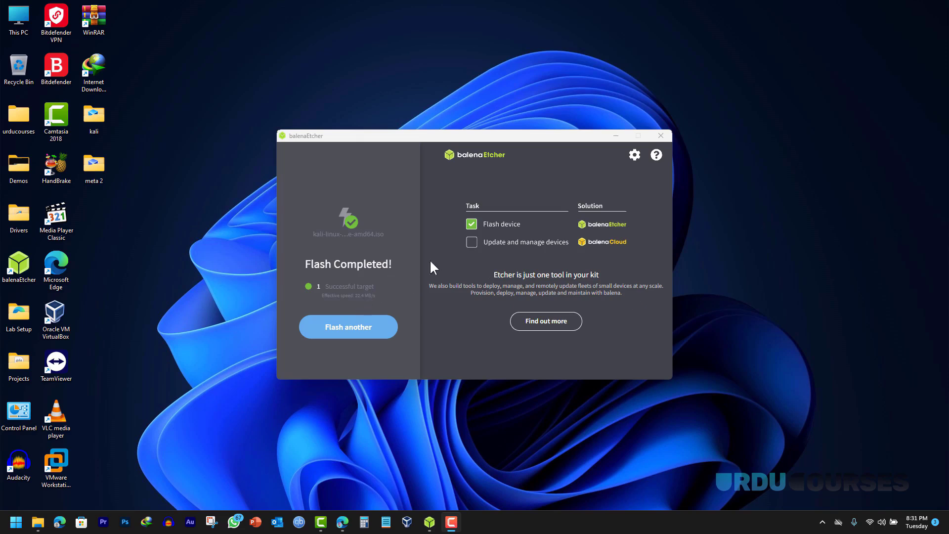
pyautogui.click(660, 135)
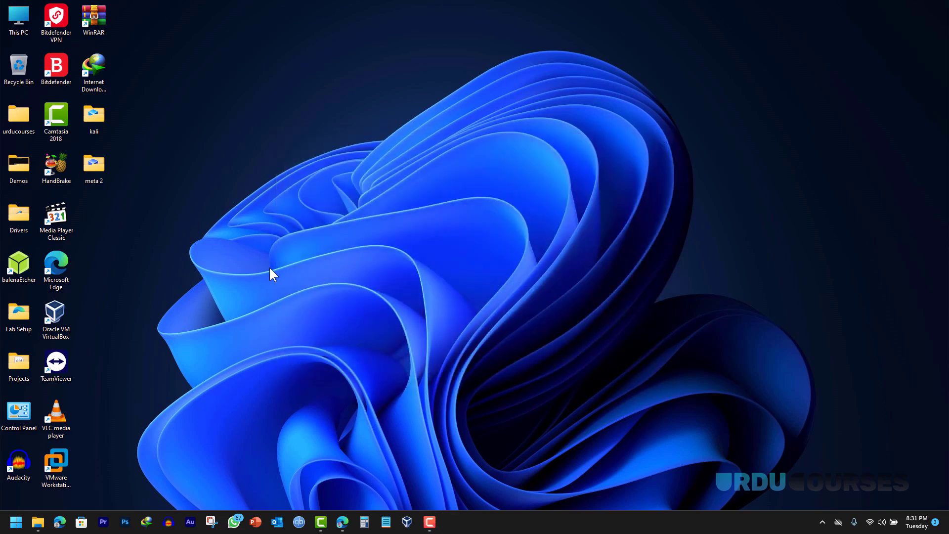
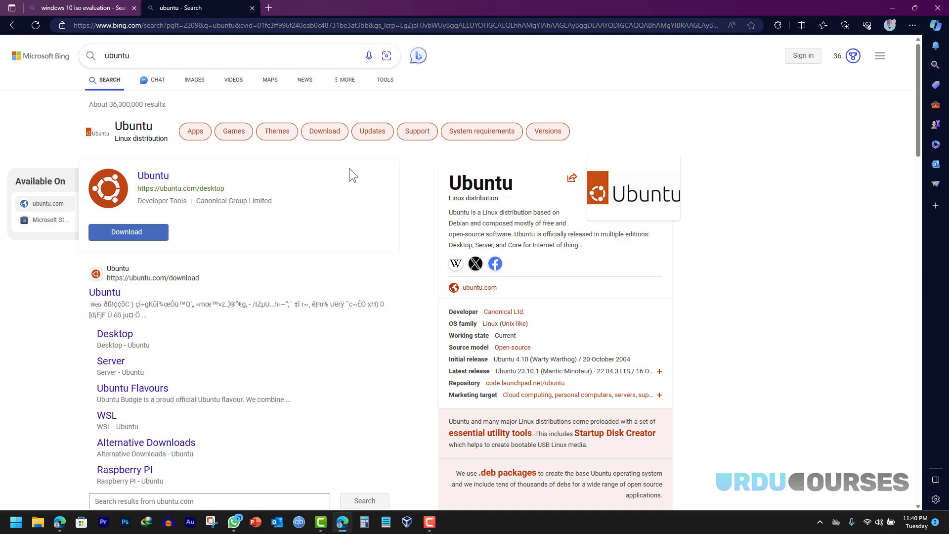
# - From the 'windows 10 iso evaluation' Bing results, open the Windows 10 Enterprise Microsoft Evaluation Center page
pyautogui.click(78, 10)
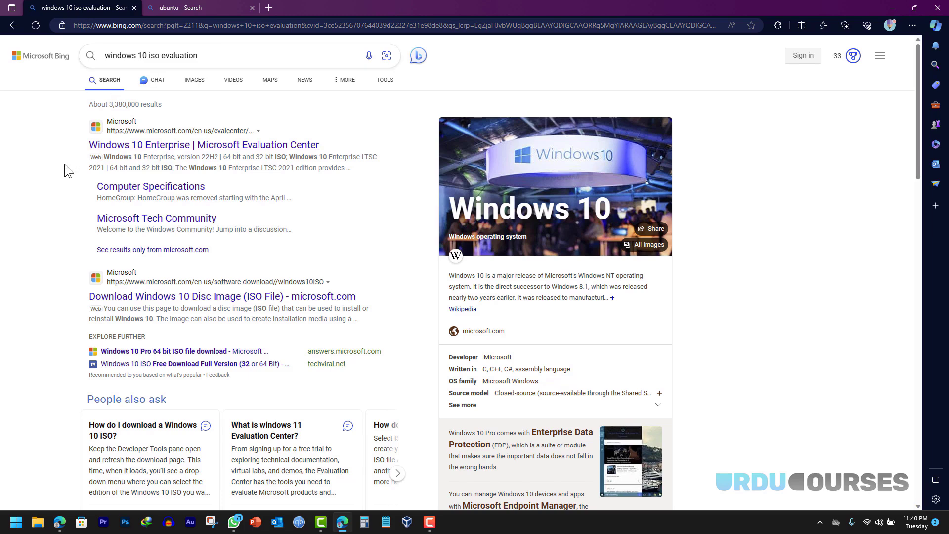
pyautogui.click(126, 147)
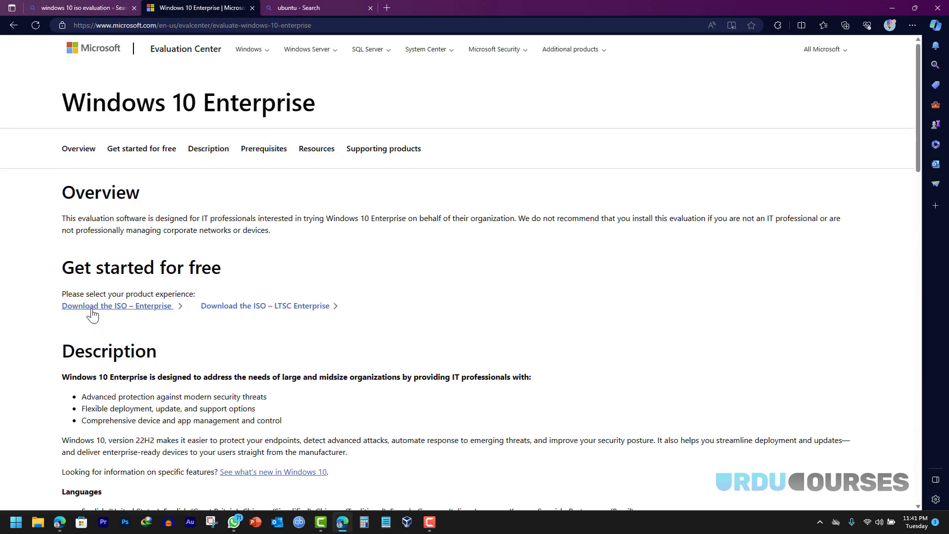
# - Start the Enterprise ISO download and autofill the registration form with company size 1
pyautogui.click(93, 310)
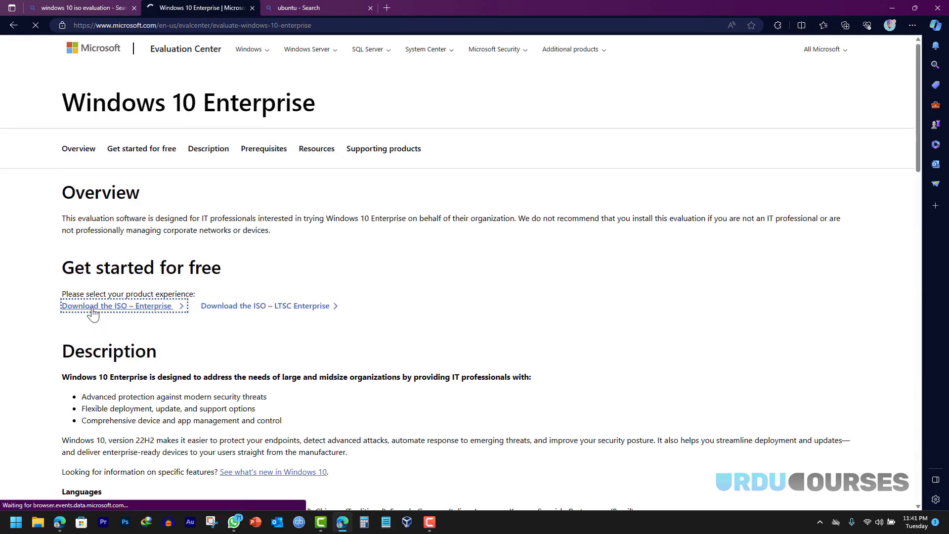
pyautogui.scroll(-3, 414, 307)
pyautogui.click(575, 116)
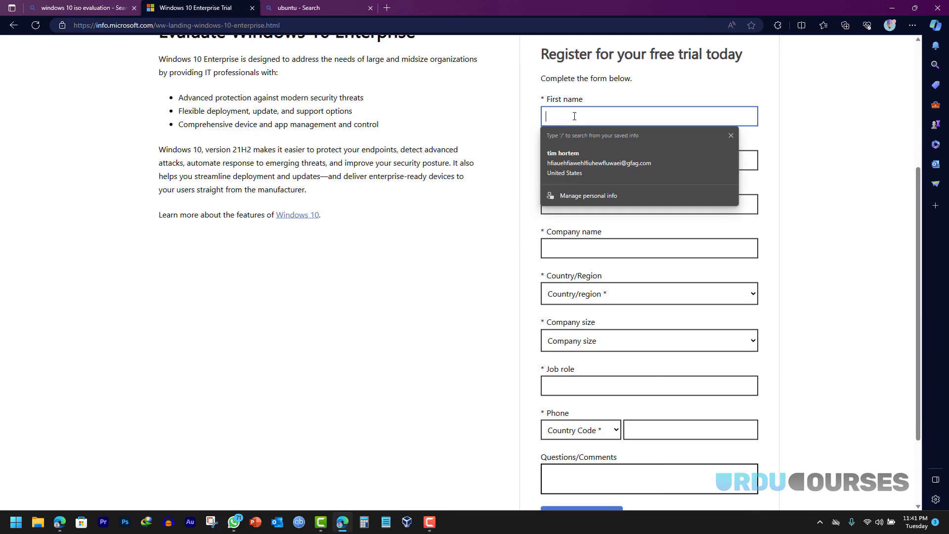
pyautogui.click(571, 168)
pyautogui.scroll(-3, 534, 294)
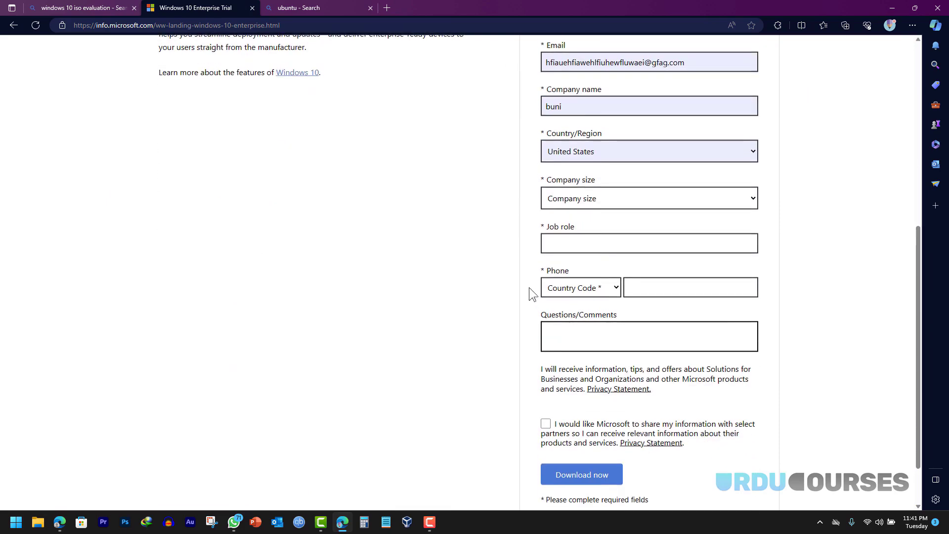
pyautogui.click(598, 199)
pyautogui.click(565, 227)
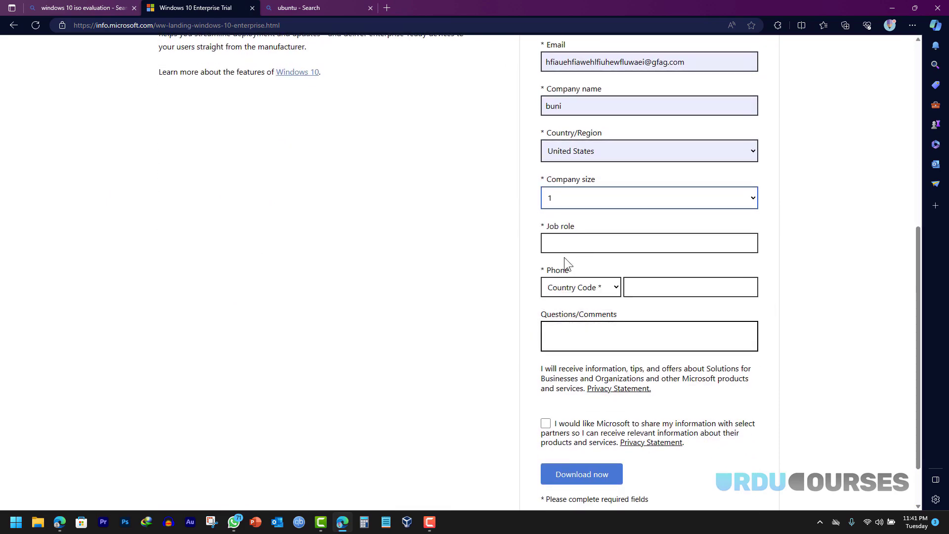
# - Set job role to owner, enter the phone number, agree to partner sharing, and submit
pyautogui.click(568, 241)
pyautogui.click(573, 282)
pyautogui.click(649, 287)
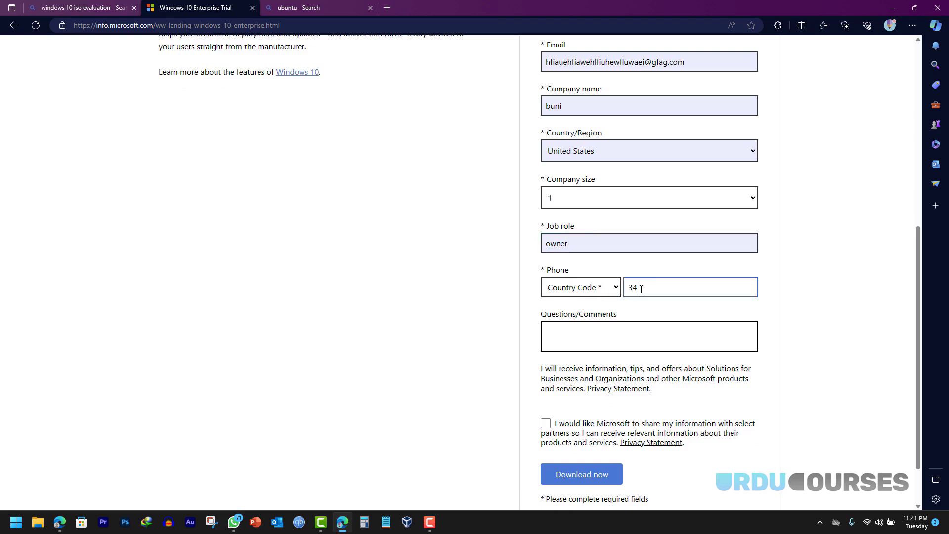
pyautogui.click(546, 426)
pyautogui.click(546, 424)
pyautogui.click(572, 472)
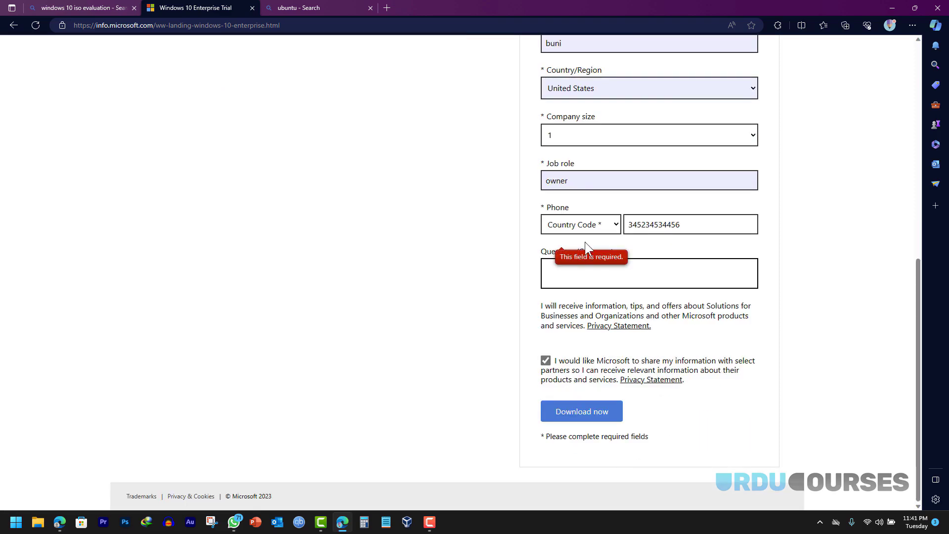
# - Set the phone country code to United States (+1) and resubmit the registration form
pyautogui.click(586, 225)
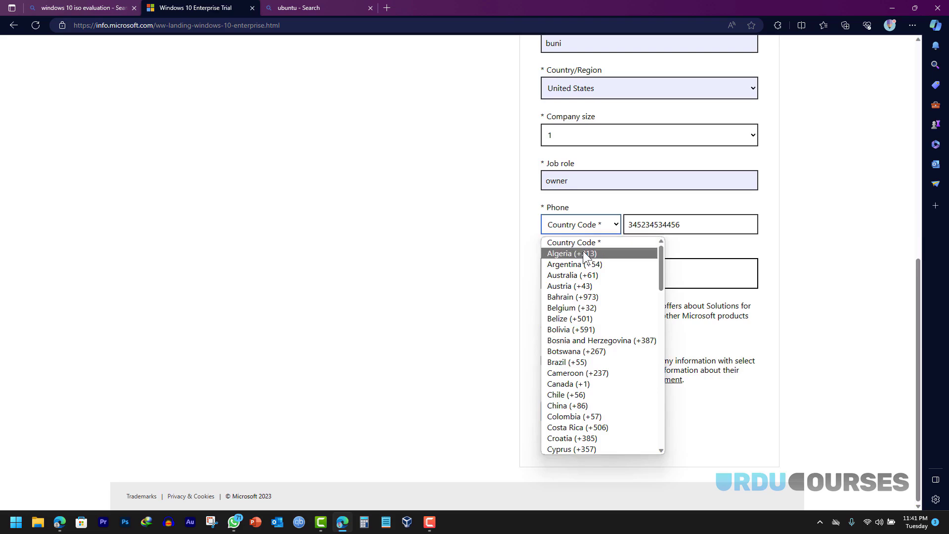
pyautogui.press('u')
pyautogui.scroll(-2, 591, 406)
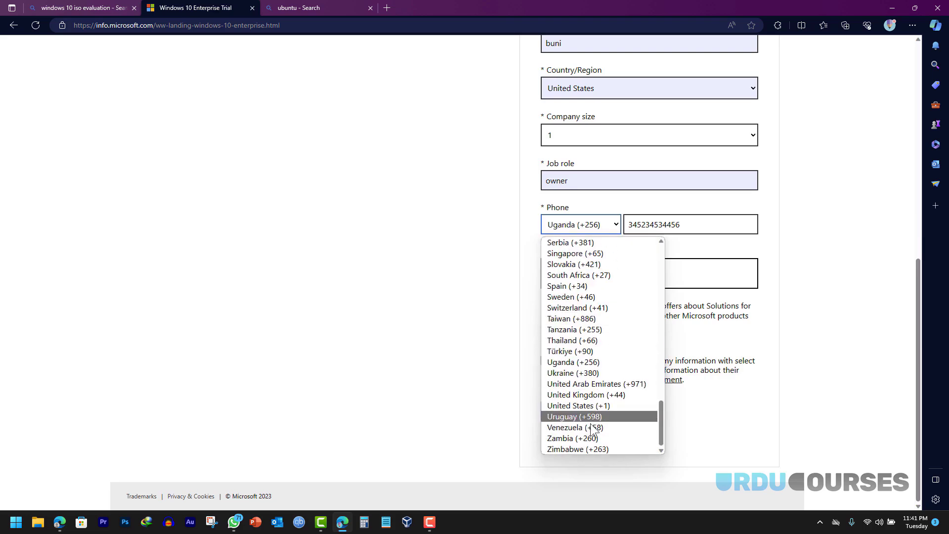
pyautogui.click(591, 405)
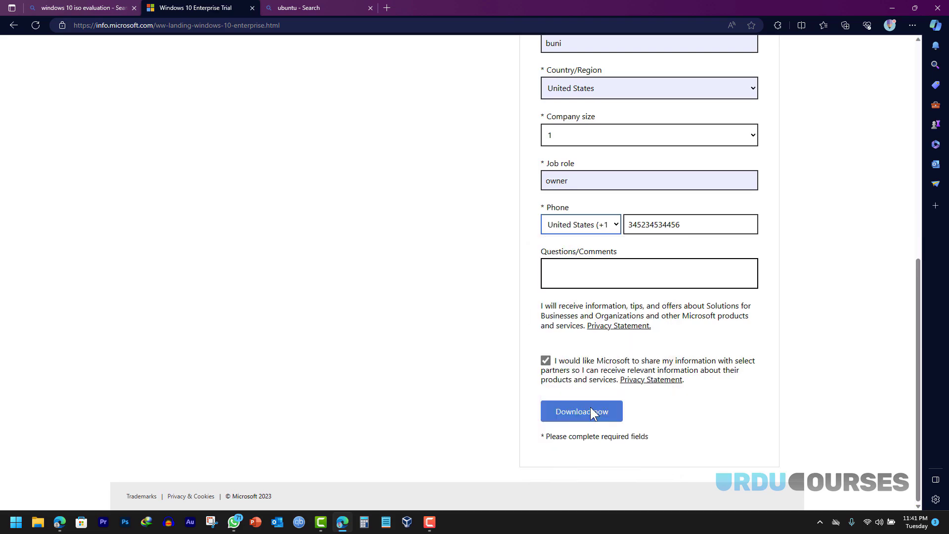
pyautogui.click(580, 412)
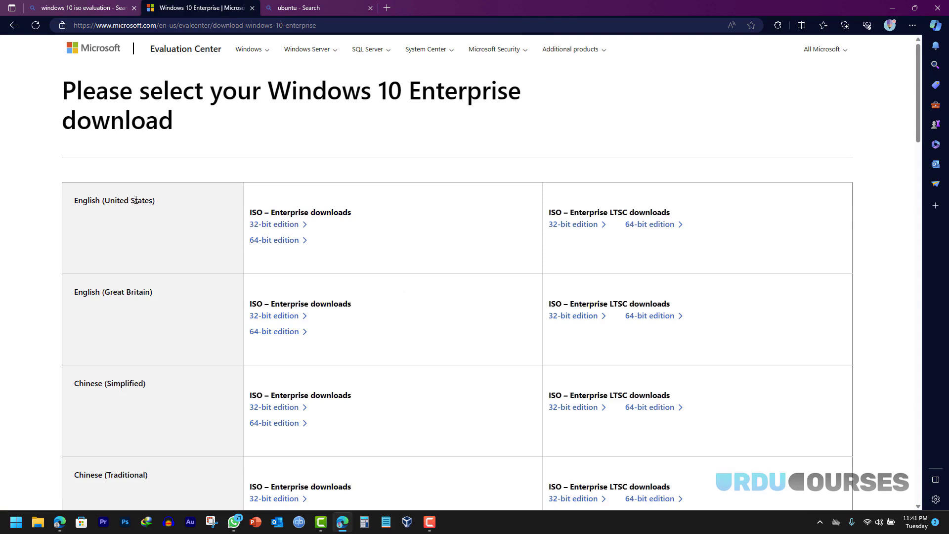
# - Try the English 64-bit ISO, cancel the duplicate download, then navigate back and reopen the Evaluation Center page
pyautogui.click(269, 243)
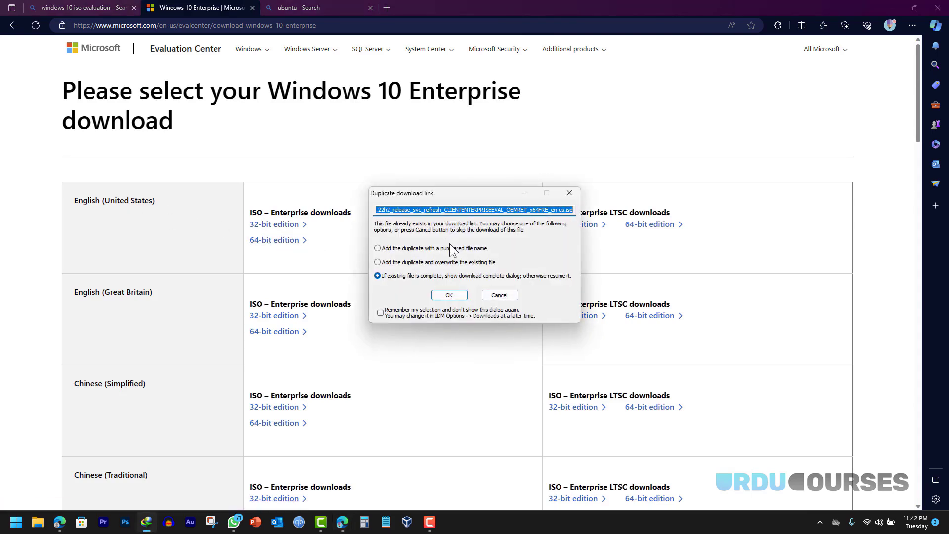
pyautogui.click(502, 295)
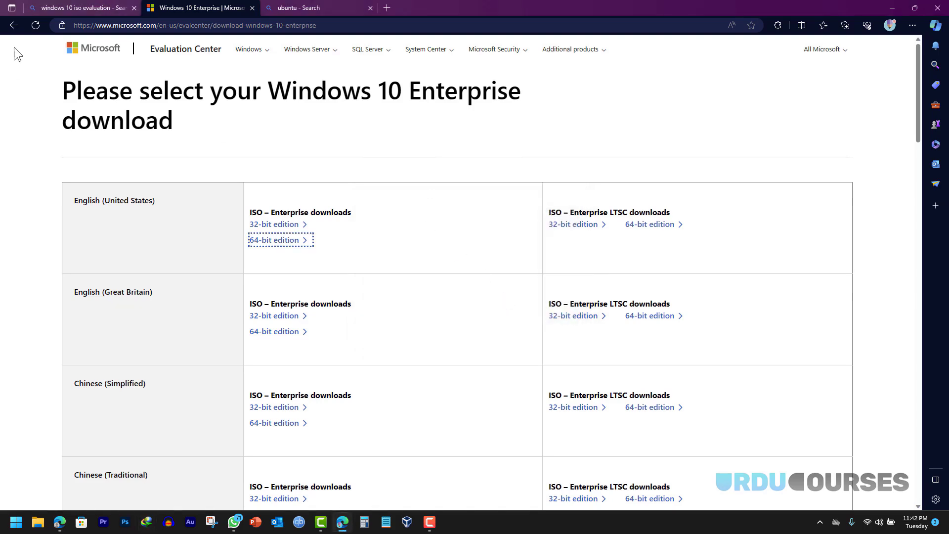
pyautogui.click(13, 26)
pyautogui.click(13, 25)
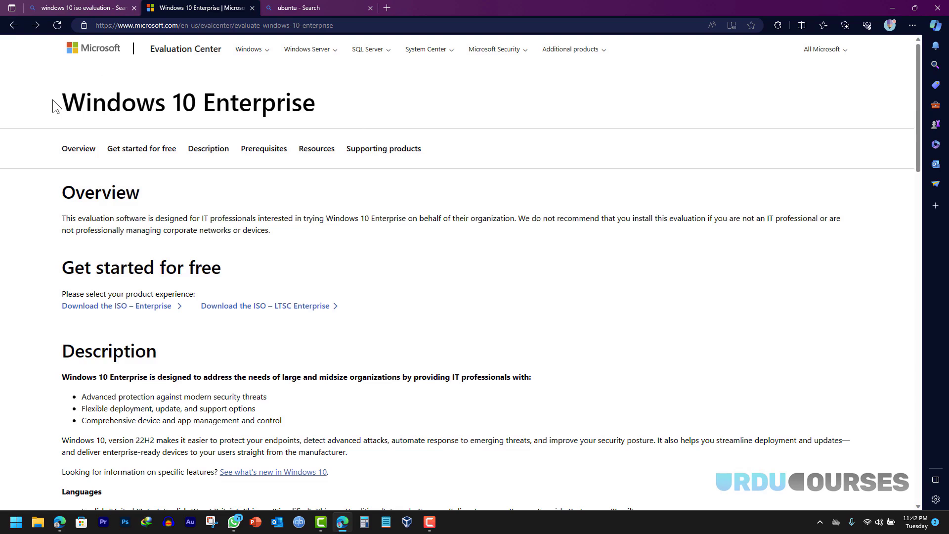
pyautogui.click(20, 28)
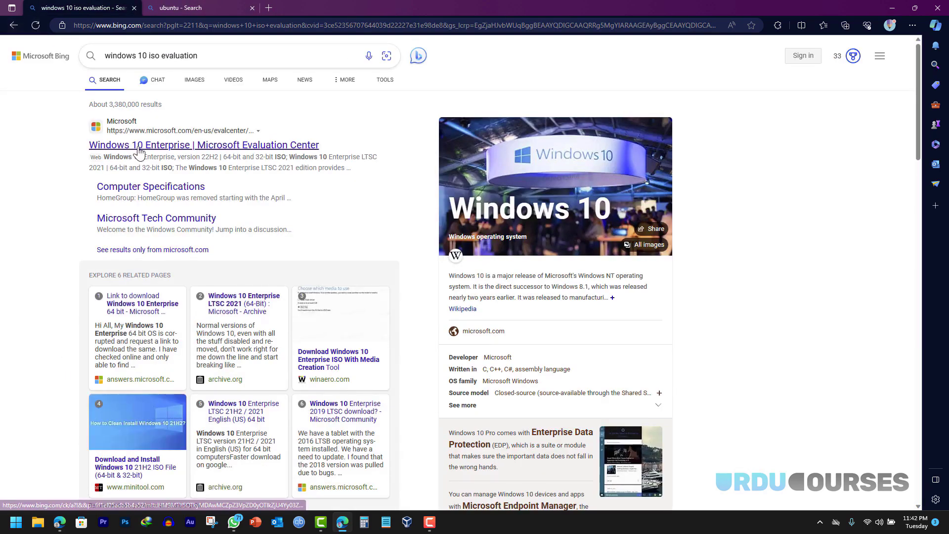
pyautogui.click(139, 148)
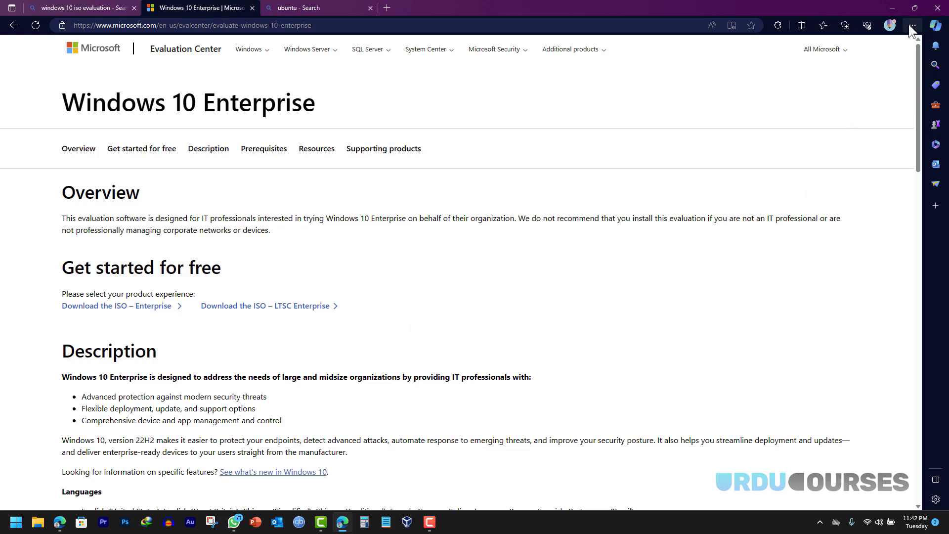
pyautogui.press('F12')
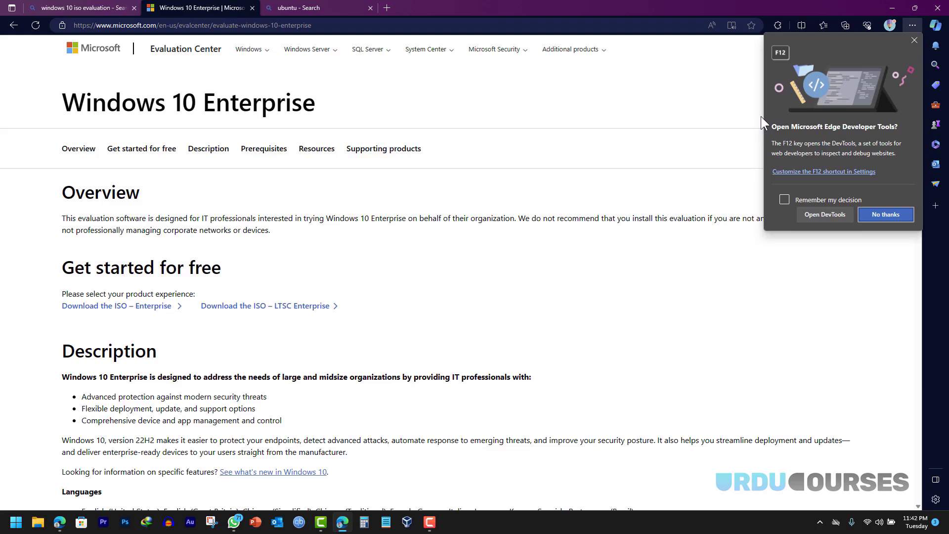
pyautogui.click(817, 215)
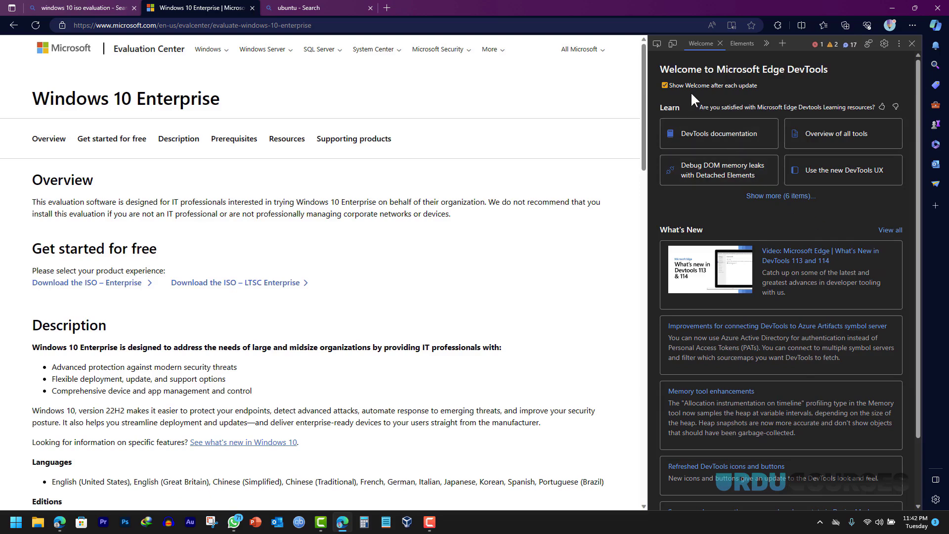
pyautogui.click(672, 44)
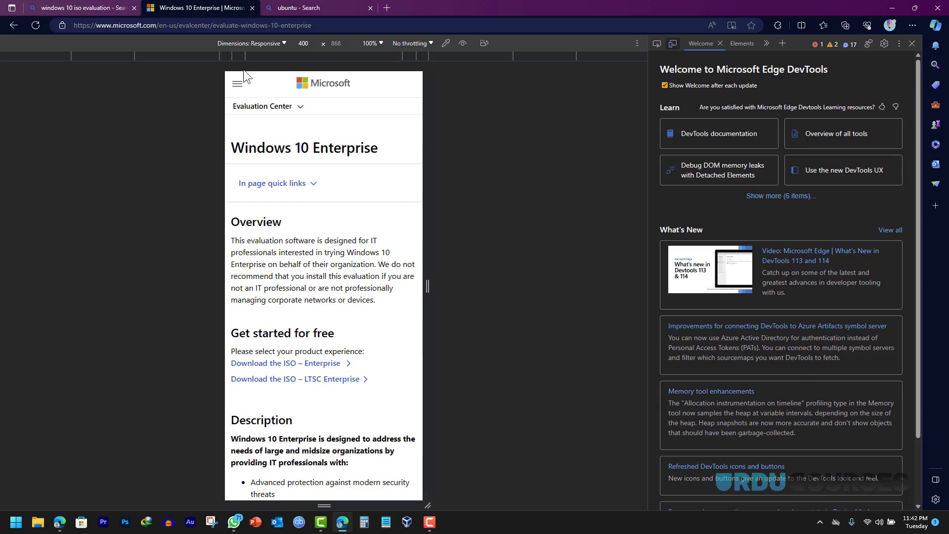
pyautogui.click(268, 43)
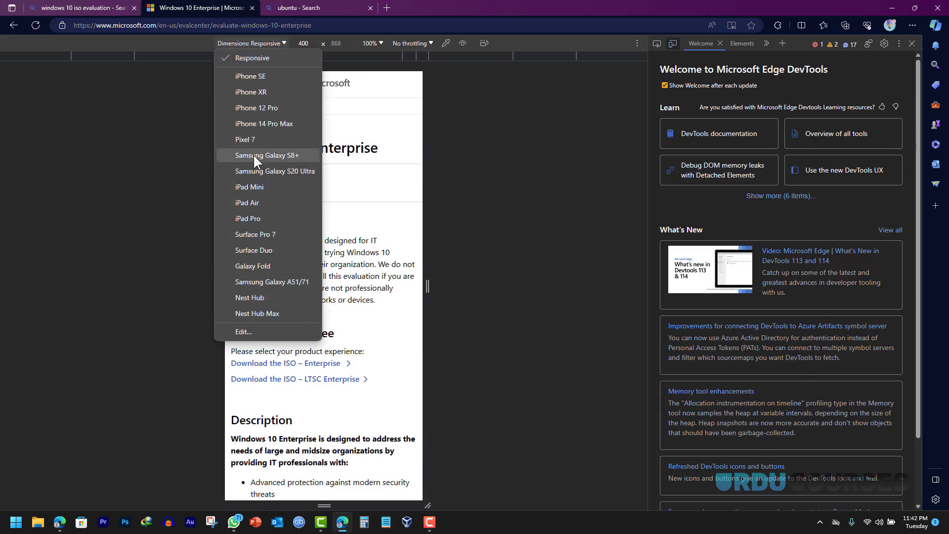
pyautogui.click(255, 108)
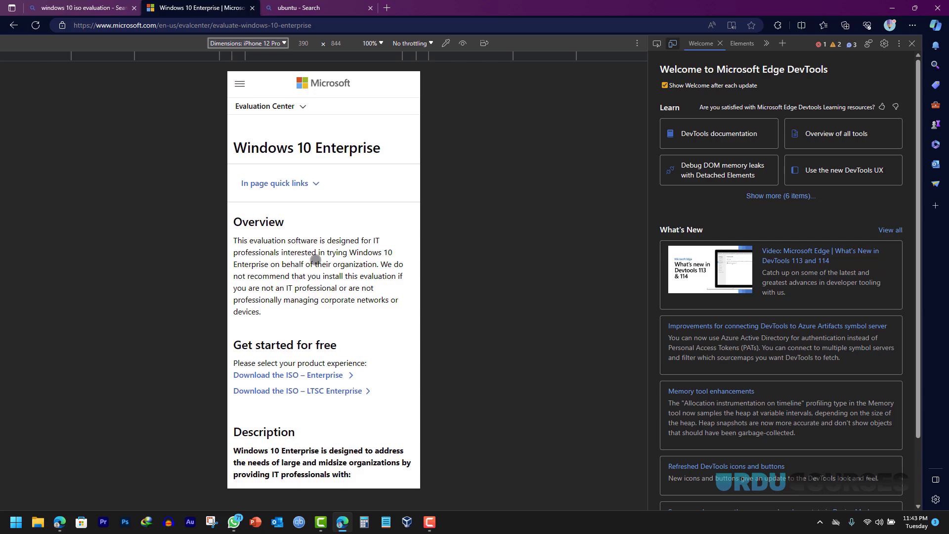
pyautogui.scroll(-2, 319, 315)
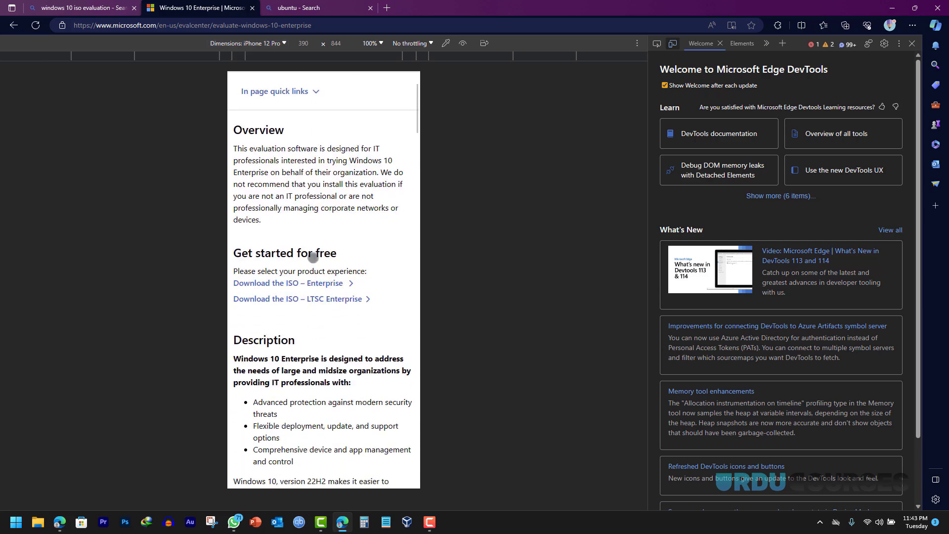
pyautogui.moveTo(307, 314); pyautogui.dragTo(307, 244)
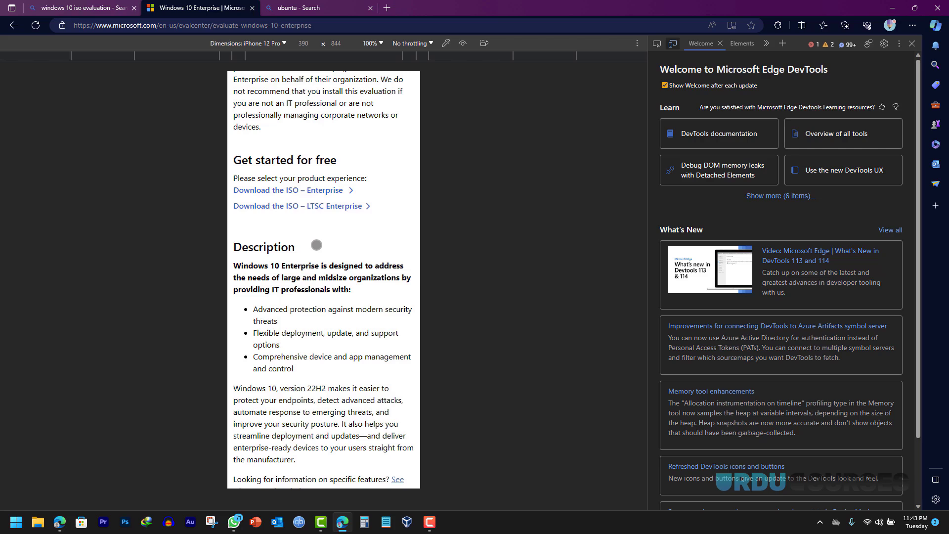
pyautogui.click(912, 43)
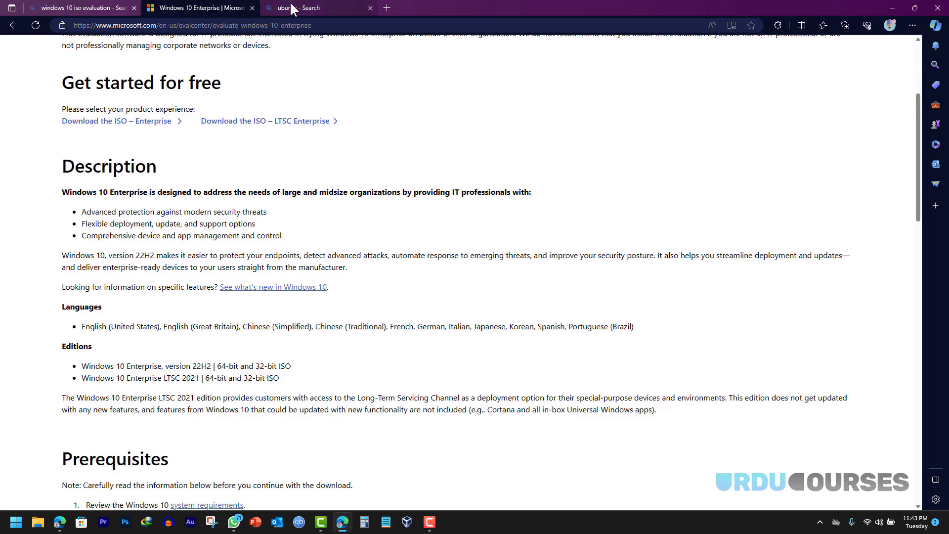
# - Start the Ubuntu 22.04.3 LTS desktop download from ubuntu.com, skip the duplicate, and switch to VirtualBox Manager
pyautogui.click(322, 7)
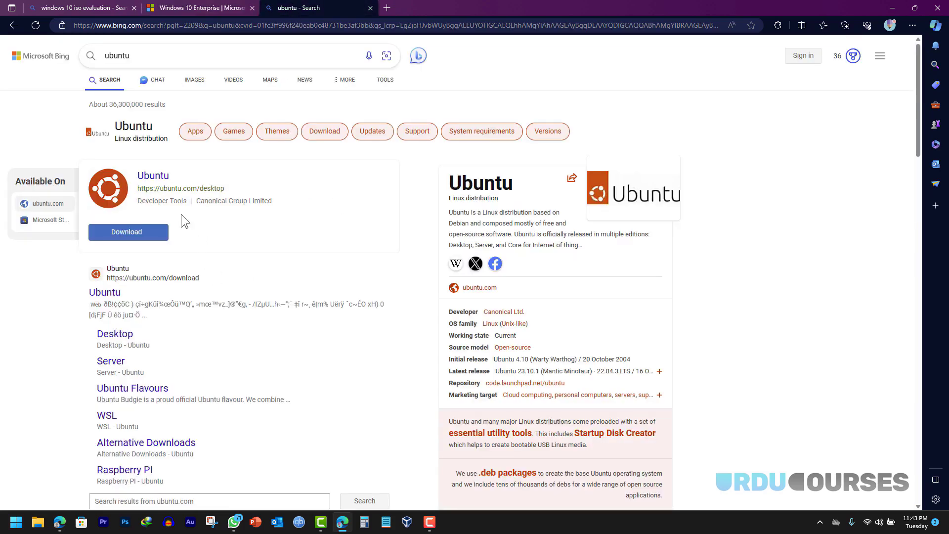
pyautogui.click(112, 296)
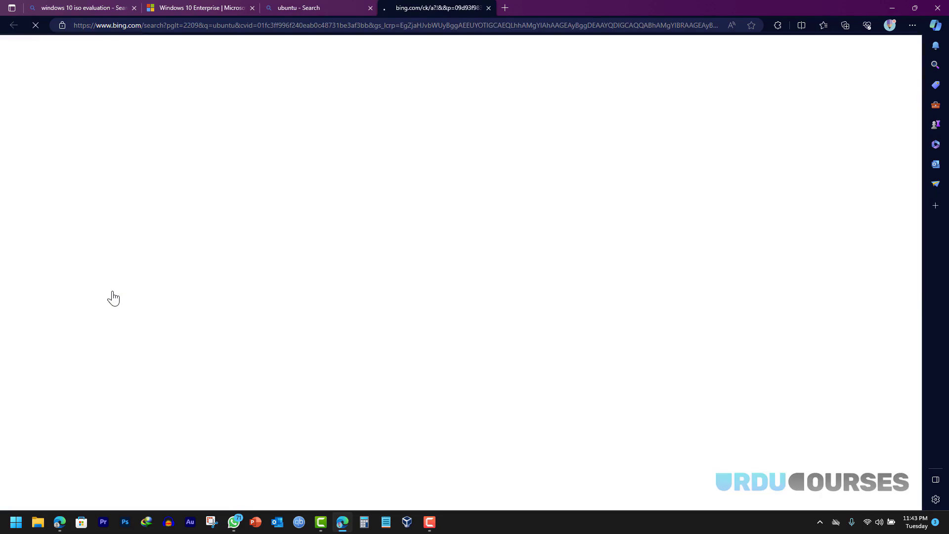
pyautogui.click(312, 337)
pyautogui.click(165, 309)
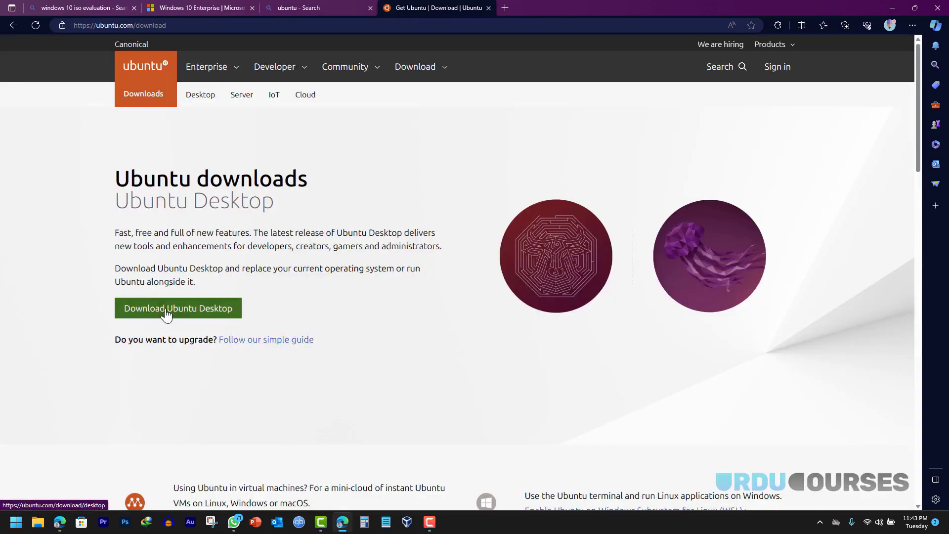
pyautogui.scroll(-3, 295, 277)
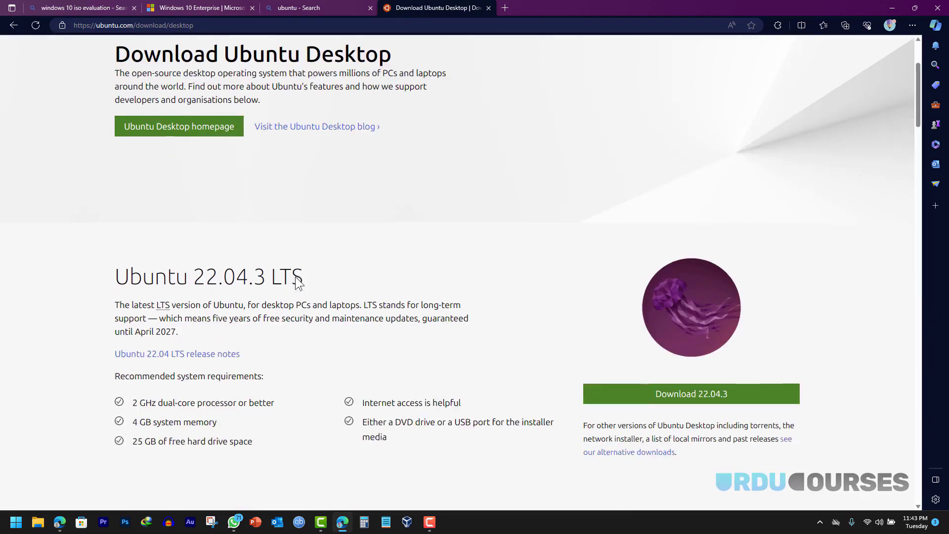
pyautogui.click(645, 398)
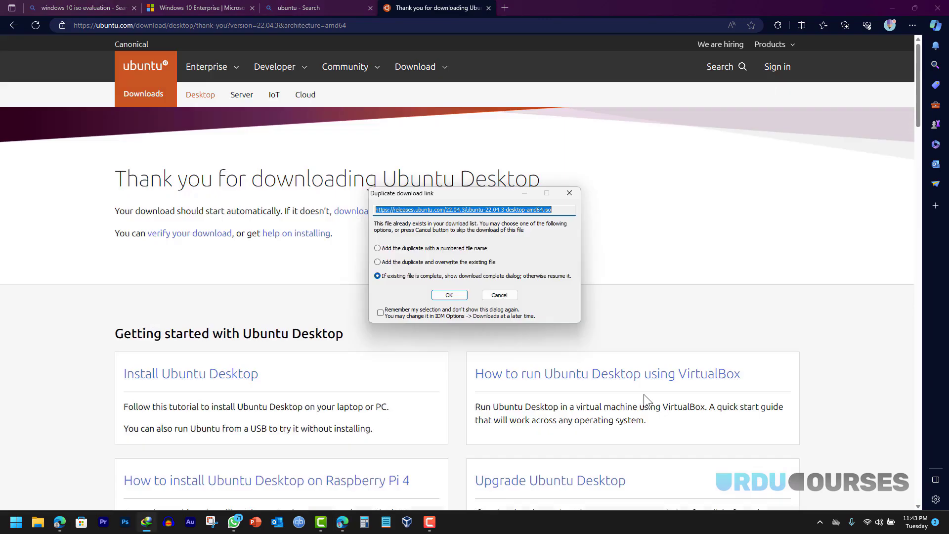
pyautogui.click(499, 296)
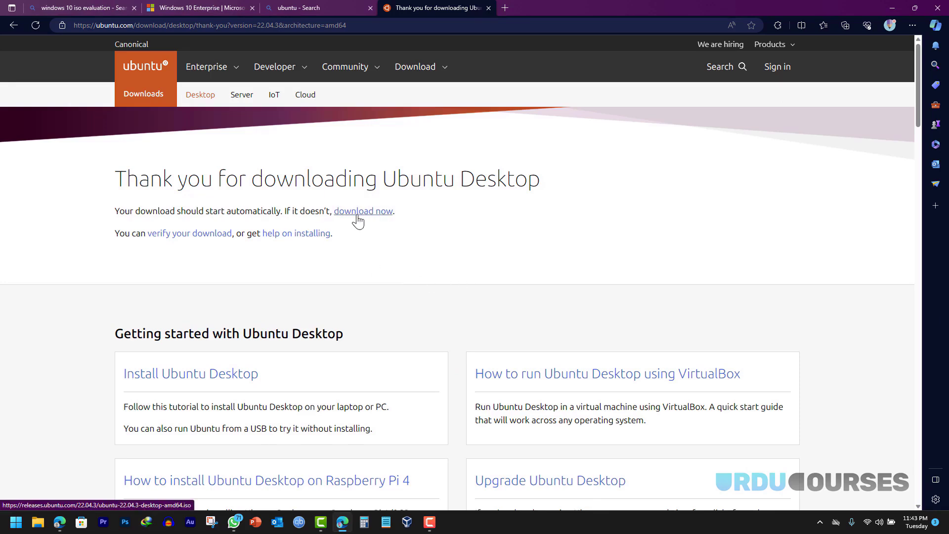
pyautogui.click(407, 524)
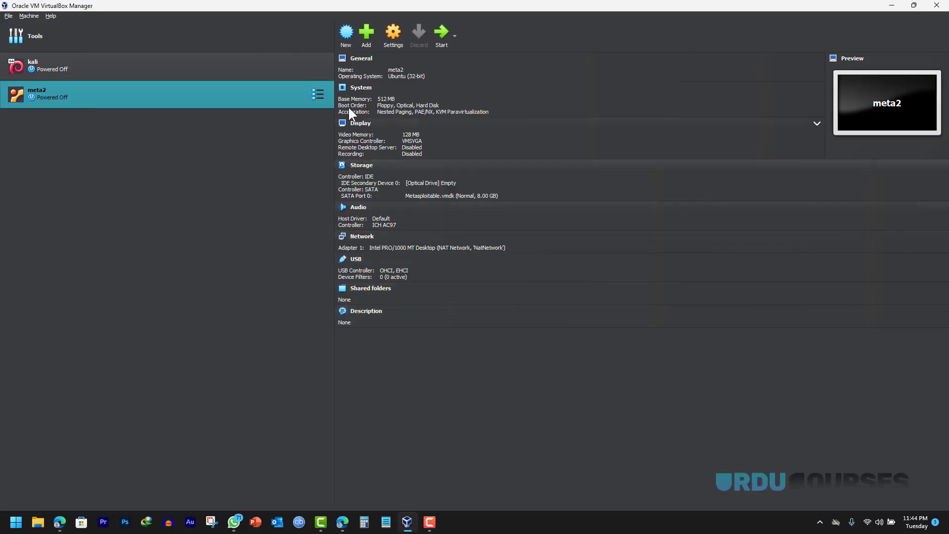
# - Start a new VM named 'windows 10' with type Microsoft Windows and version Windows 10 (64-bit)
pyautogui.click(344, 39)
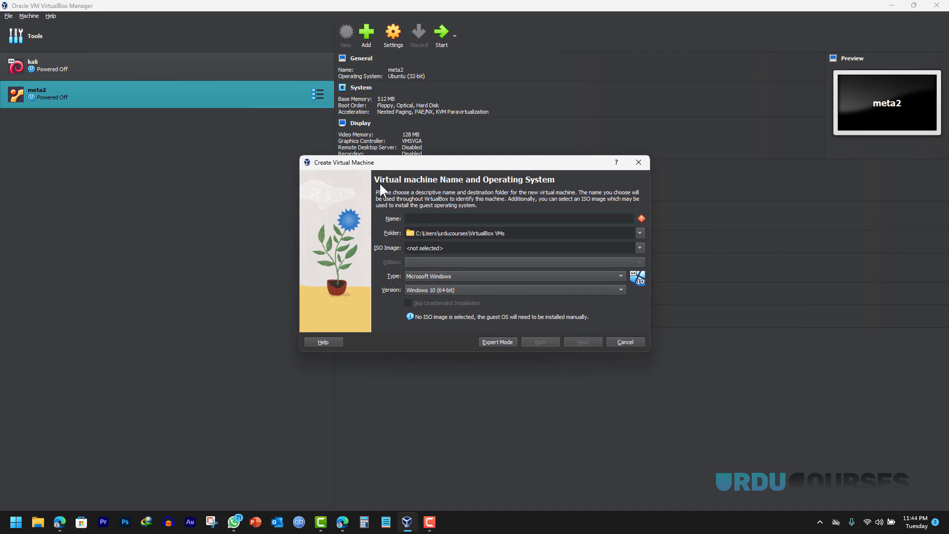
pyautogui.write('win')
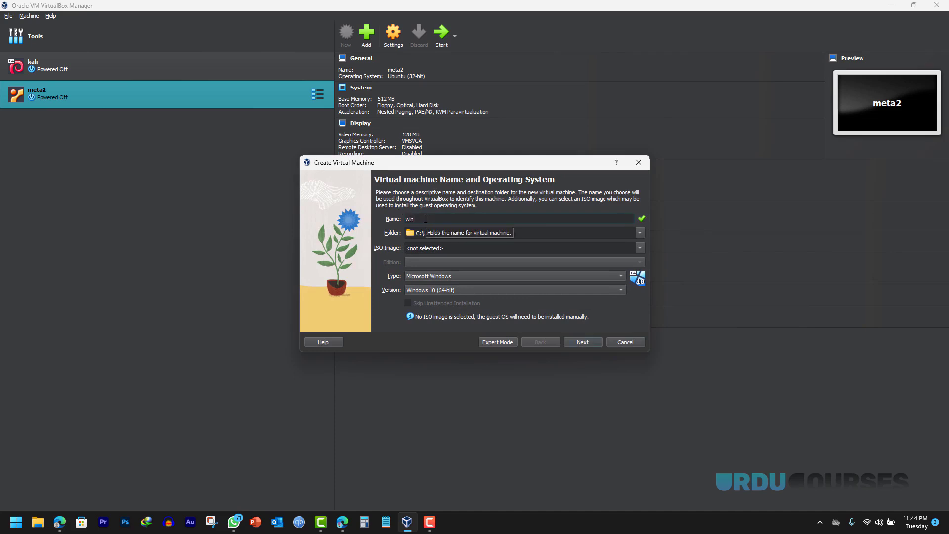
pyautogui.write('dows 10')
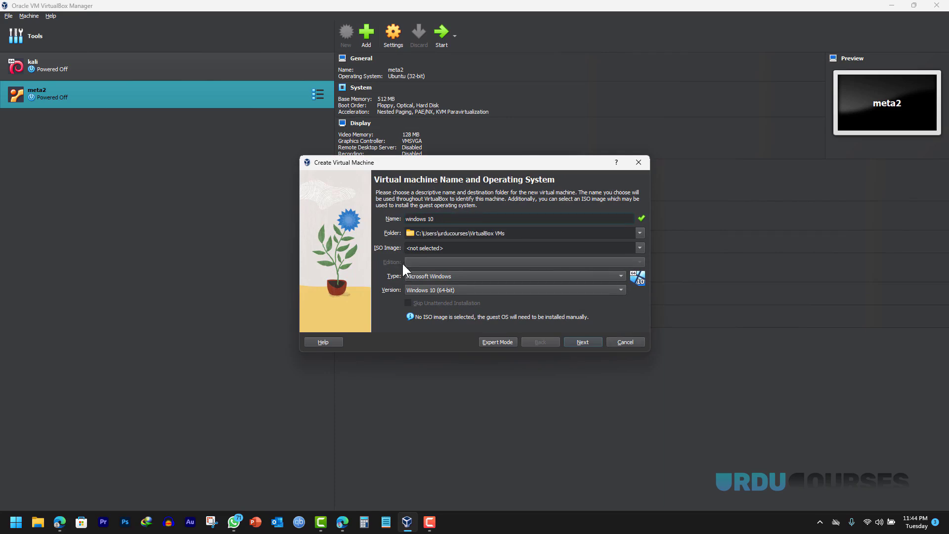
pyautogui.click(420, 276)
pyautogui.click(423, 276)
pyautogui.click(421, 290)
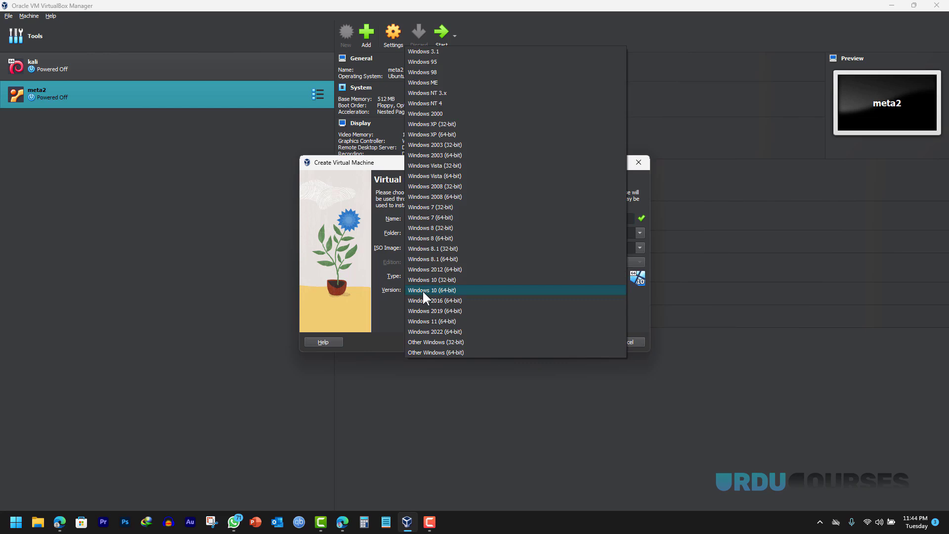
pyautogui.click(423, 290)
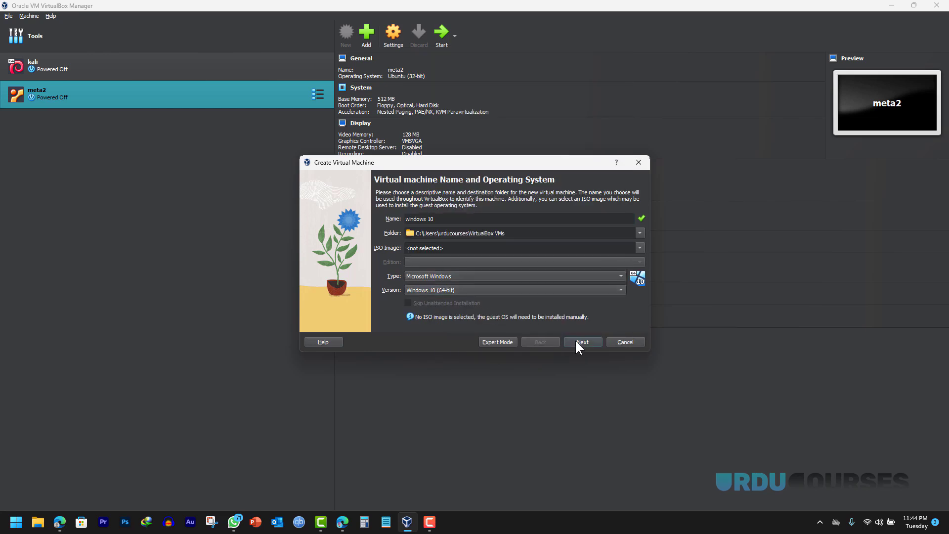
# - Attach the Windows 10 19045 evaluation ISO and skip the unattended installation
pyautogui.click(639, 248)
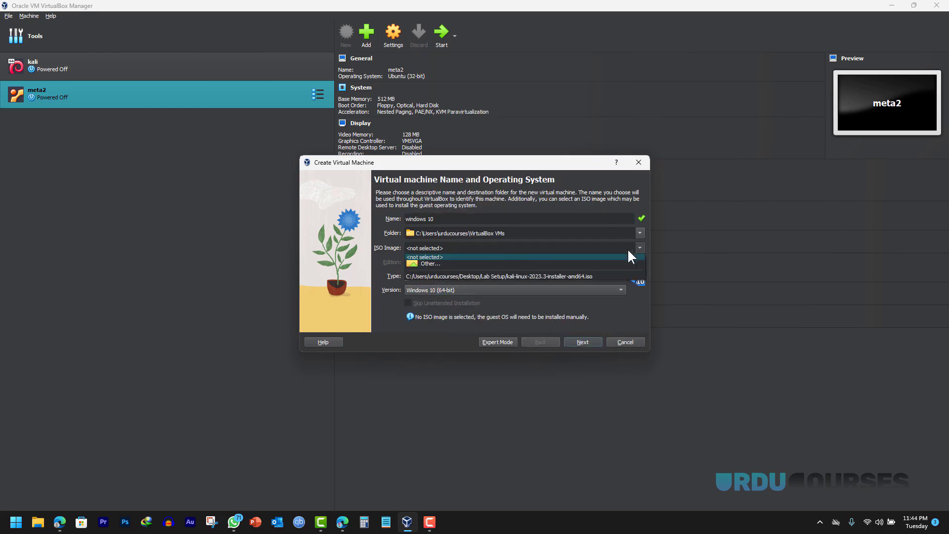
pyautogui.click(432, 263)
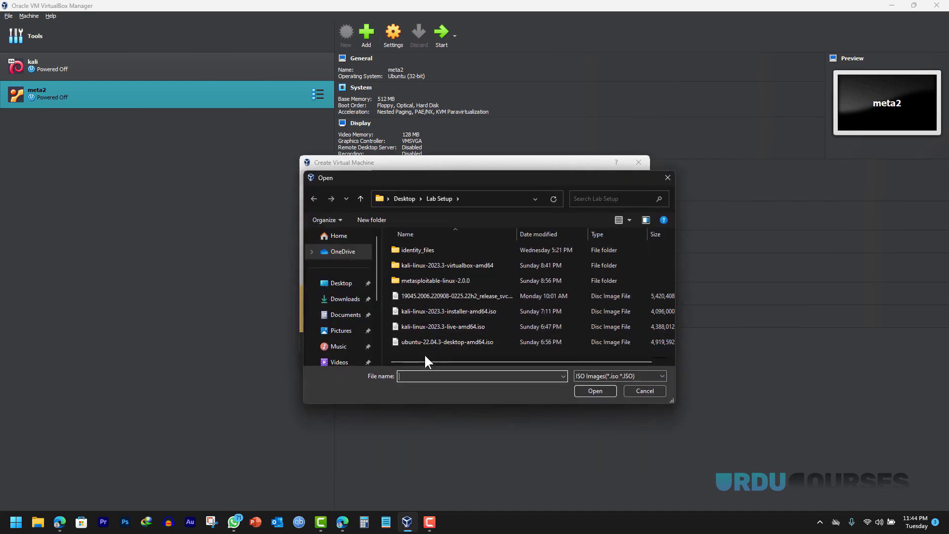
pyautogui.moveTo(517, 234); pyautogui.dragTo(597, 234)
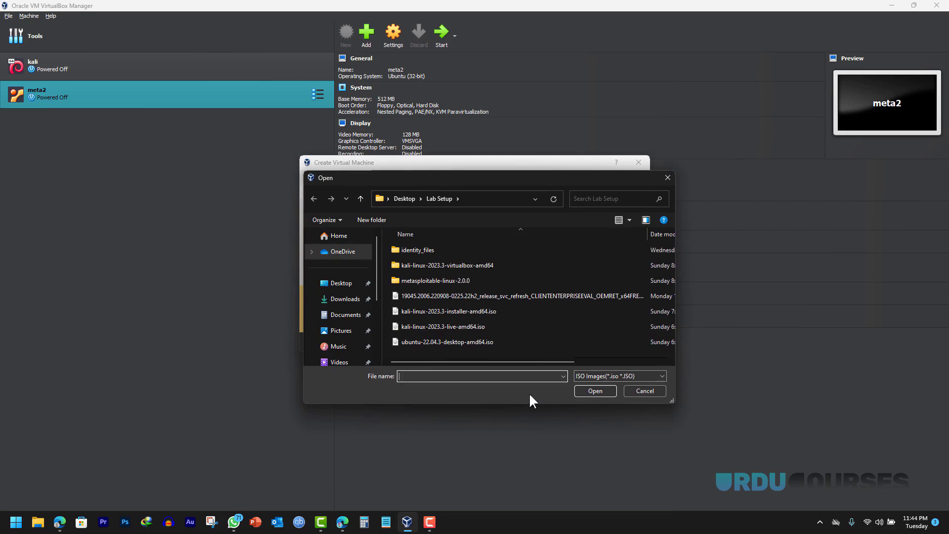
pyautogui.click(450, 296)
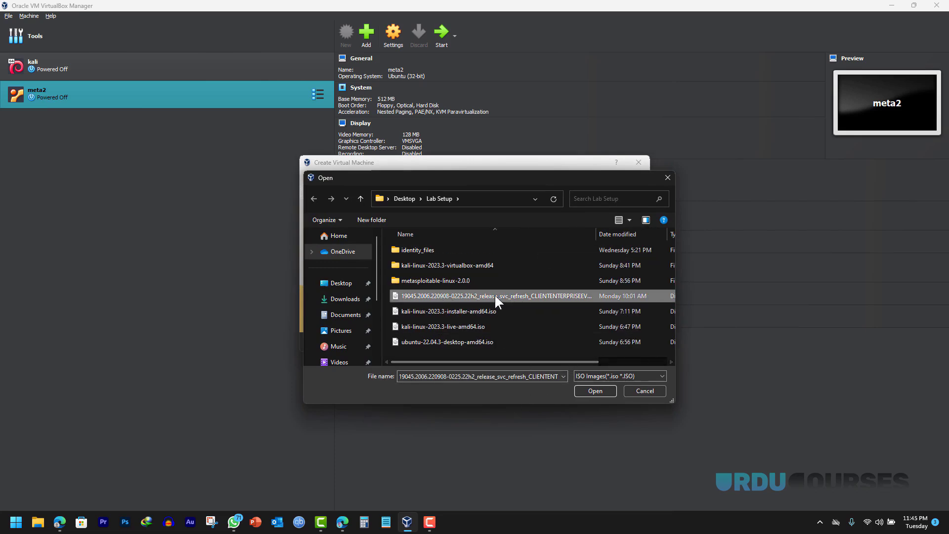
pyautogui.click(589, 389)
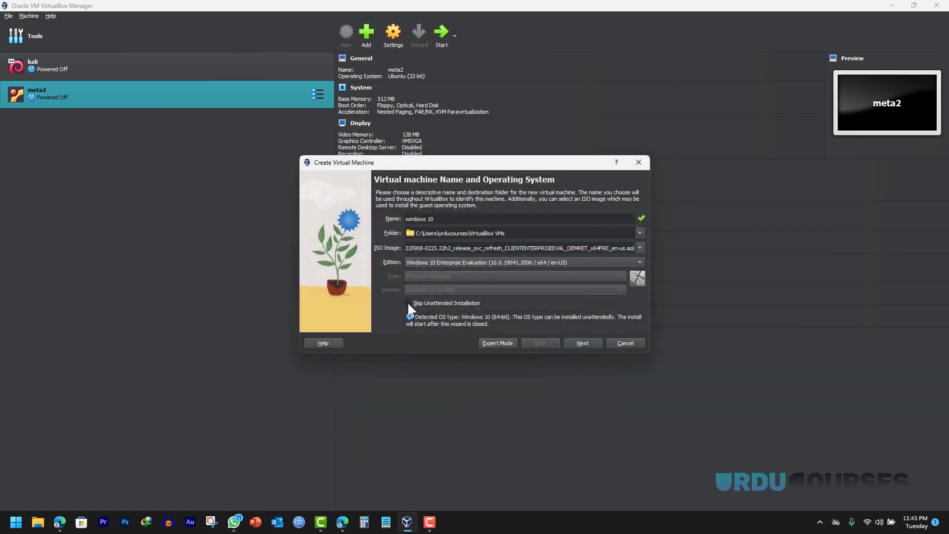
pyautogui.click(409, 303)
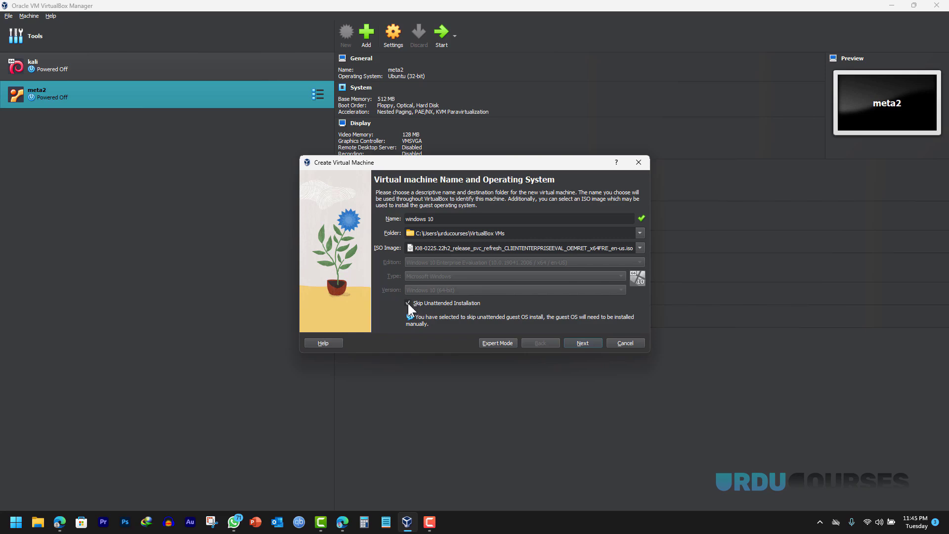
pyautogui.click(579, 344)
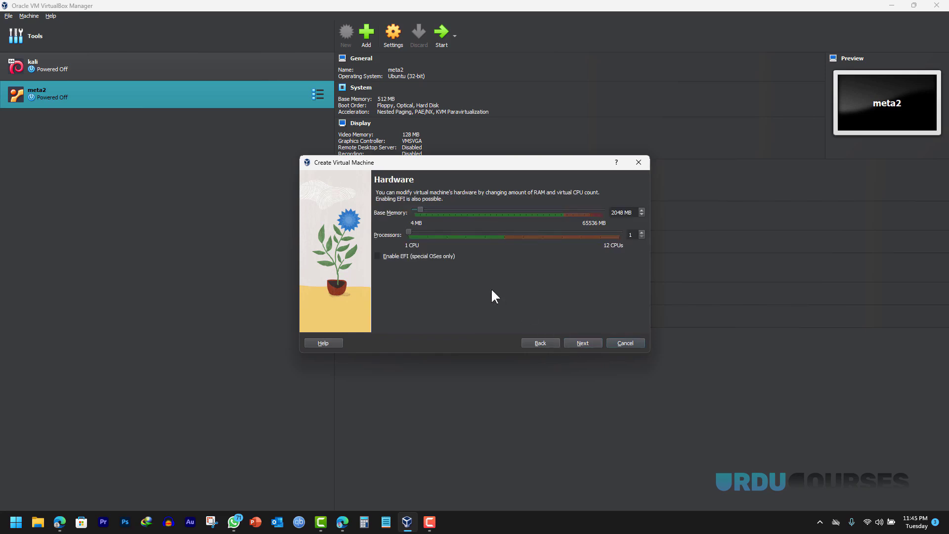
# - Give the VM 4096 MB base memory and keep the 50 GB virtual hard disk
pyautogui.moveTo(421, 209); pyautogui.dragTo(426, 211)
pyautogui.moveTo(430, 250)
pyautogui.click(581, 344)
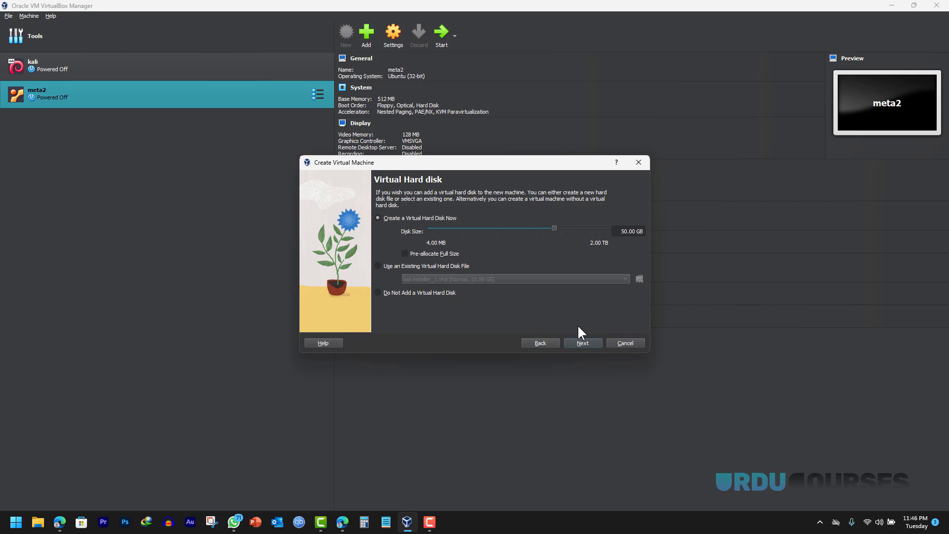
pyautogui.click(581, 341)
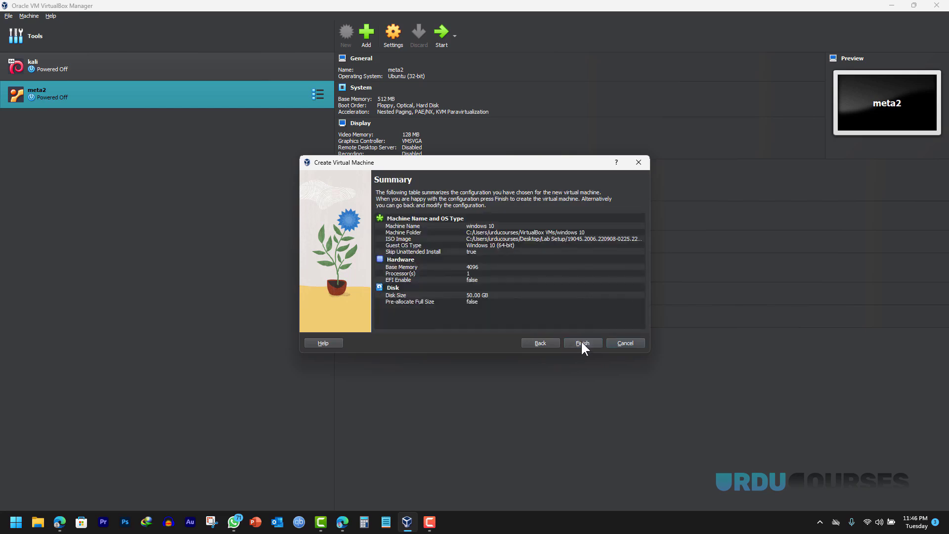
# - Finish creating the windows 10 VM, enable 3D acceleration in its Display settings, and start it
pyautogui.click(582, 342)
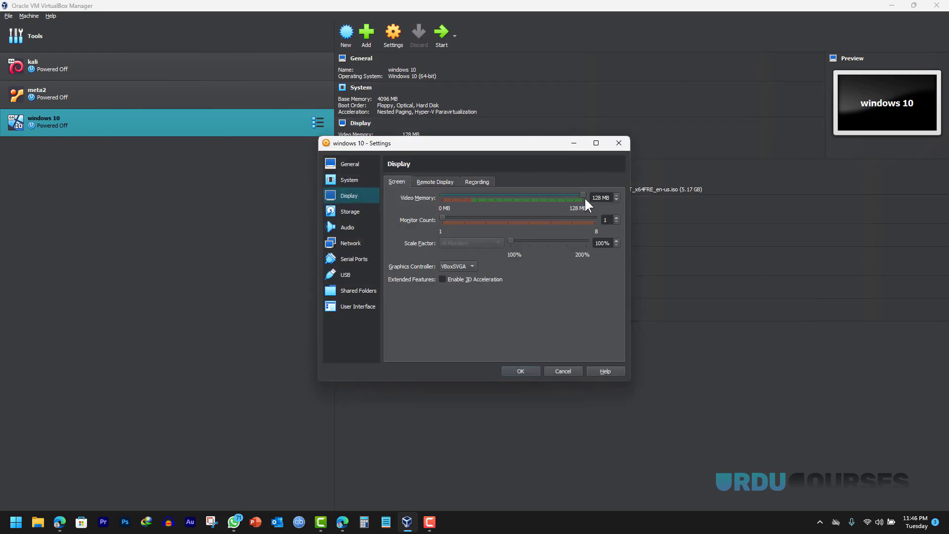
pyautogui.click(442, 279)
pyautogui.click(521, 371)
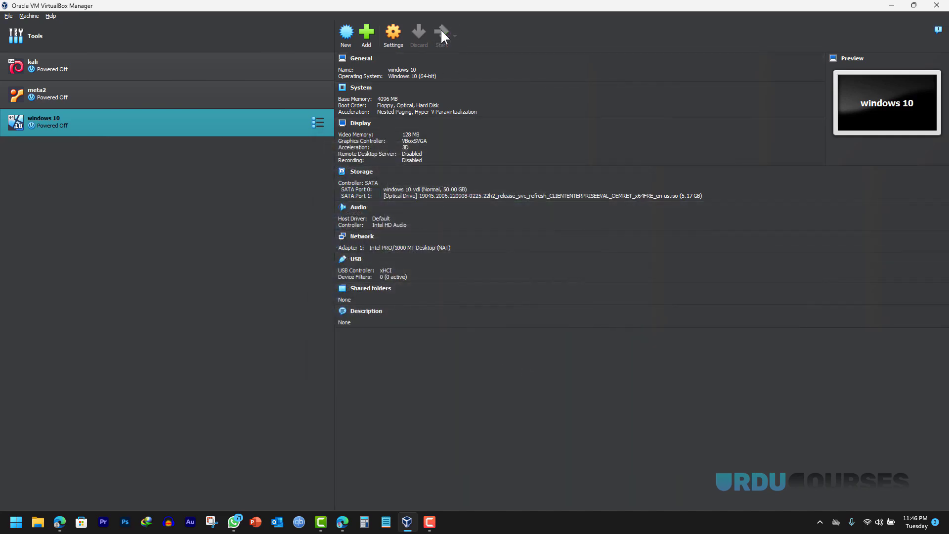
pyautogui.click(441, 33)
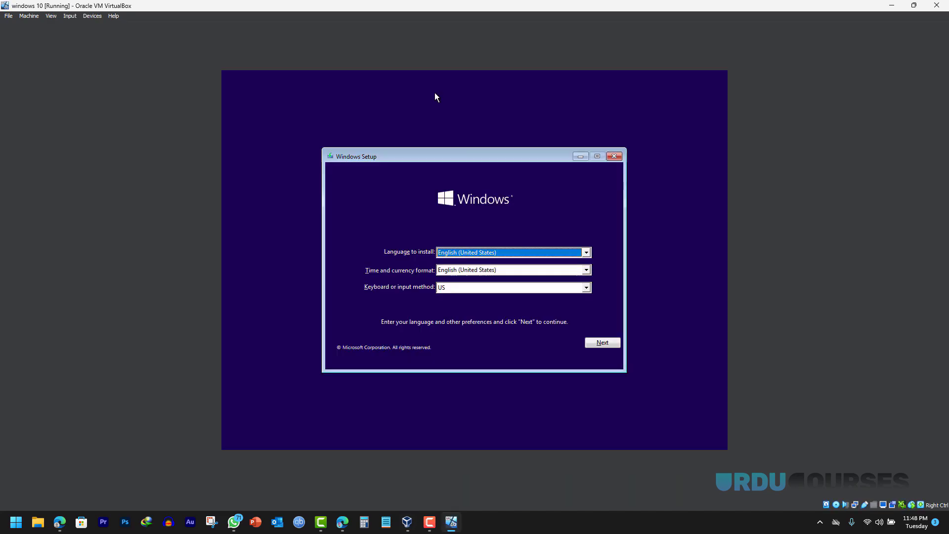
# - Keep default language settings, accept the license, and custom-install Windows onto unallocated Drive 0
pyautogui.click(607, 347)
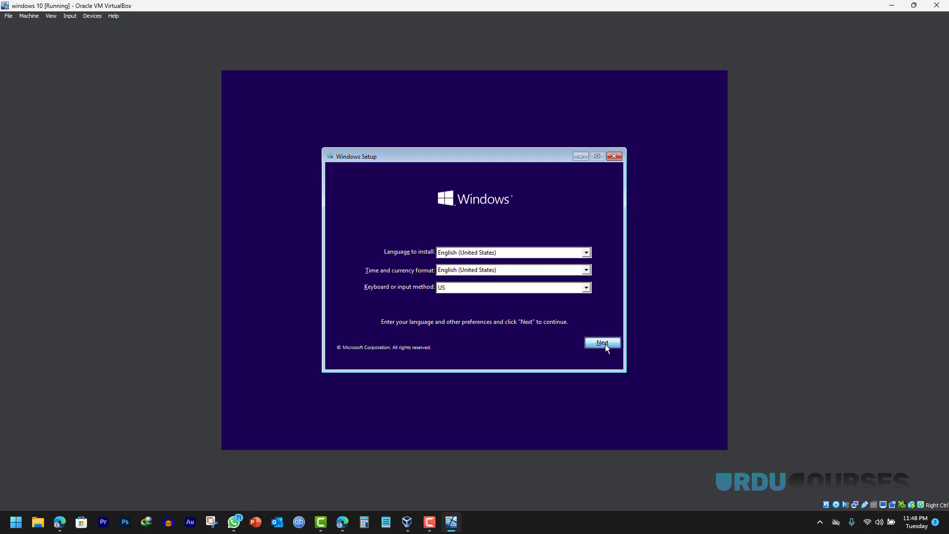
pyautogui.click(464, 265)
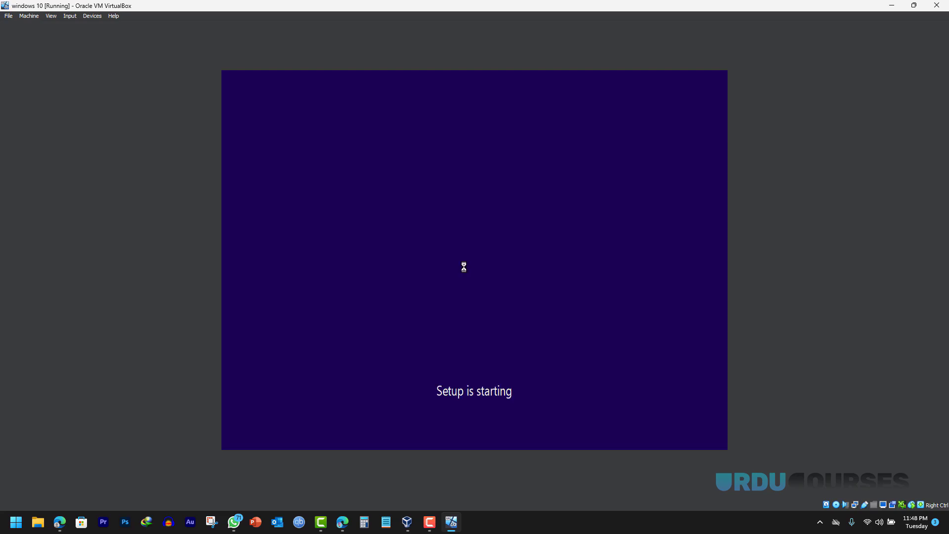
pyautogui.click(343, 324)
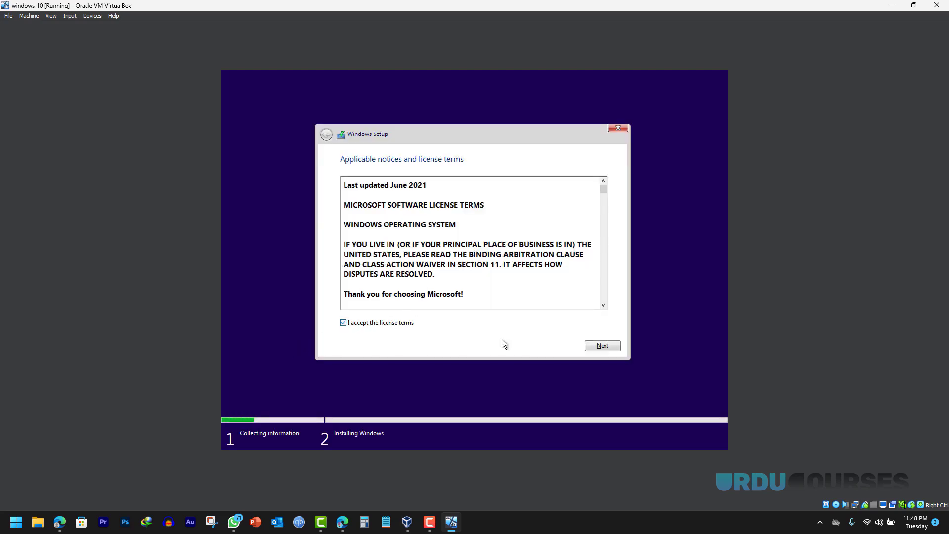
pyautogui.click(606, 345)
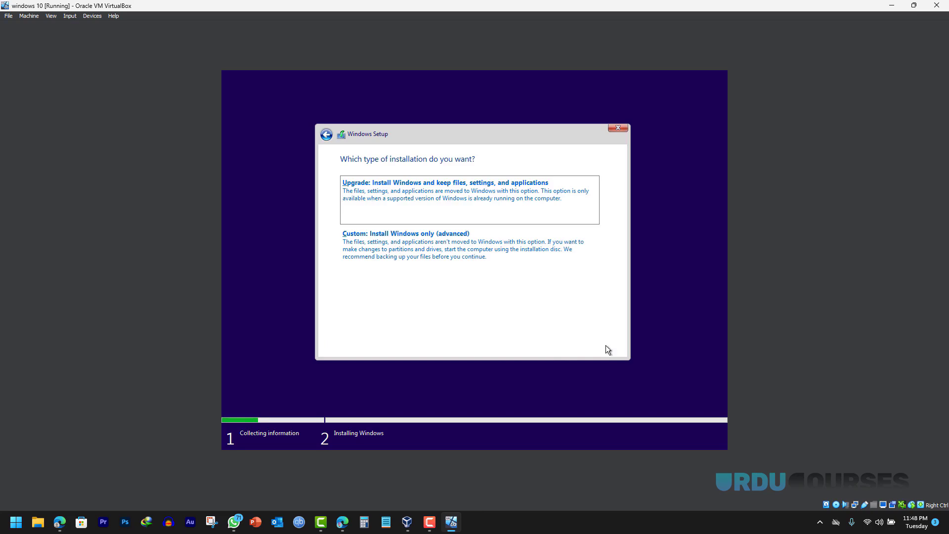
pyautogui.click(430, 257)
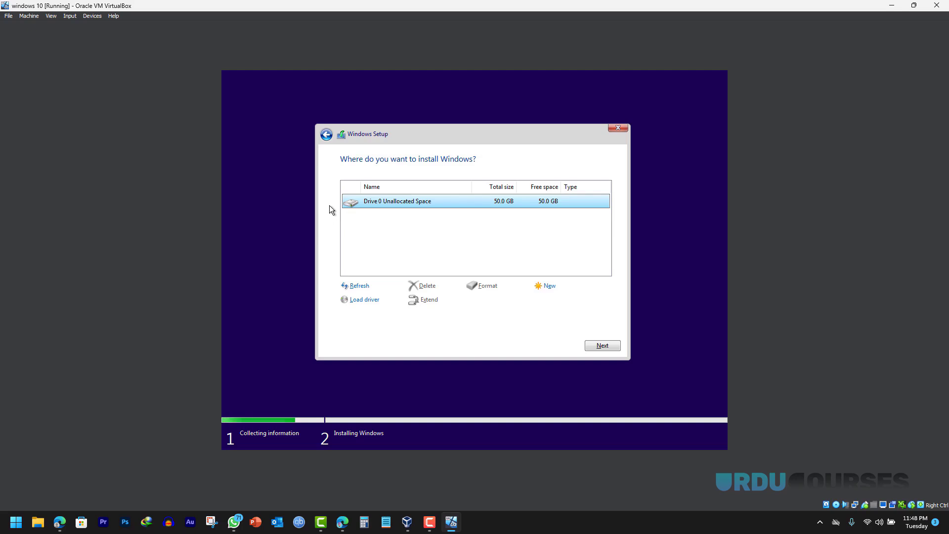
pyautogui.click(599, 346)
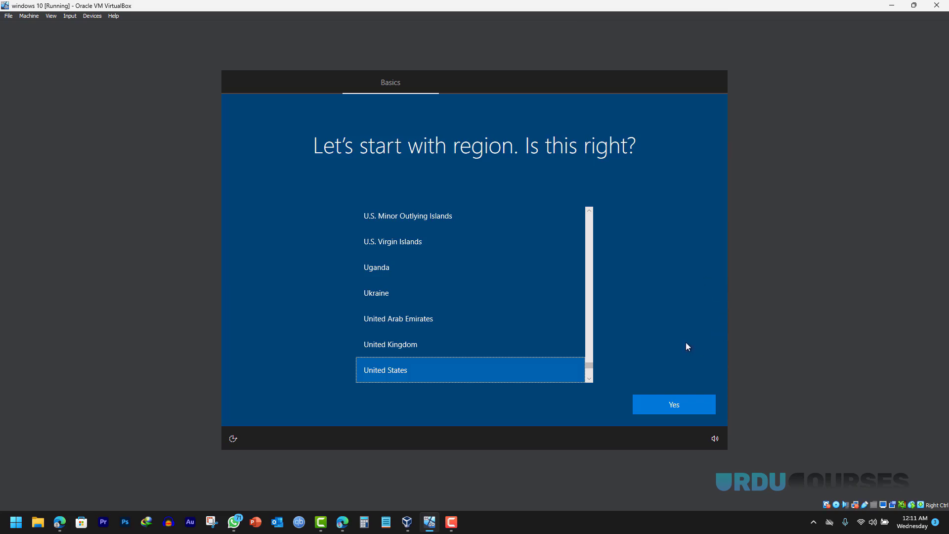
# - Confirm the United States region, skip keyboard setup, and create local account 'win10' without a password
pyautogui.click(660, 407)
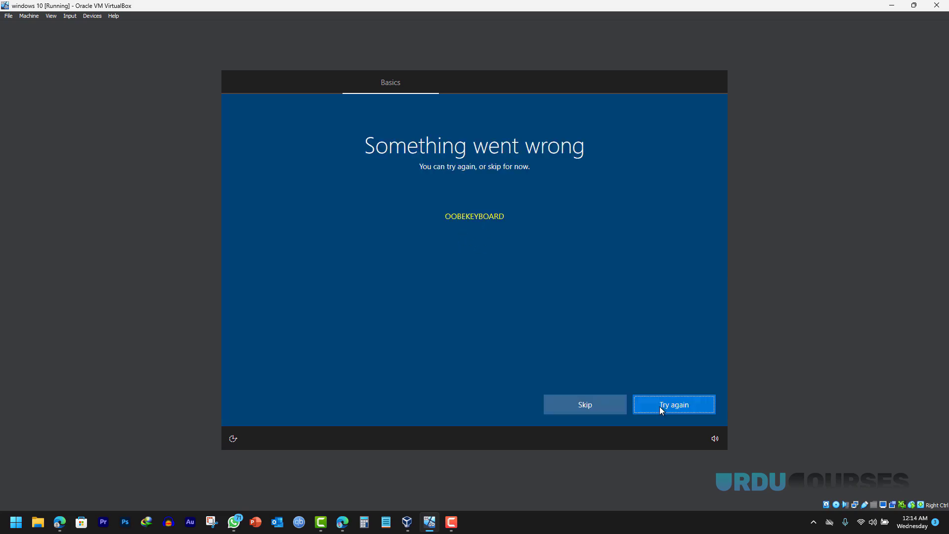
pyautogui.click(581, 407)
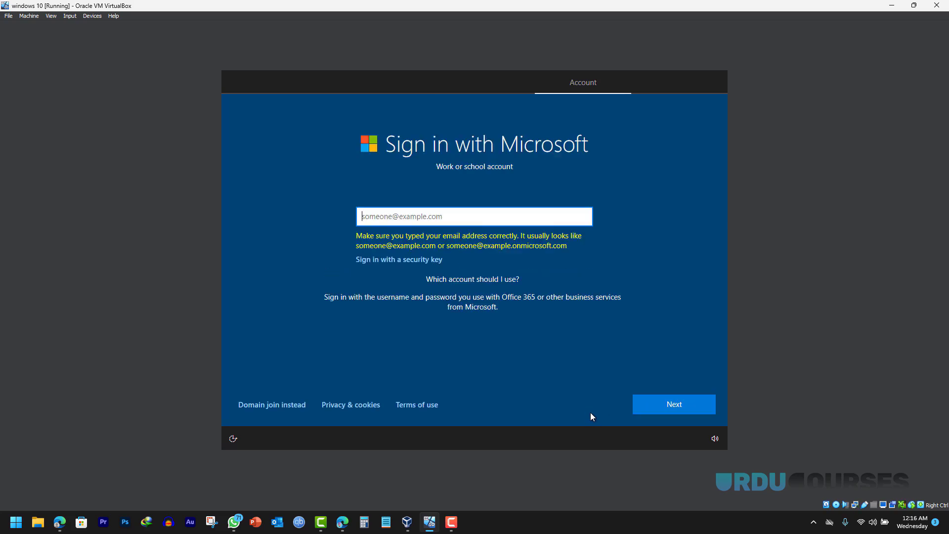
pyautogui.click(271, 406)
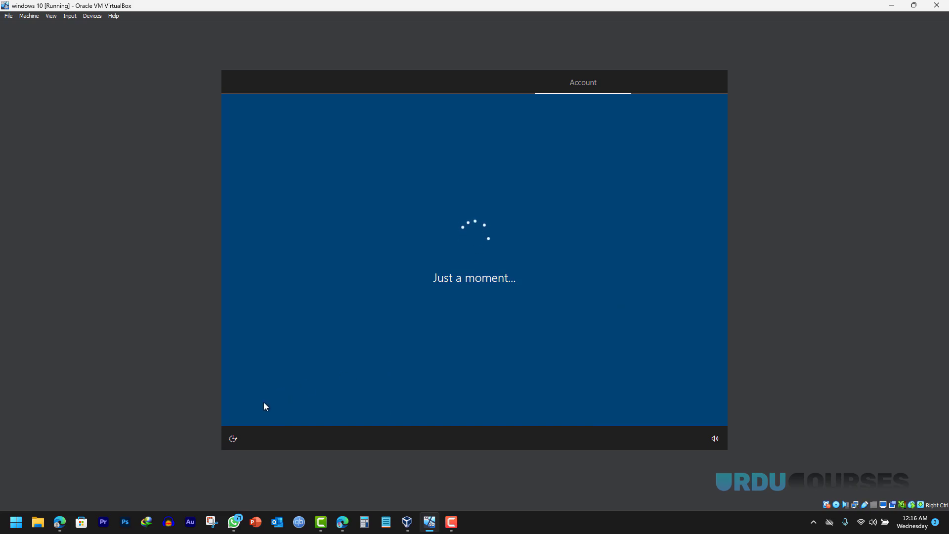
pyautogui.write('win10')
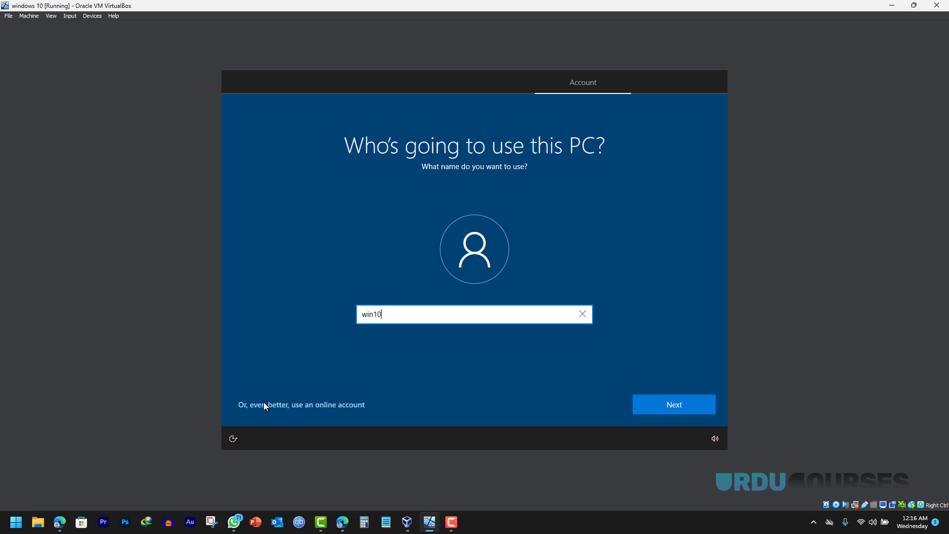
pyautogui.click(675, 406)
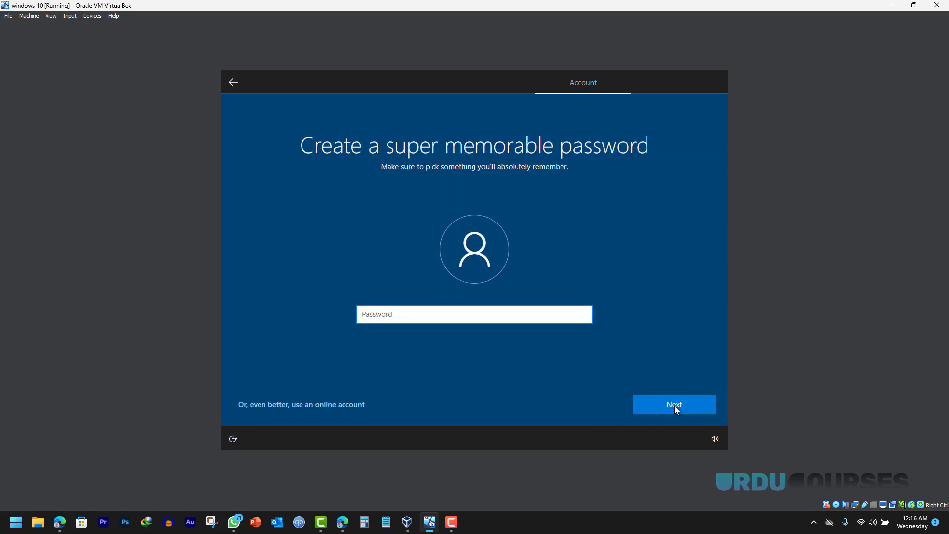
pyautogui.click(676, 409)
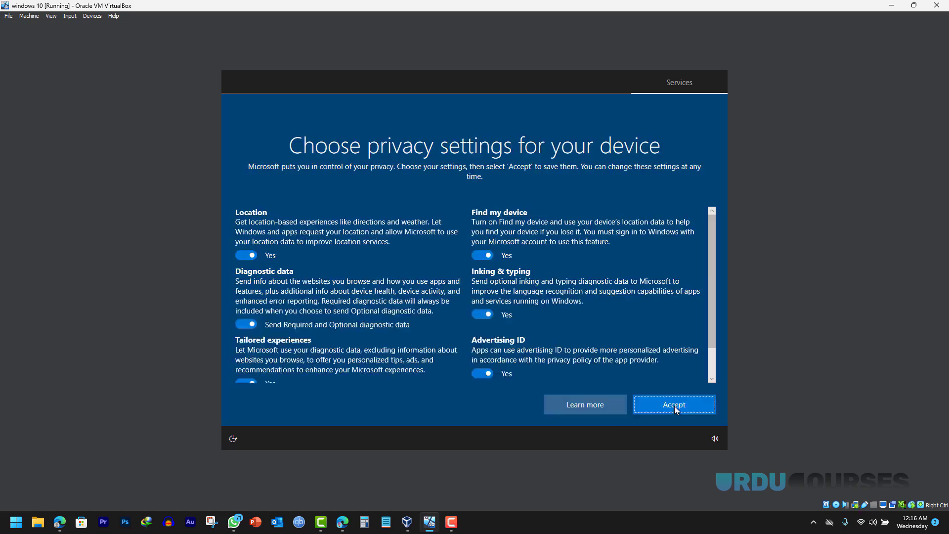
# - Turn off all privacy options, send only required diagnostics, accept, and decline Cortana
pyautogui.click(488, 256)
pyautogui.click(247, 255)
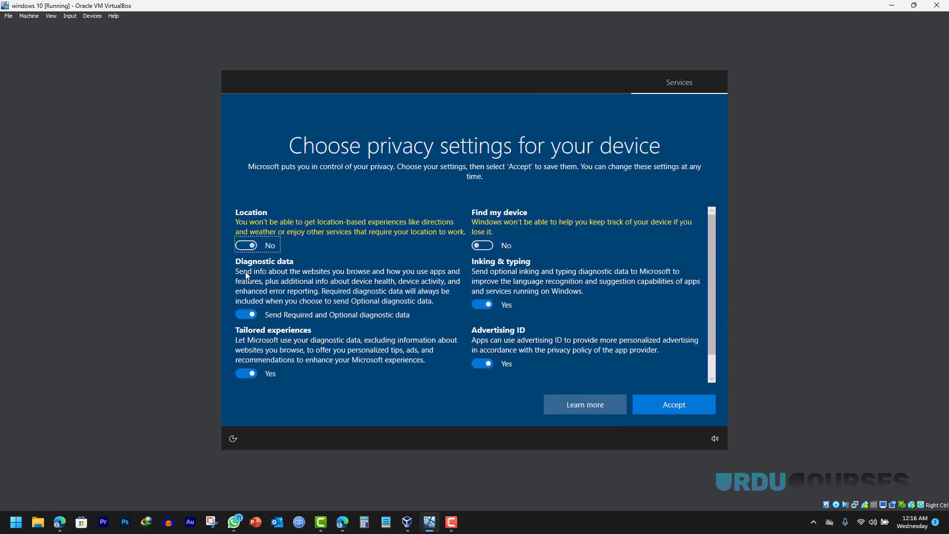
pyautogui.click(246, 313)
pyautogui.click(482, 304)
pyautogui.click(483, 363)
pyautogui.click(245, 373)
pyautogui.scroll(-1, 573, 323)
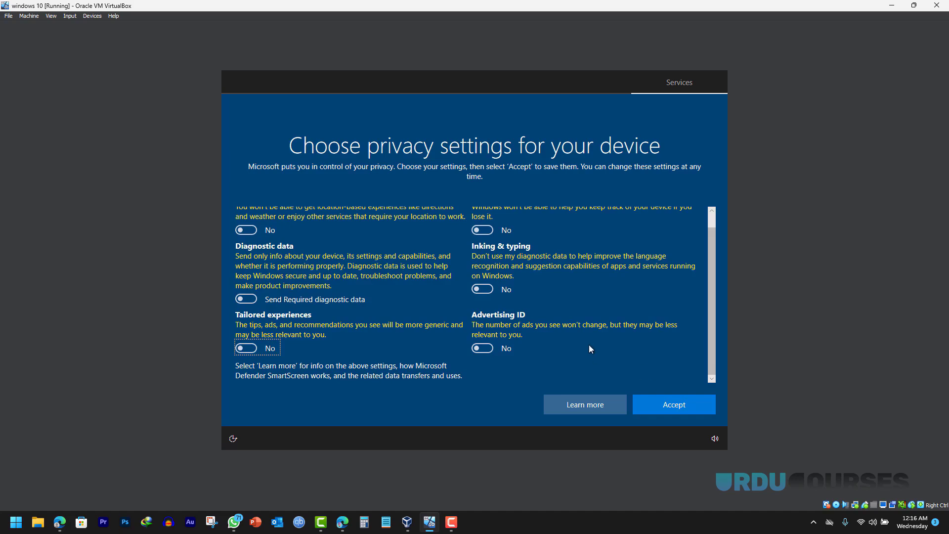
pyautogui.click(660, 406)
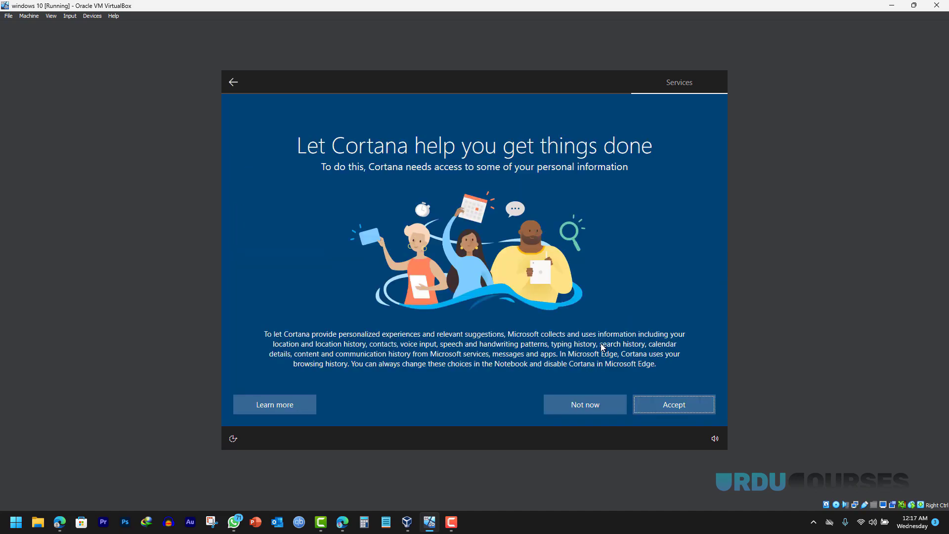
pyautogui.click(561, 405)
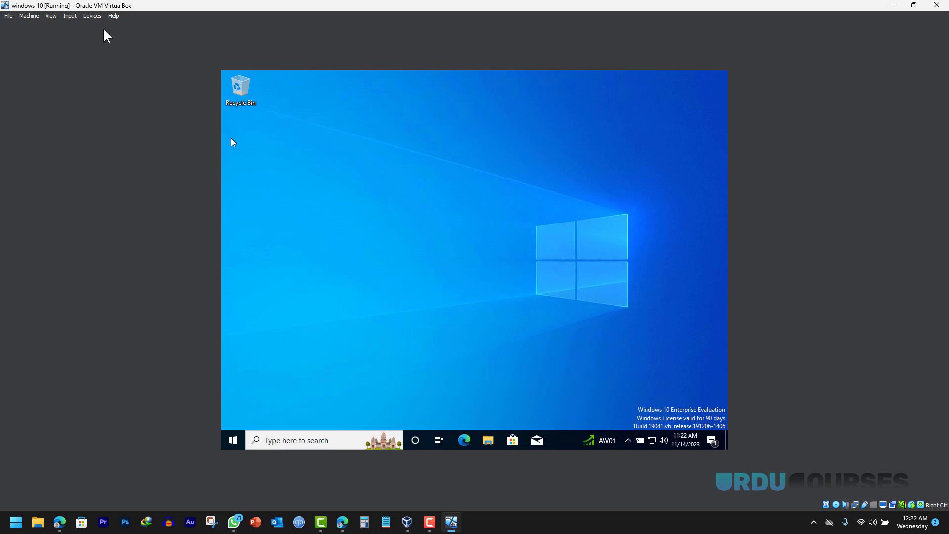
# - Insert the Guest Additions CD image into the windows 10 guest from the Devices menu
pyautogui.click(91, 16)
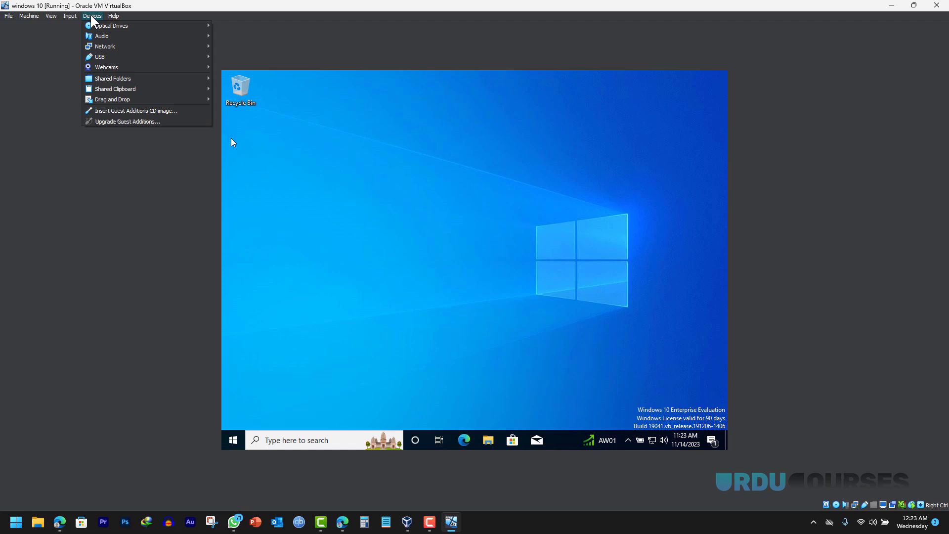
pyautogui.click(117, 112)
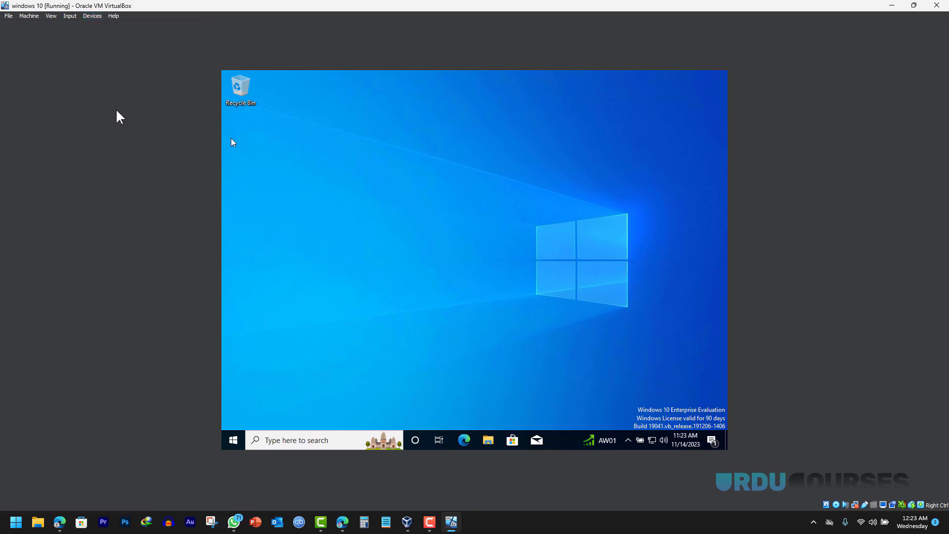
# - Open the Guest Additions CD Drive (D:) from This PC in the guest's File Explorer
pyautogui.click(489, 441)
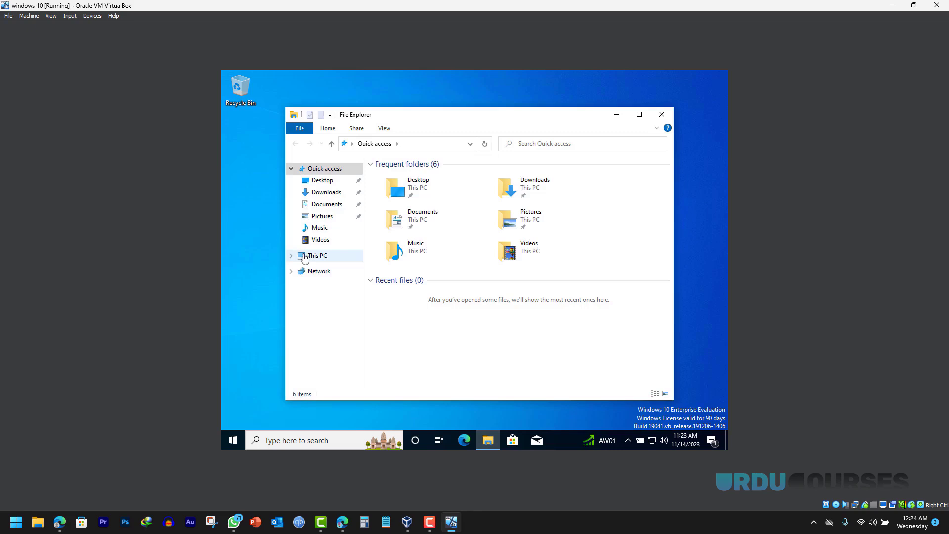
pyautogui.click(312, 256)
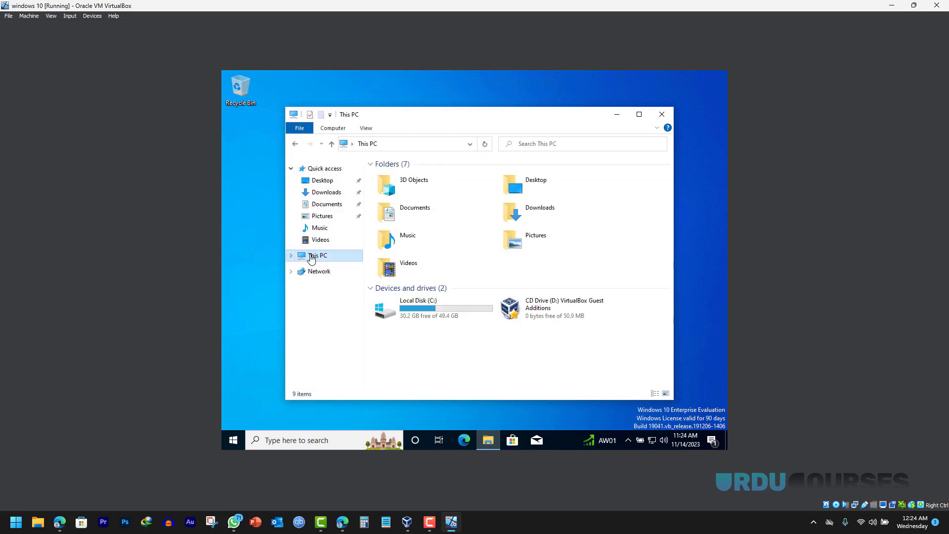
pyautogui.rightClick(550, 313)
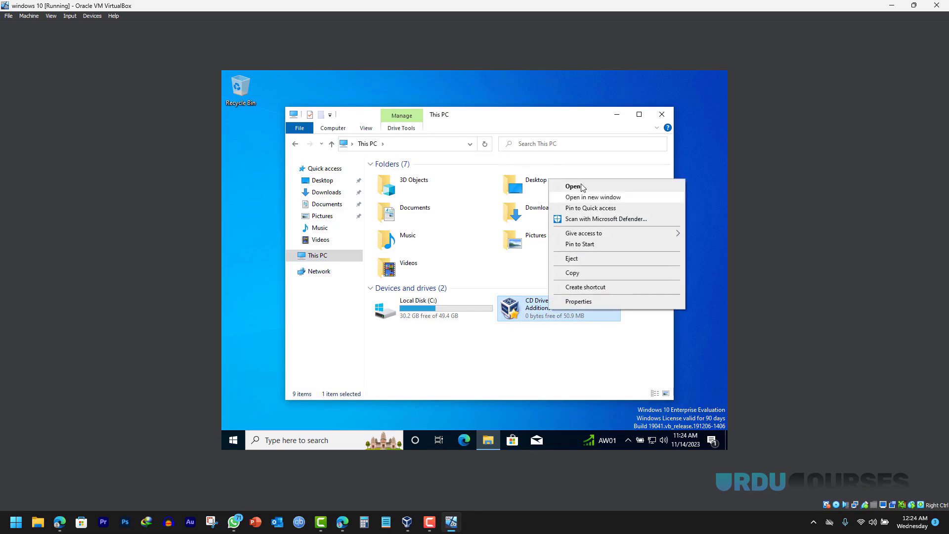
pyautogui.click(573, 187)
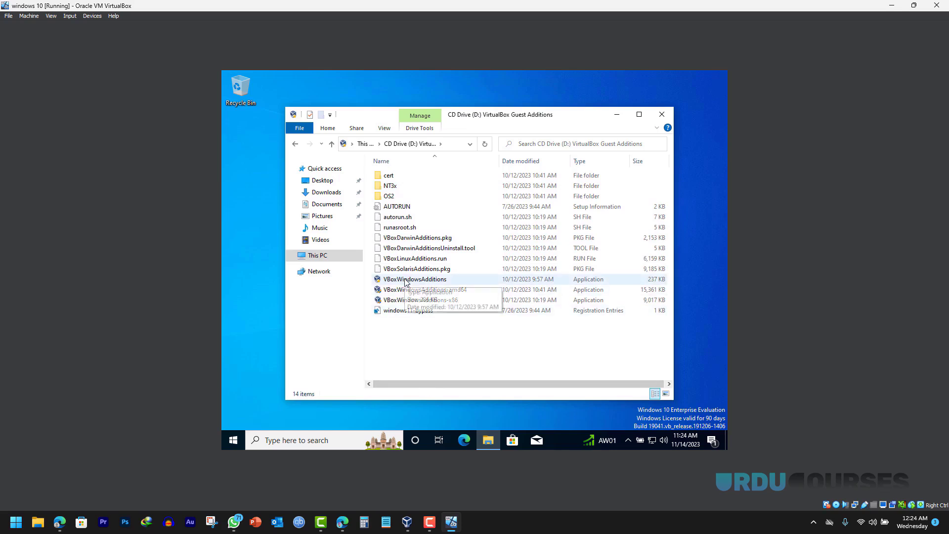
# - Run VBoxWindowsAdditions with the default location and components, then finish with Reboot now
pyautogui.doubleClick(405, 279)
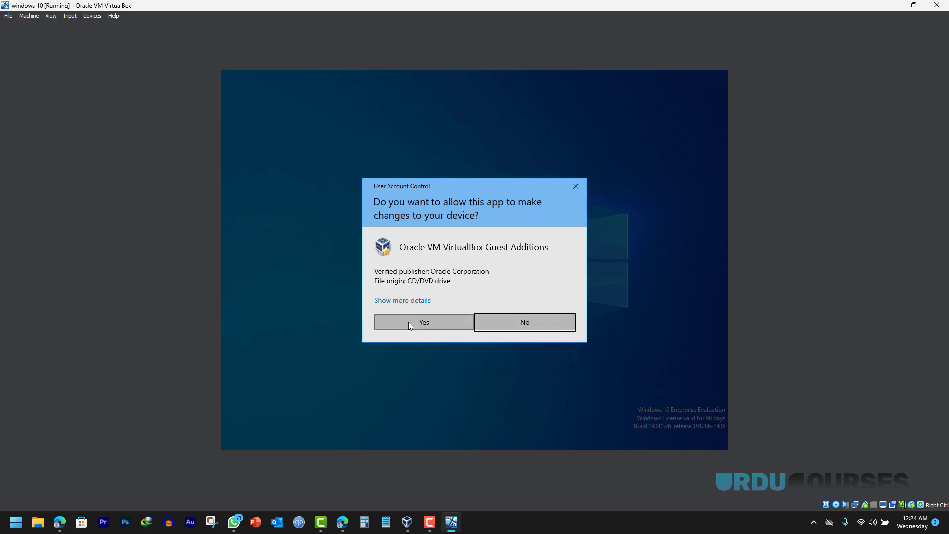
pyautogui.click(408, 322)
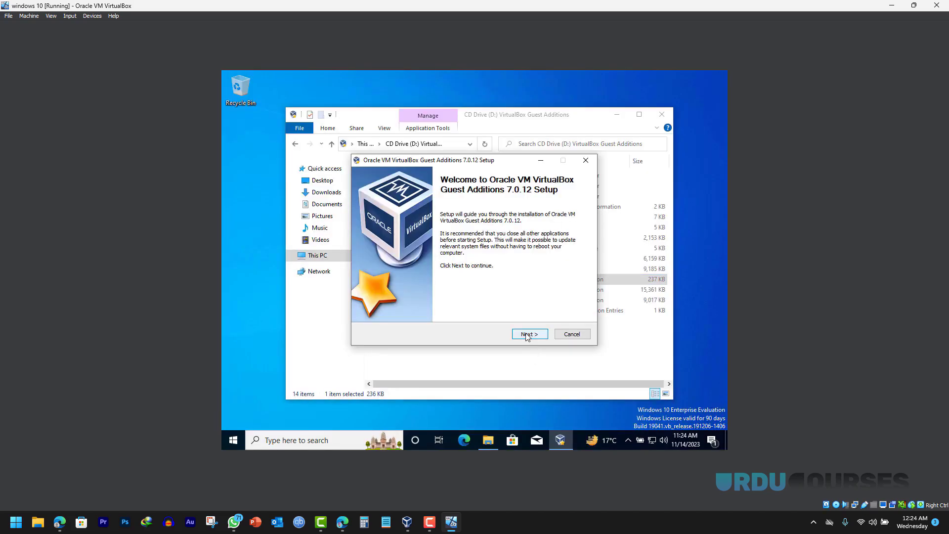
pyautogui.click(527, 334)
pyautogui.click(527, 335)
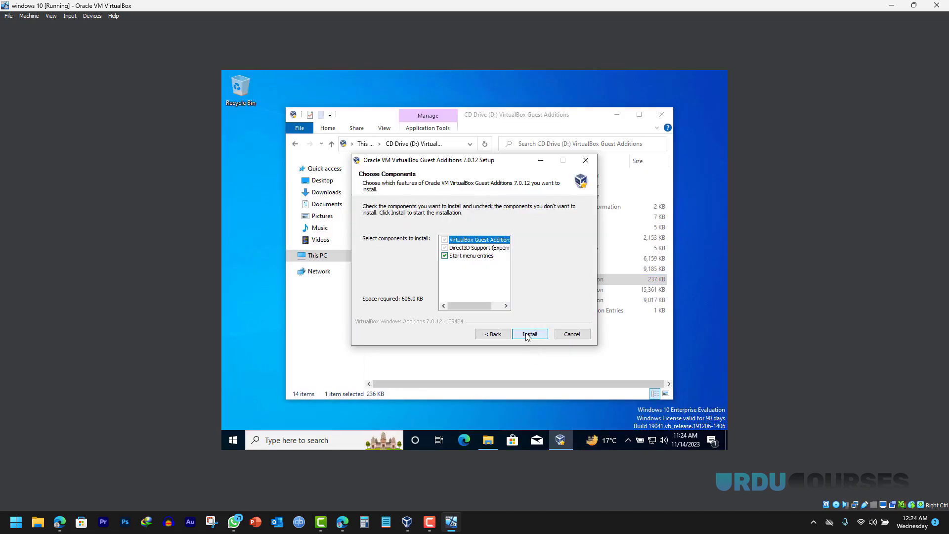
pyautogui.click(528, 335)
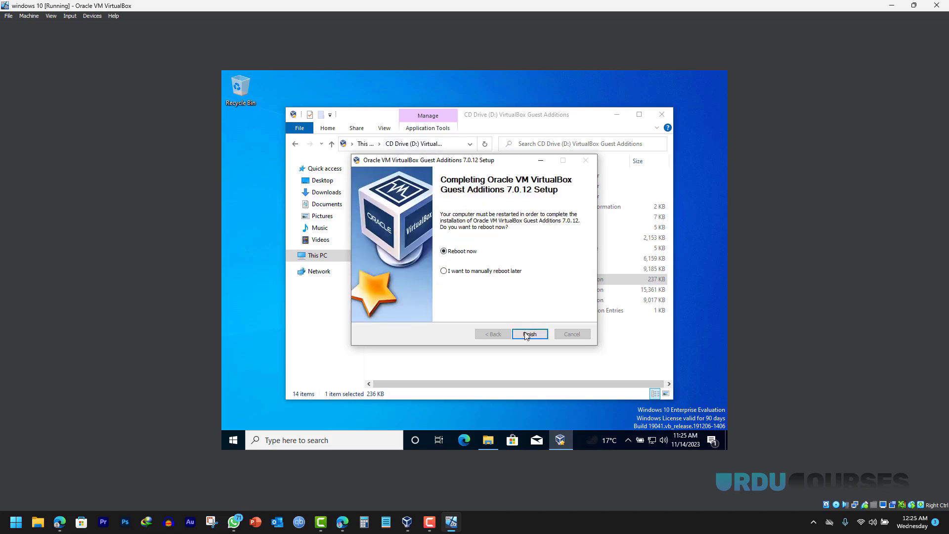
pyautogui.click(528, 336)
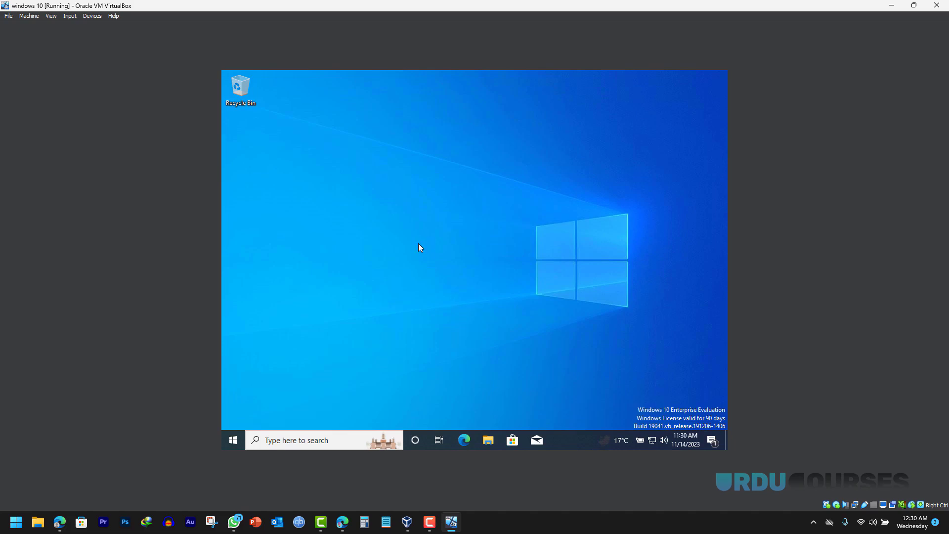
# - Restore and re-maximize the VM window until the guest desktop auto-resizes to fill it
pyautogui.click(914, 7)
pyautogui.click(478, 6)
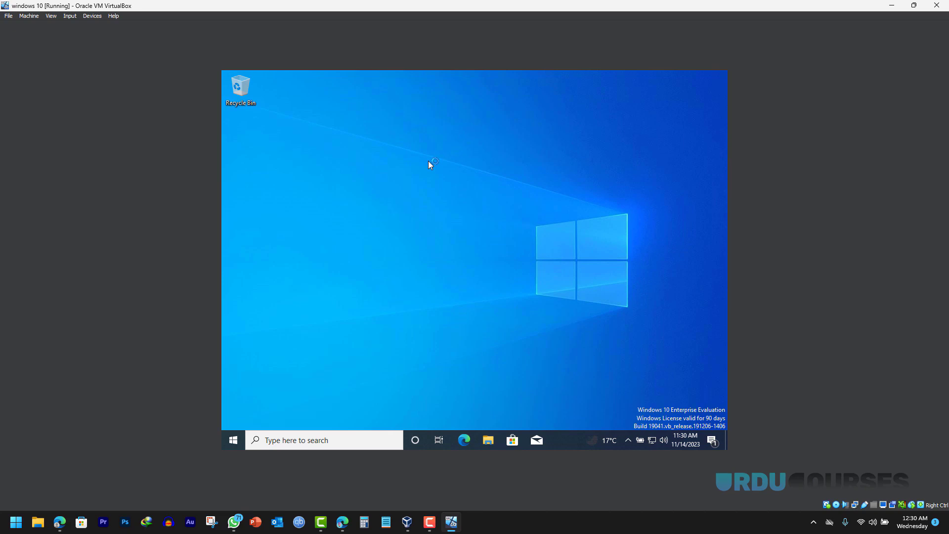
pyautogui.rightClick(420, 252)
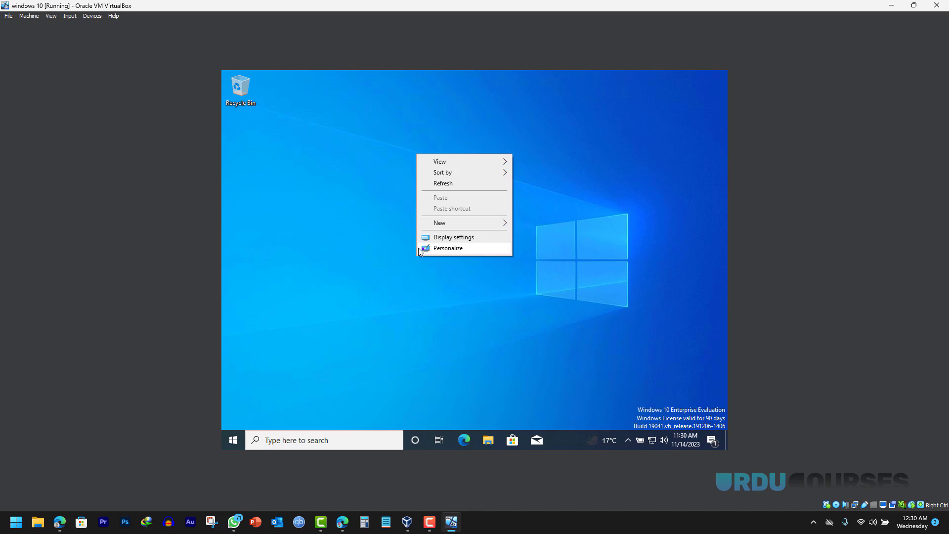
pyautogui.click(393, 233)
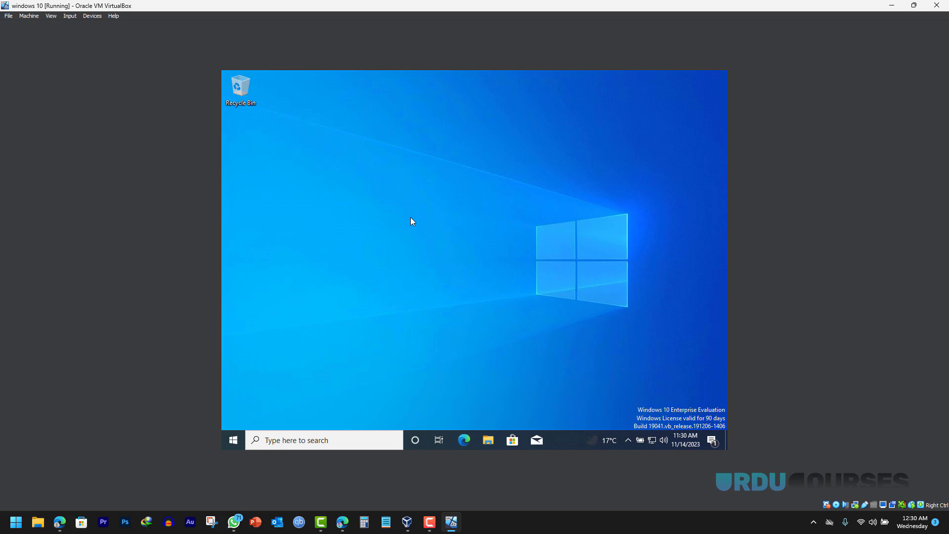
pyautogui.click(914, 5)
pyautogui.click(467, 4)
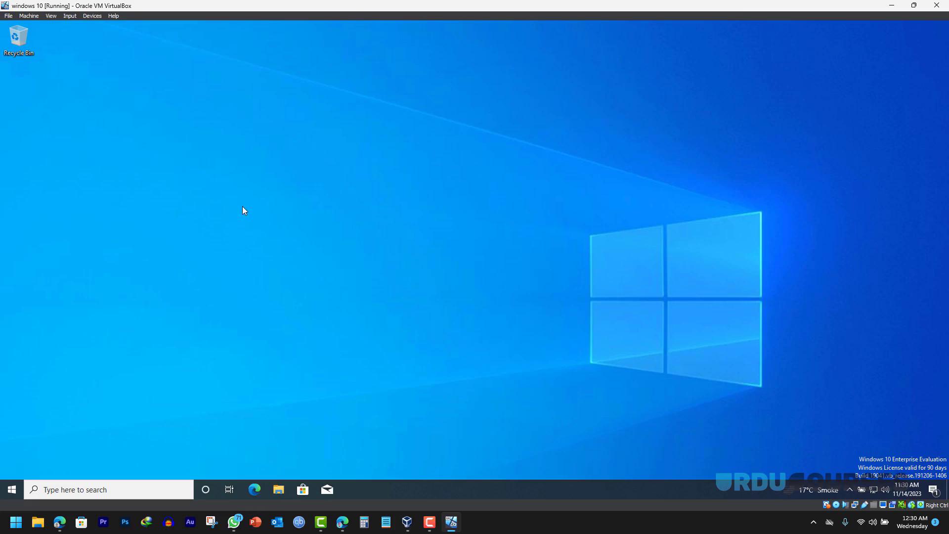
# - Switch the Windows 10 VM to Full-screen Mode
pyautogui.click(51, 15)
pyautogui.click(67, 26)
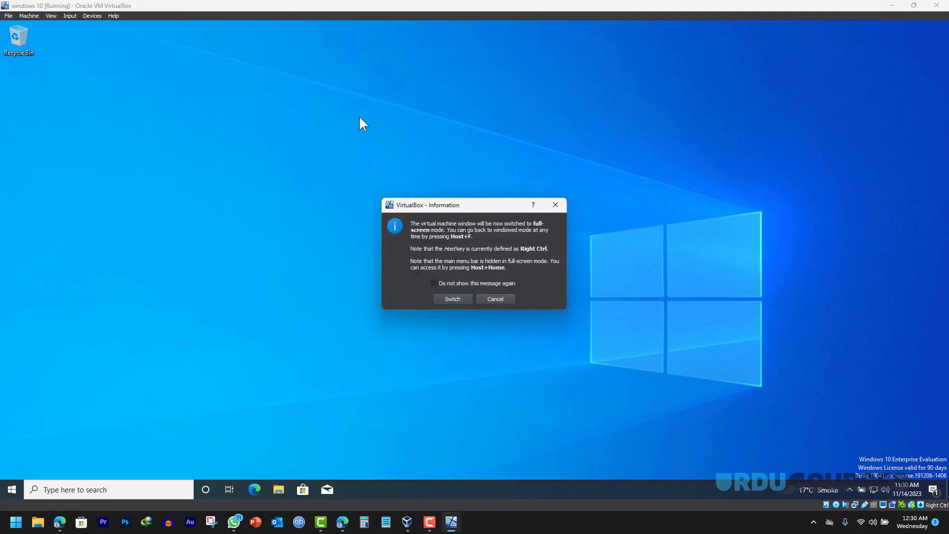
pyautogui.click(451, 299)
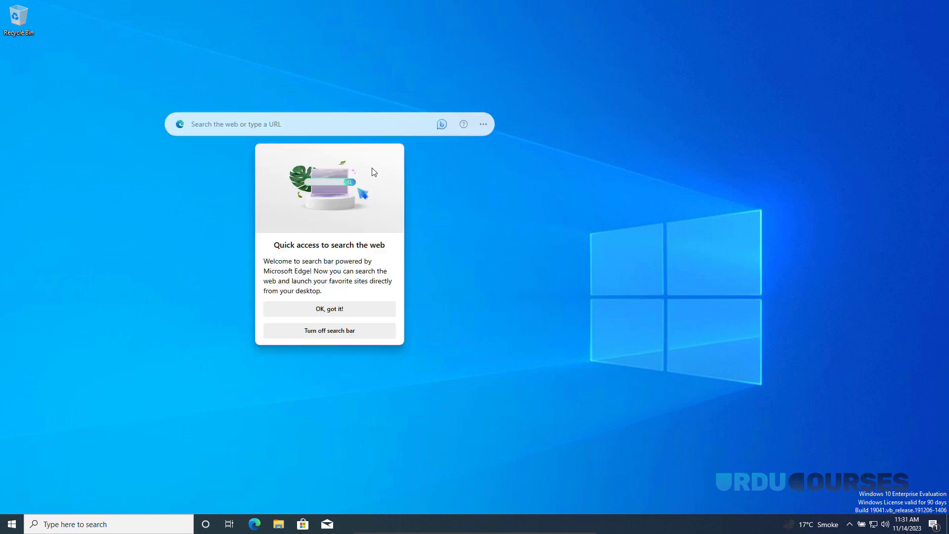
# - Close the Microsoft Edge search bar from its options menu
pyautogui.click(484, 124)
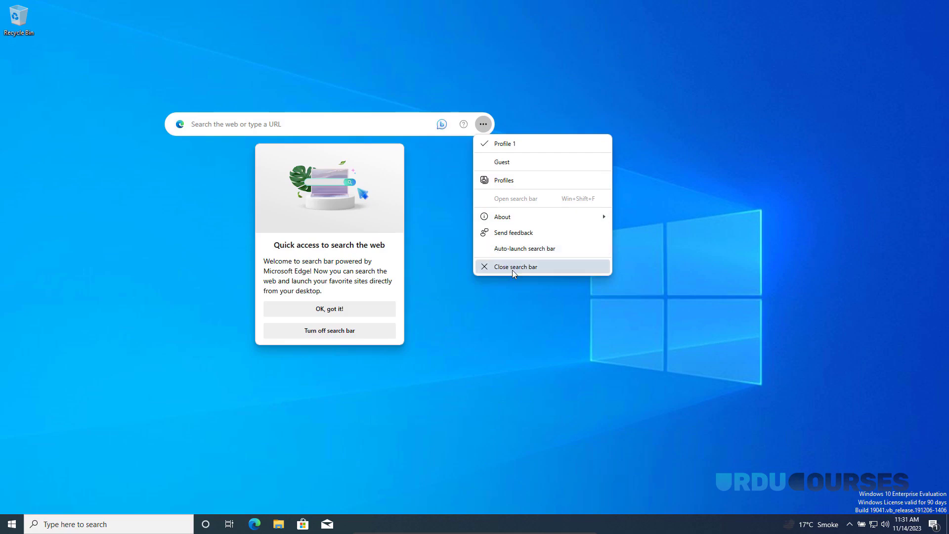
pyautogui.click(495, 269)
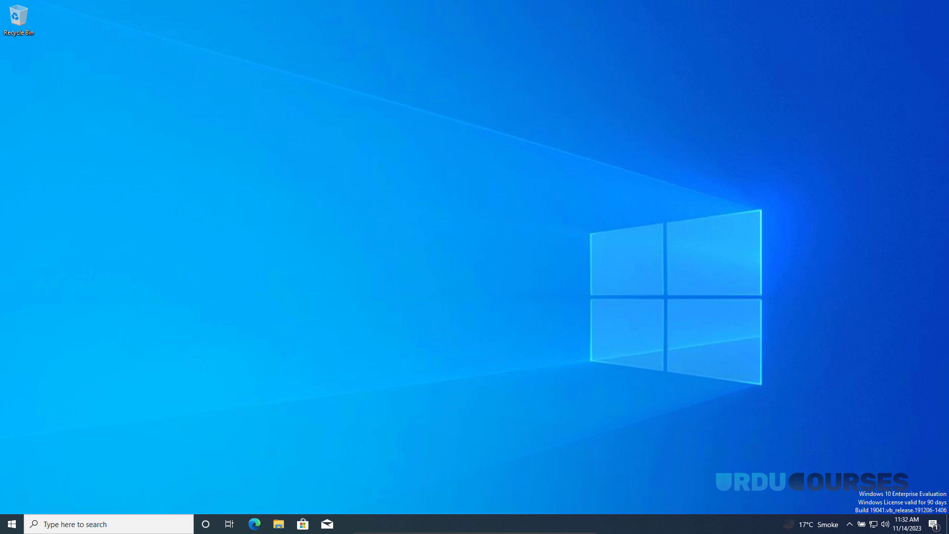
pyautogui.moveTo(475, 533)
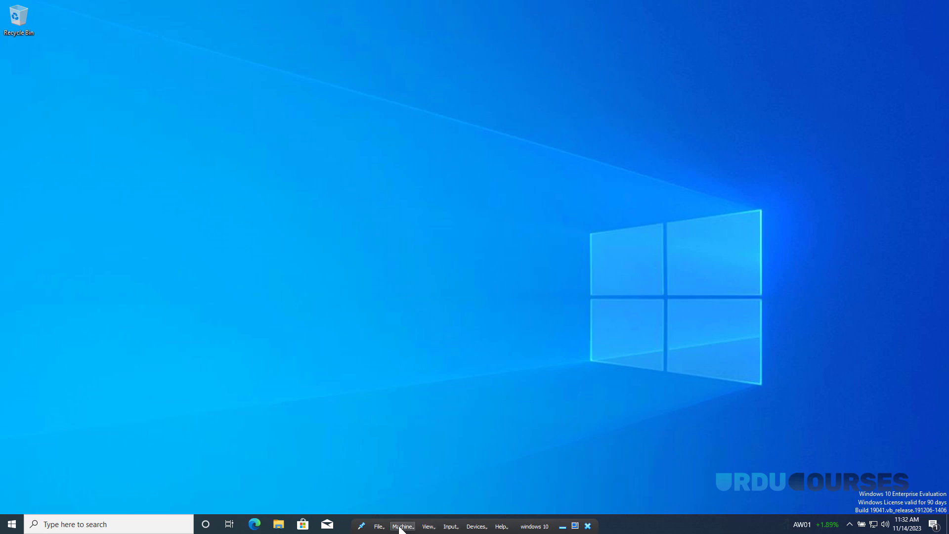
# - Turn off the full-screen mini toolbar in the VM's User Interface settings
pyautogui.click(403, 526)
pyautogui.click(419, 444)
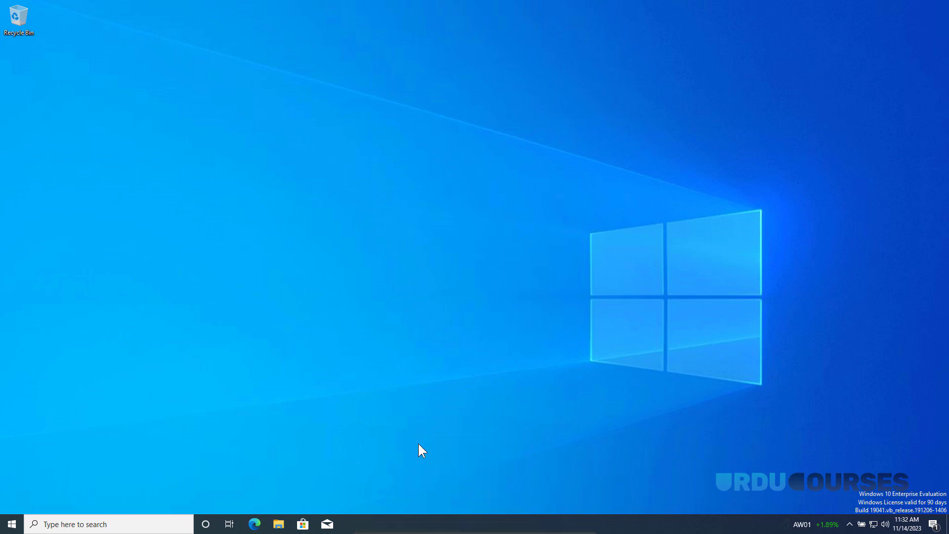
pyautogui.click(355, 322)
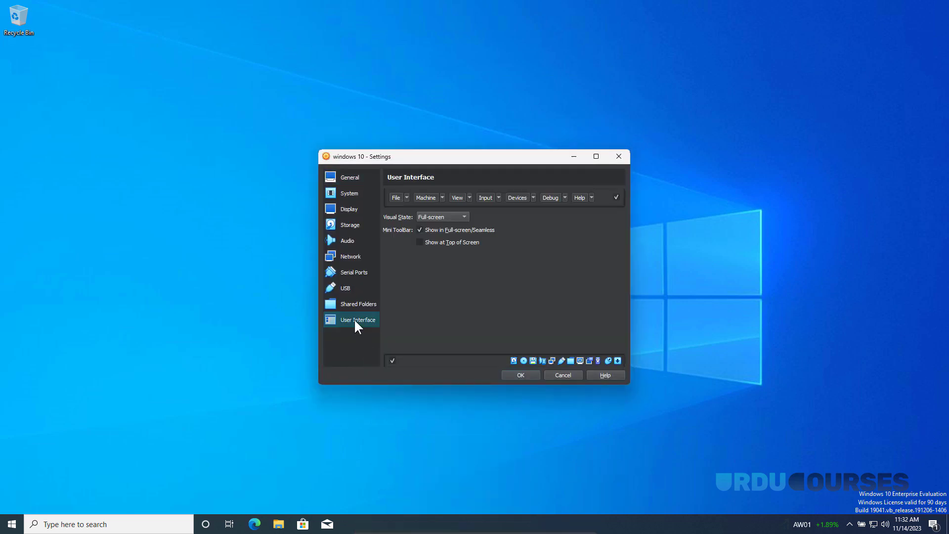
pyautogui.click(420, 231)
pyautogui.click(521, 375)
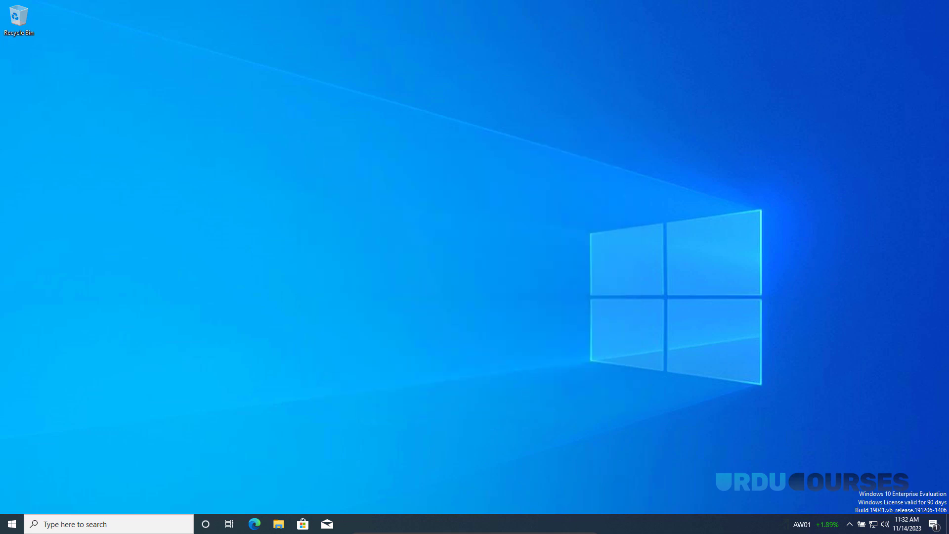
# - Leave full-screen mode and switch back into full-screen
pyautogui.click(429, 526)
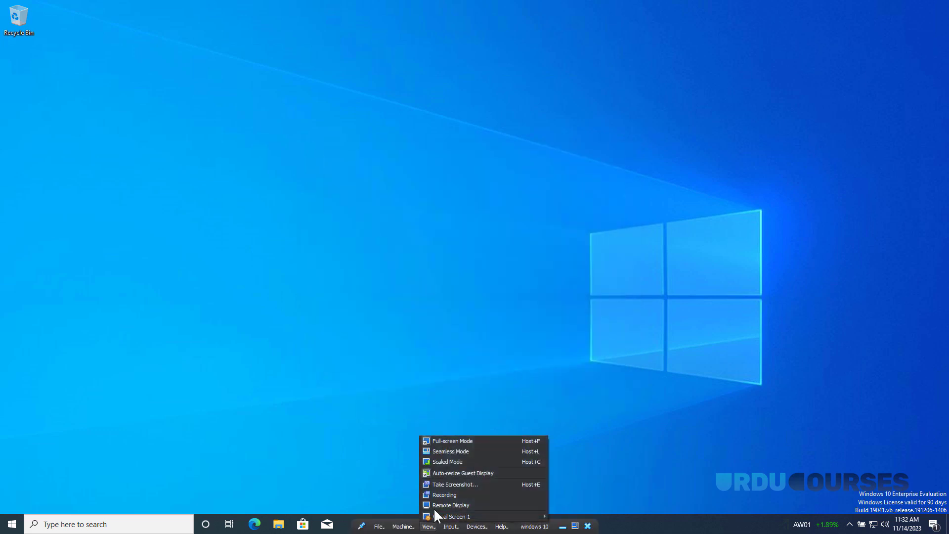
pyautogui.click(453, 441)
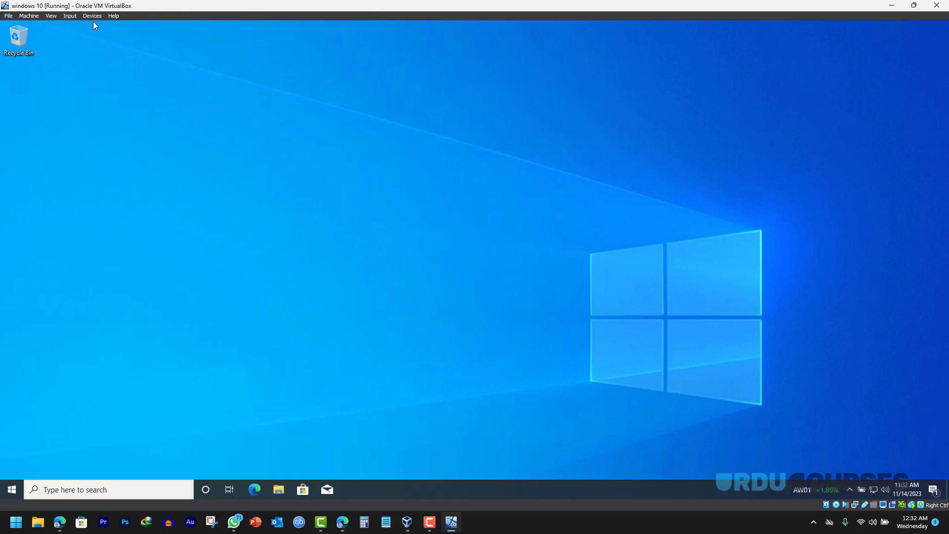
pyautogui.click(50, 16)
pyautogui.click(62, 26)
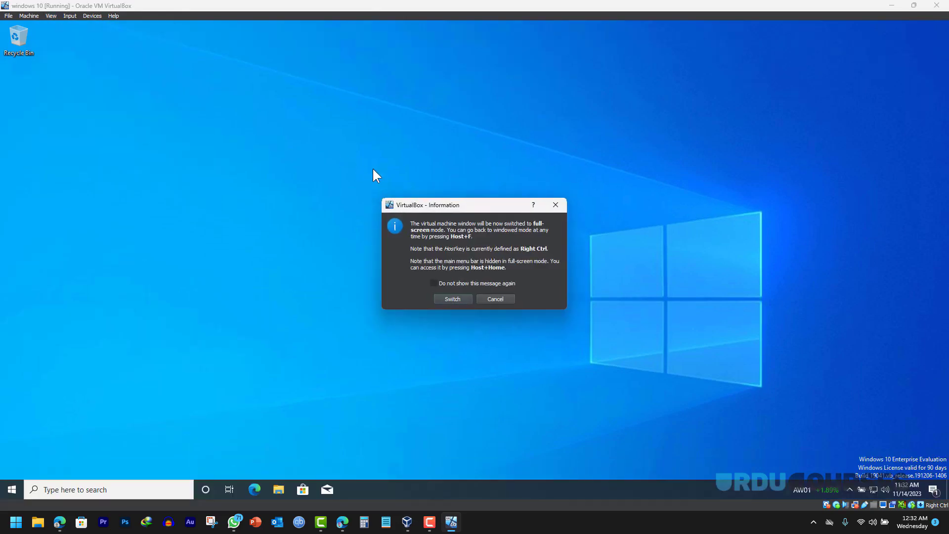
pyautogui.click(452, 298)
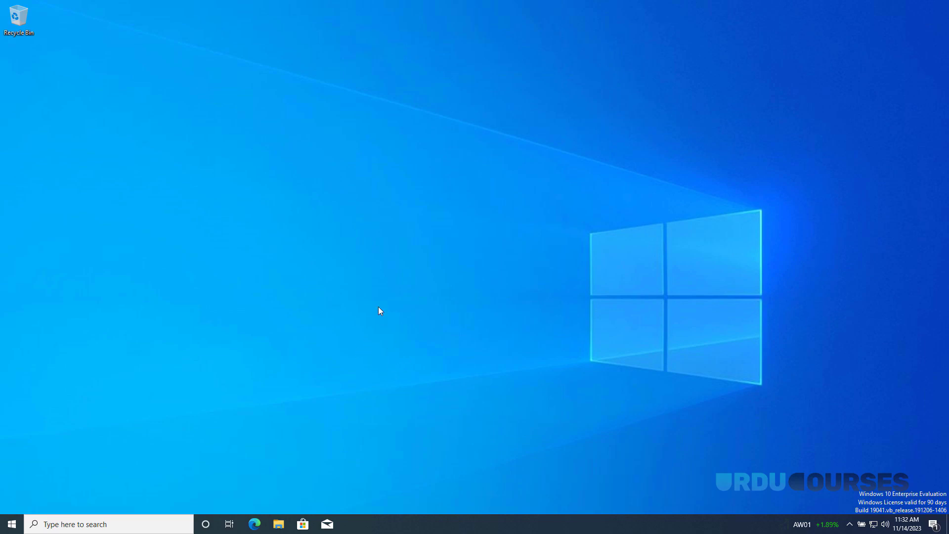
# - Exit full-screen with Ctrl+F and power off the windows 10 machine
pyautogui.hotkey('ctrl', 'f')
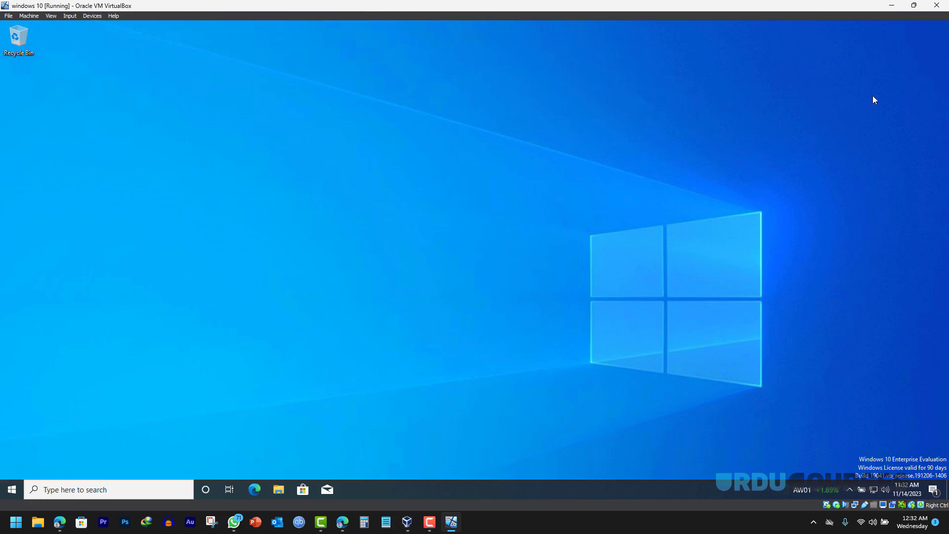
pyautogui.click(937, 5)
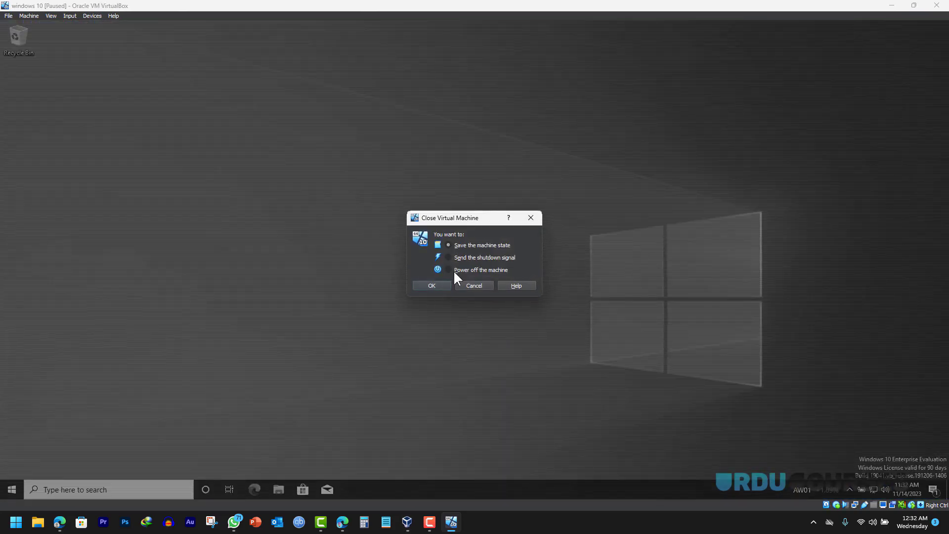
pyautogui.click(432, 286)
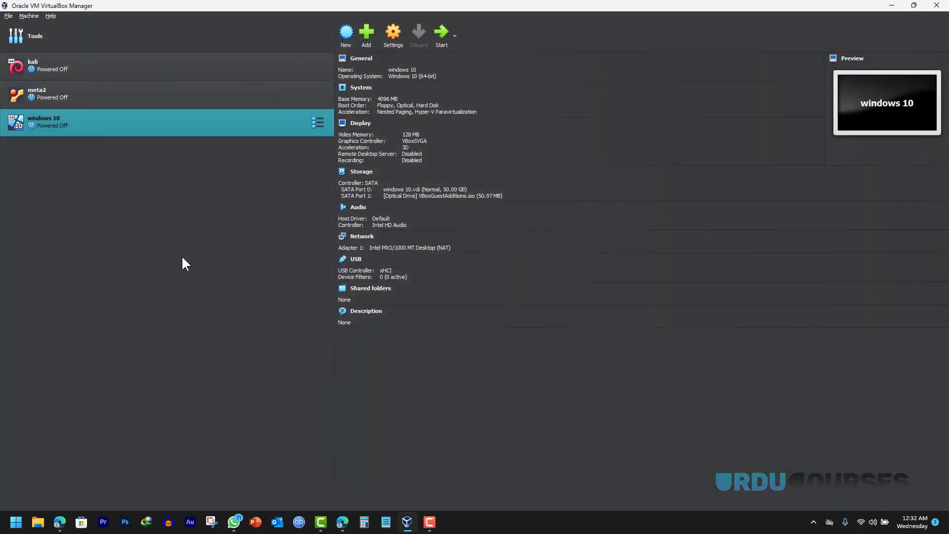
# - Name the new VM 'ubuntu', attach the Ubuntu 22.04.3 desktop ISO, and skip unattended installation
pyautogui.click(346, 34)
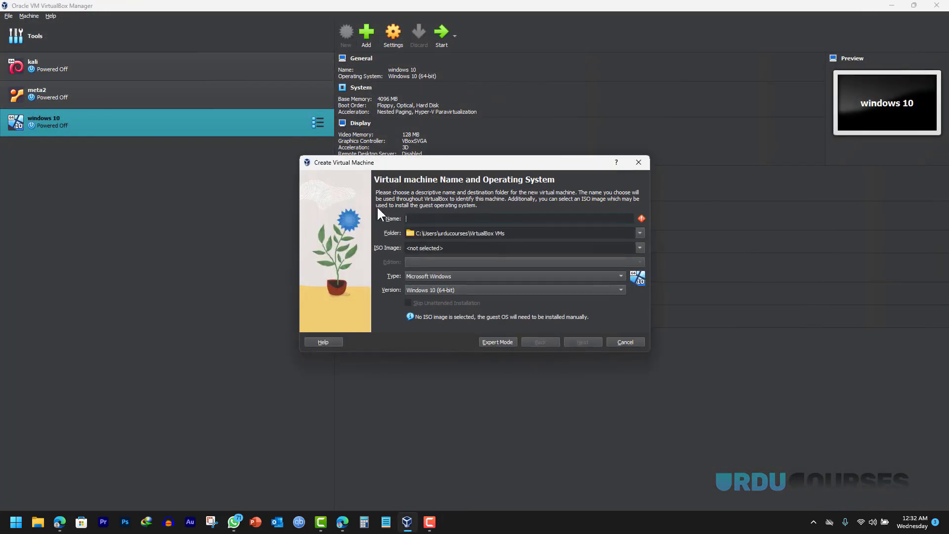
pyautogui.write('u')
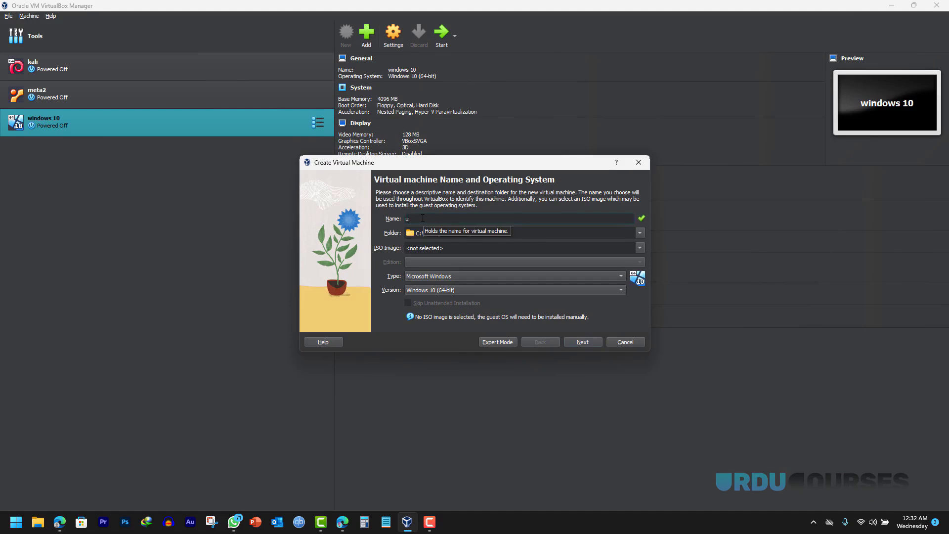
pyautogui.write('bunt')
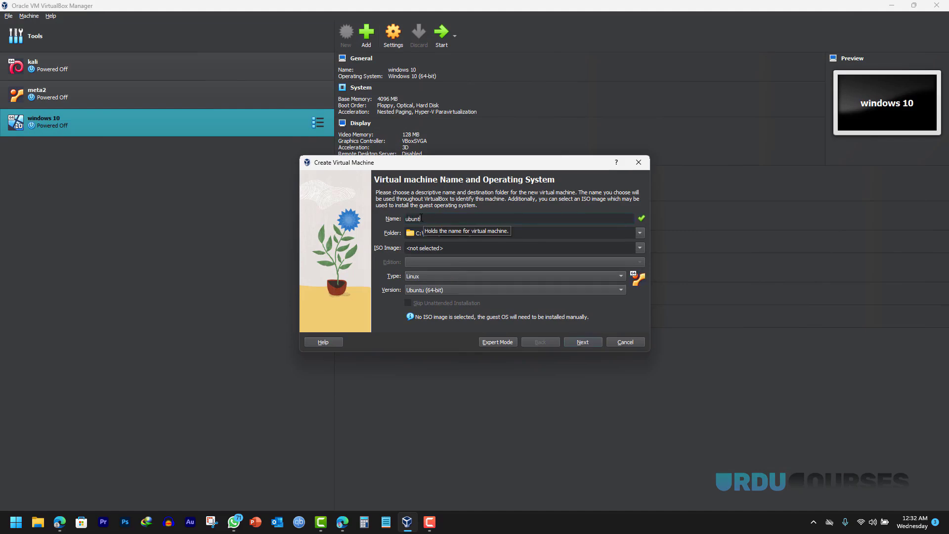
pyautogui.write('u')
pyautogui.click(640, 248)
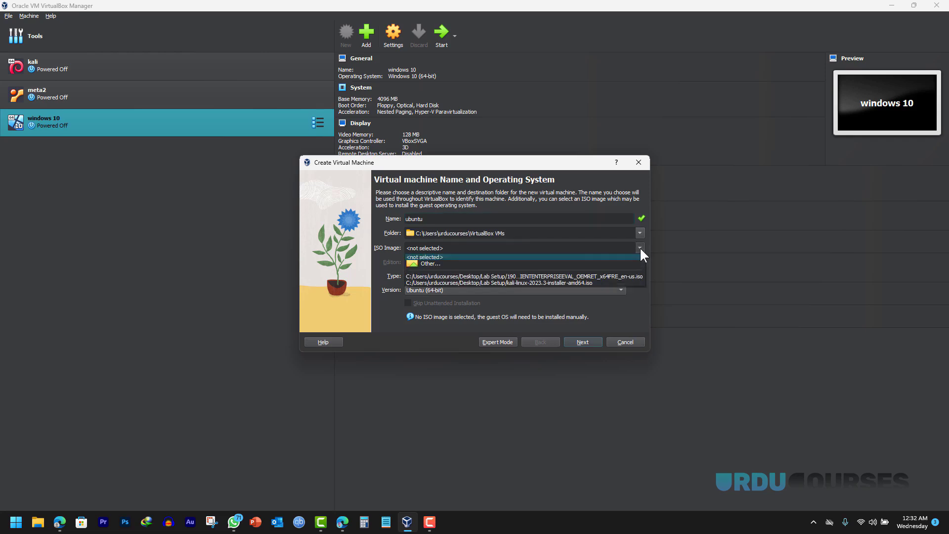
pyautogui.click(430, 263)
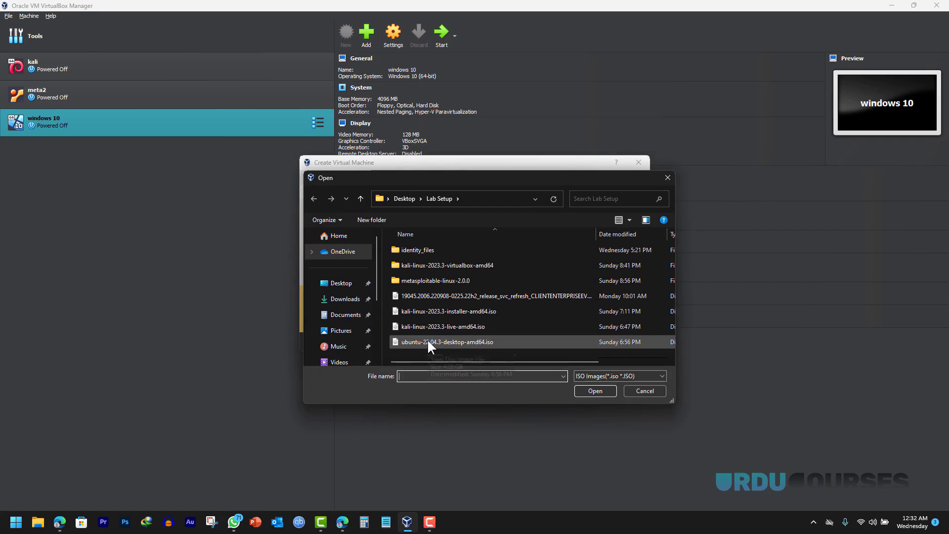
pyautogui.click(427, 340)
pyautogui.click(593, 389)
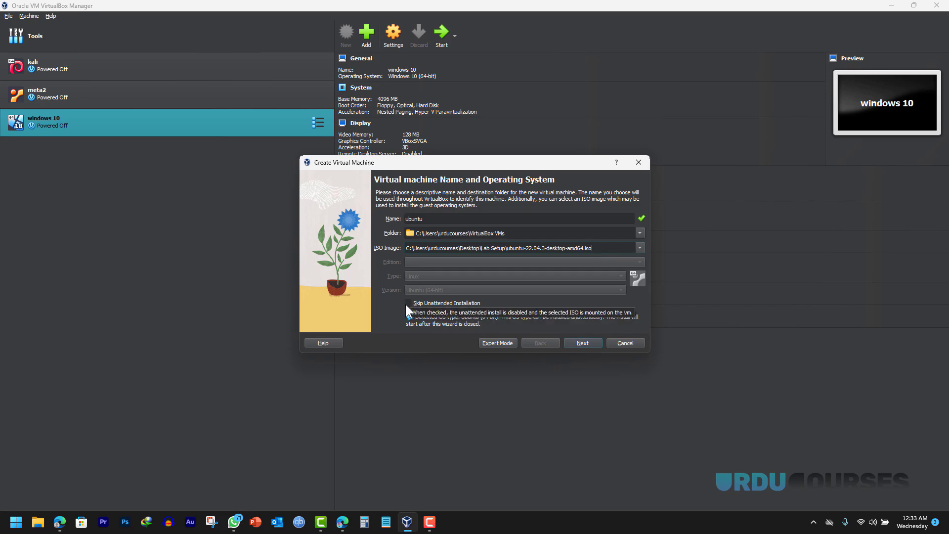
pyautogui.click(408, 303)
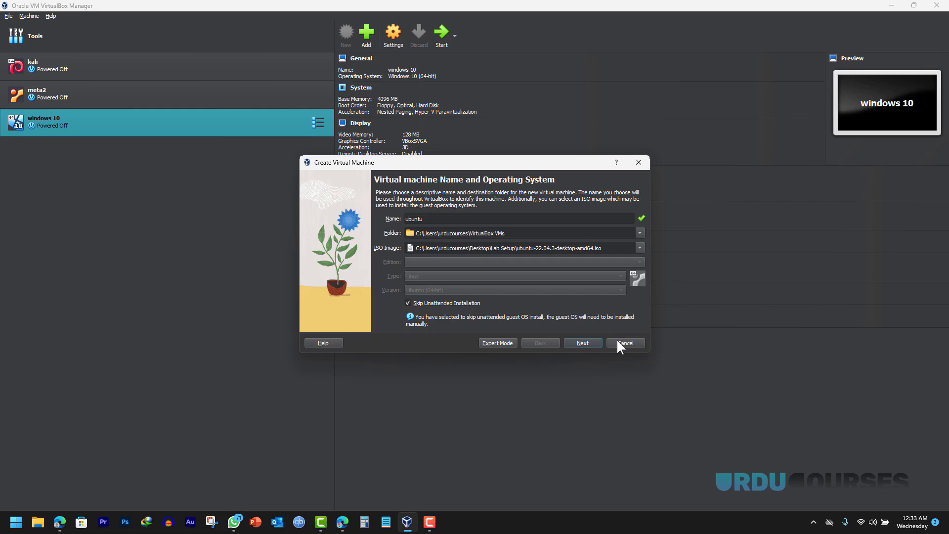
# - Give it 4096 MB base memory and a 25 GB disk, then finish creating it
pyautogui.click(583, 343)
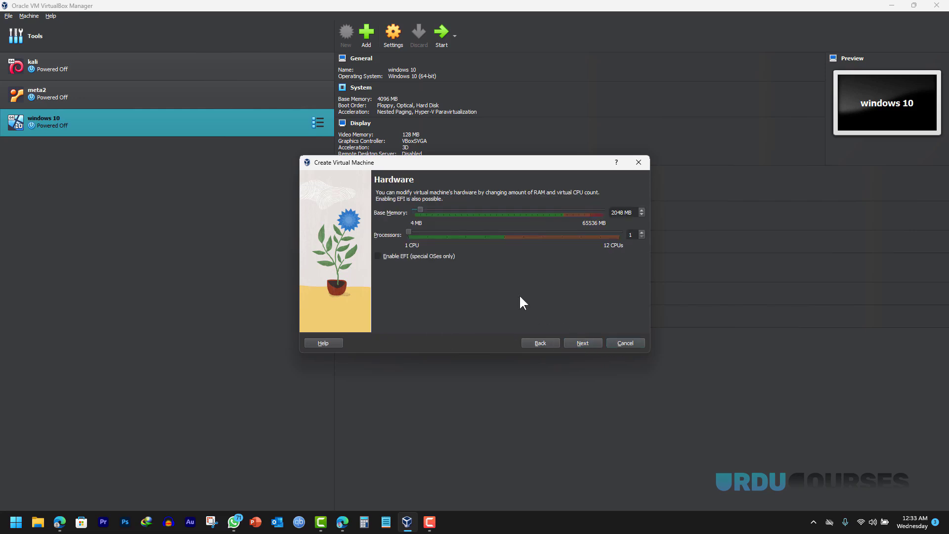
pyautogui.moveTo(422, 210); pyautogui.dragTo(425, 209)
pyautogui.click(584, 343)
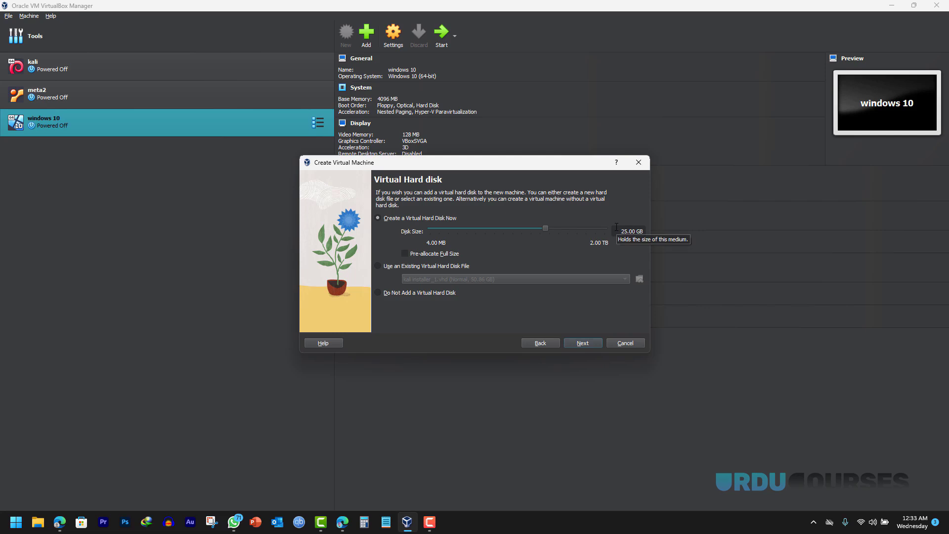
pyautogui.click(586, 342)
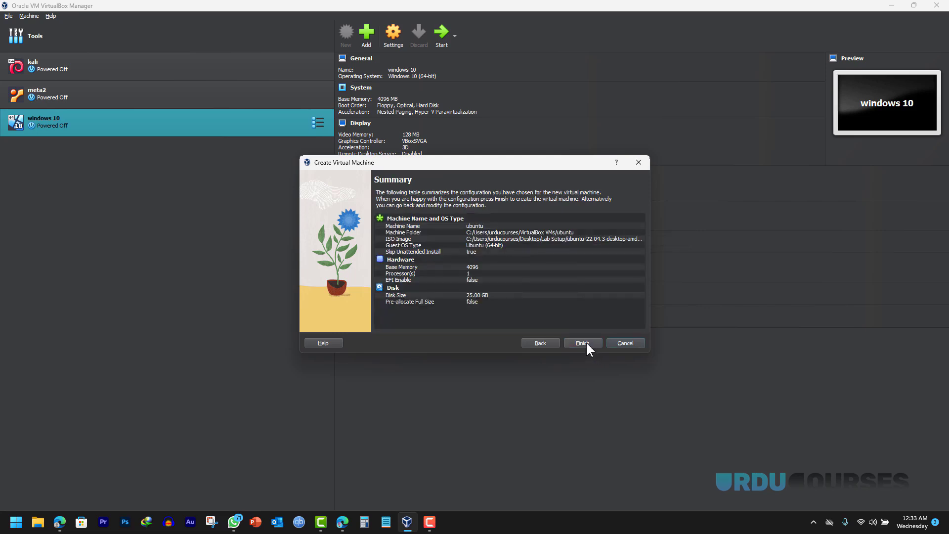
pyautogui.click(584, 343)
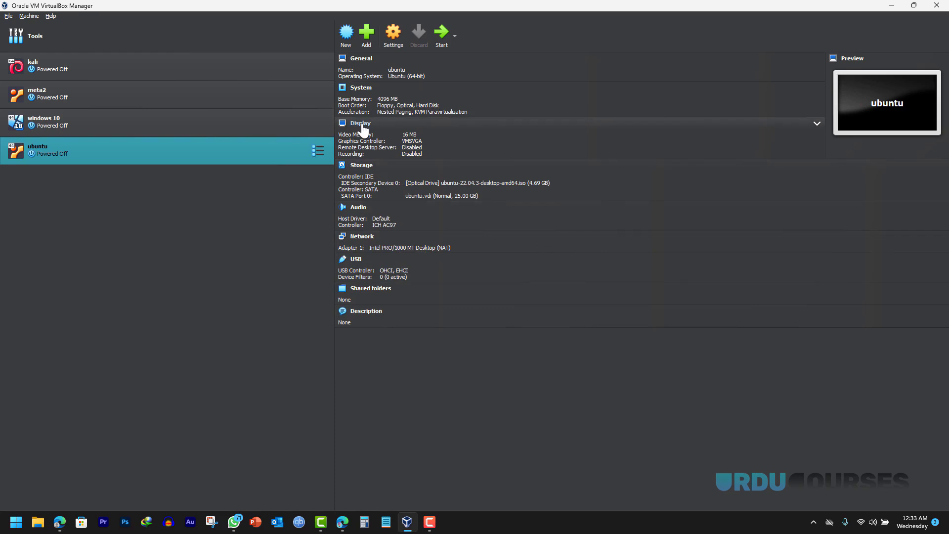
# - Raise the ubuntu machine's video memory to 128 MB in Display settings
pyautogui.click(362, 127)
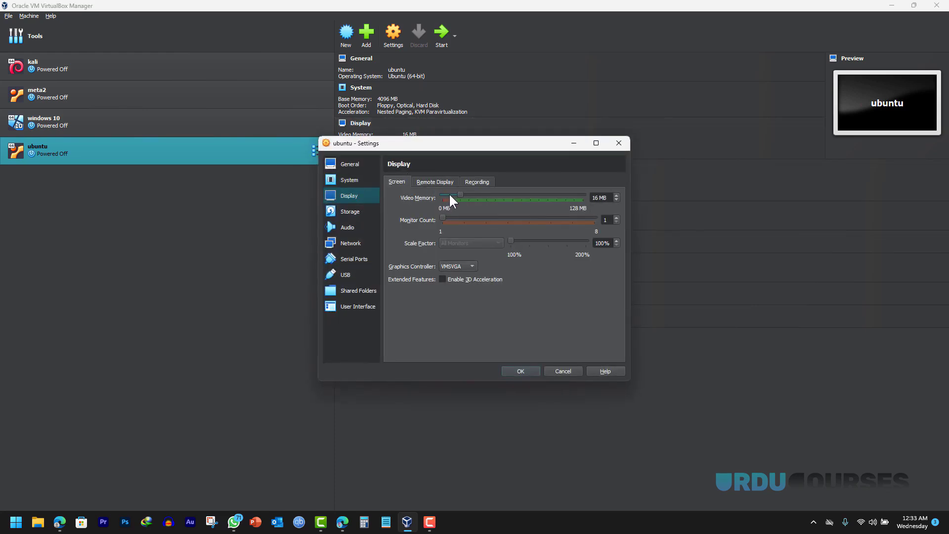
pyautogui.moveTo(460, 195); pyautogui.dragTo(528, 196)
pyautogui.click(528, 370)
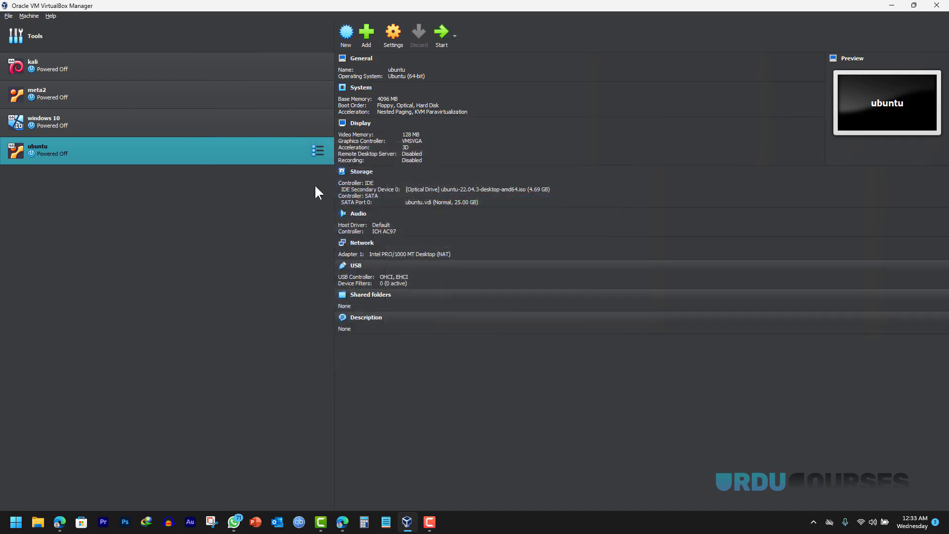
# - Start the ubuntu VM and boot the 'Try or Install Ubuntu' GRUB entry
pyautogui.click(440, 31)
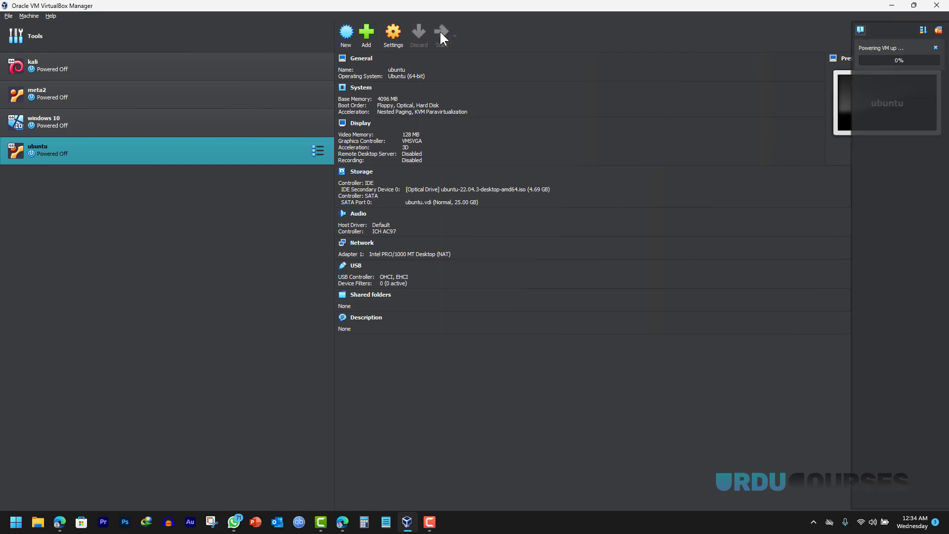
pyautogui.press('Up')
pyautogui.press('Down')
pyautogui.press('Up')
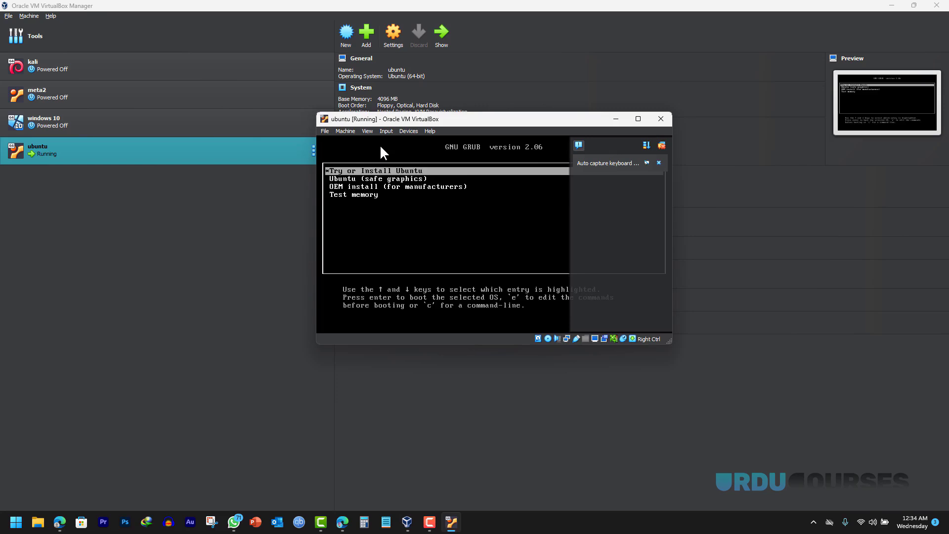
pyautogui.press('Return')
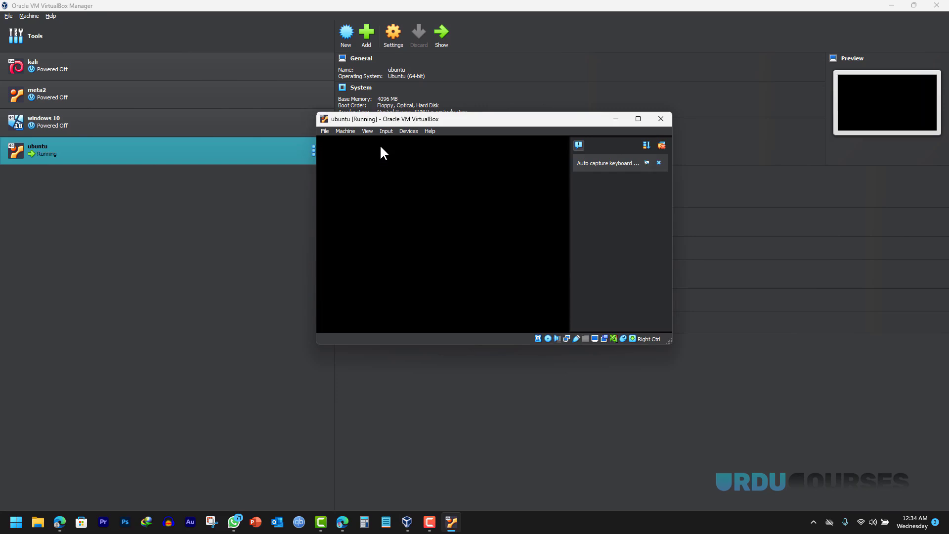
# - Maximize the VM window and choose Install Ubuntu
pyautogui.click(662, 144)
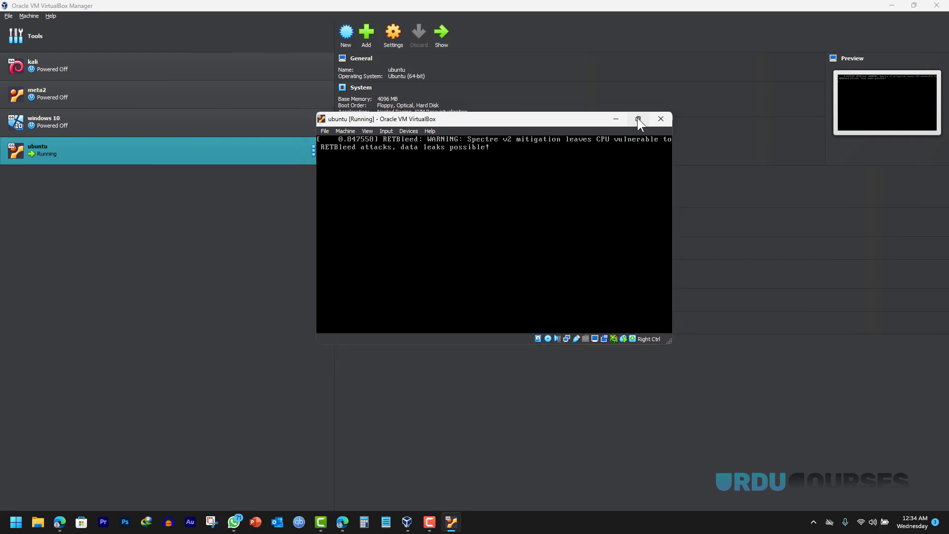
pyautogui.click(638, 119)
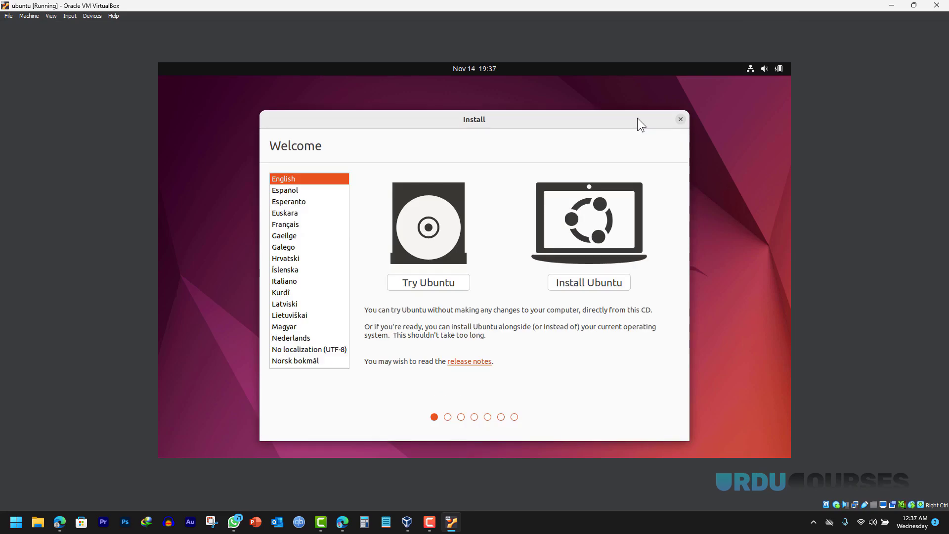
pyautogui.click(577, 284)
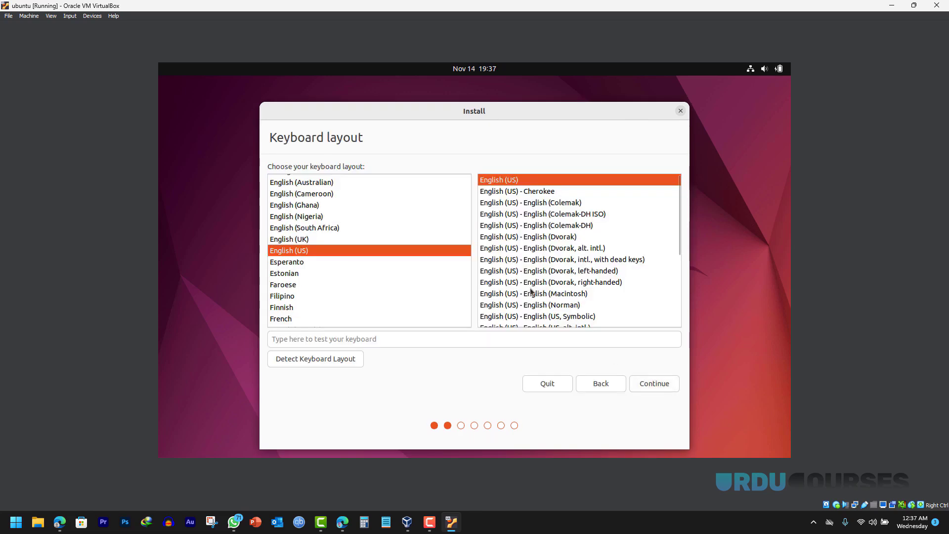
# - Keep English (US) keyboard, choose Minimal installation without updates, and install with Erase disk
pyautogui.click(647, 384)
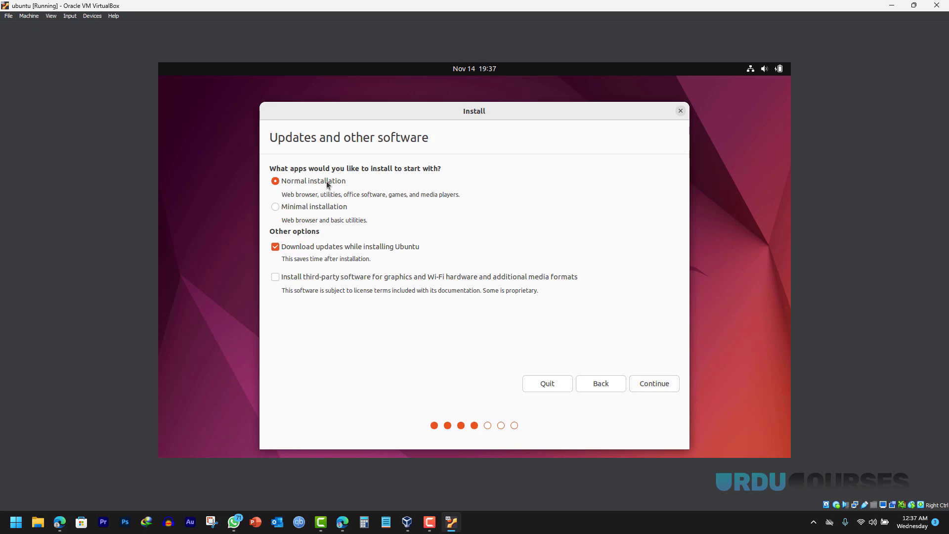
pyautogui.click(275, 208)
pyautogui.click(275, 247)
pyautogui.click(648, 384)
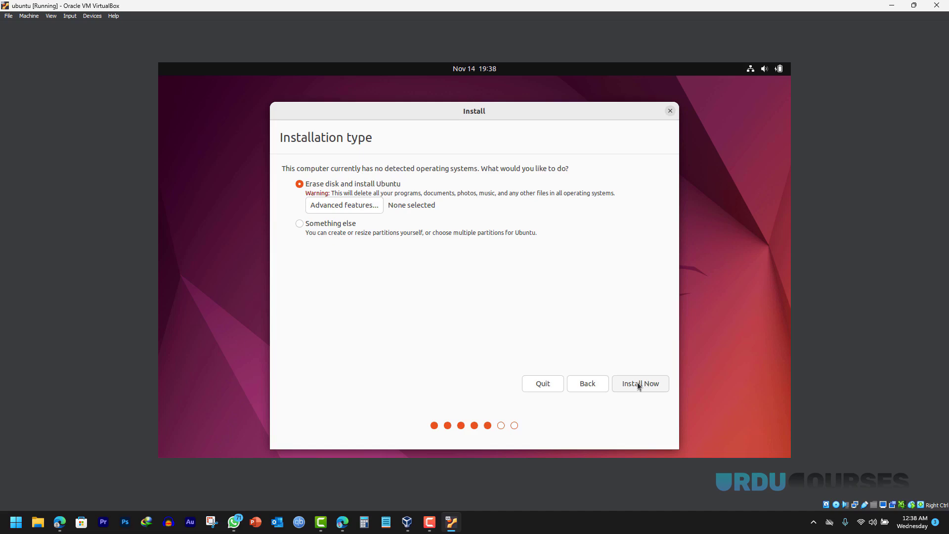
pyautogui.click(639, 387)
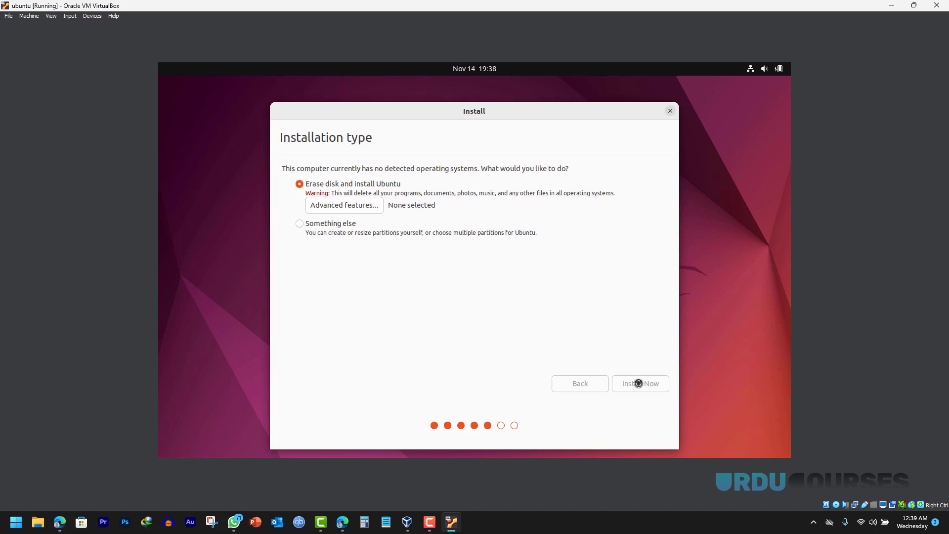
# - Confirm disk changes, keep Dubai location, and create user 'ubuntu' with a password and automatic login
pyautogui.click(618, 327)
pyautogui.click(638, 386)
pyautogui.write('ubu')
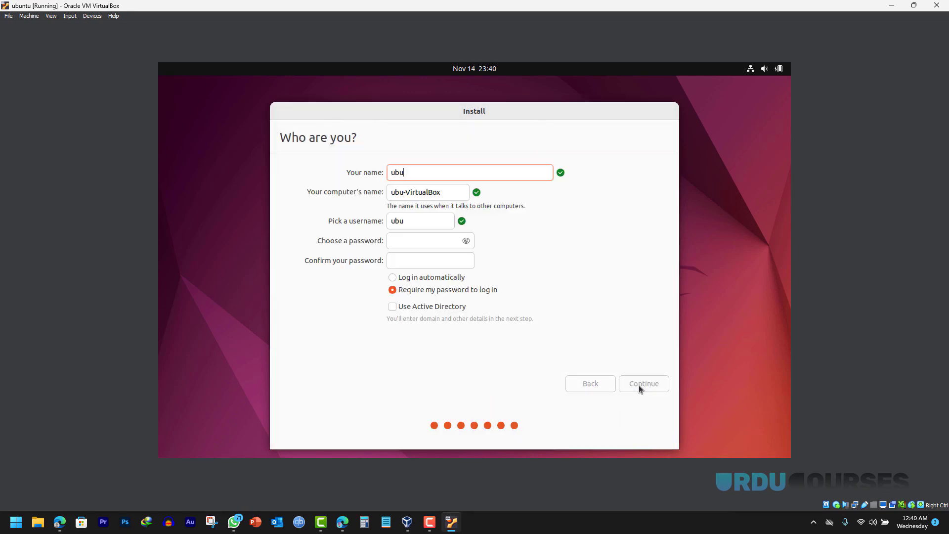
pyautogui.write('ntu')
pyautogui.click(407, 240)
pyautogui.write('1234')
pyautogui.press('Tab')
pyautogui.write('1234')
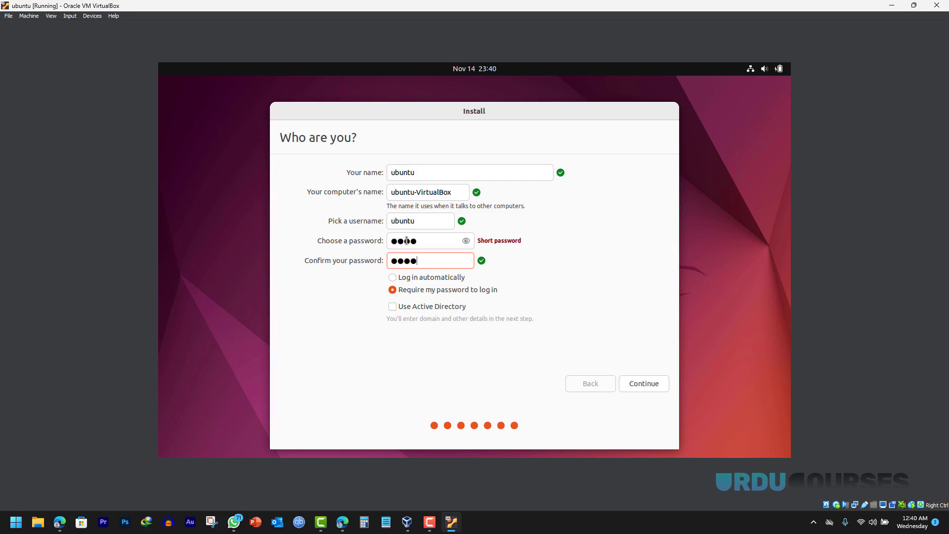
pyautogui.click(393, 278)
pyautogui.click(638, 383)
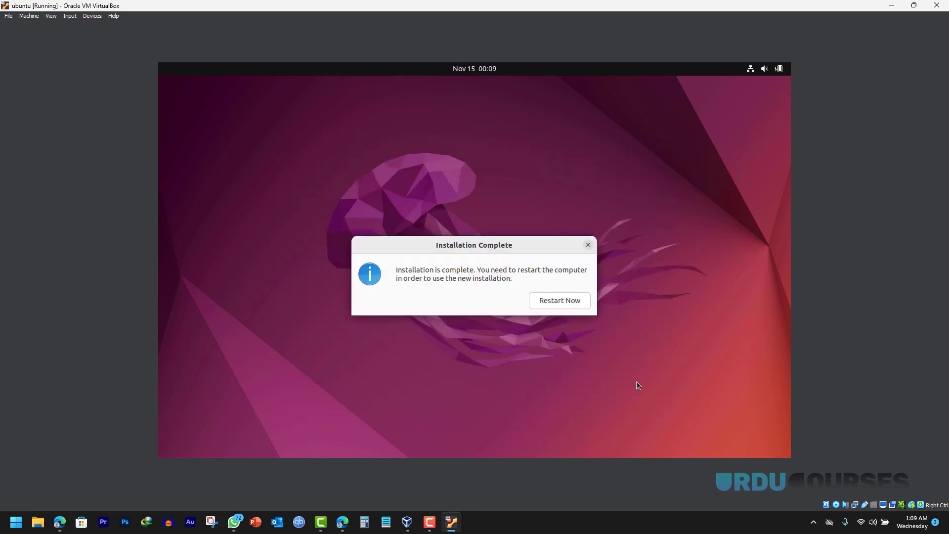
# - Restart to finish installation and insert the Guest Additions CD image
pyautogui.click(553, 305)
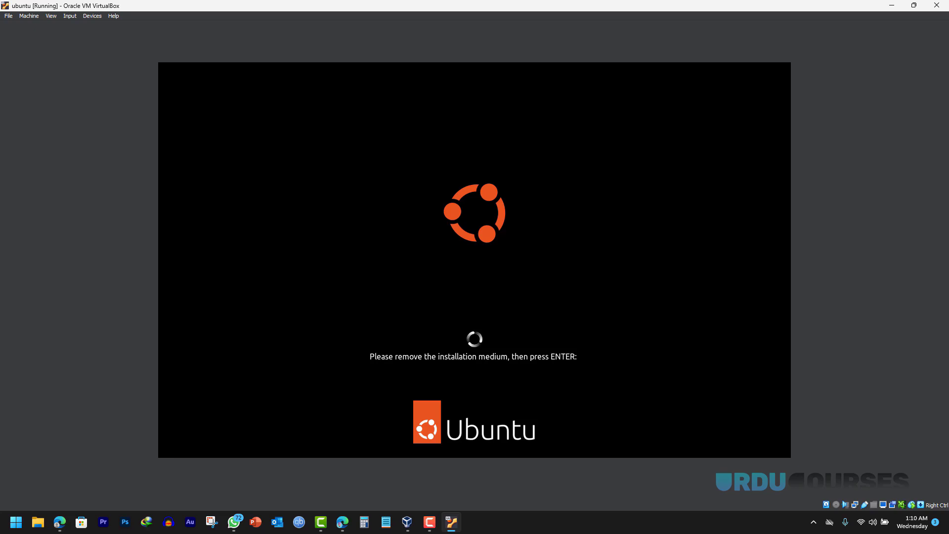
pyautogui.click(89, 19)
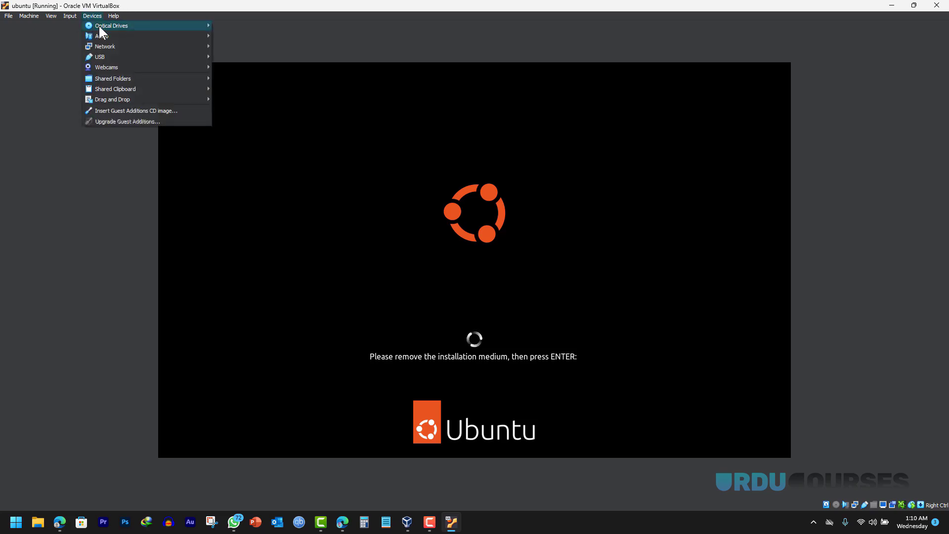
pyautogui.moveTo(99, 25)
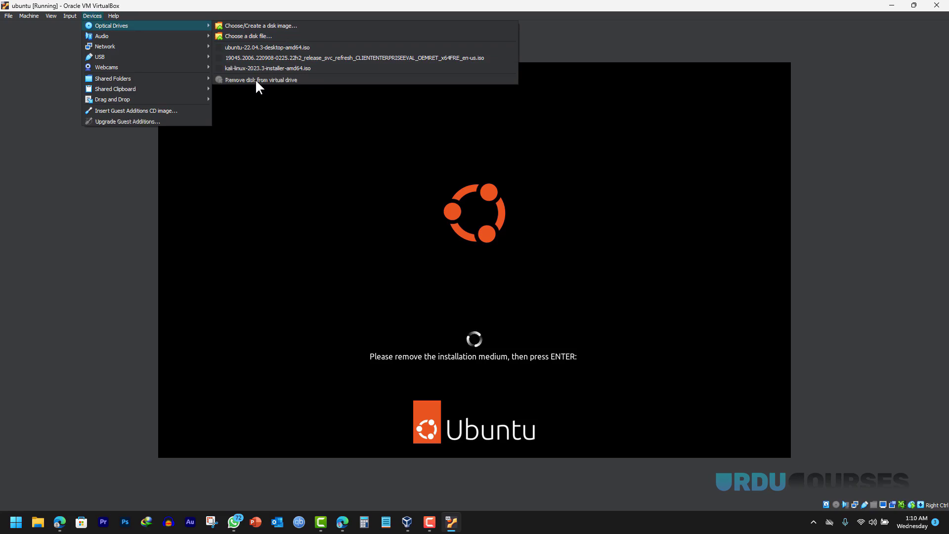
pyautogui.click(127, 113)
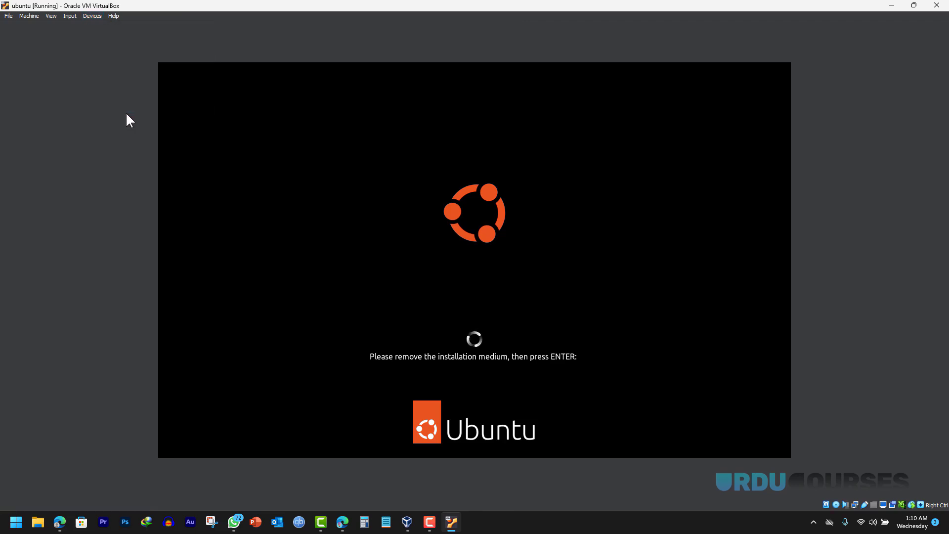
# - Select VBoxGuestAdditions.iso in the VM's Storage settings and apply
pyautogui.click(25, 16)
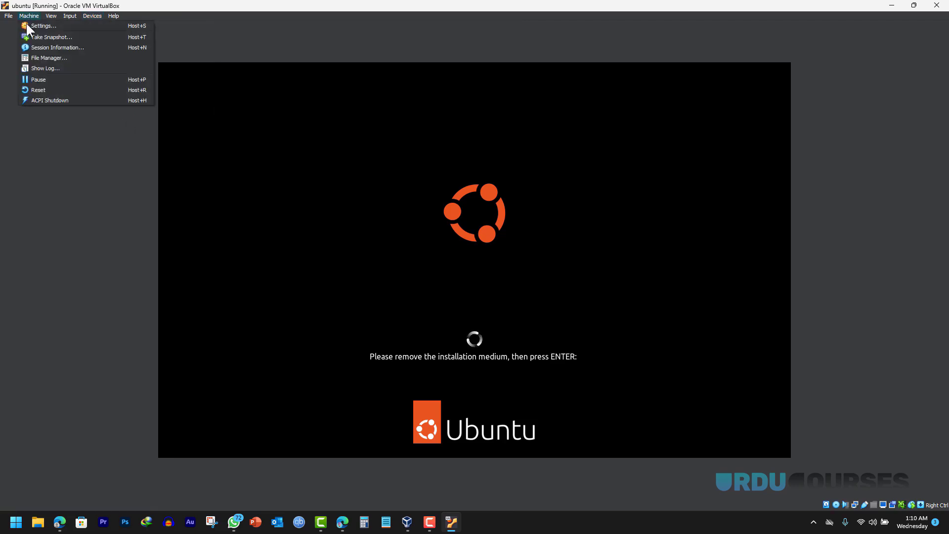
pyautogui.click(35, 25)
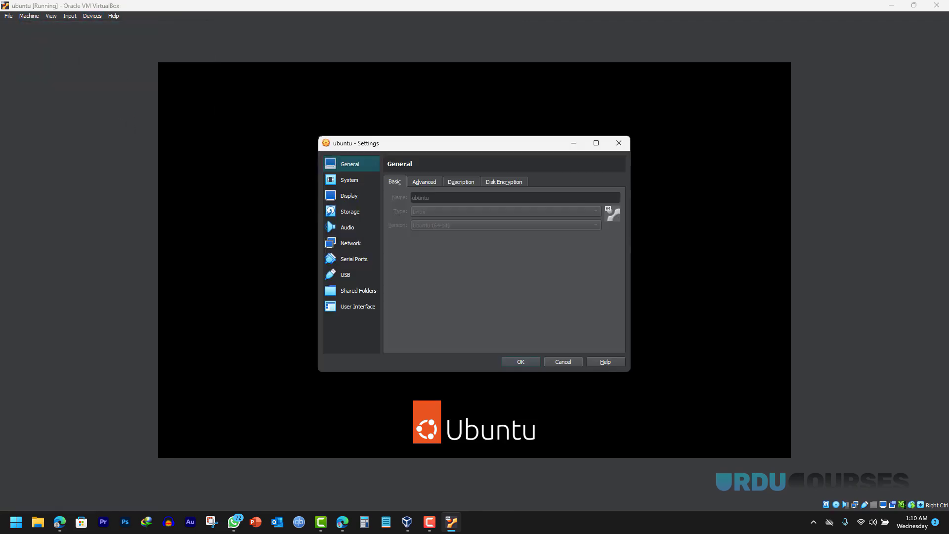
pyautogui.click(351, 212)
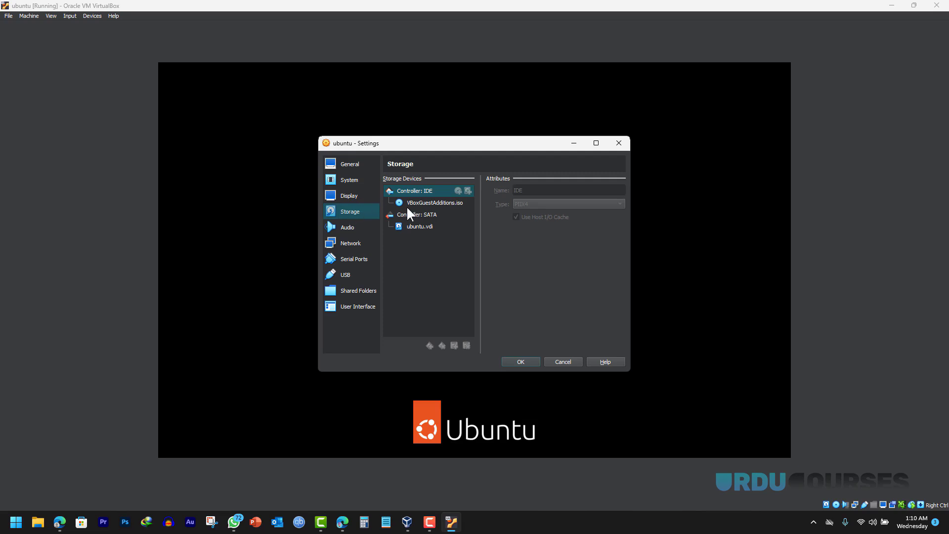
pyautogui.click(440, 205)
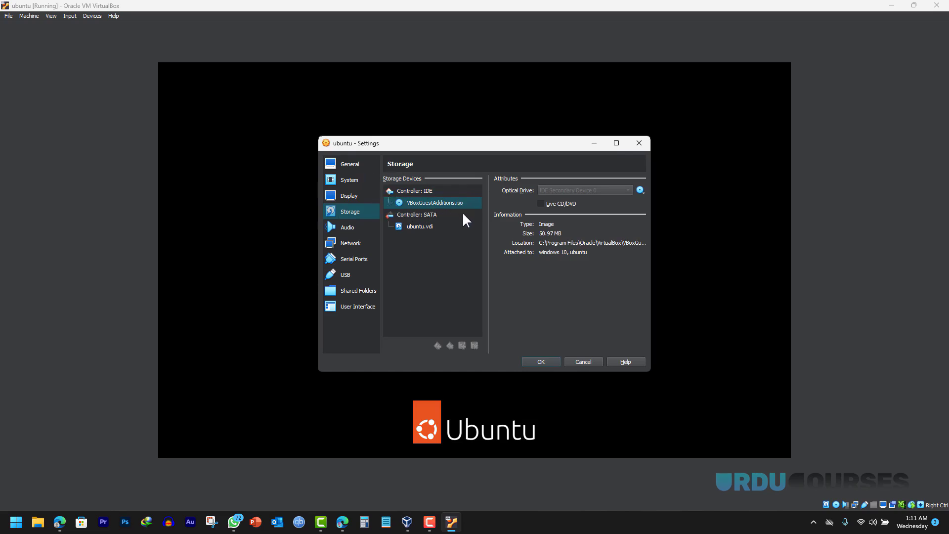
pyautogui.click(541, 362)
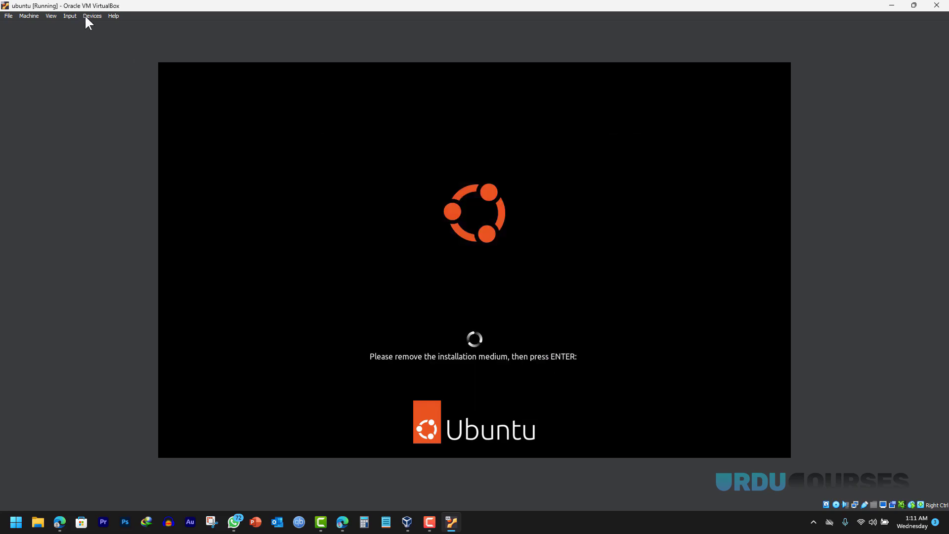
# - Mark VBoxGuestAdditions.iso as Live CD/DVD, save, and continue past the remove-medium prompt
pyautogui.click(27, 16)
pyautogui.click(36, 28)
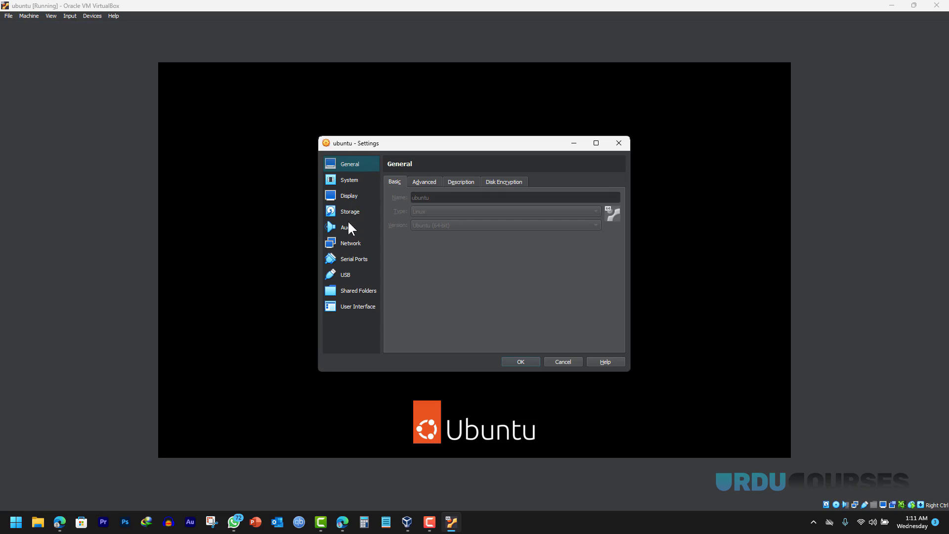
pyautogui.click(354, 216)
pyautogui.click(436, 204)
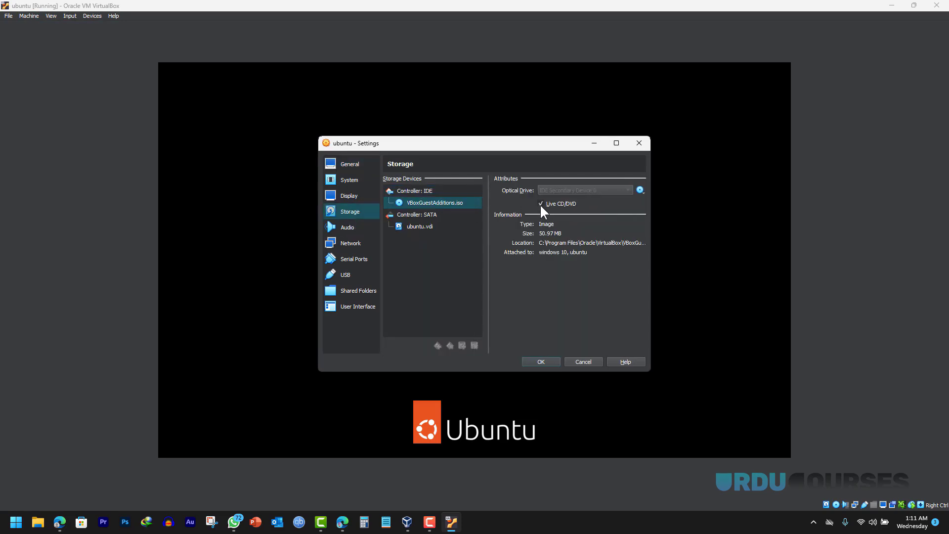
pyautogui.click(541, 361)
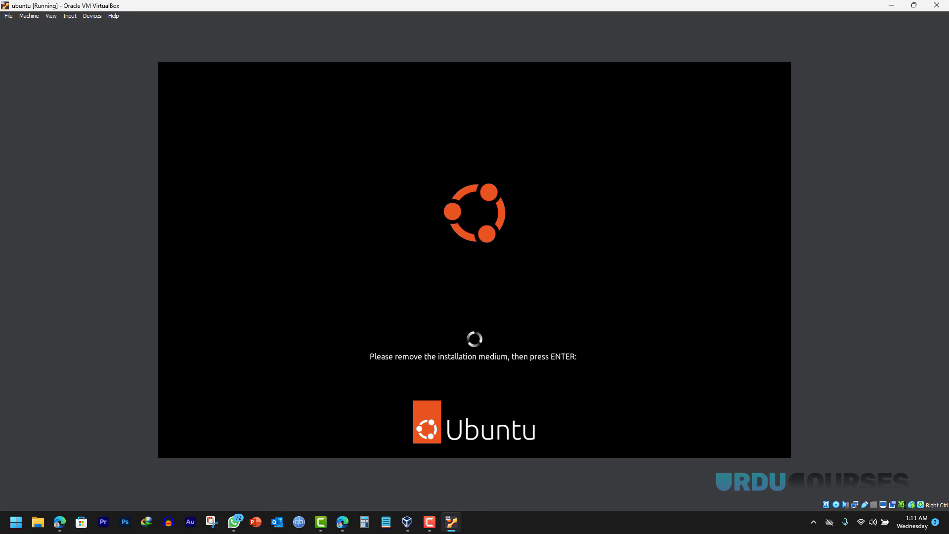
pyautogui.press('Return')
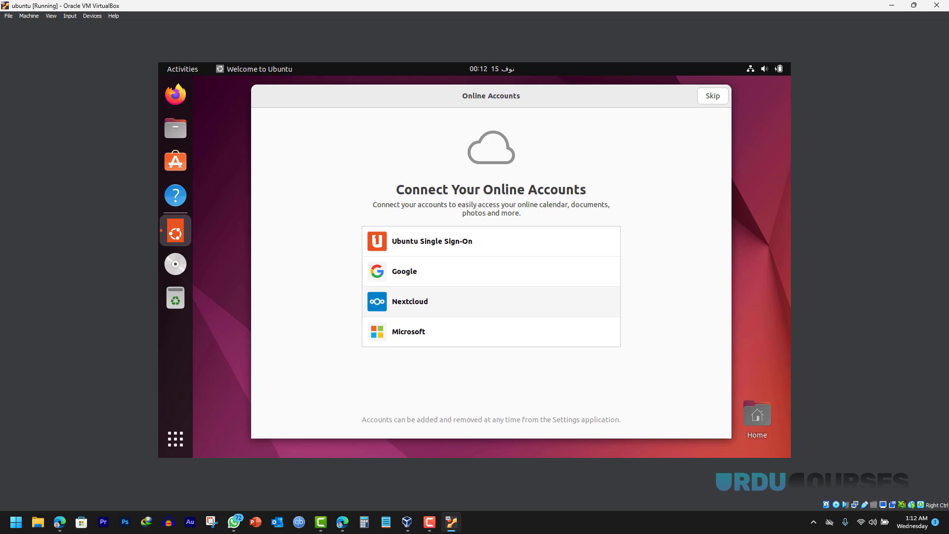
# - Skip online accounts and Ubuntu Pro, decline sending system info, and finish the welcome wizard
pyautogui.click(713, 98)
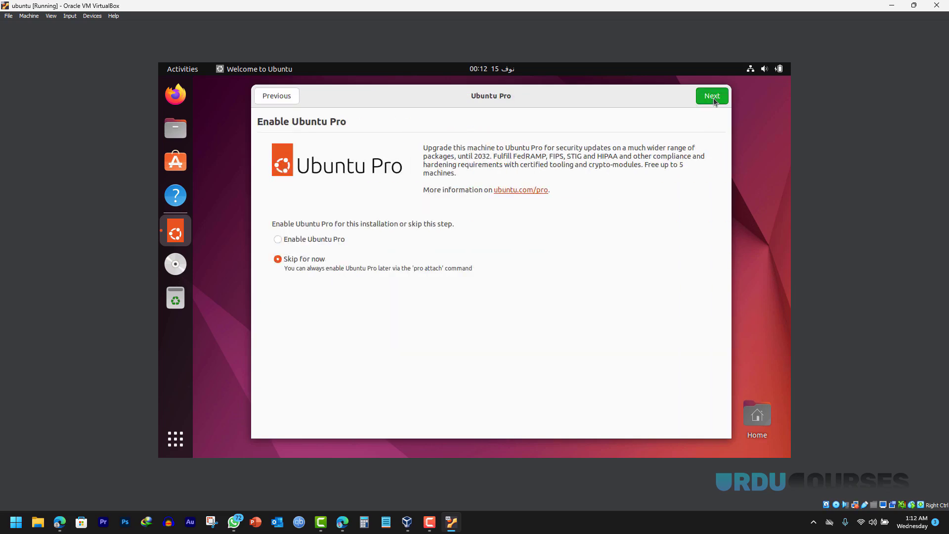
pyautogui.click(712, 96)
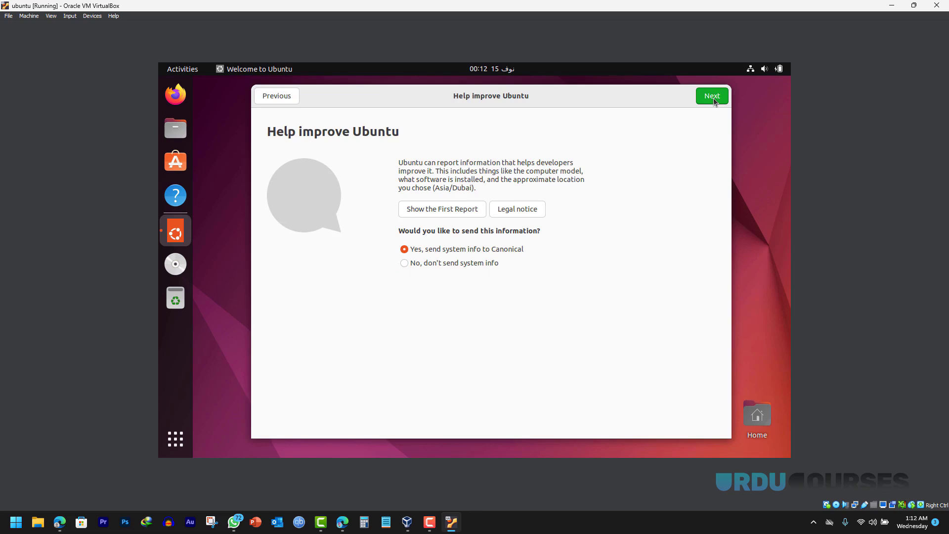
pyautogui.click(480, 264)
pyautogui.click(715, 98)
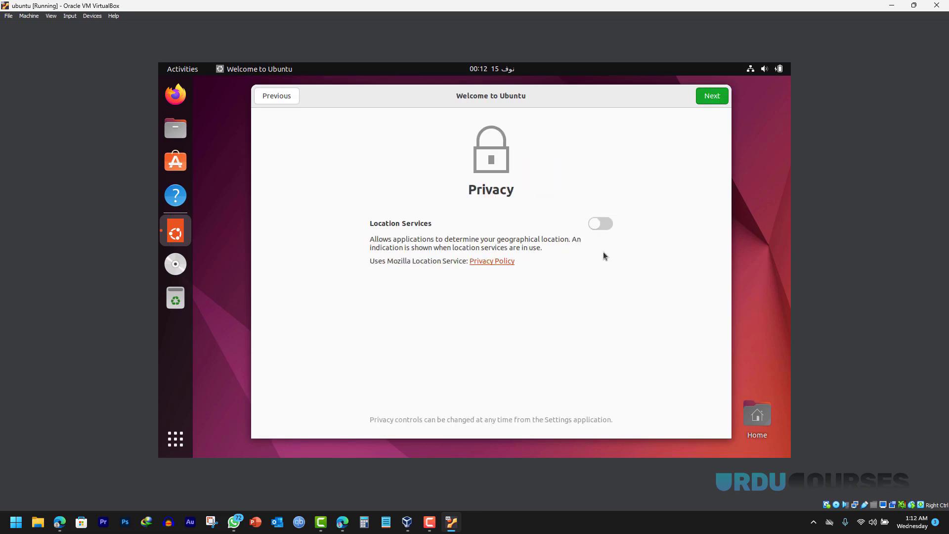
pyautogui.click(708, 99)
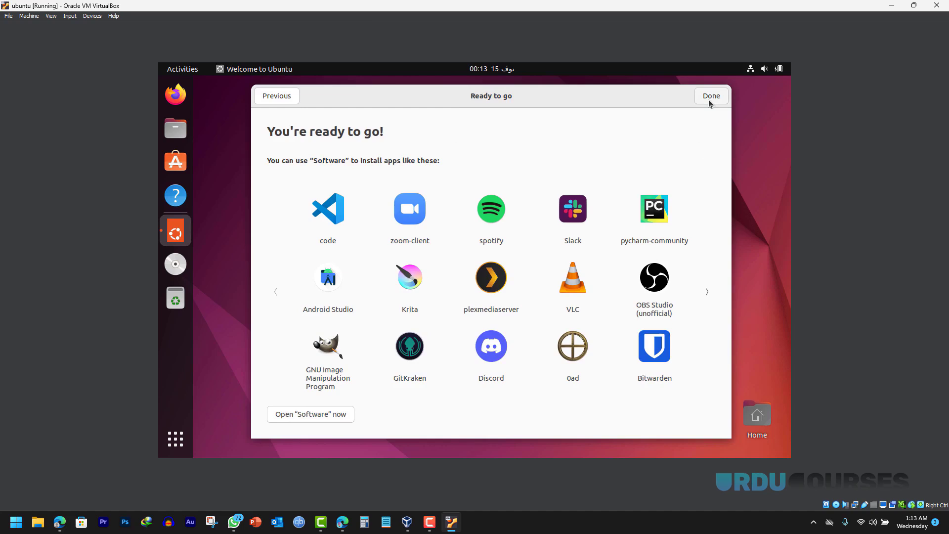
pyautogui.click(710, 99)
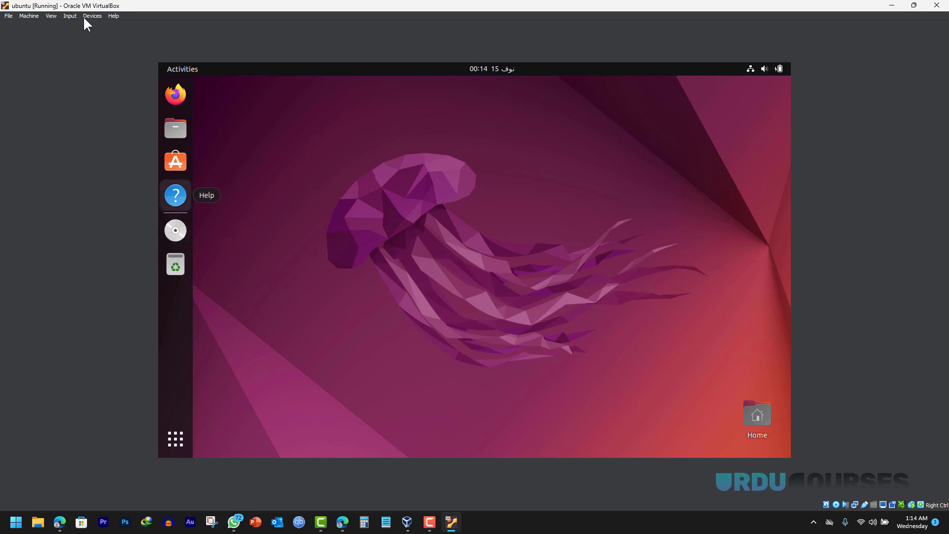
# - Open the VBox_GAs_7.0.12 disc contents and try running its software automatically
pyautogui.click(177, 233)
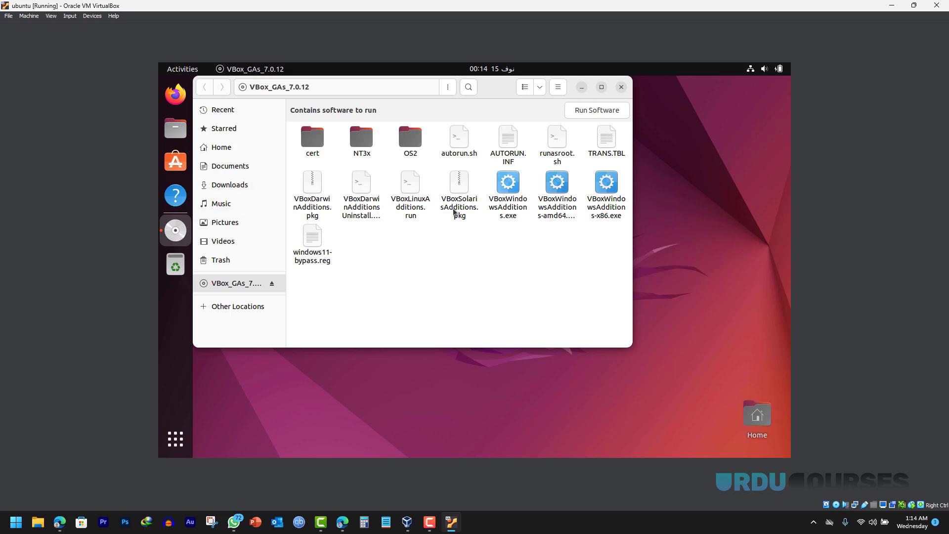
pyautogui.click(587, 113)
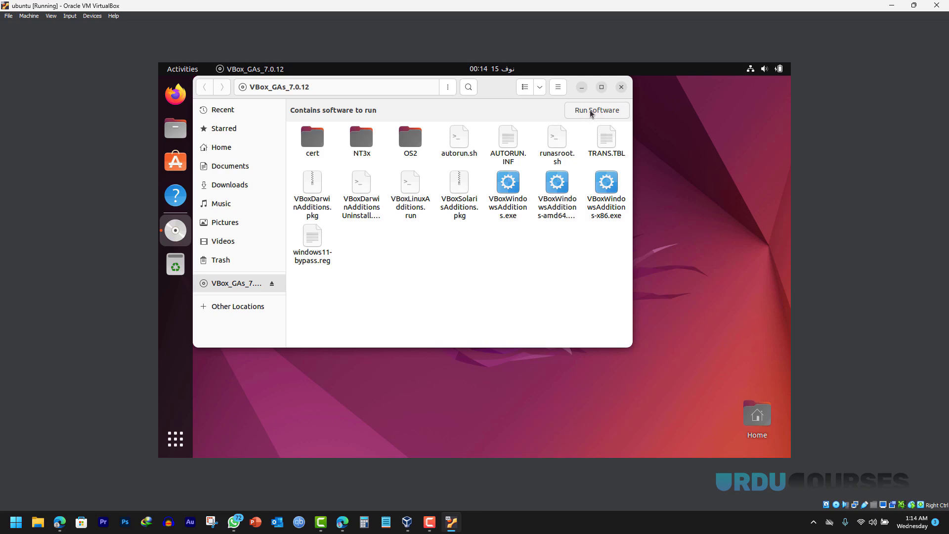
pyautogui.click(595, 112)
# - Run autorun.sh as a program, authenticate with the user password, and close the finished installer terminal
pyautogui.rightClick(458, 152)
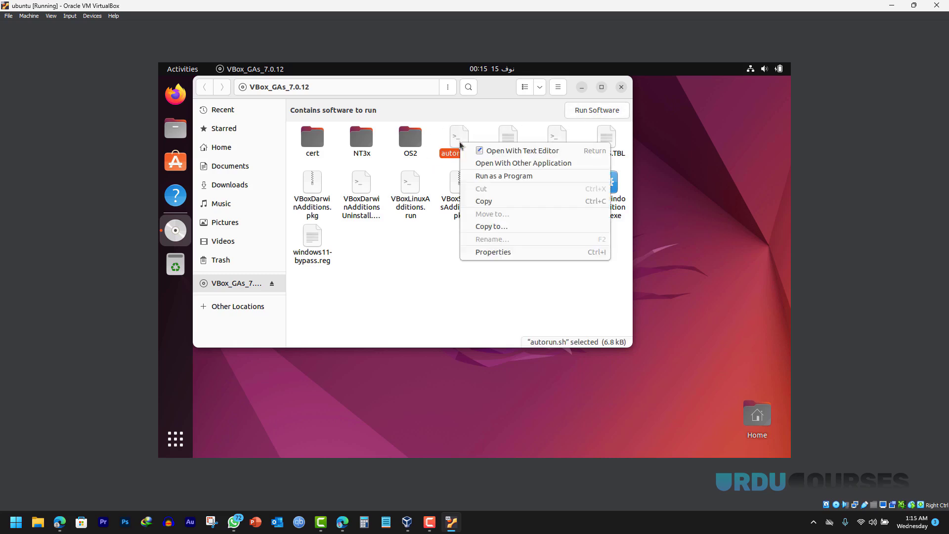
pyautogui.click(495, 177)
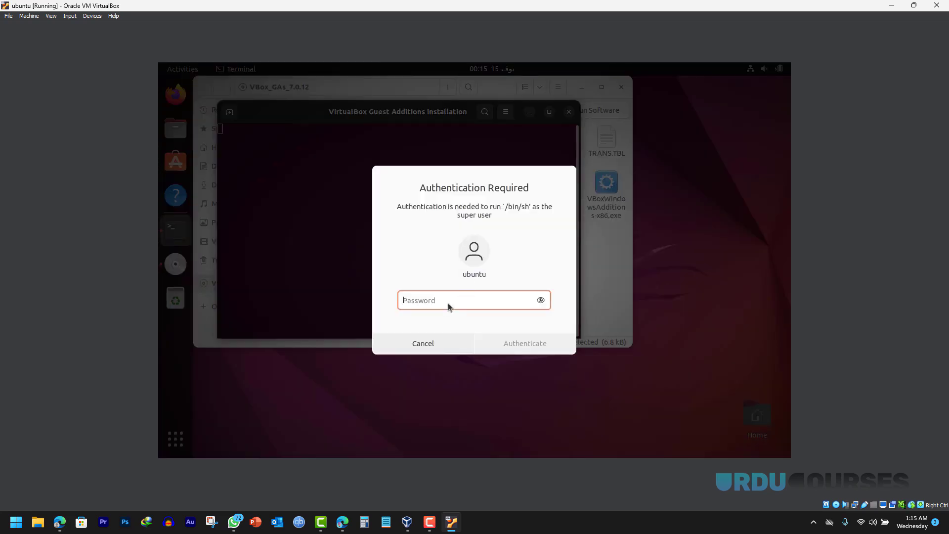
pyautogui.write('1234')
pyautogui.click(516, 341)
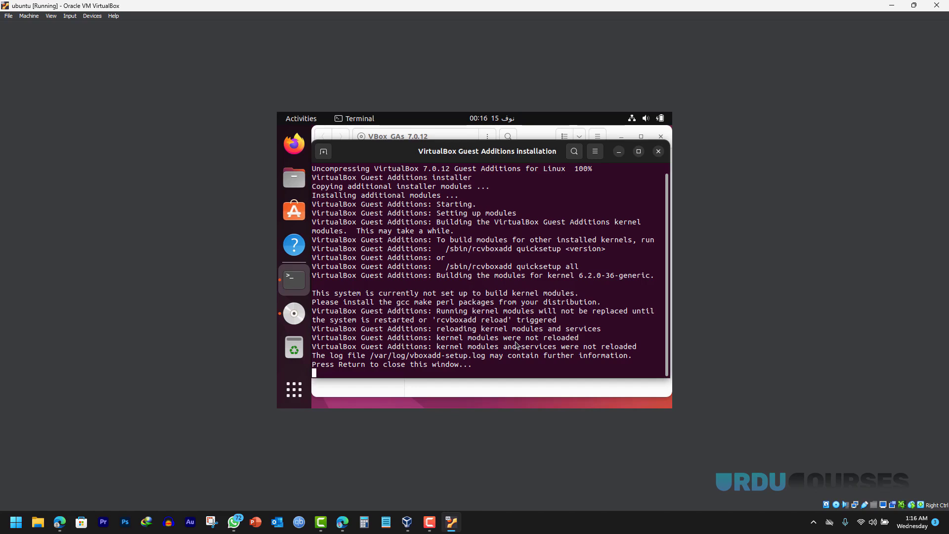
pyautogui.press('Return')
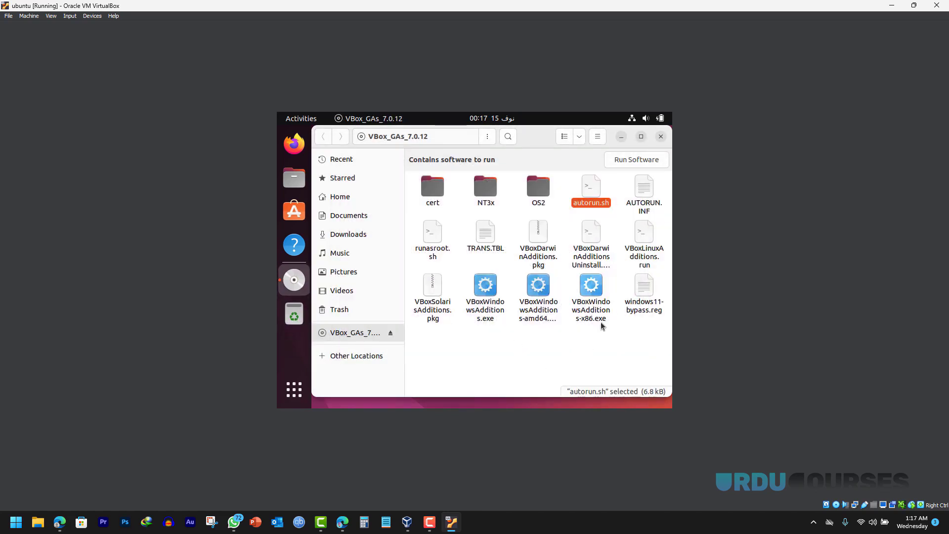
# - Shut down the ubuntu VM with the shutdown signal and start it again
pyautogui.click(937, 5)
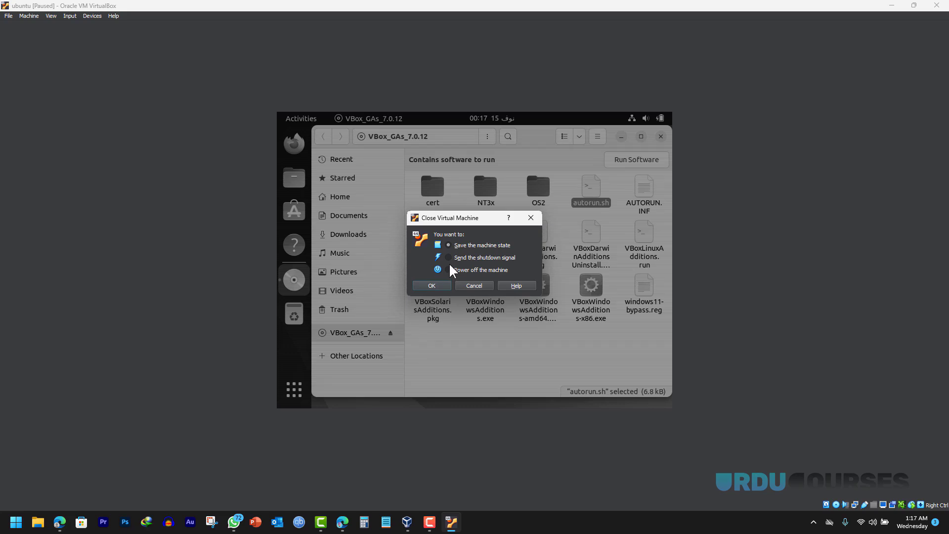
pyautogui.click(449, 258)
pyautogui.click(431, 286)
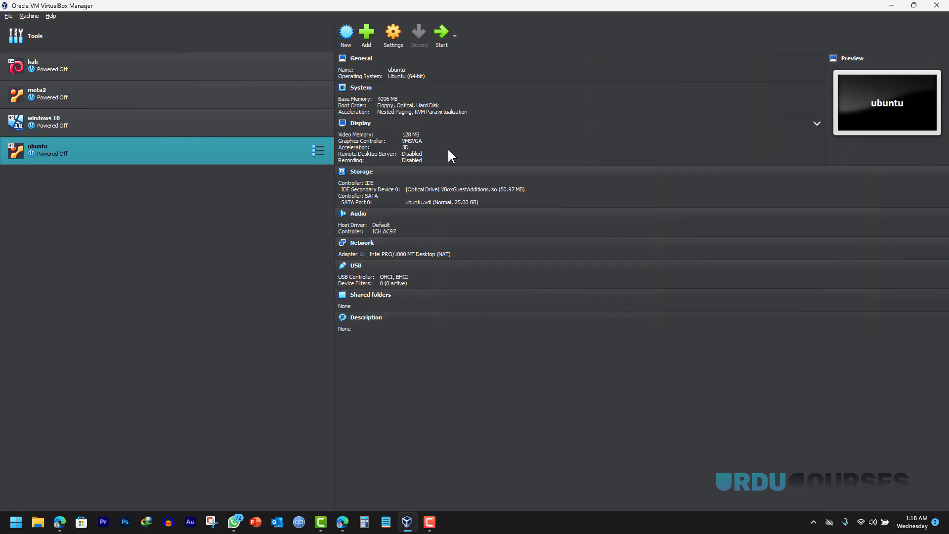
pyautogui.click(439, 31)
# - Switch the VM display to Full-screen Mode
pyautogui.click(29, 16)
pyautogui.click(79, 27)
pyautogui.press('Return')
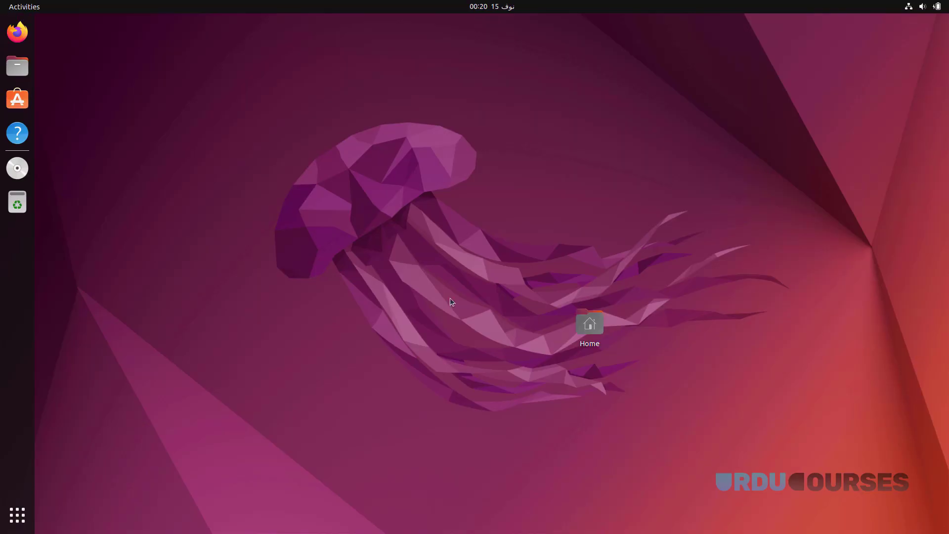
# - Move the Home icon to the desktop's top-left and eject the Guest Additions CD
pyautogui.moveTo(606, 333); pyautogui.dragTo(87, 48)
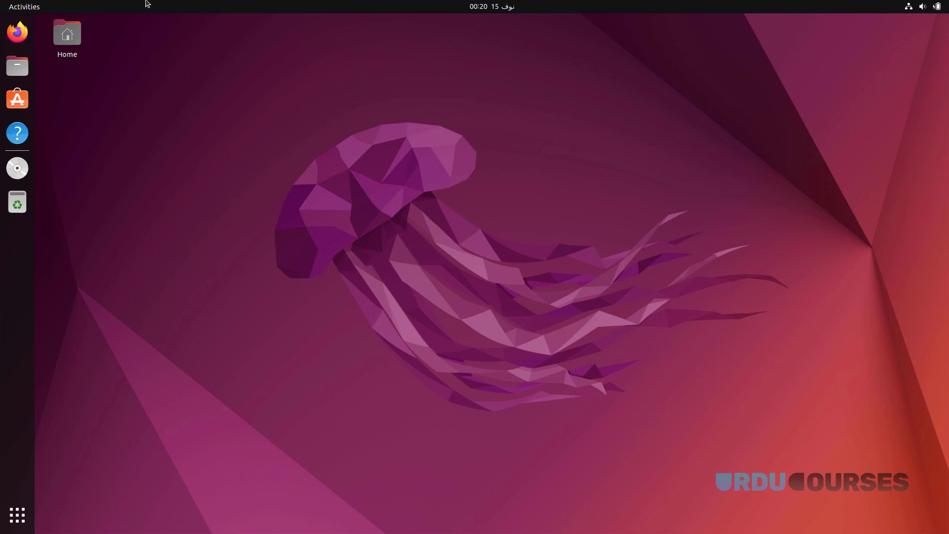
pyautogui.rightClick(17, 169)
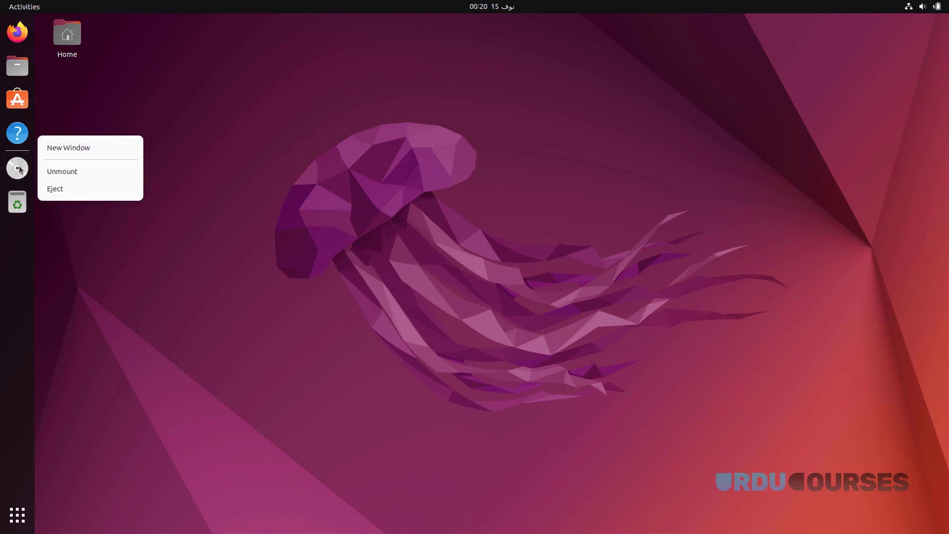
pyautogui.click(72, 192)
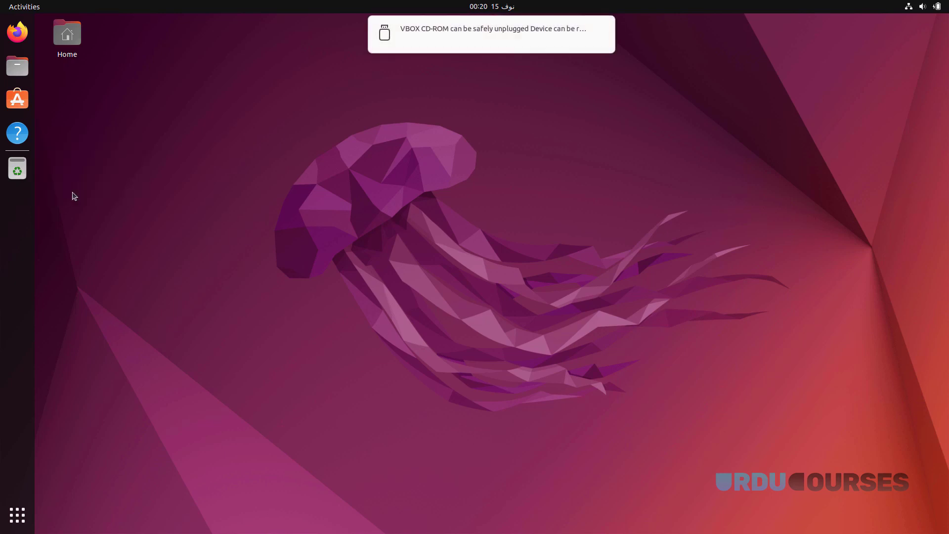